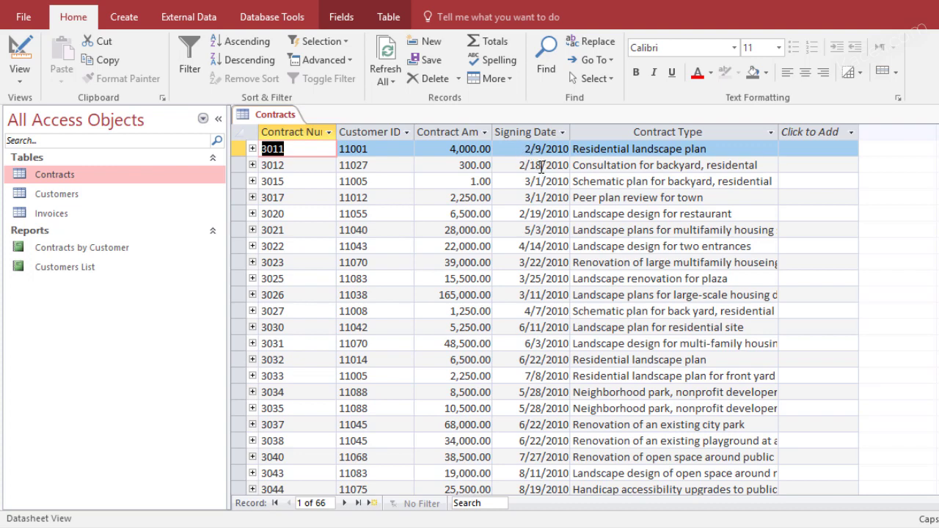
Step: Start a simple query on the Contracts table with the fields Contract Num, Customer ID, Contract Amt, Signing Date and Contract Type
key(ctrl+w)
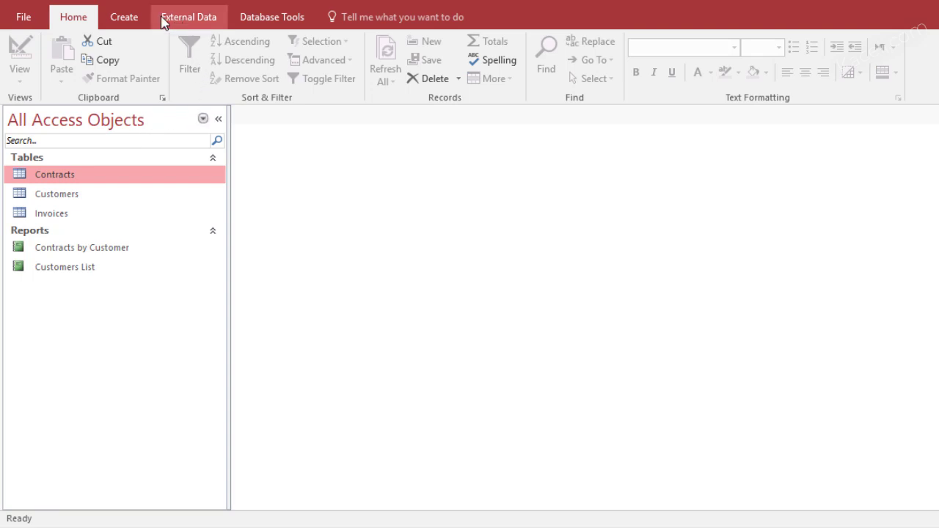
click(124, 17)
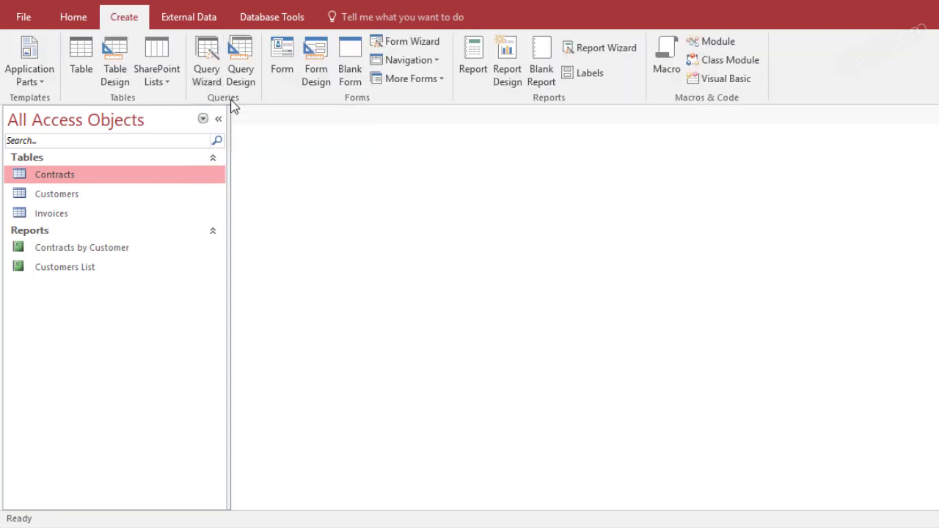
click(208, 68)
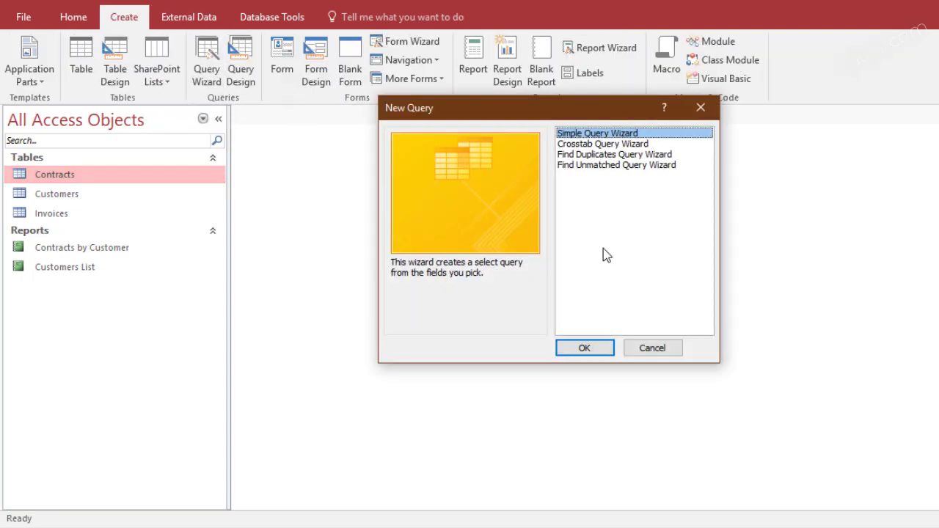
click(589, 348)
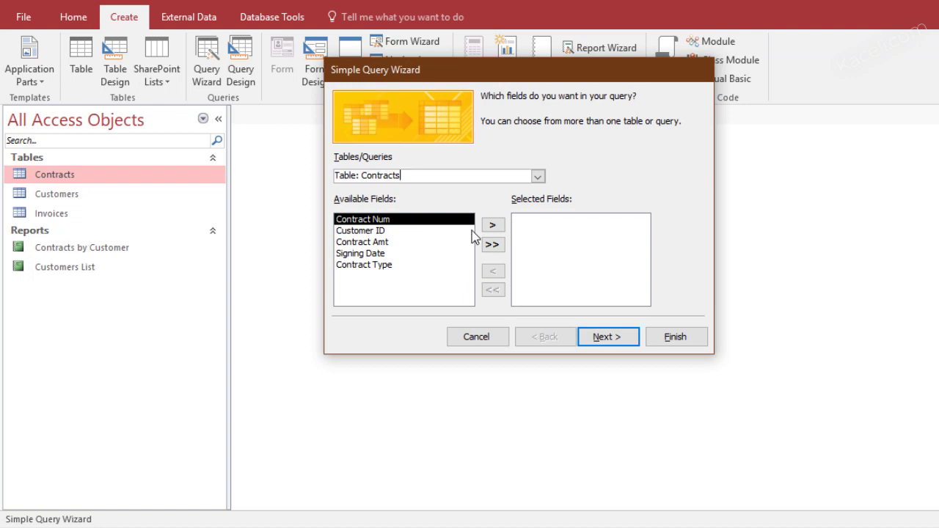
click(493, 228)
click(493, 228)
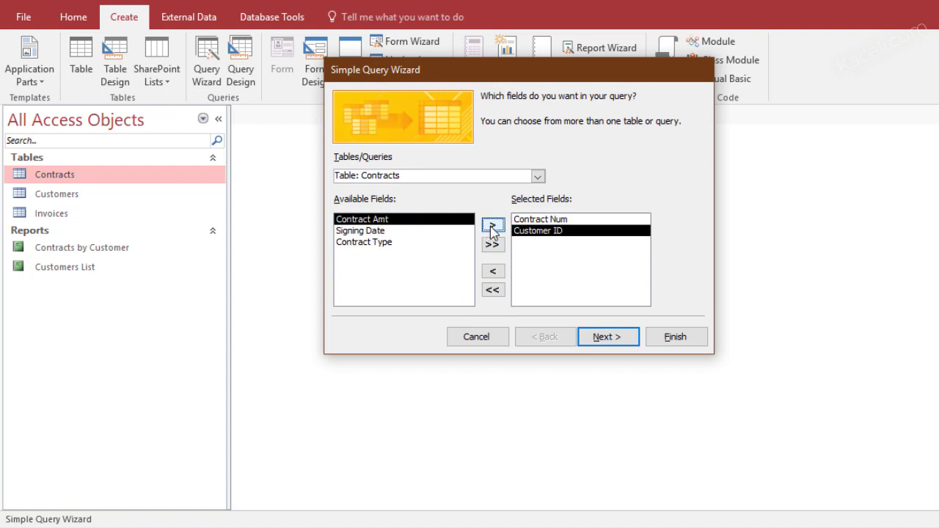
click(493, 225)
click(493, 225)
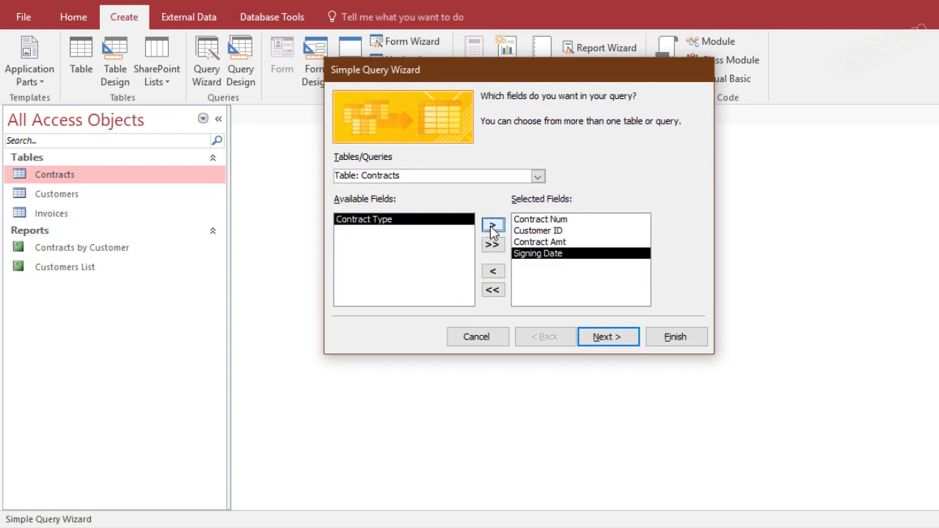
click(493, 225)
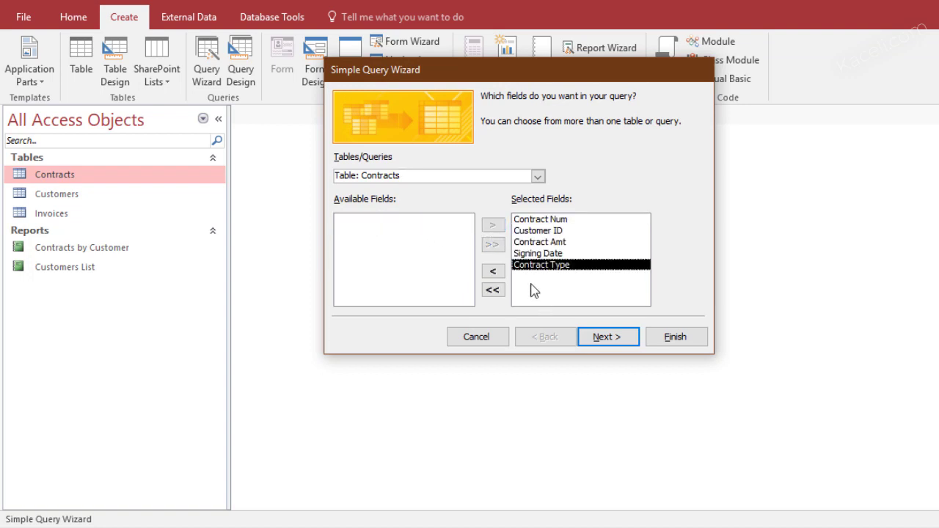
click(608, 341)
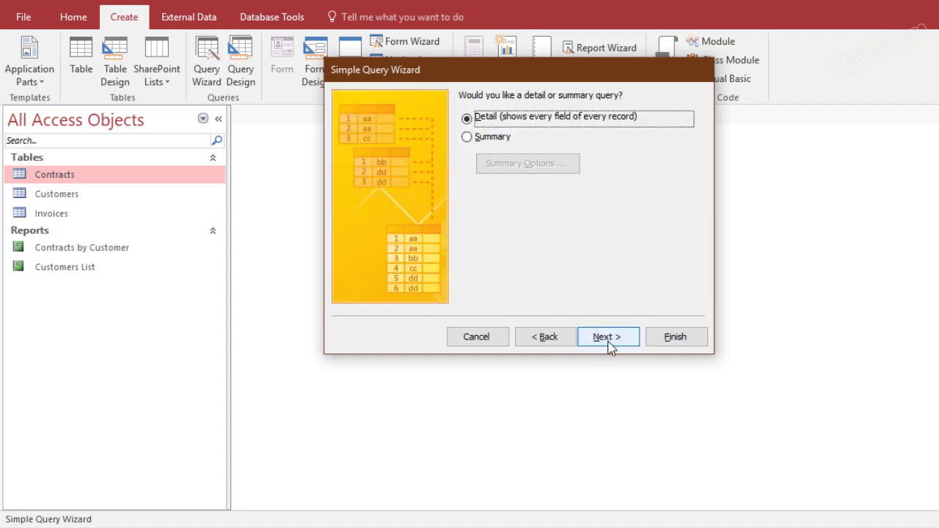
Step: Keep the query as a detail query, title it "Contracts by Date" and finish the wizard
click(608, 338)
click(546, 116)
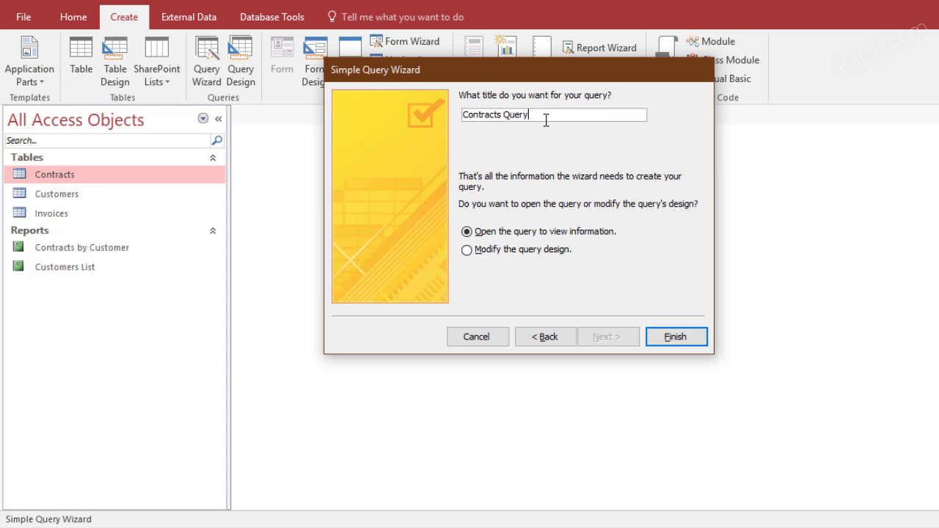
key(BackSpace)
key(BackSpace)
key(BackSpace)
key(BackSpace)
key(BackSpace)
text(by Date)
click(673, 339)
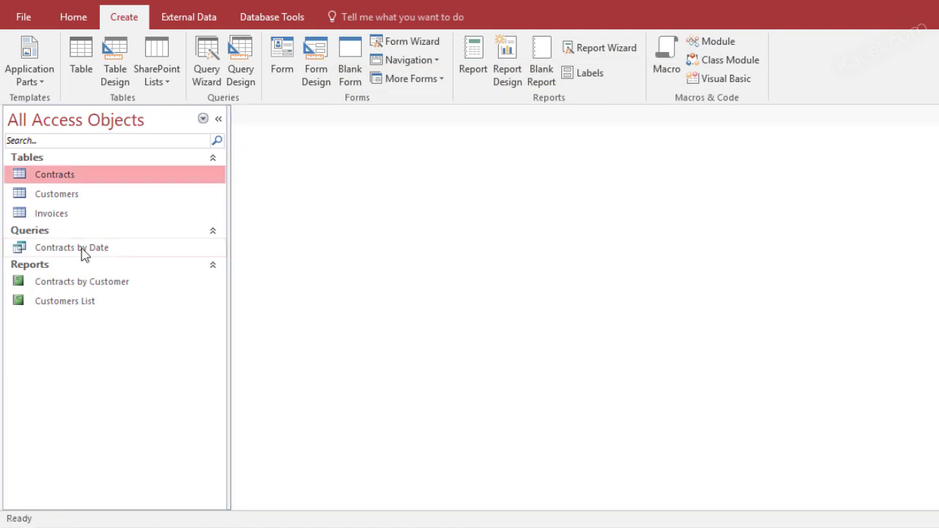
Step: Open the Contracts by Date query in Design View
click(81, 248)
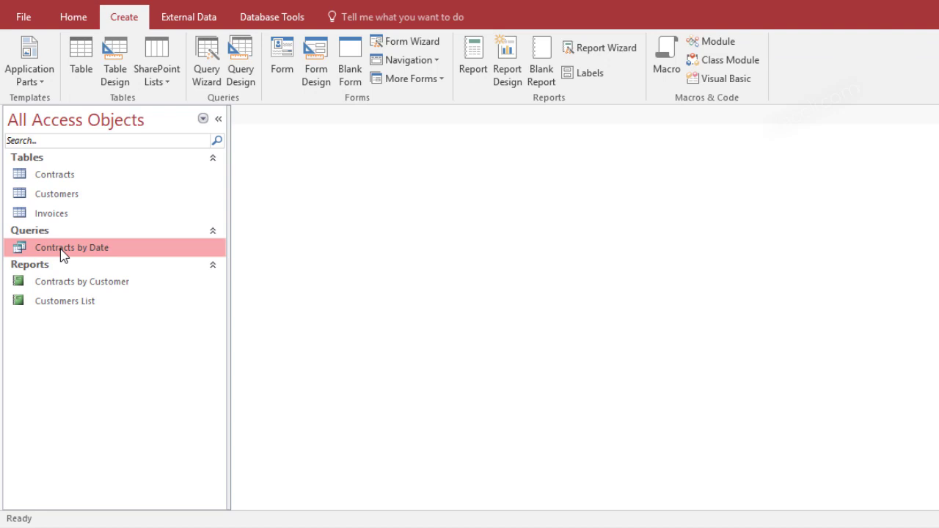
click(76, 18)
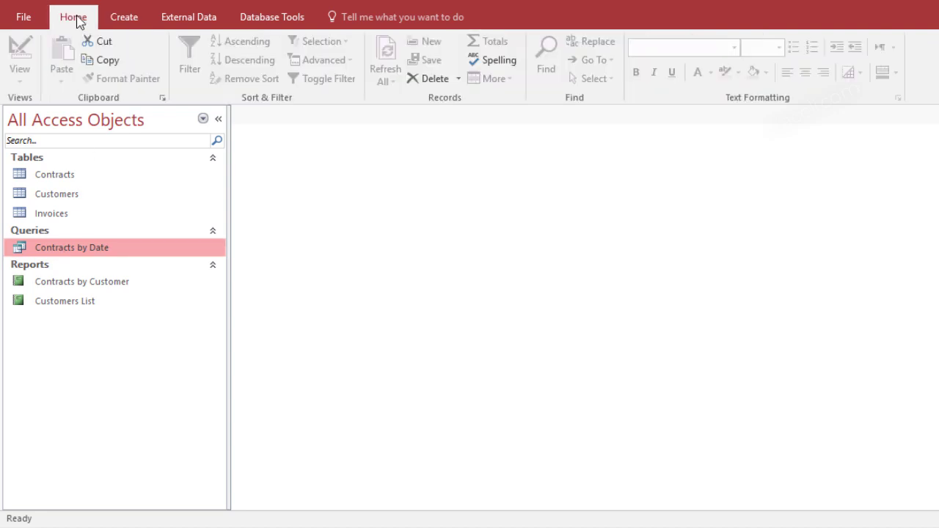
double_click(74, 253)
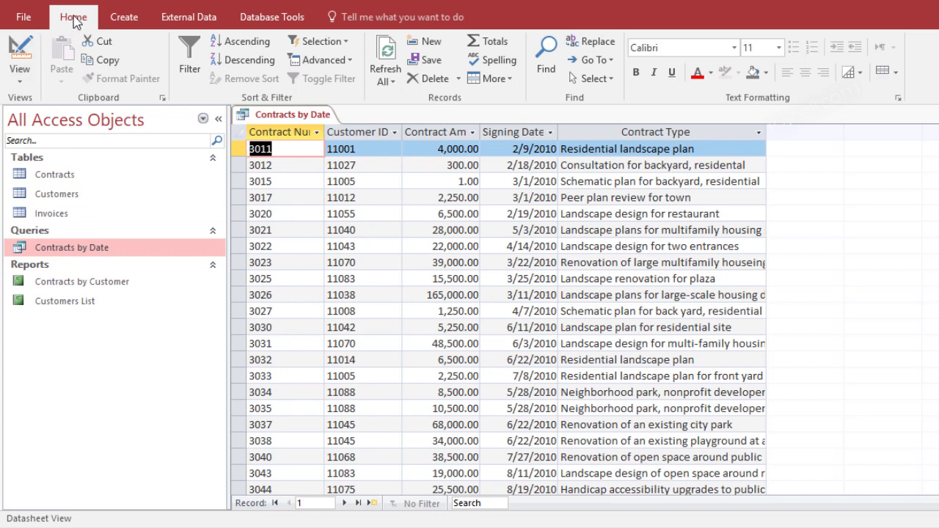
click(29, 80)
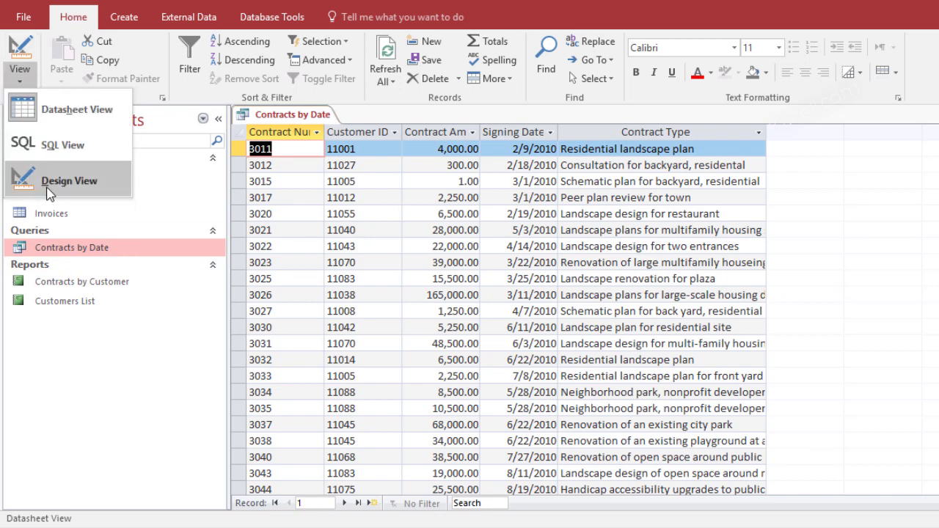
click(94, 404)
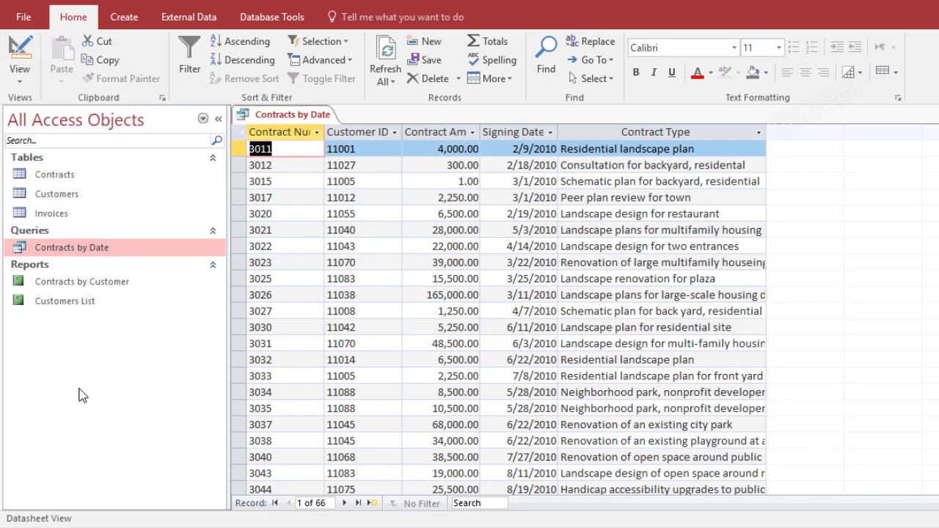
right_click(62, 247)
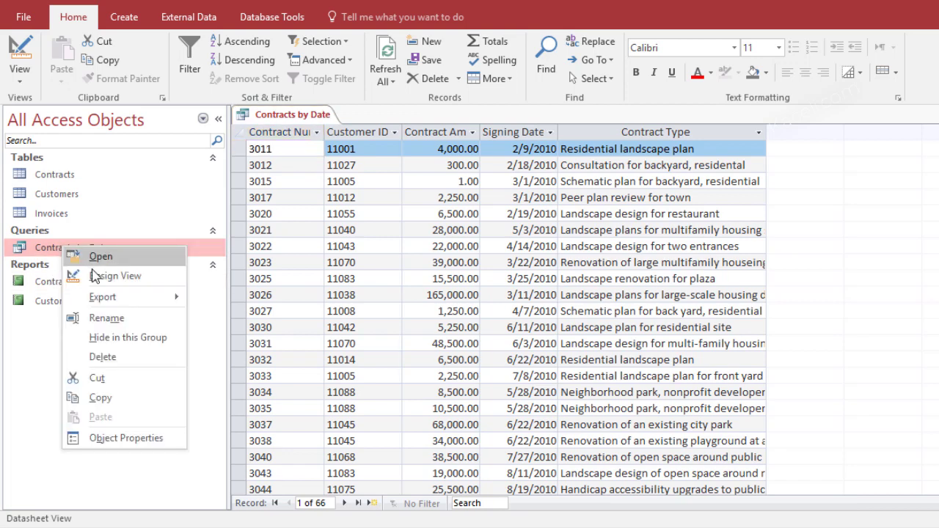
click(102, 282)
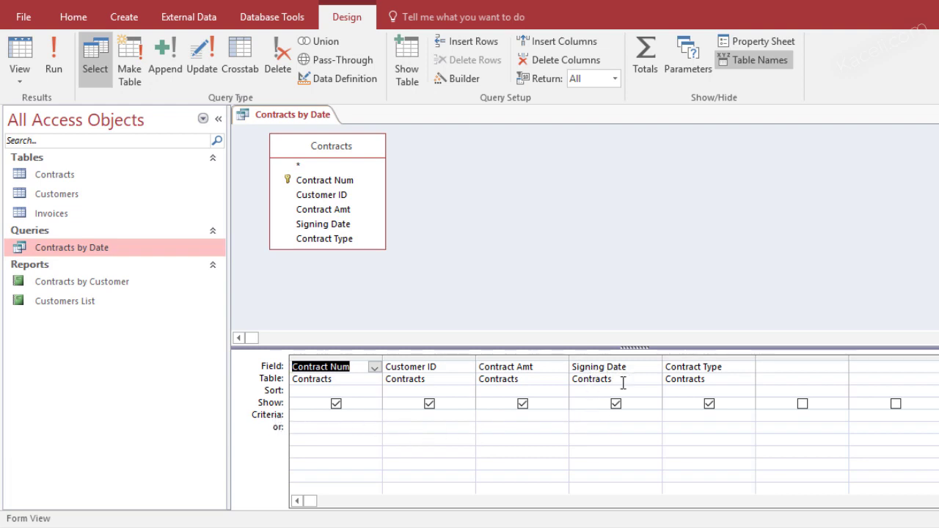
Step: Set the Signing Date criterion to the parameter prompt [Enter the Date], and close the query with its changes saved
click(623, 415)
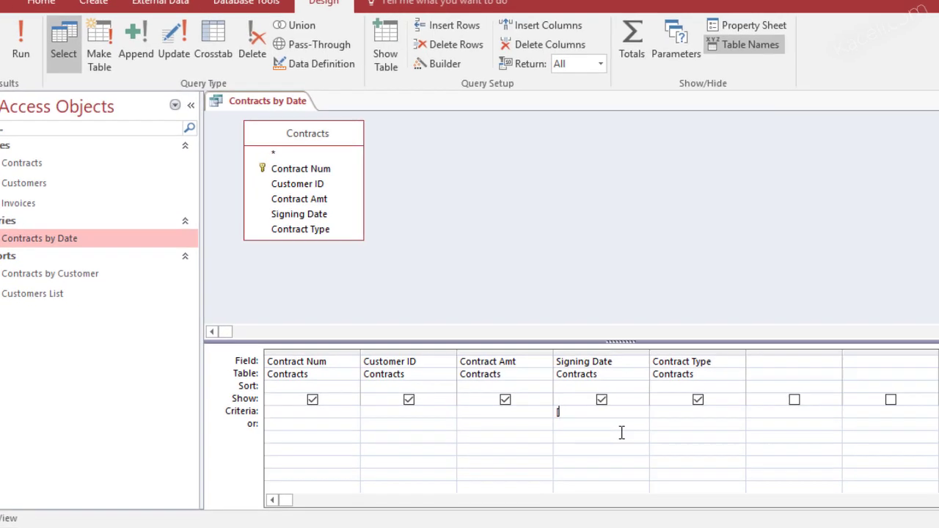
text(En)
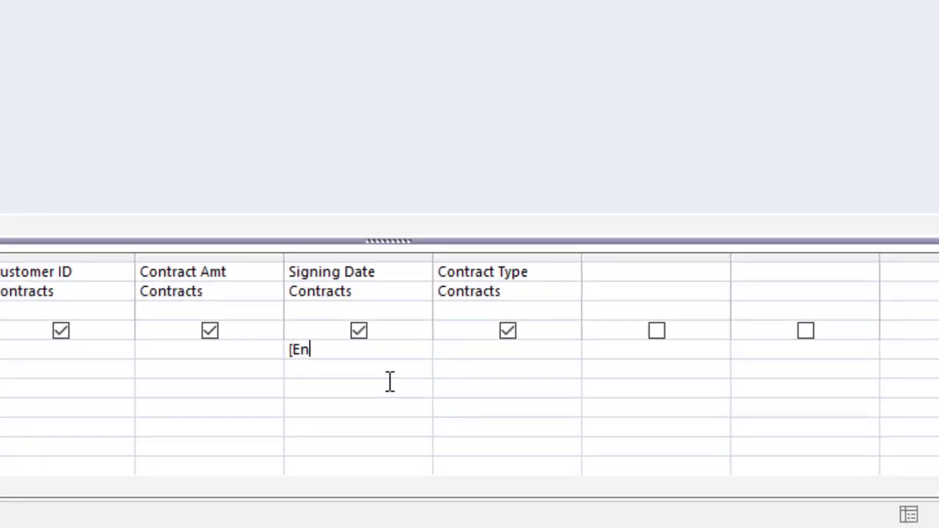
text(ter the date)
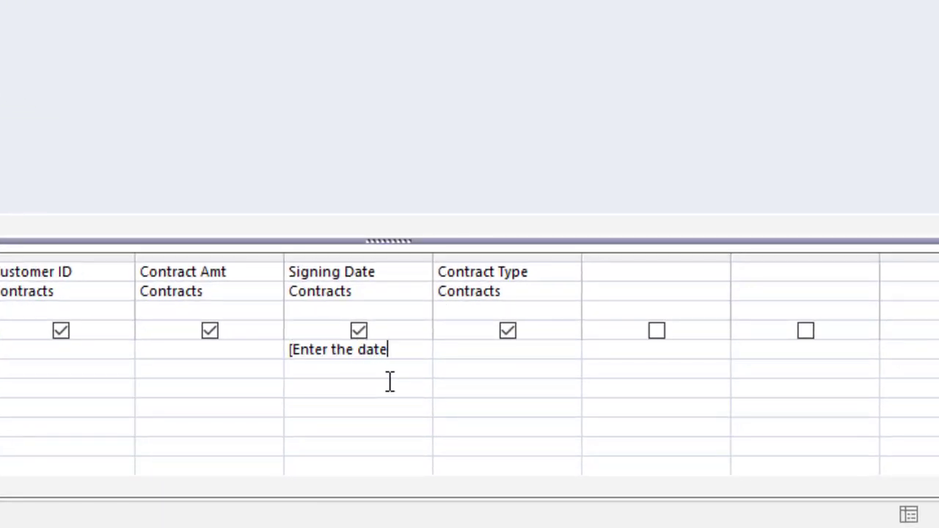
key(BackSpace)
key(BackSpace)
key(BackSpace)
key(BackSpace)
text(Date])
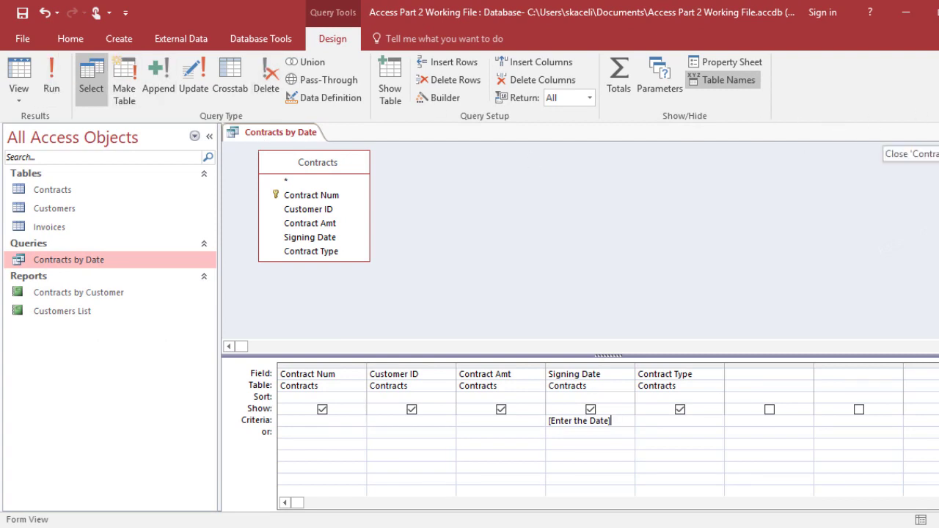
click(938, 132)
click(462, 323)
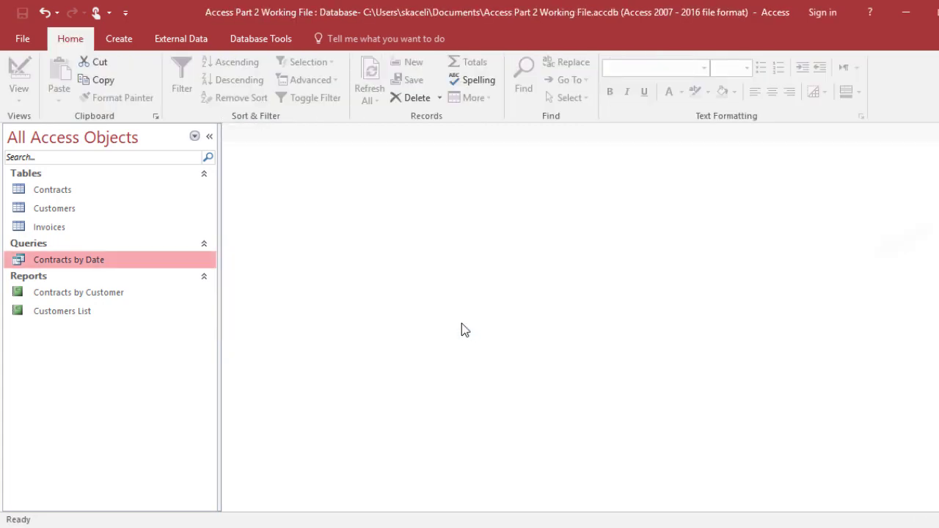
Step: Look over the Contracts table, and test the Contracts by Date query with the date 3/1/2010
double_click(48, 190)
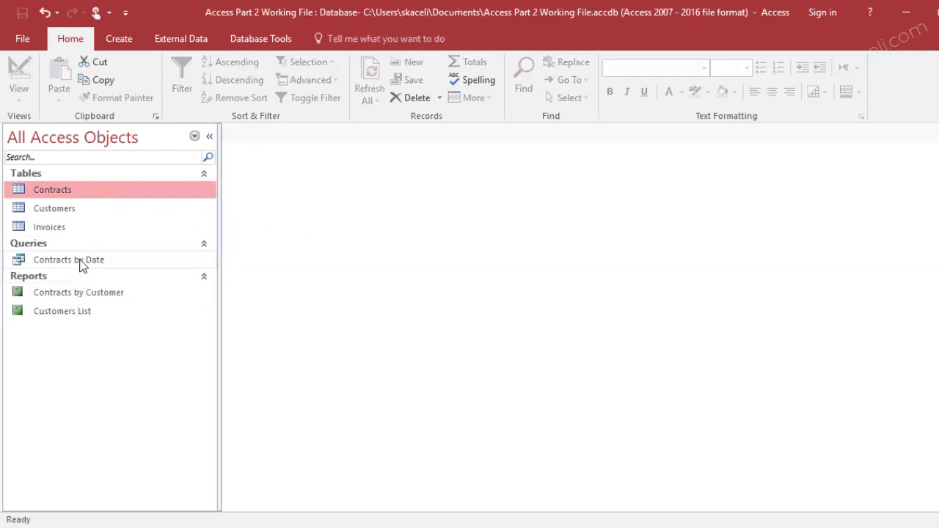
double_click(78, 265)
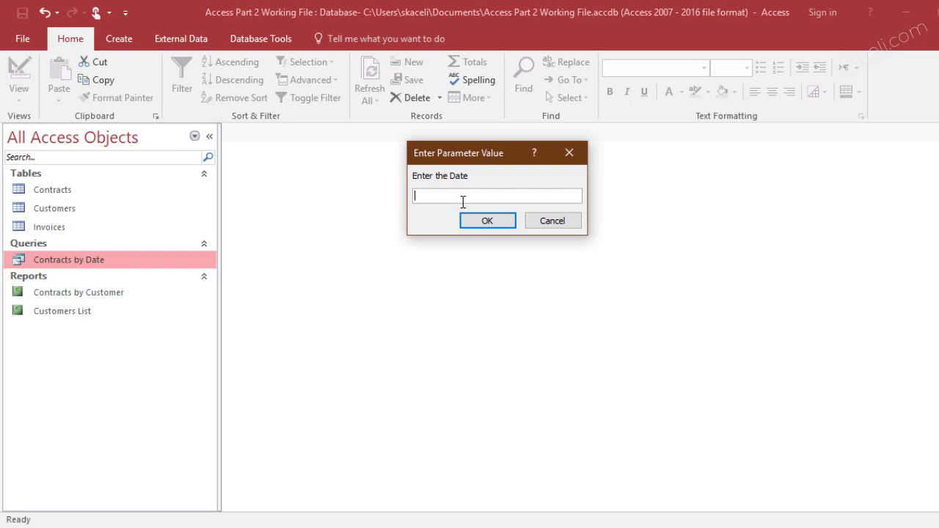
text(3/1/2010)
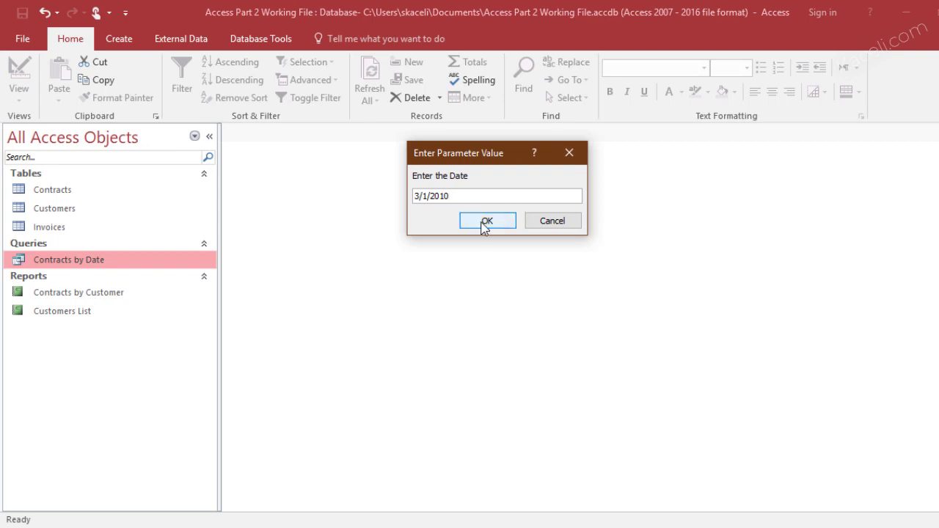
click(485, 223)
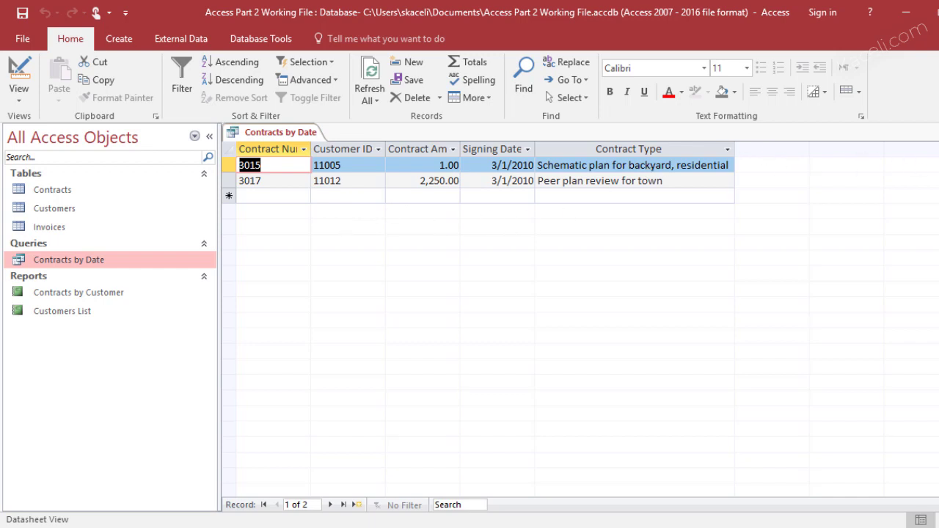
click(933, 135)
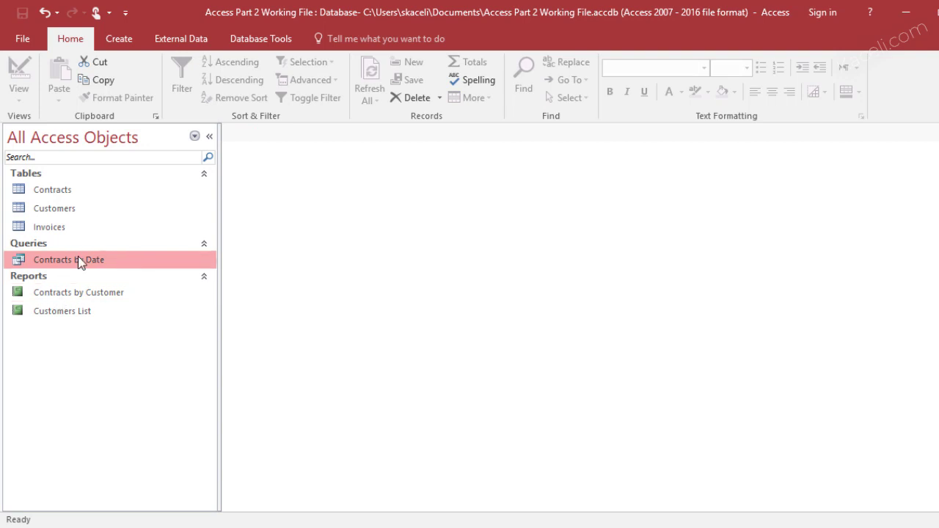
Step: Run the Contracts by Date query again for the date 5/28/2010, and close its results
double_click(79, 260)
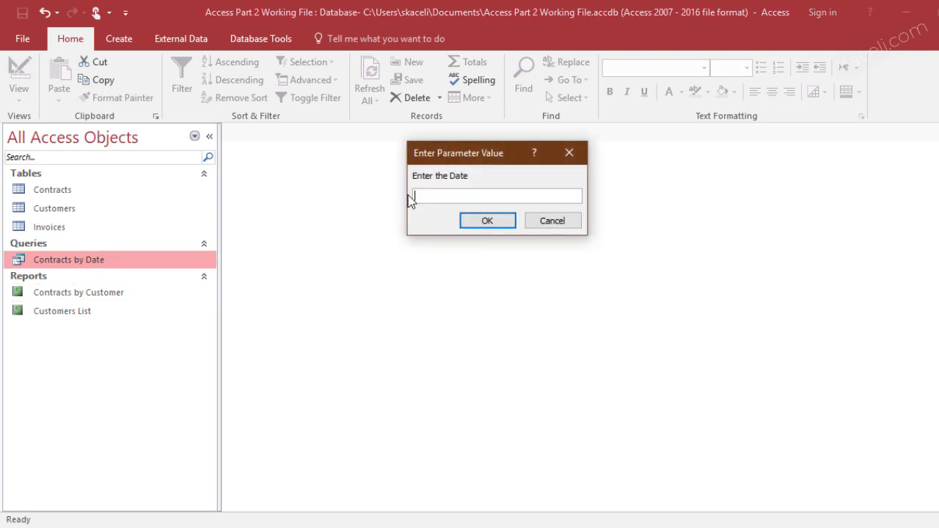
text(5/28/2010)
click(474, 224)
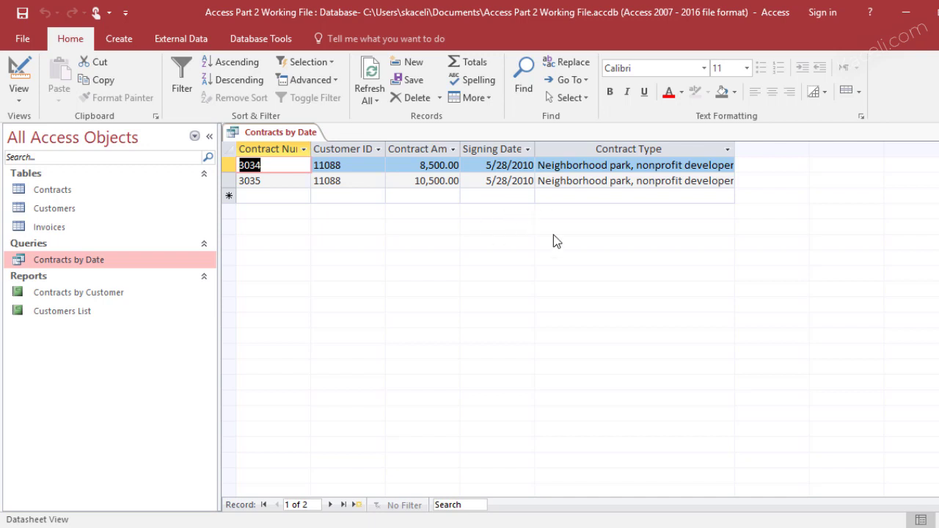
click(938, 133)
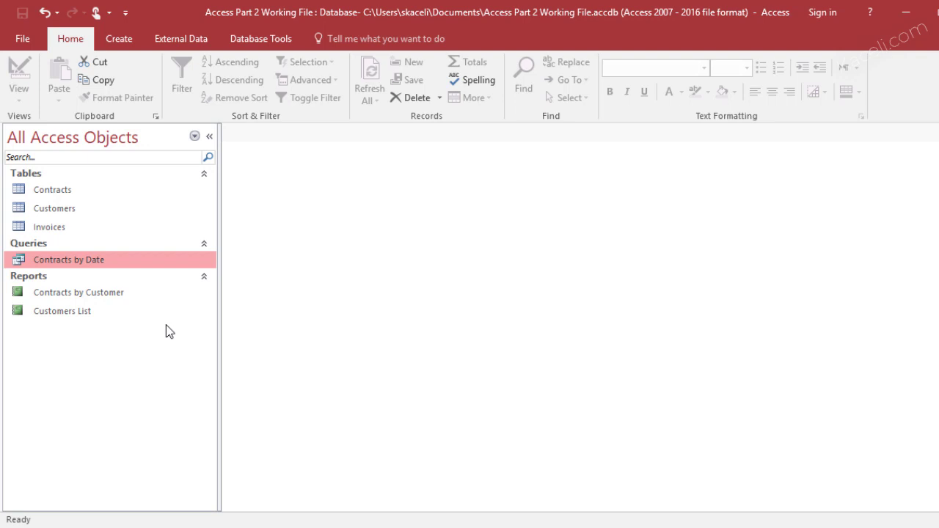
Step: Start a wizard-based report on the Contracts by Date query with Contract Num, Customer ID, Contract Amt, Signing Date and Contract Type
click(124, 45)
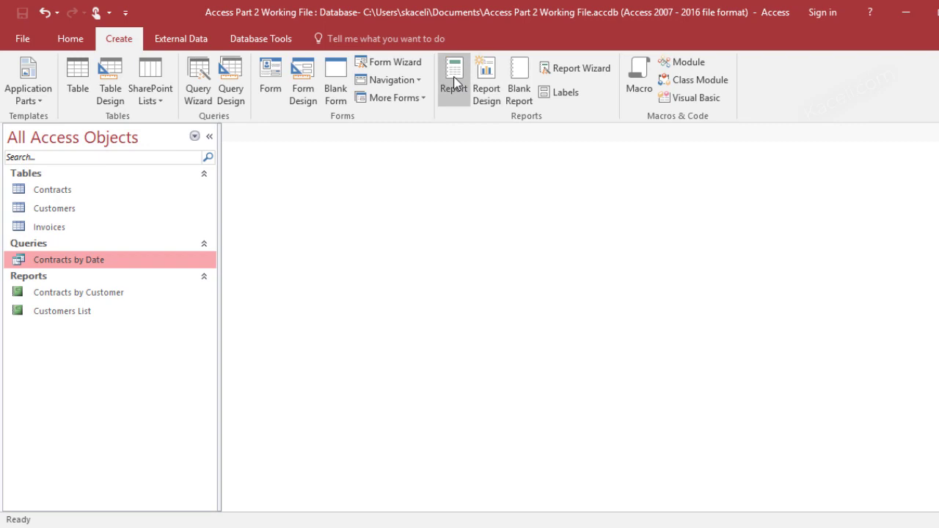
click(550, 68)
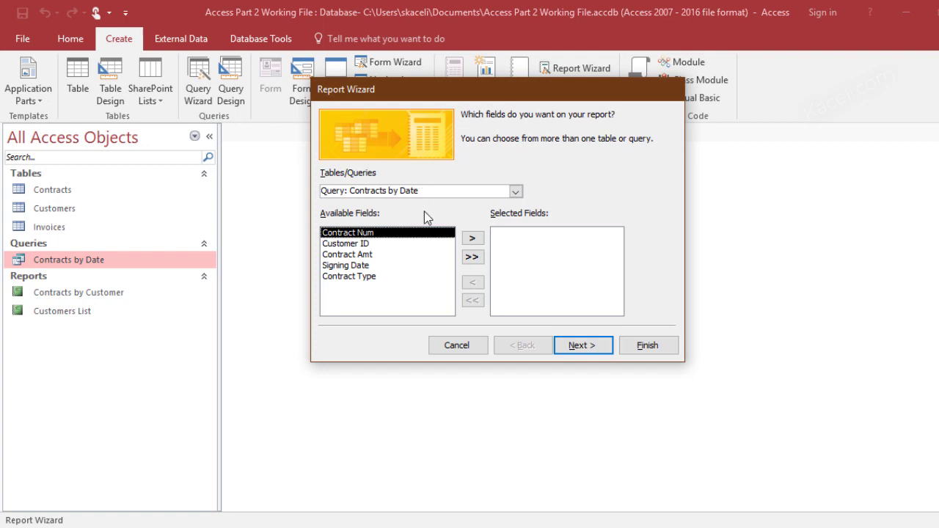
click(472, 239)
click(473, 239)
click(472, 239)
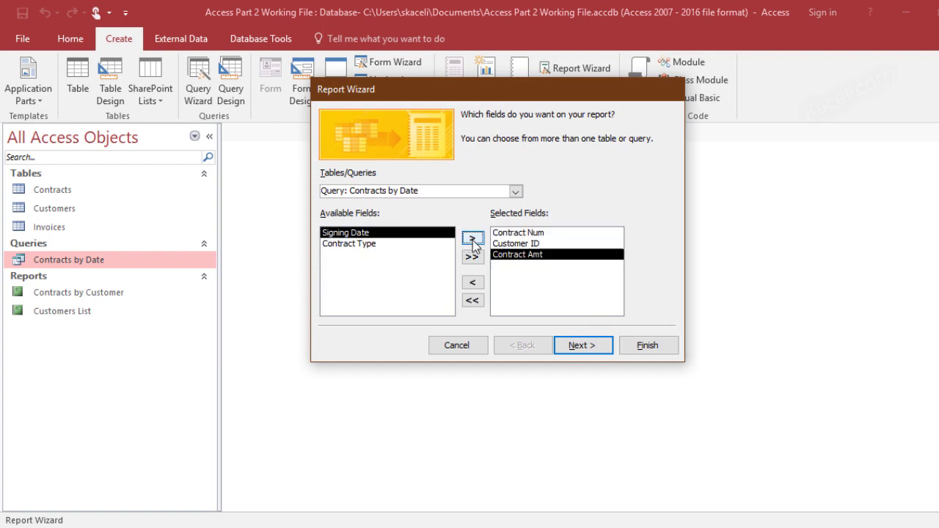
click(473, 240)
click(473, 239)
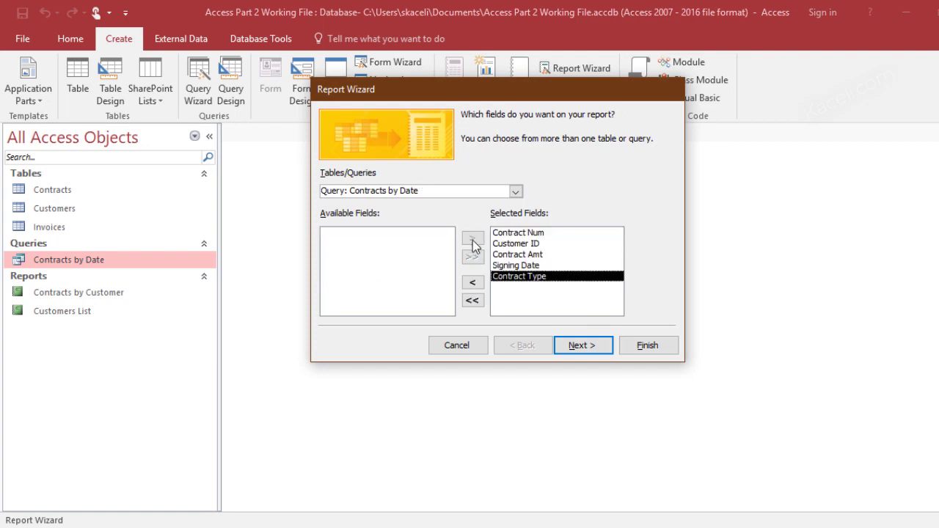
click(590, 350)
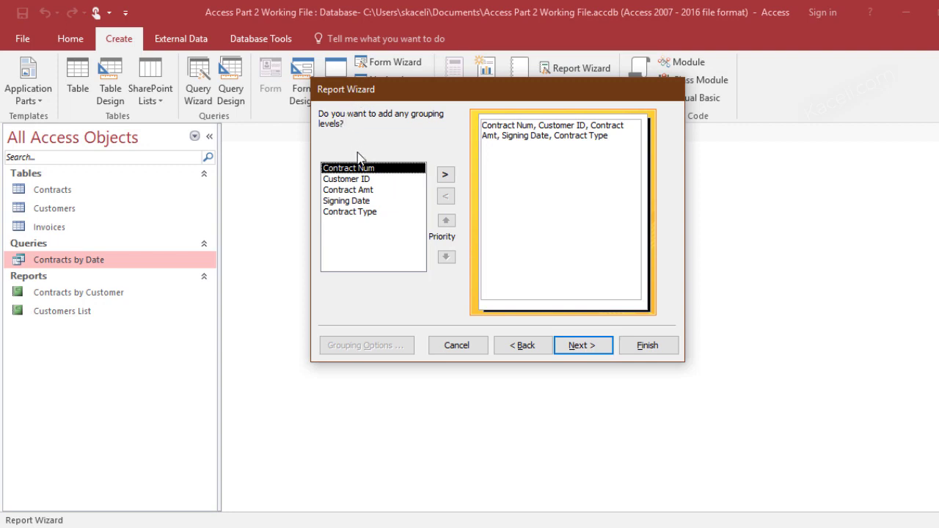
Step: Leave the report ungrouped, sort it by Contract Num in ascending order, and keep the tabular portrait layout
click(578, 346)
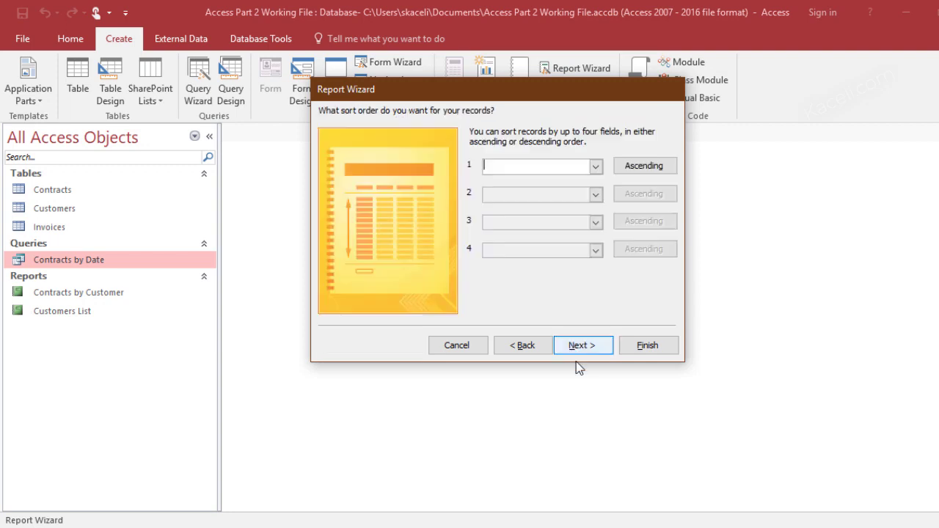
click(595, 167)
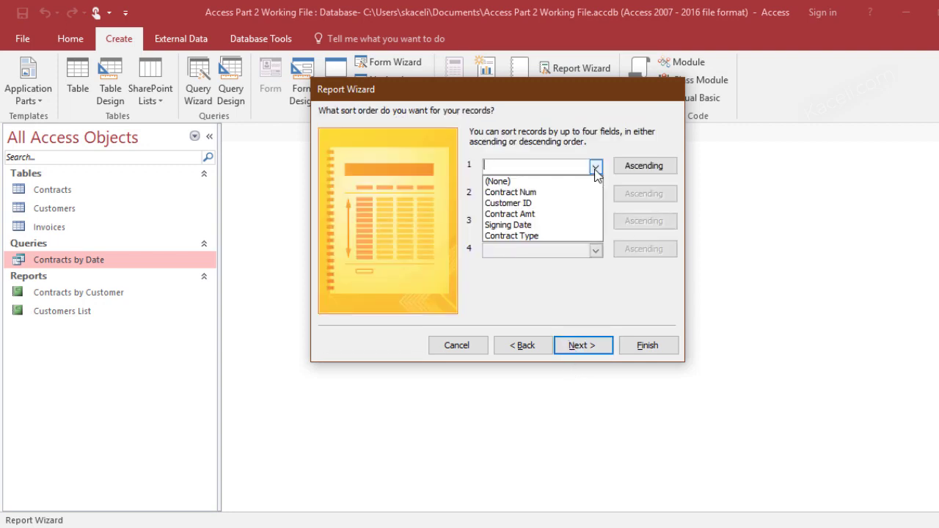
click(542, 192)
click(591, 346)
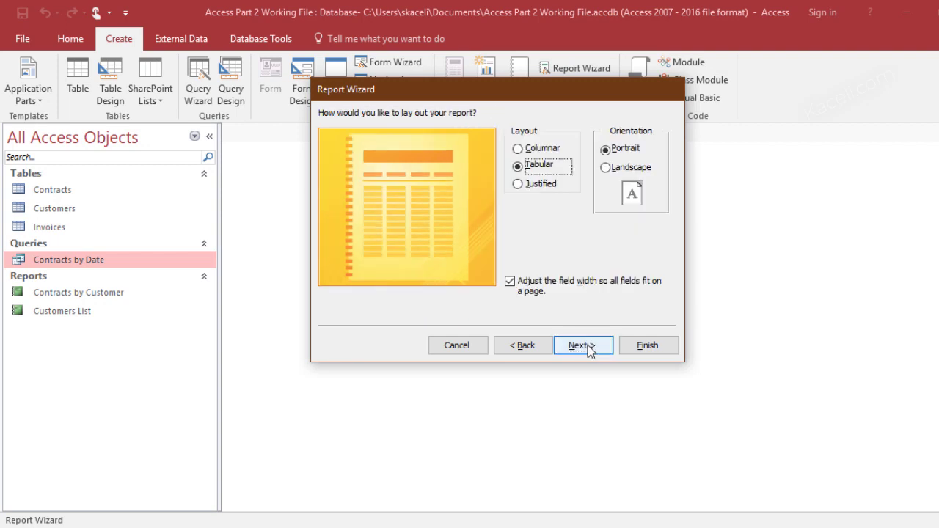
click(594, 347)
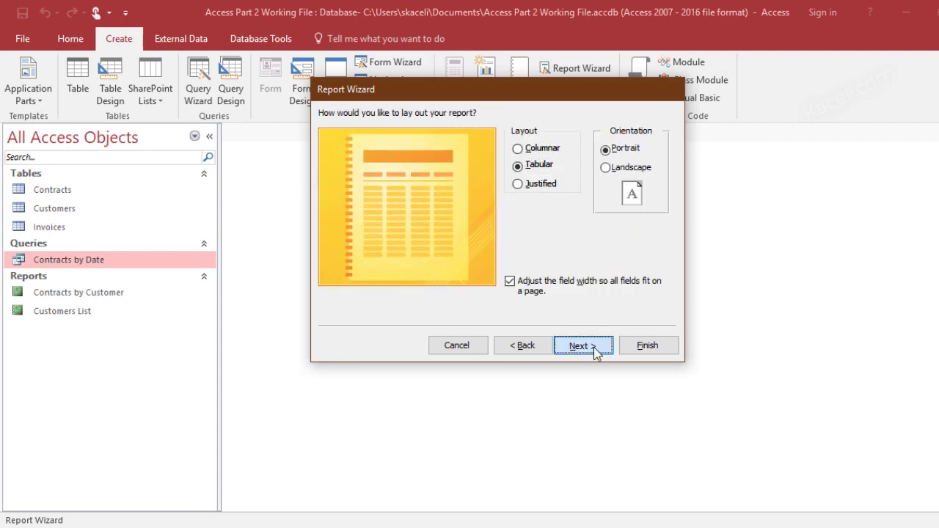
Step: Title the report Contracts by Date with User Input and finish the wizard with the report preview
click(525, 132)
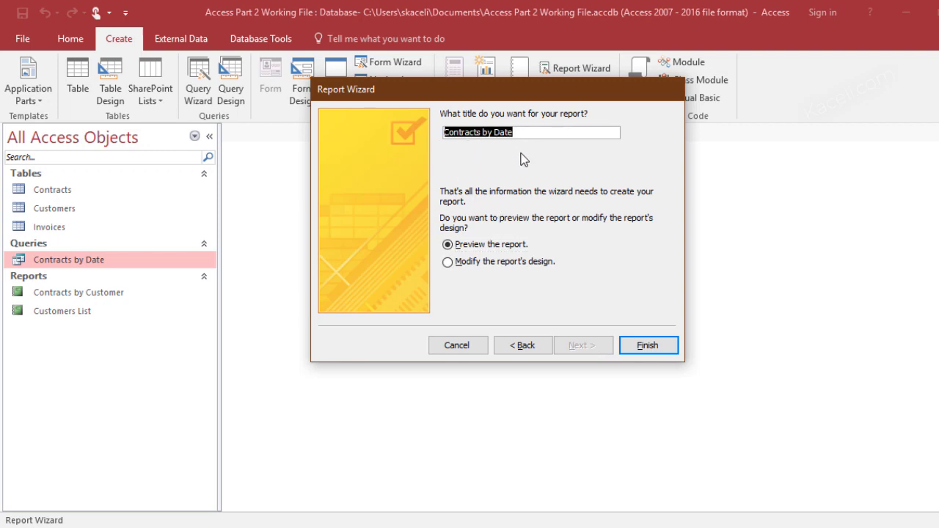
click(522, 139)
text(with User Input)
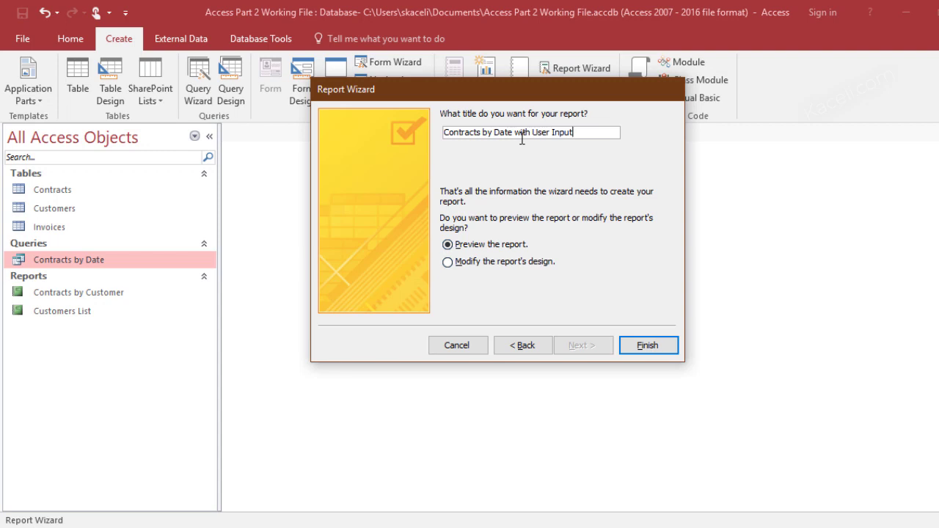
click(648, 346)
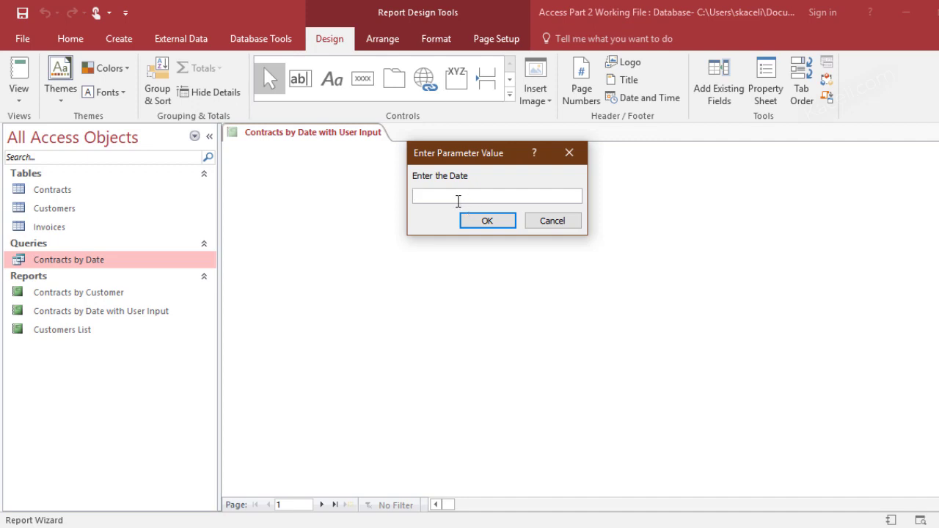
Step: Preview the new report for the date 3/1/2010, and close it
text(3/1/2010)
click(488, 221)
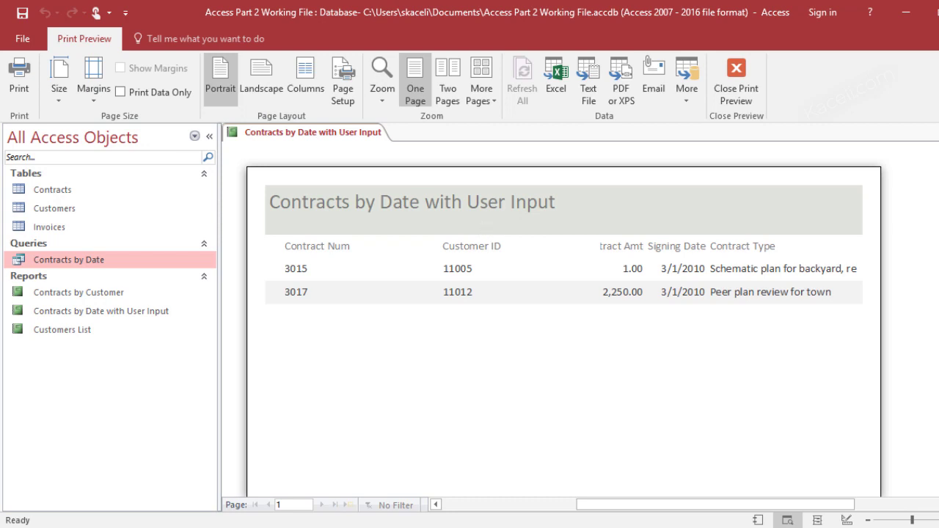
click(937, 133)
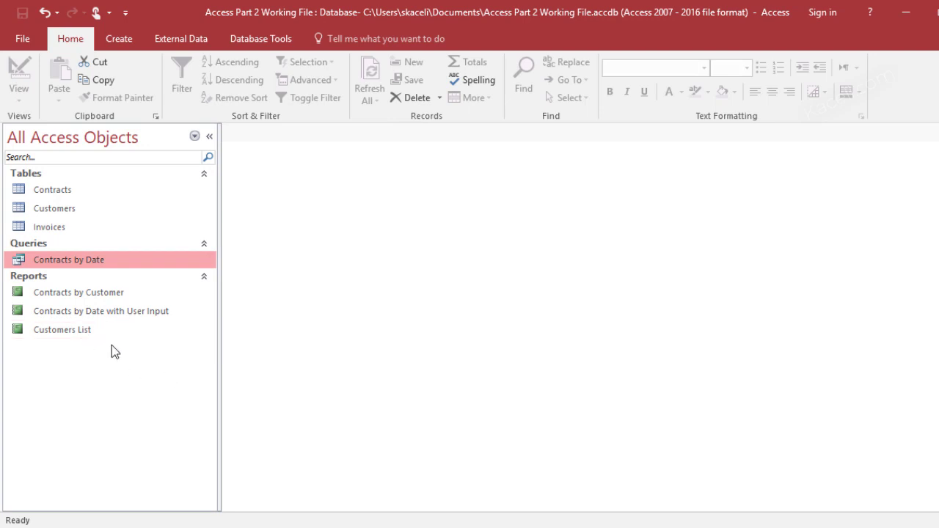
Step: Open the Contracts by Date with User Input report for the date 5/28/2010
click(60, 315)
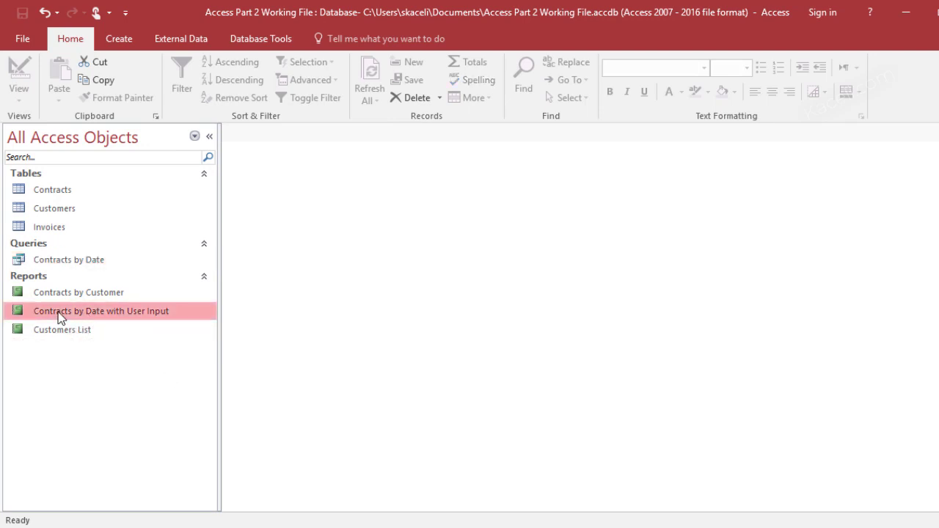
double_click(60, 314)
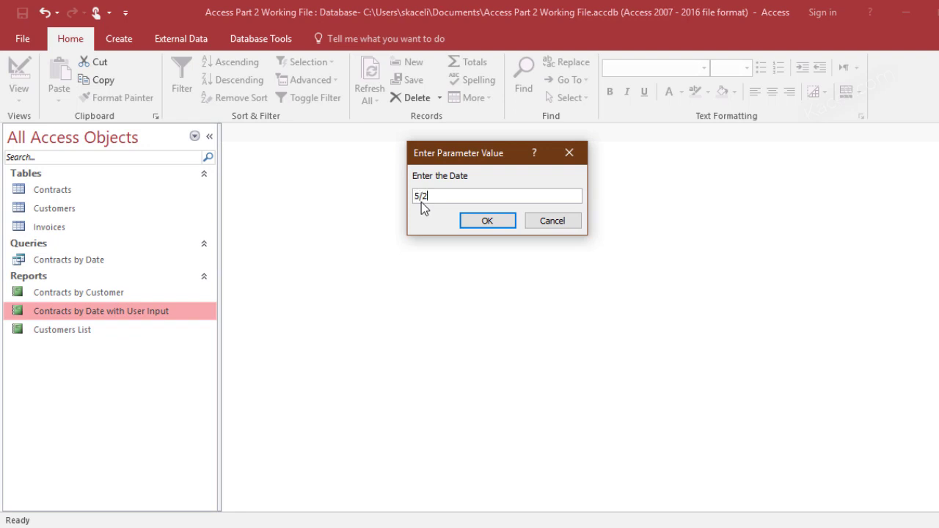
text(5/28/2010)
click(470, 221)
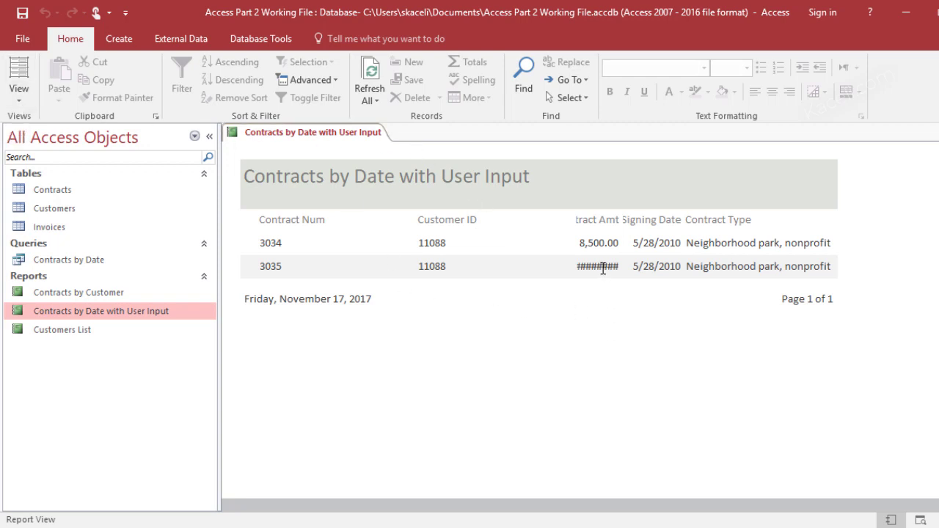
Step: In Layout View, widen the Contract Amt values and their column heading so both fit in full
click(19, 102)
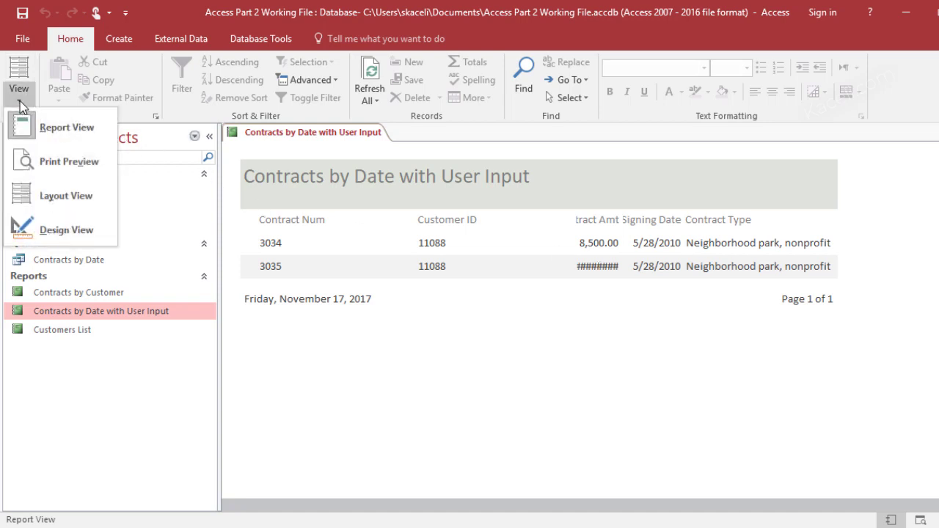
click(67, 197)
click(591, 267)
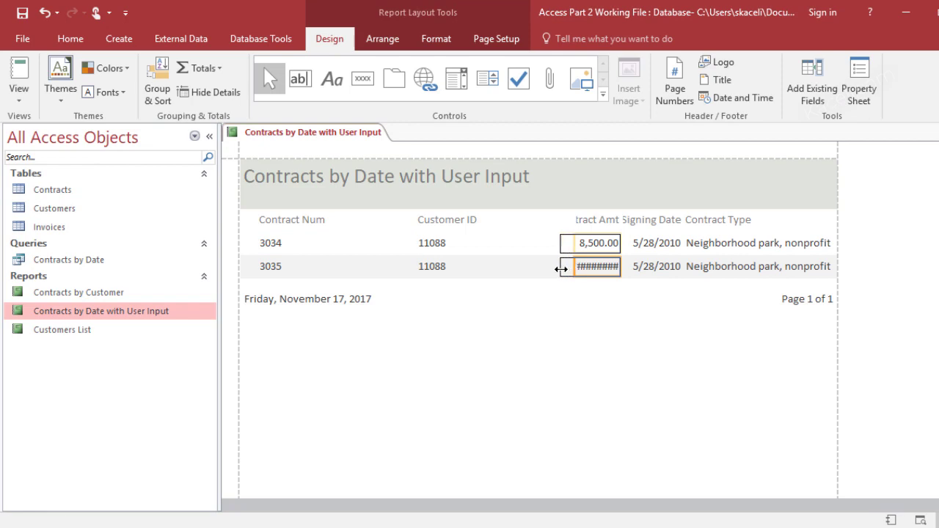
drag(561, 269, 561, 268)
click(578, 201)
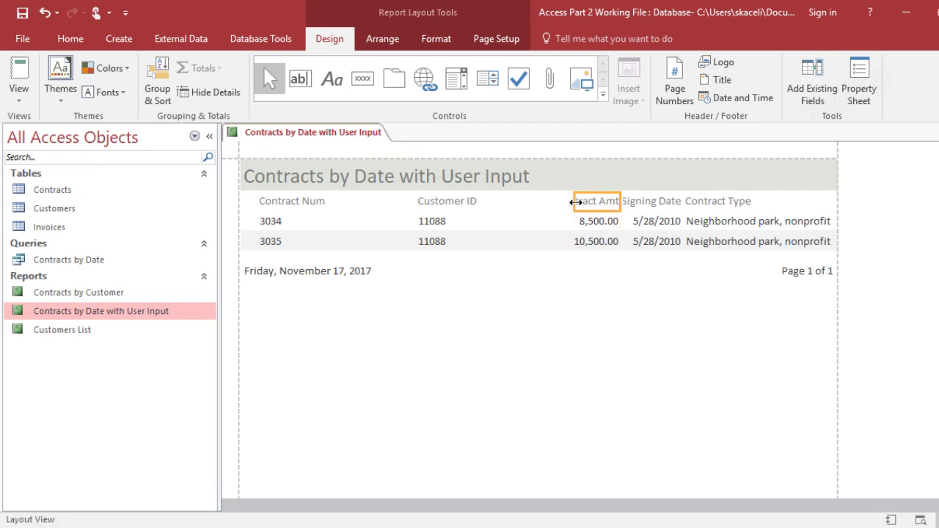
drag(576, 202, 539, 201)
click(533, 288)
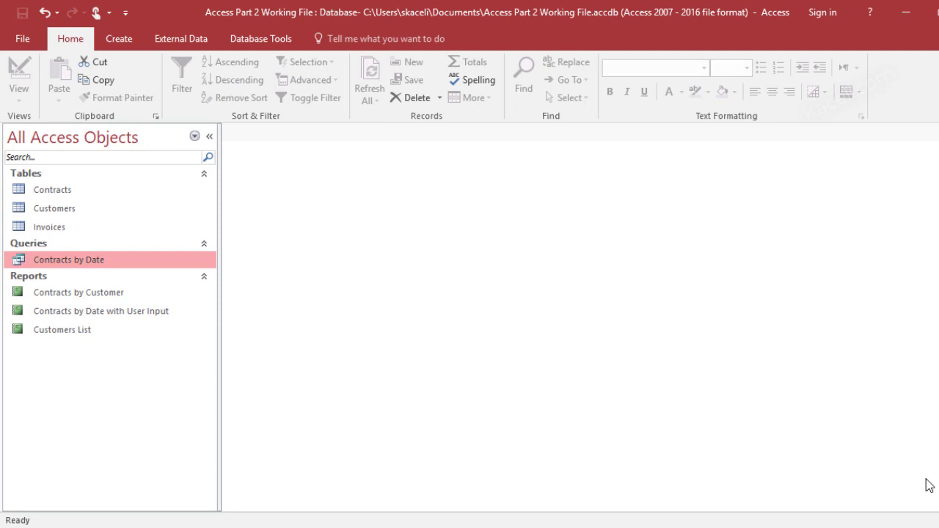
Step: Run the Contracts by Date query for the date 3/1/2010, and close its results
double_click(80, 262)
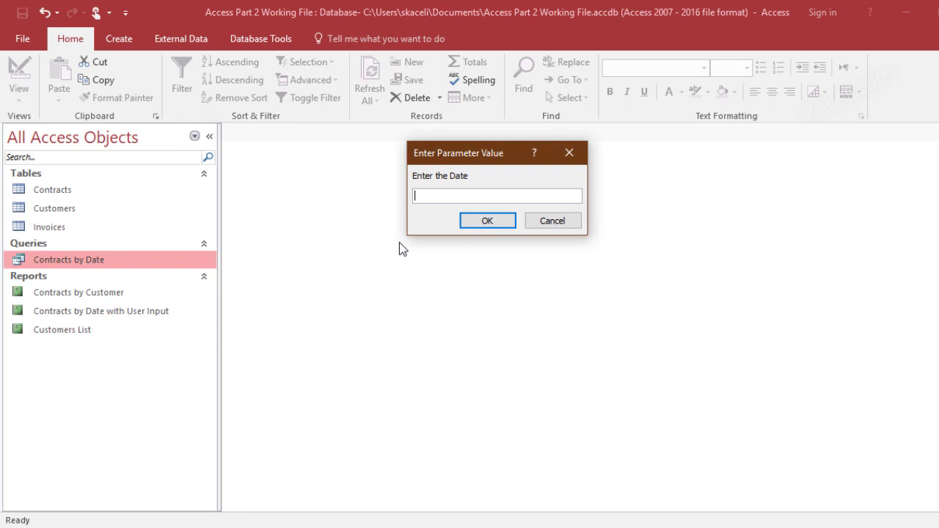
text(3/1/2010)
click(494, 224)
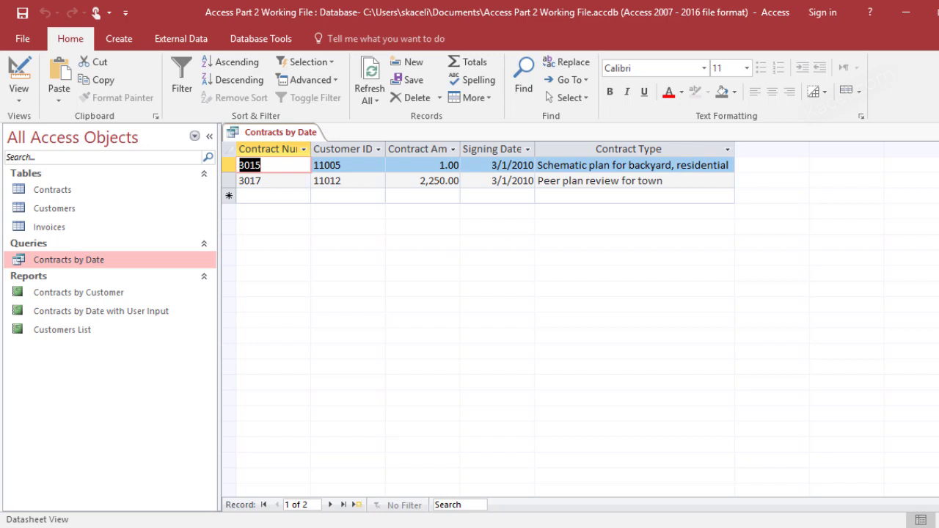
key(ctrl+w)
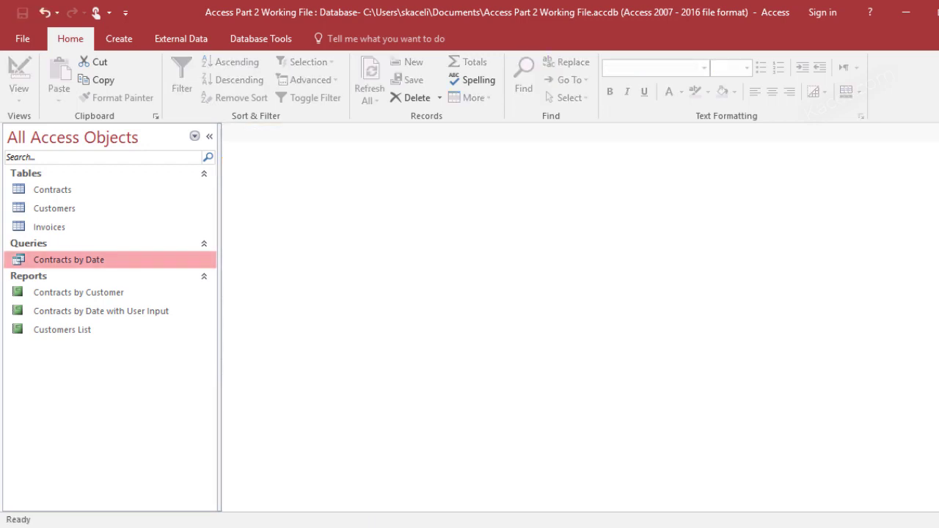
Step: Change the Contracts by Date query's Signing Date criterion to >=[Enter the Start Date] AND <=[End Date], and save and close the query
right_click(83, 266)
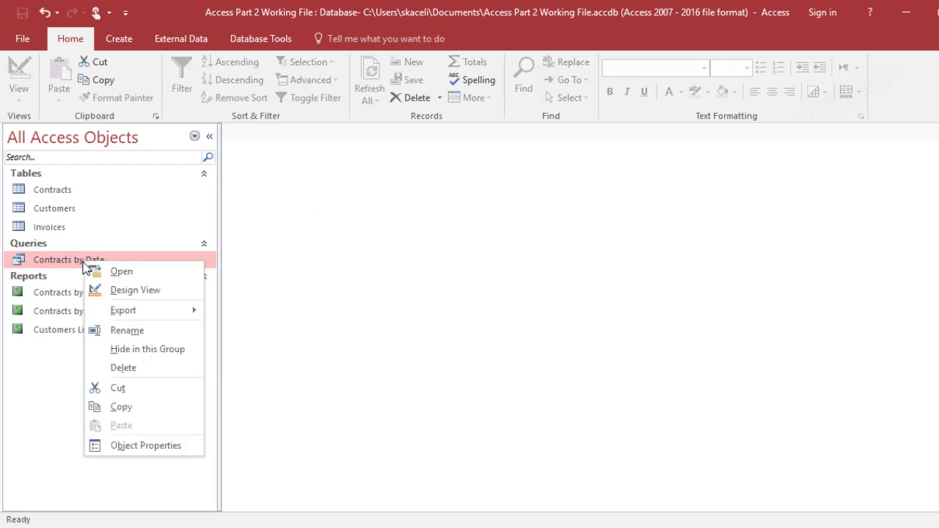
click(113, 291)
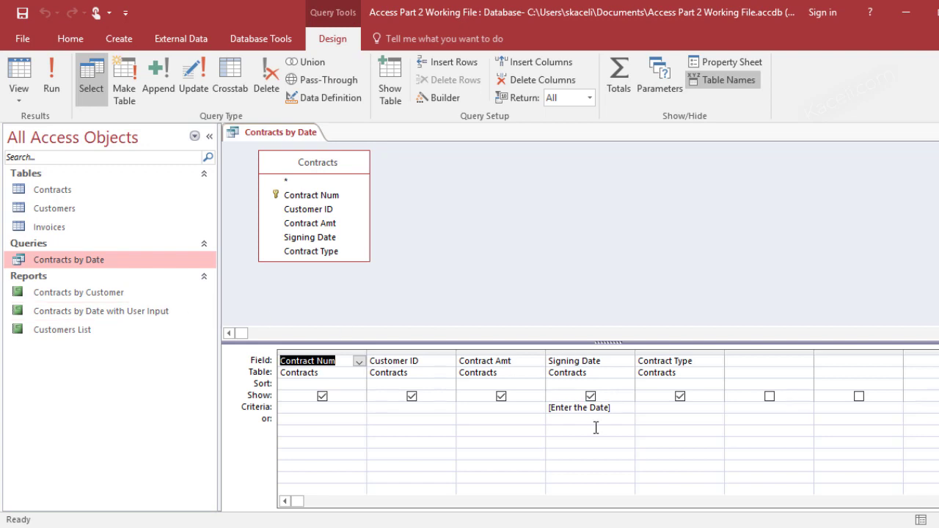
click(623, 408)
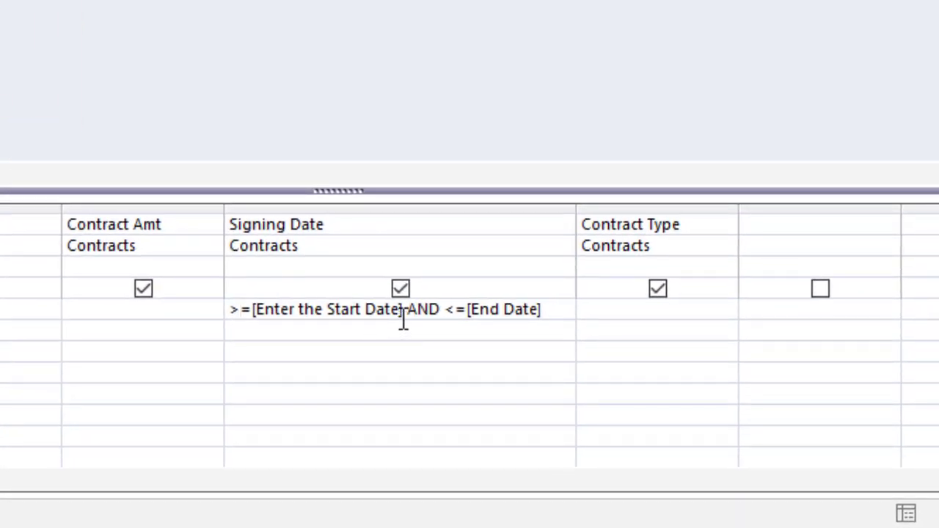
drag(403, 321, 256, 311)
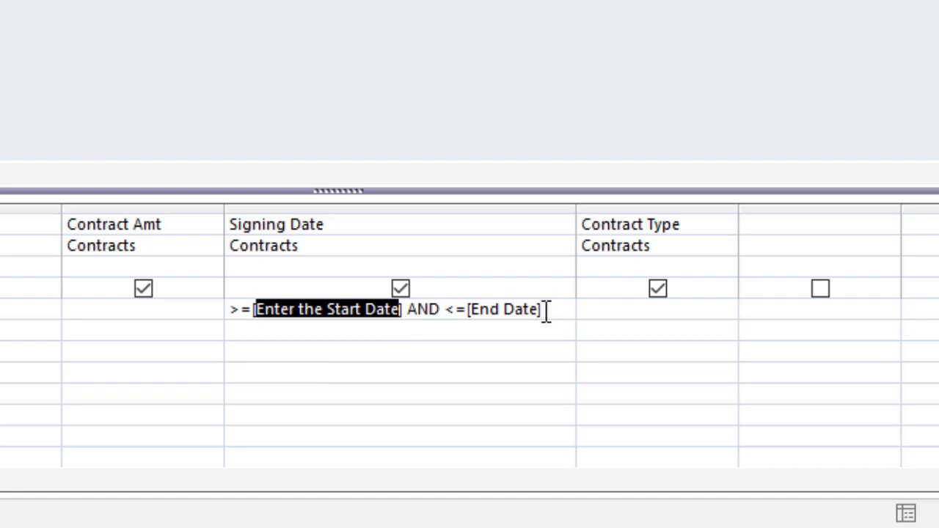
click(471, 320)
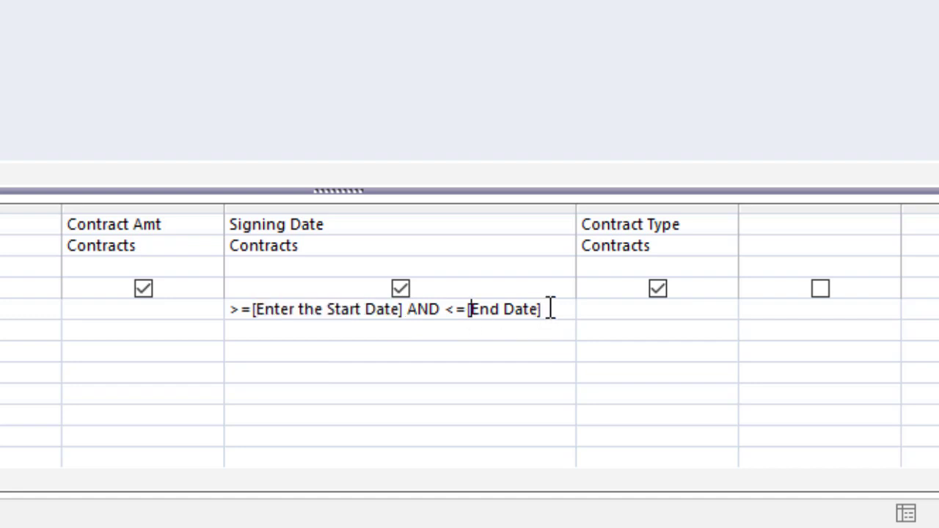
drag(546, 314, 474, 321)
double_click(424, 311)
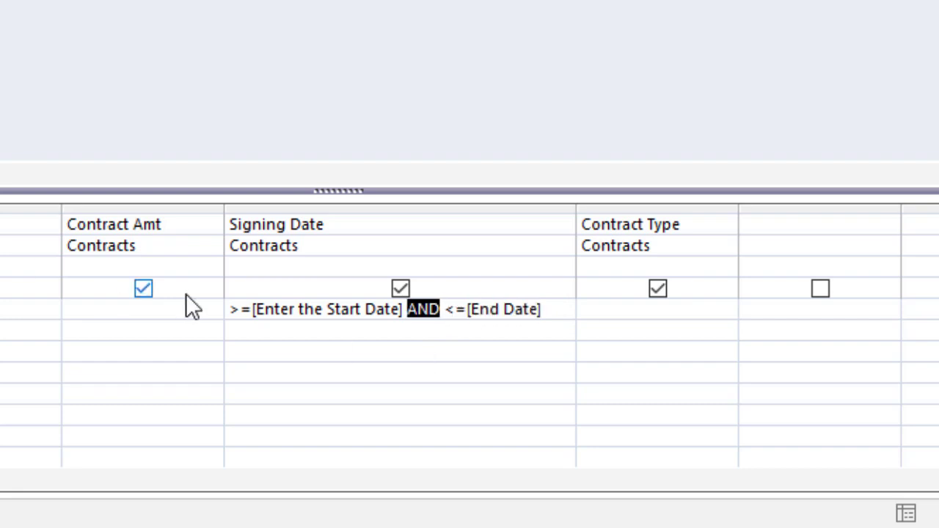
click(243, 310)
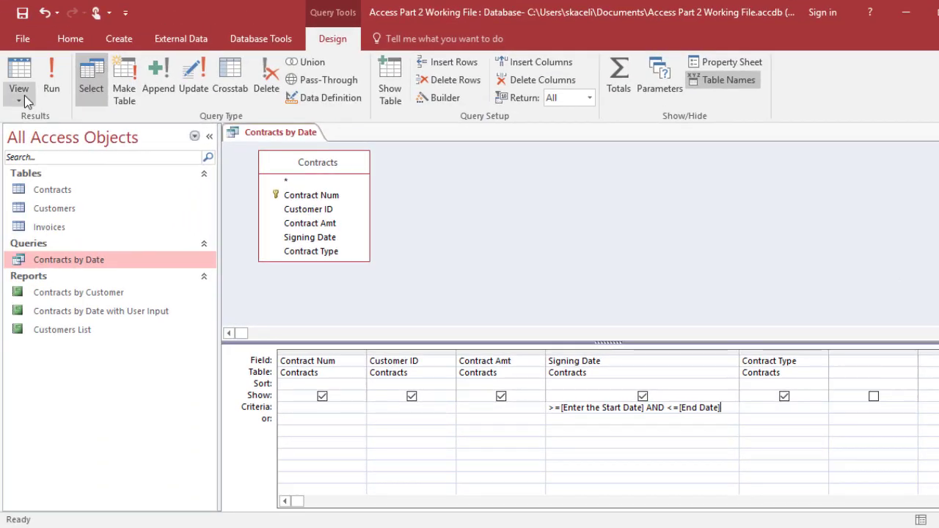
click(22, 18)
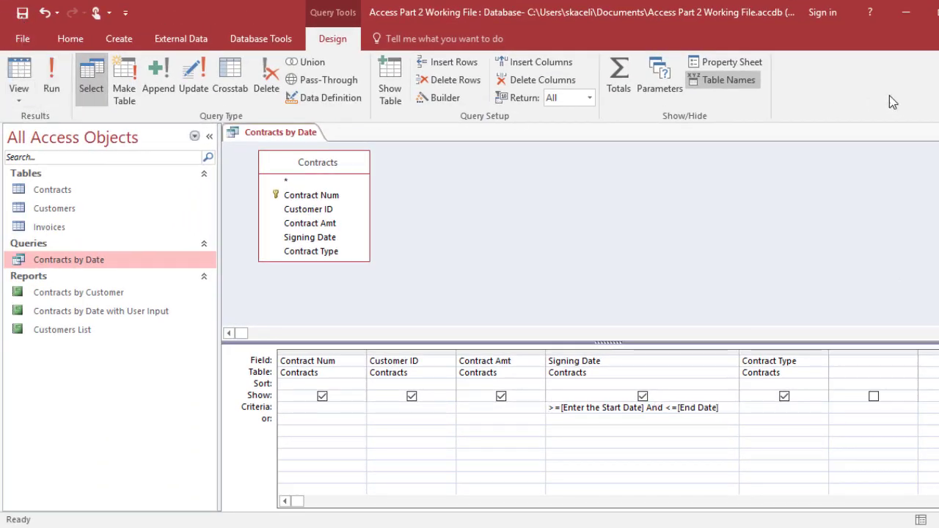
click(938, 133)
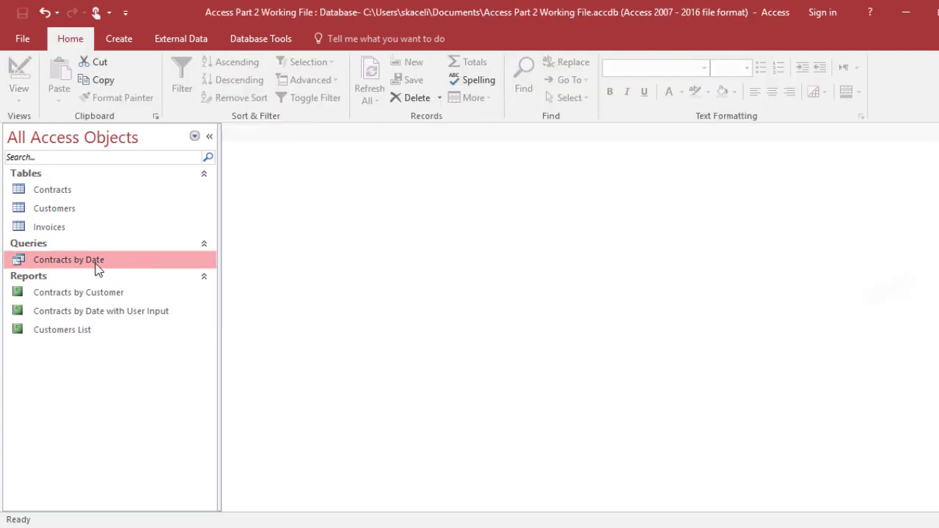
Step: Test the Contracts by Date query with start date 3/1/2010 and end date 5/28/2010, and close its results
double_click(59, 261)
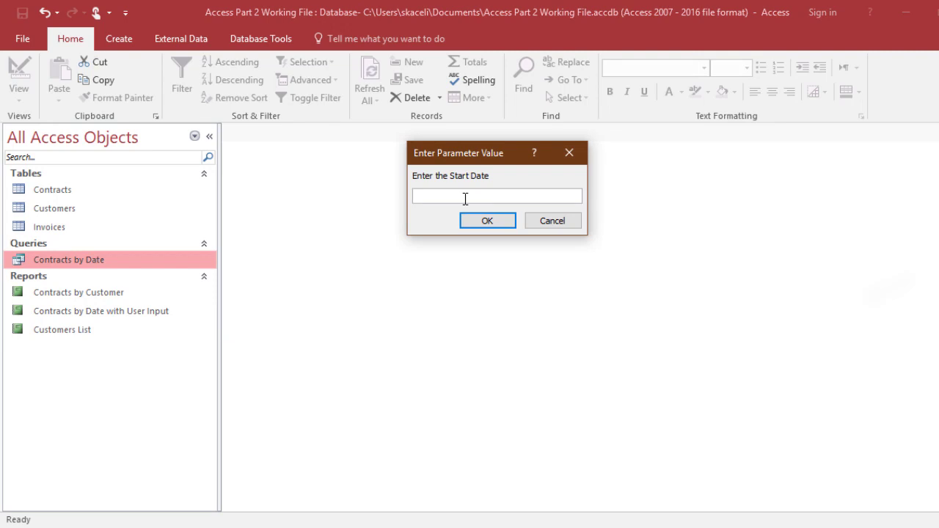
text(3/1/2010)
click(478, 226)
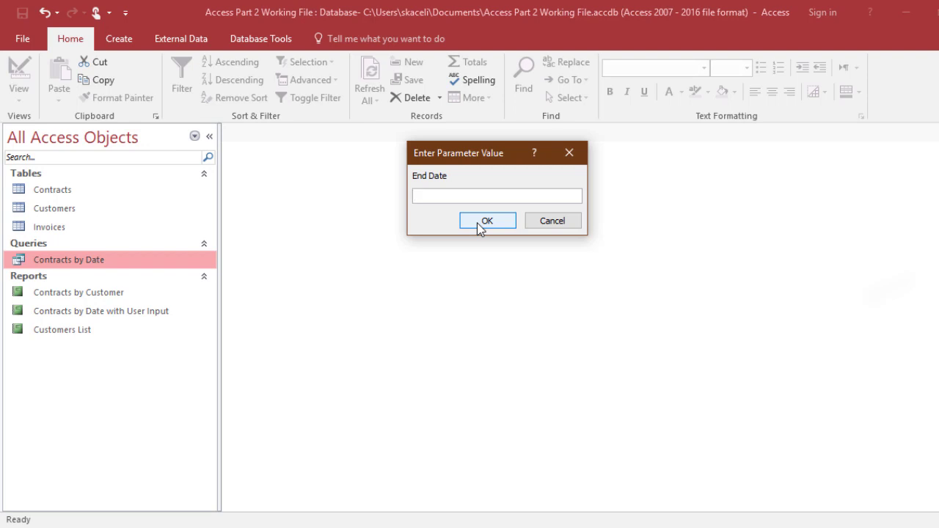
text(5/)
text(28)
text(2010)
click(486, 221)
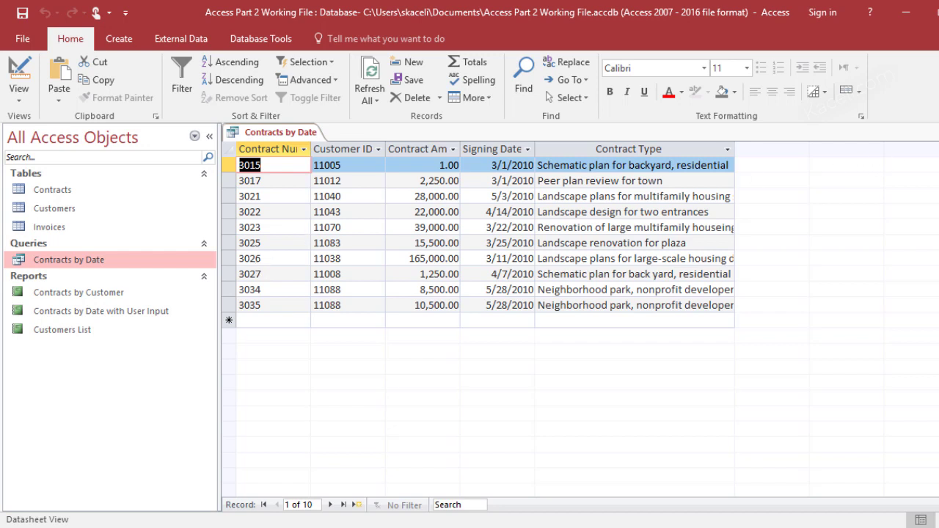
click(938, 132)
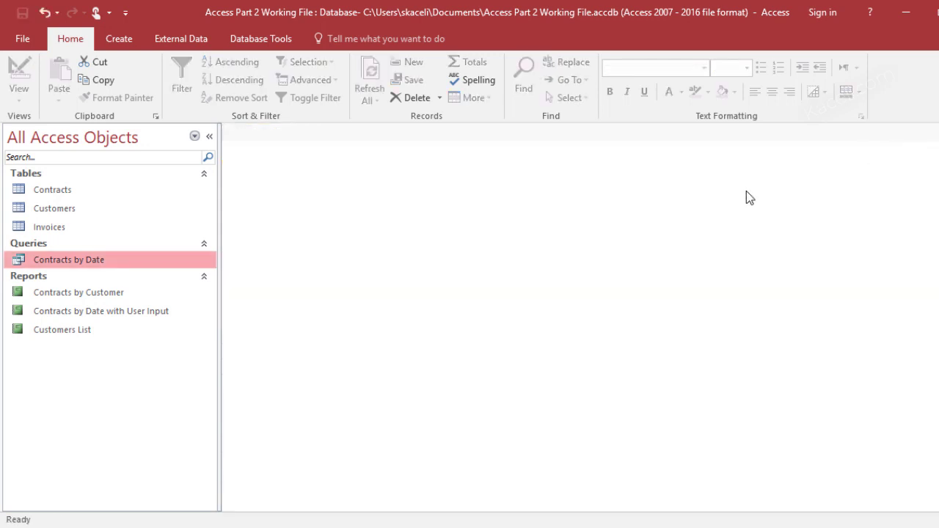
Step: Run the Contracts by Date query again with start date 1/1/2010 and end date 6/30/2010
double_click(67, 259)
text(1)
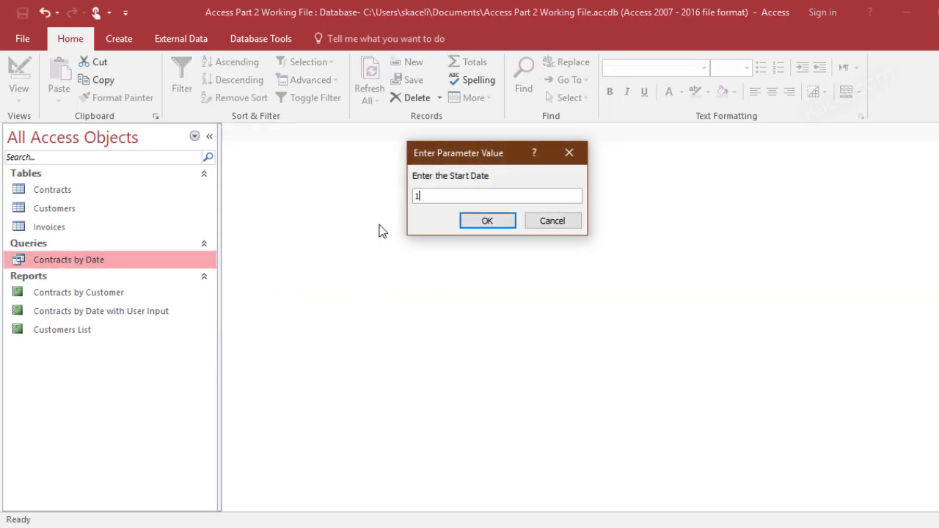
text(/1/2010)
click(481, 222)
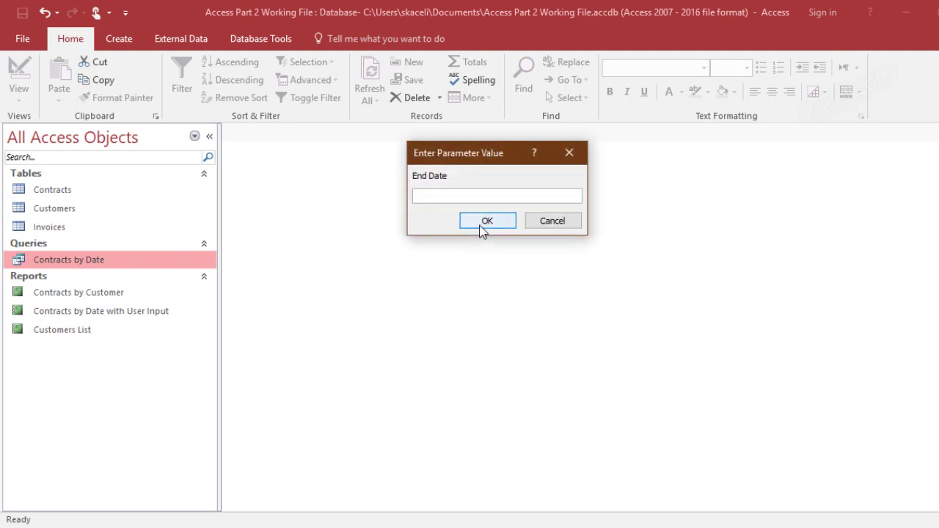
text(6/30/2010)
click(478, 223)
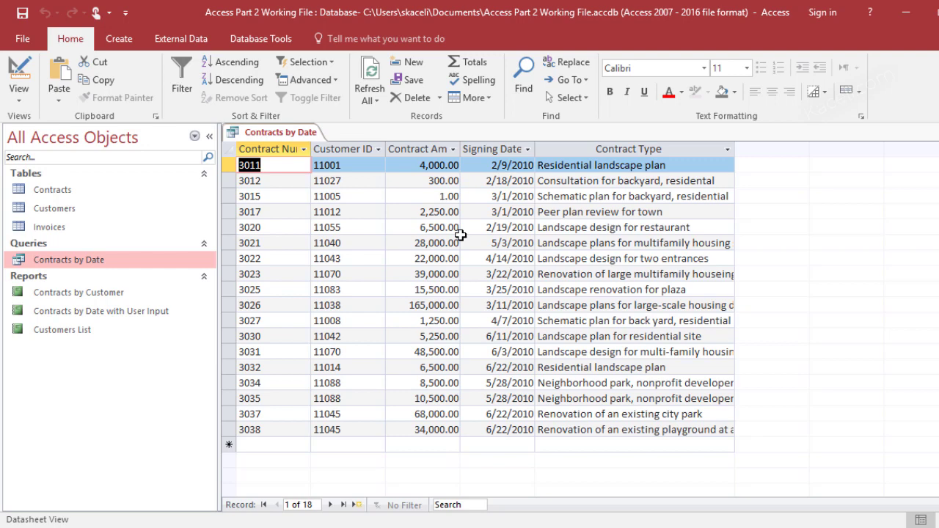
Step: Close the query results and start a Report Wizard report using all fields of the Contracts by Date query
click(938, 133)
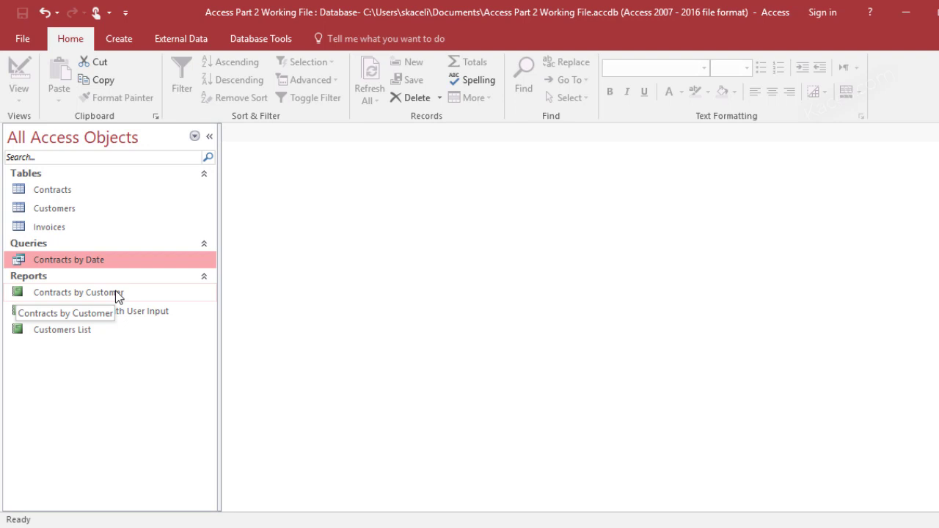
click(129, 40)
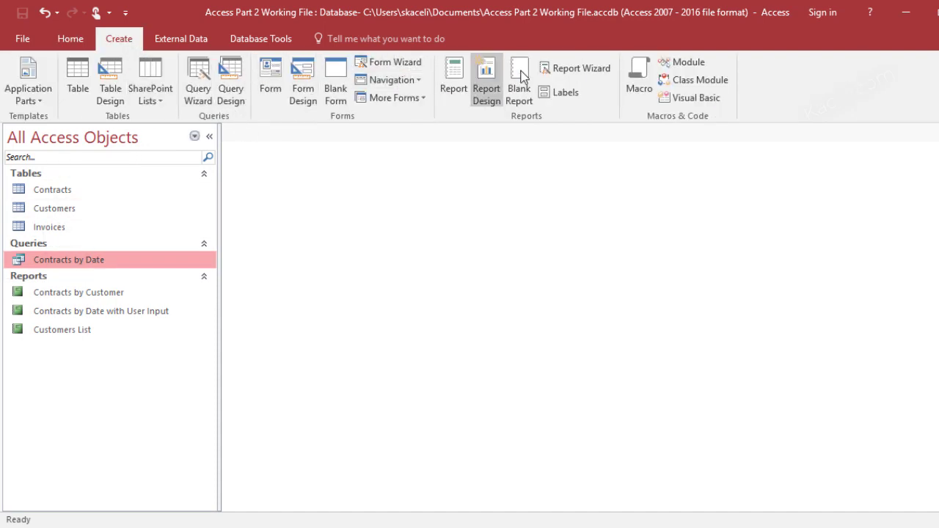
click(584, 69)
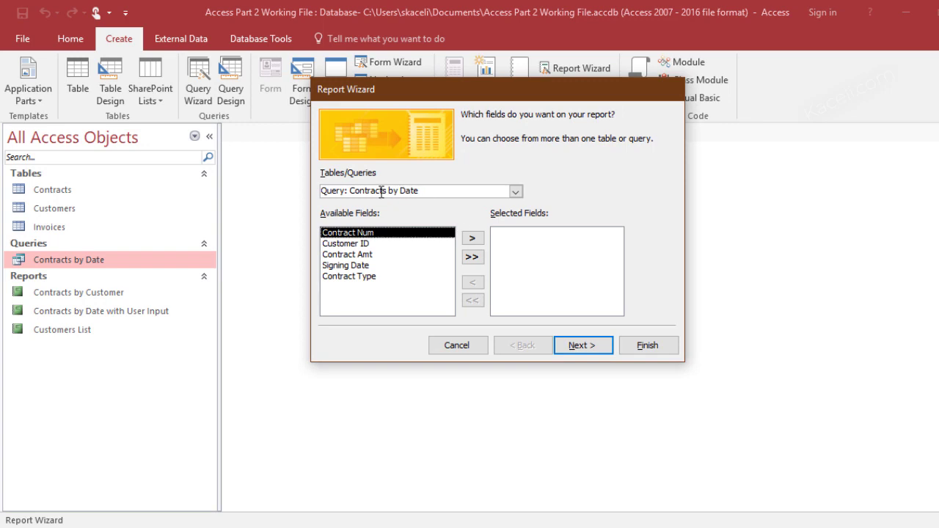
click(473, 256)
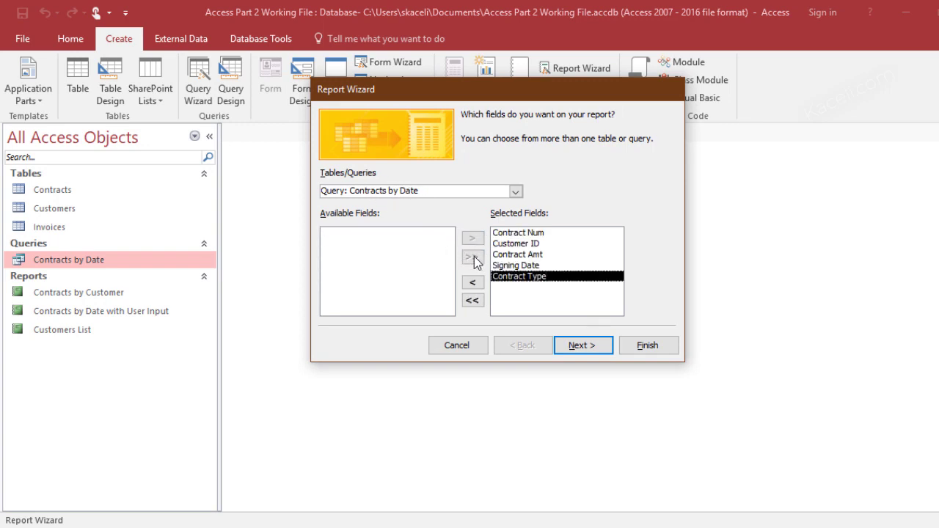
click(591, 346)
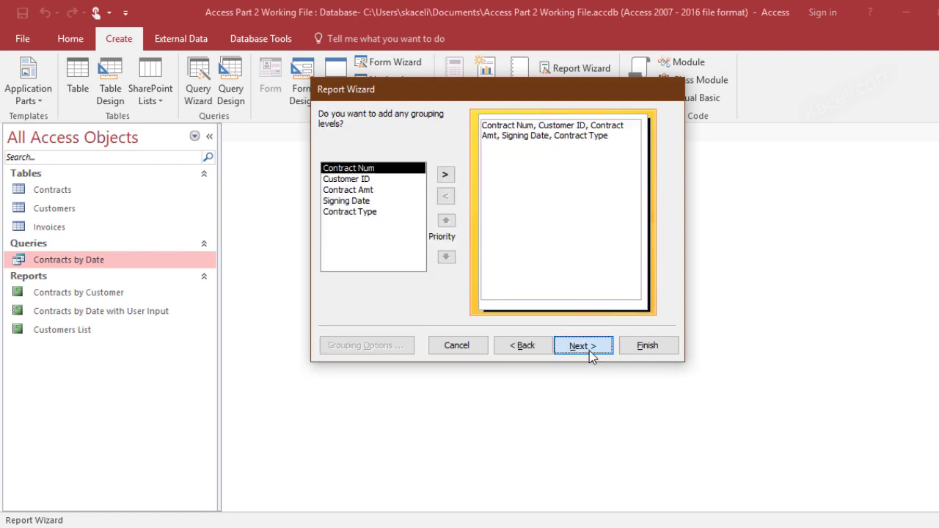
Step: Leave the report without grouping levels, sort it by Signing Date ascending, and accept the Tabular layout in Portrait orientation
click(589, 350)
click(596, 167)
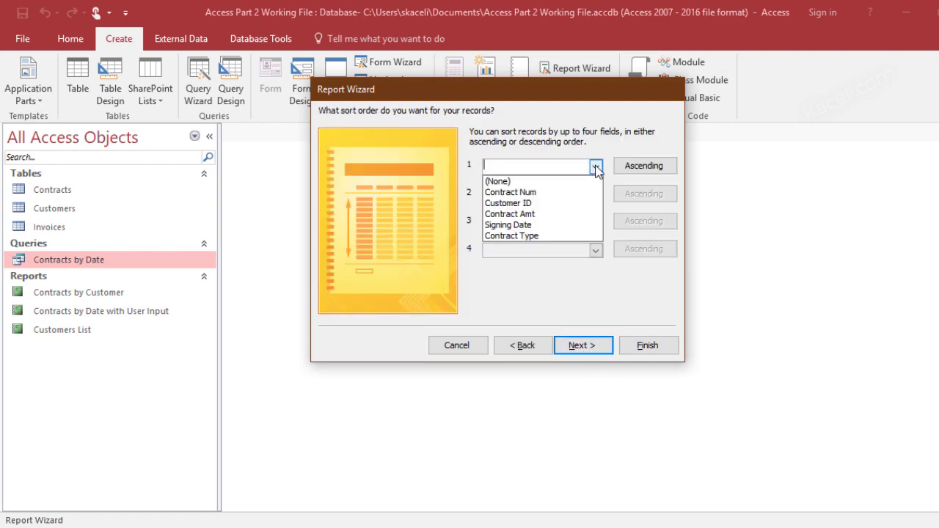
click(553, 192)
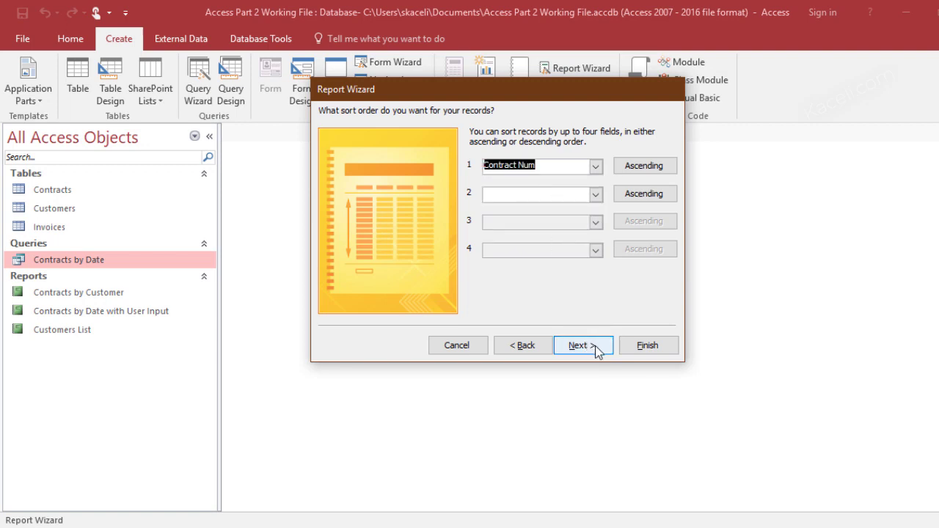
click(596, 166)
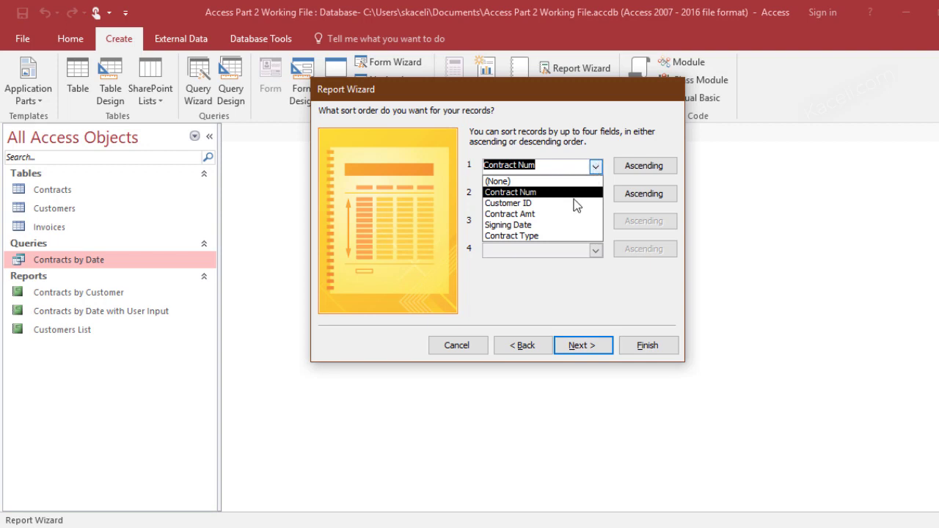
click(543, 224)
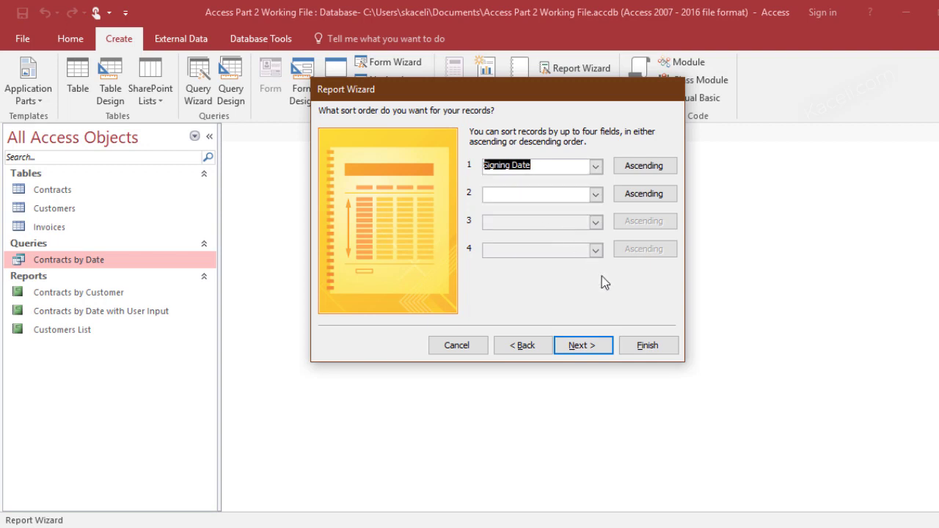
click(593, 346)
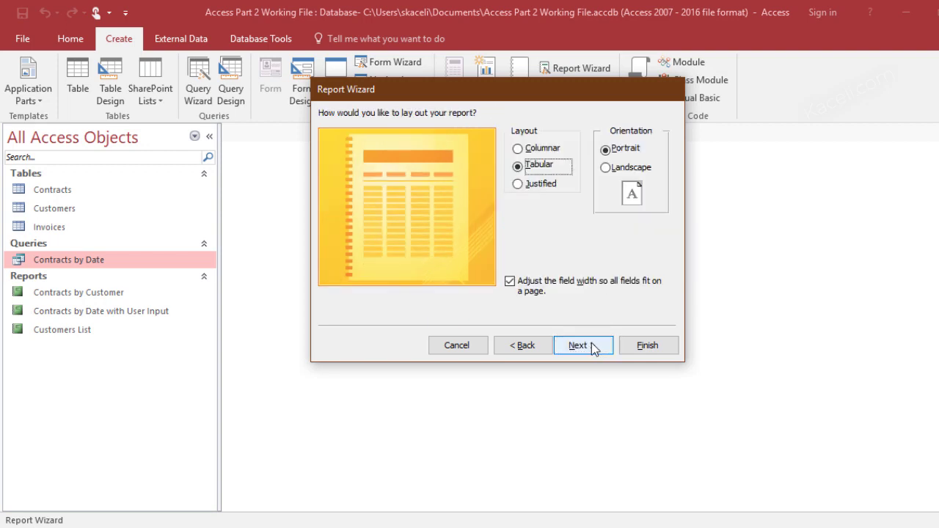
click(593, 347)
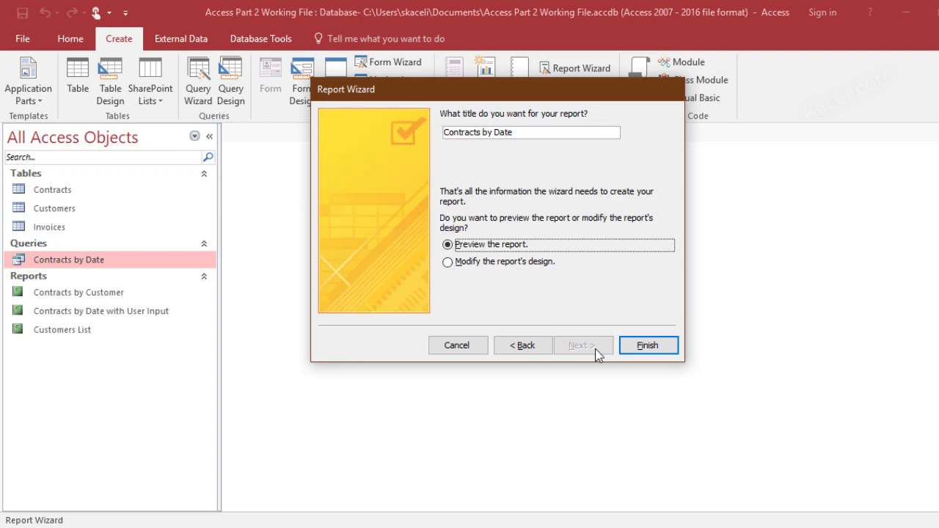
Step: Title the report Contracts by Date with Multiple User Input and preview it with start date 3/1/2010 and end date 12/31/2010
click(522, 132)
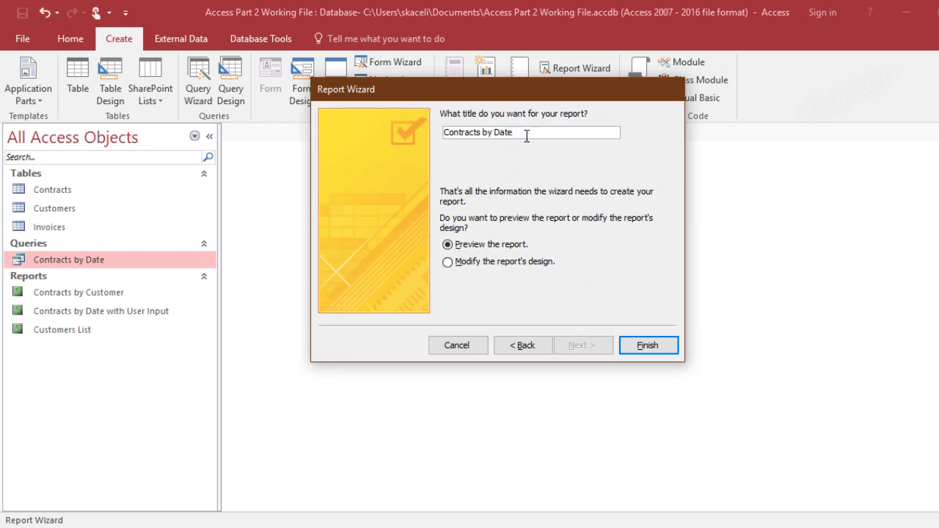
text(with User Input)
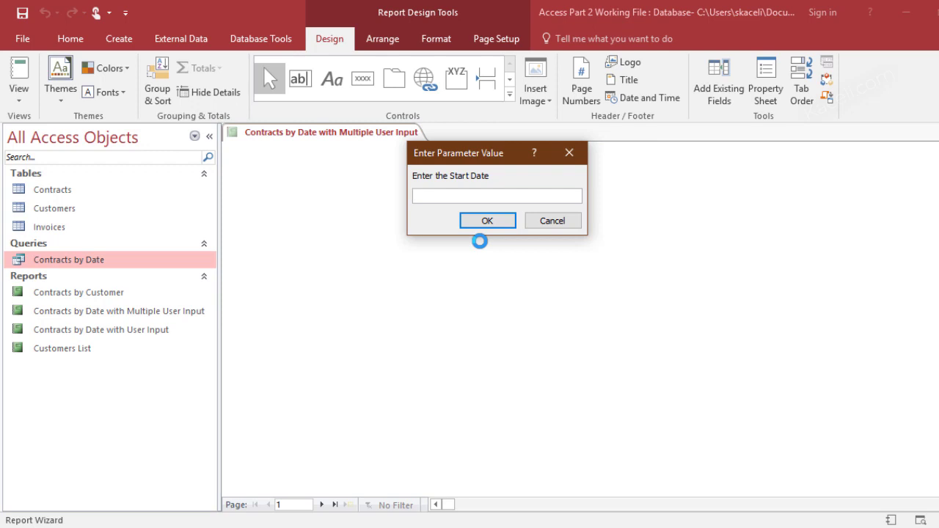
text(3/1/2010)
key(Return)
text(12/31/)
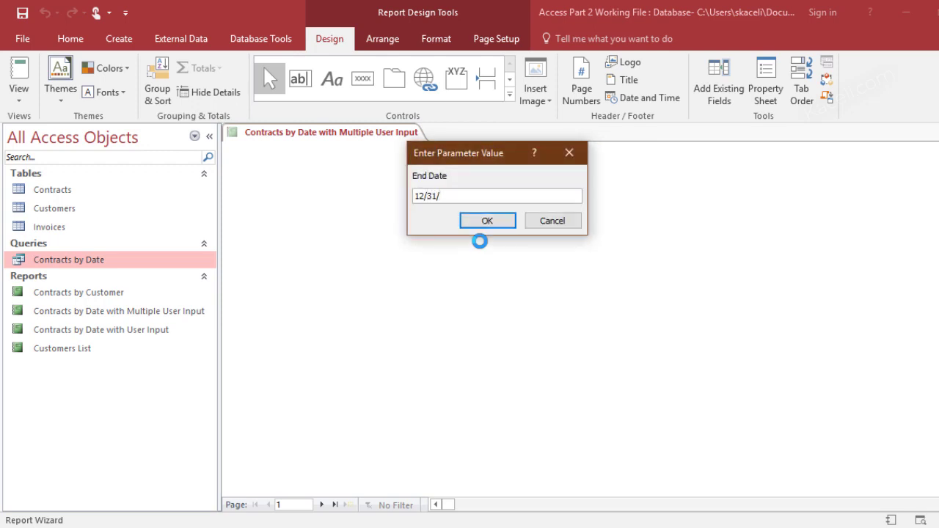
text(2010)
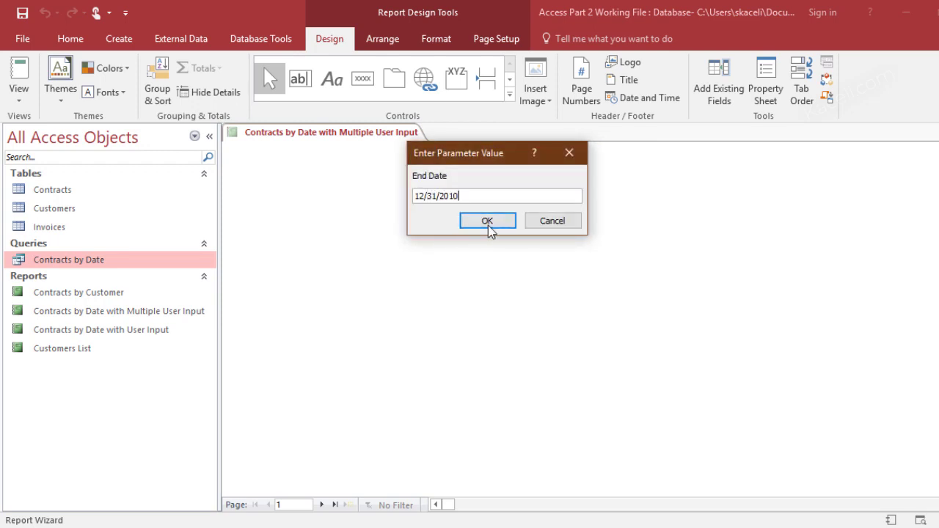
click(487, 221)
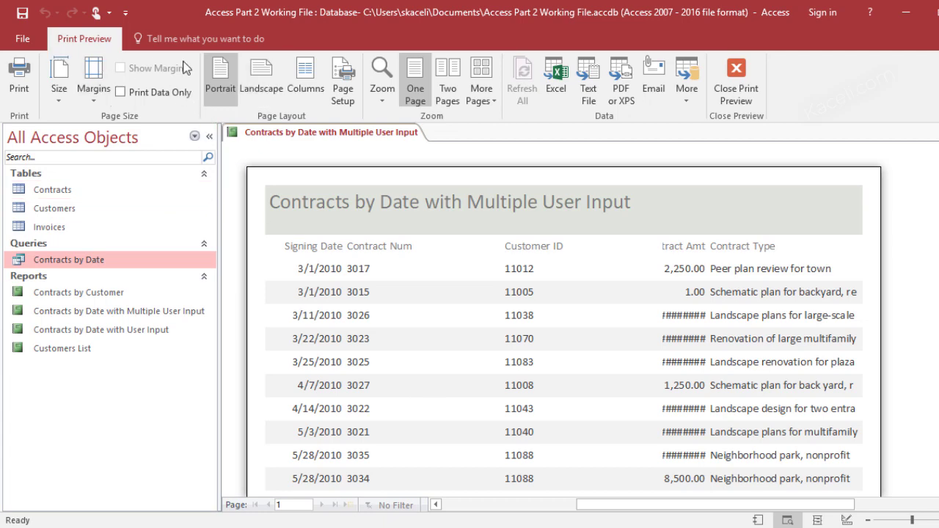
Step: Close the print preview and show the report in Layout View with start date 1/1/2010 and end date 12/31/2010
click(736, 80)
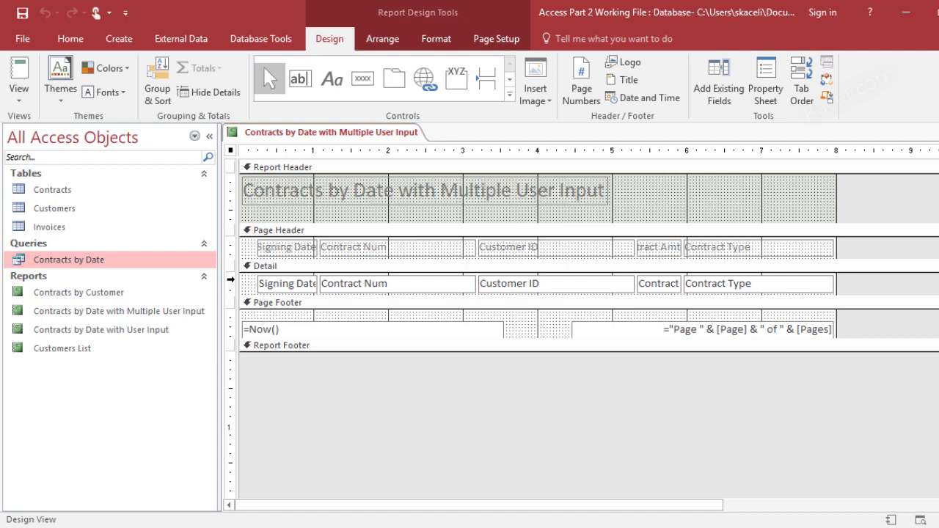
click(22, 99)
click(44, 193)
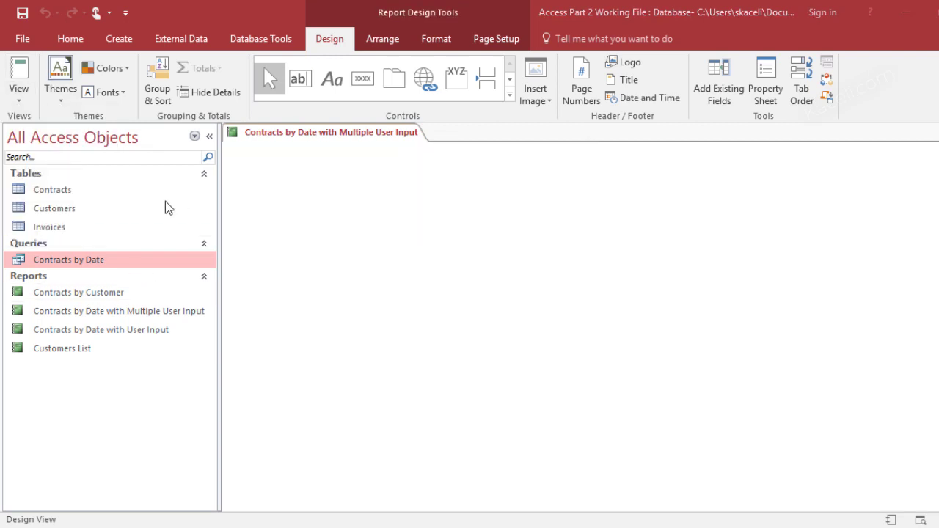
text(1/1/)
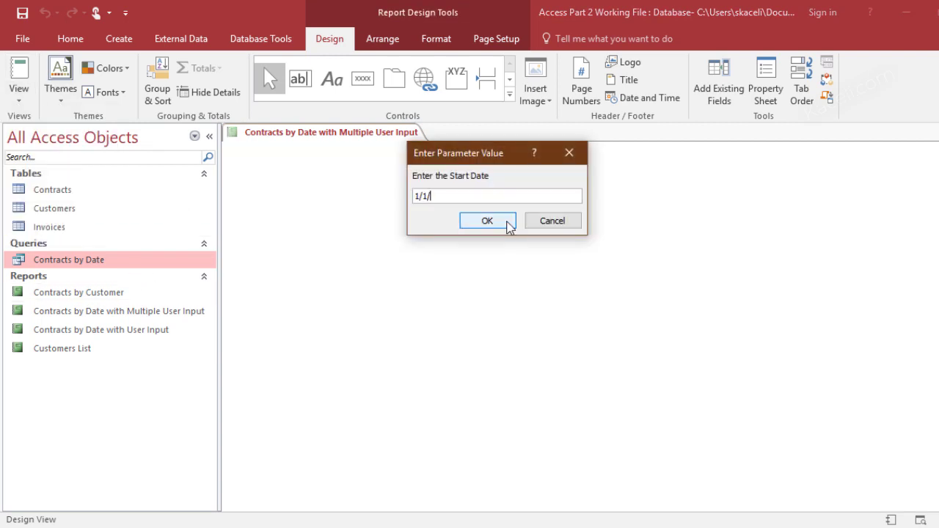
text(2018)
click(507, 221)
text(12/31/2010)
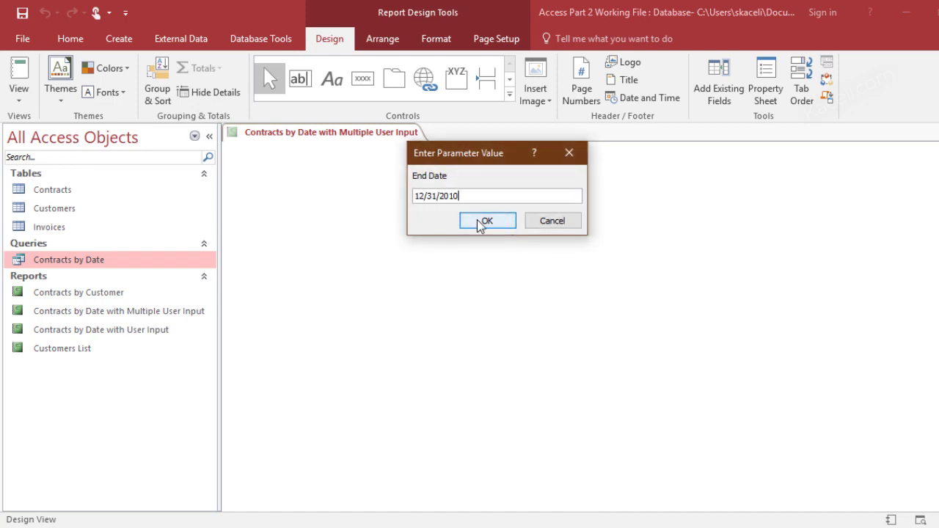
click(482, 221)
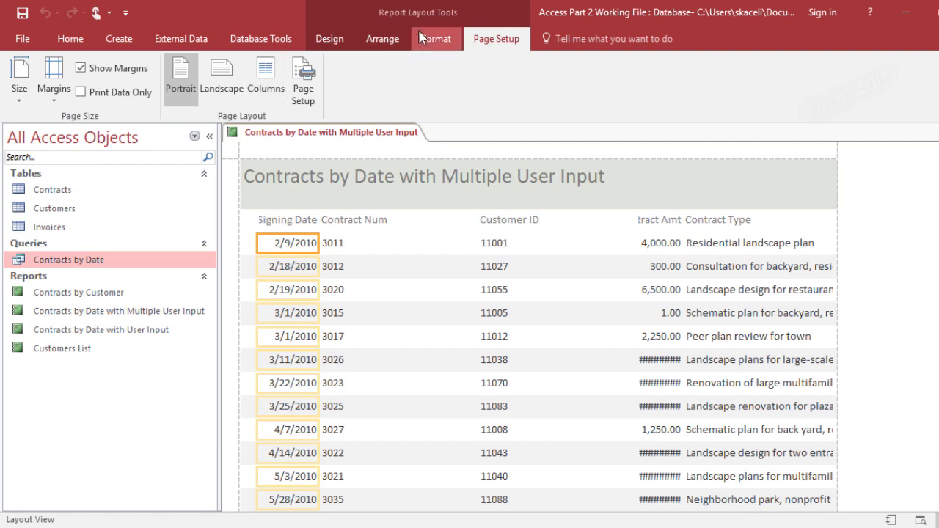
Step: Widen the Contract Amt values and their column heading toward the Customer ID column so the large amounts and full label fit
click(338, 44)
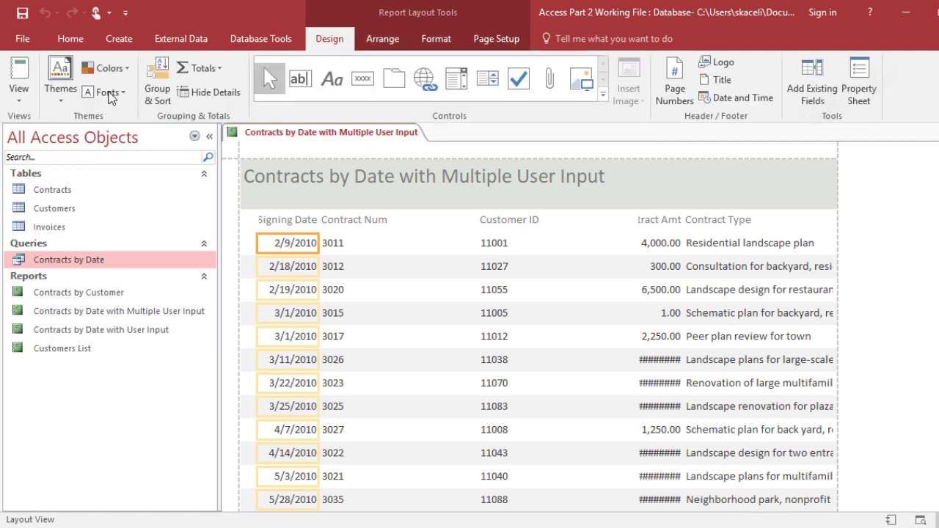
click(20, 94)
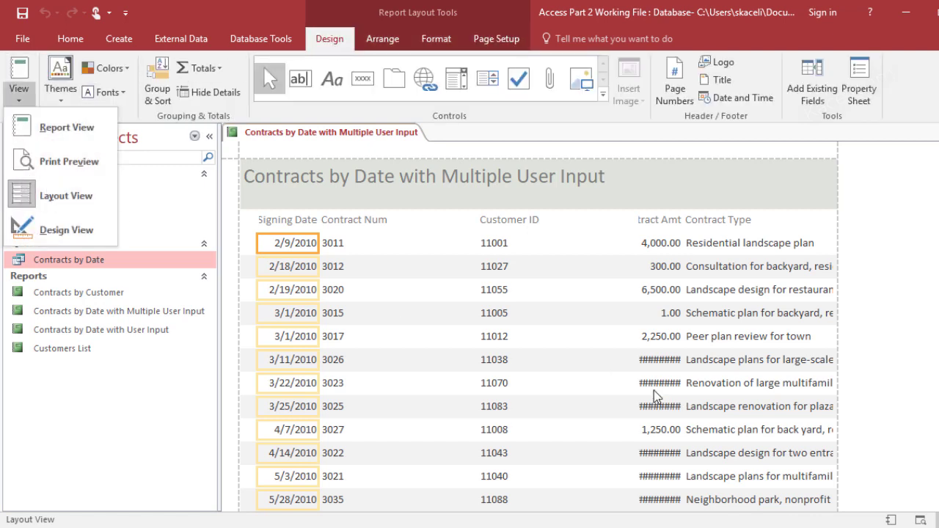
click(625, 367)
click(652, 235)
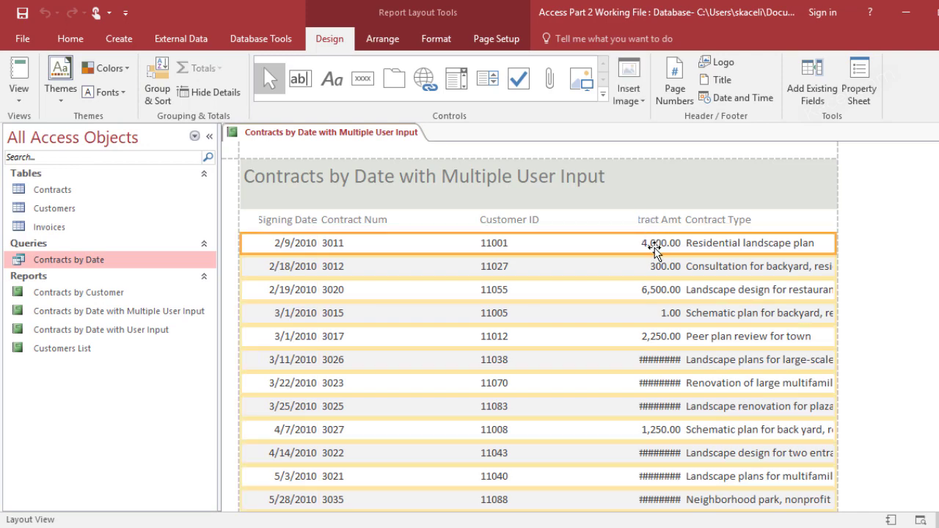
click(656, 266)
click(655, 266)
drag(639, 264, 627, 269)
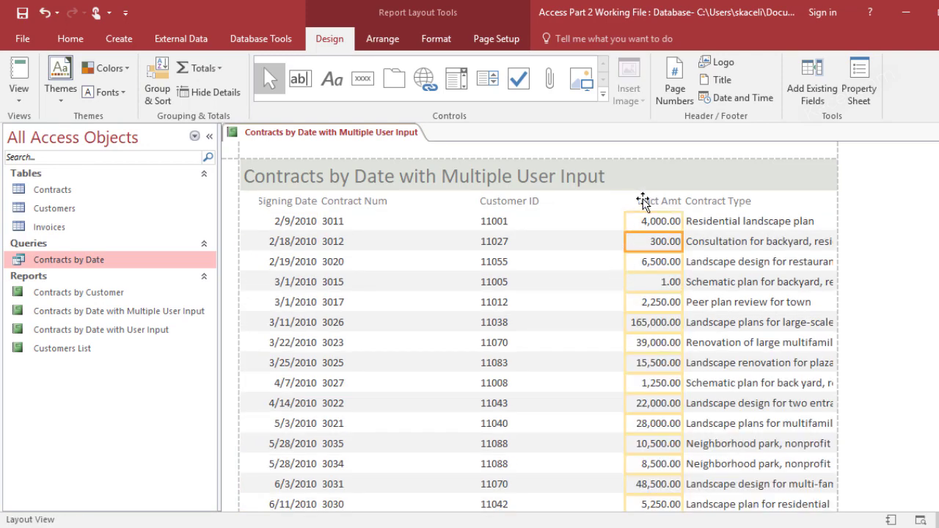
click(646, 202)
drag(637, 203, 598, 209)
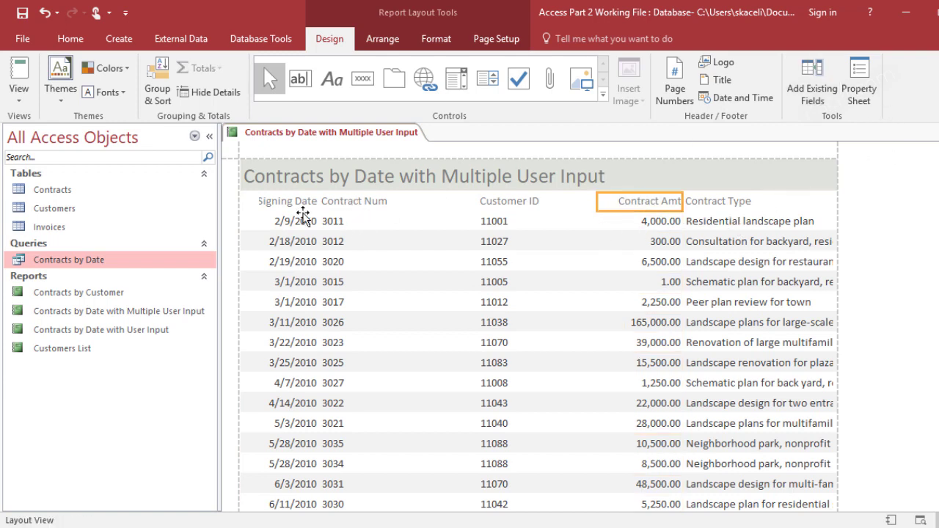
Step: Apply the first Office theme with the blue-gray header to the report, and save and close it
click(66, 99)
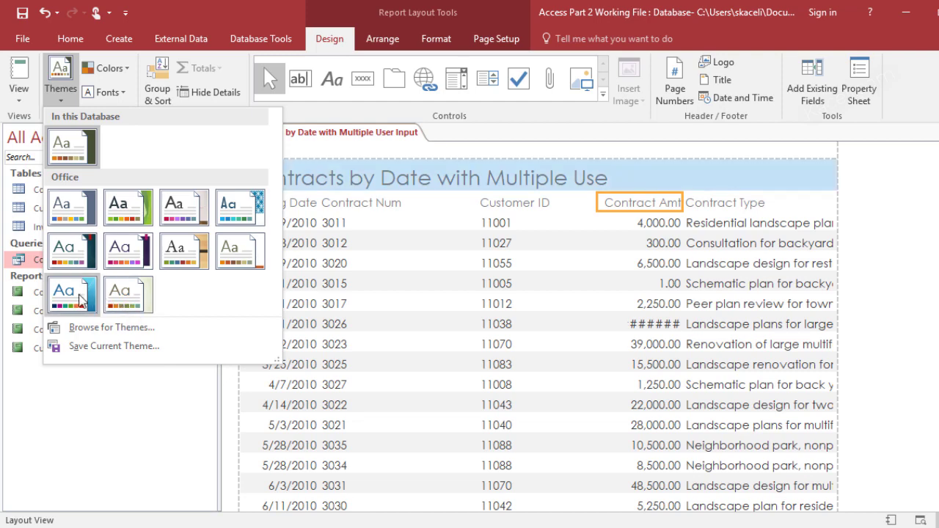
click(78, 221)
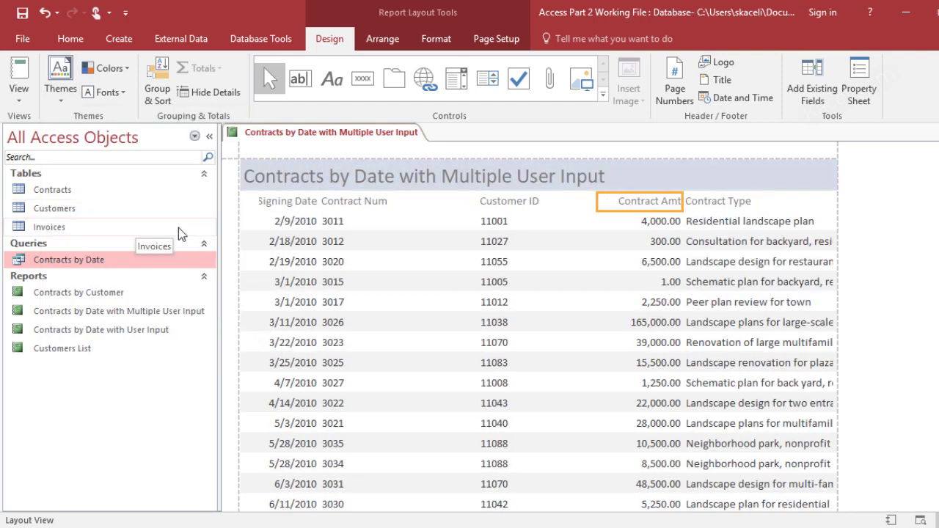
key(ctrl+w)
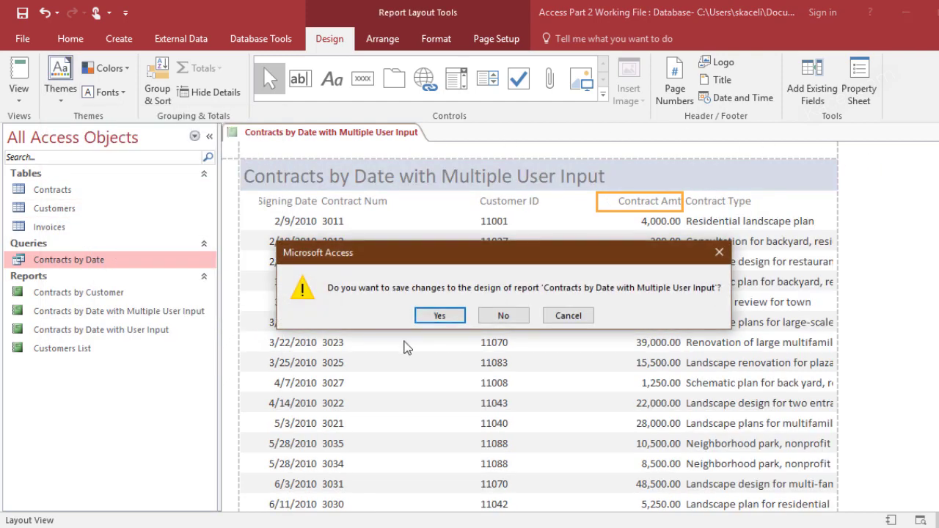
click(438, 316)
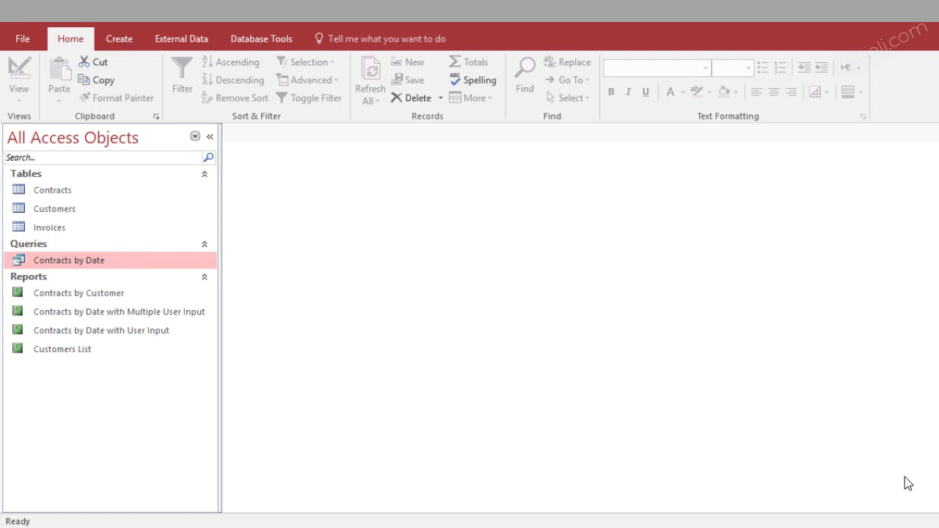
click(55, 193)
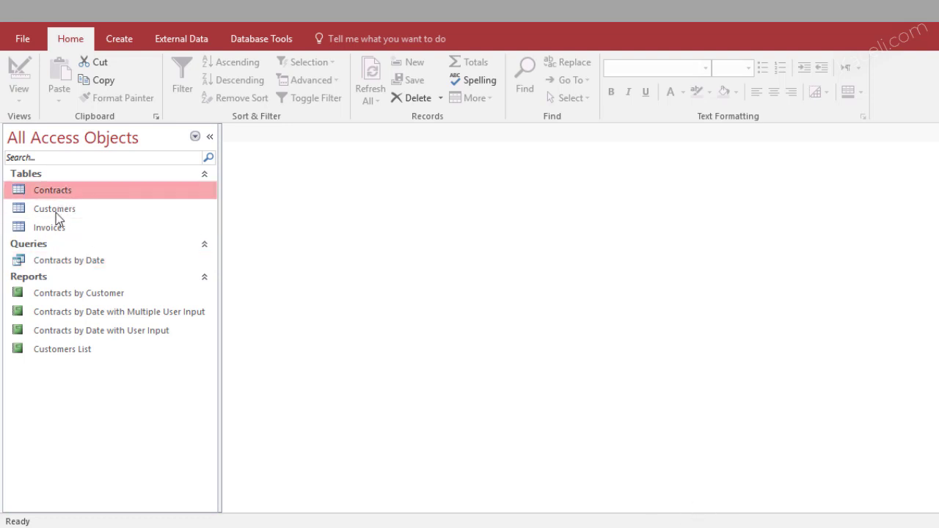
click(67, 264)
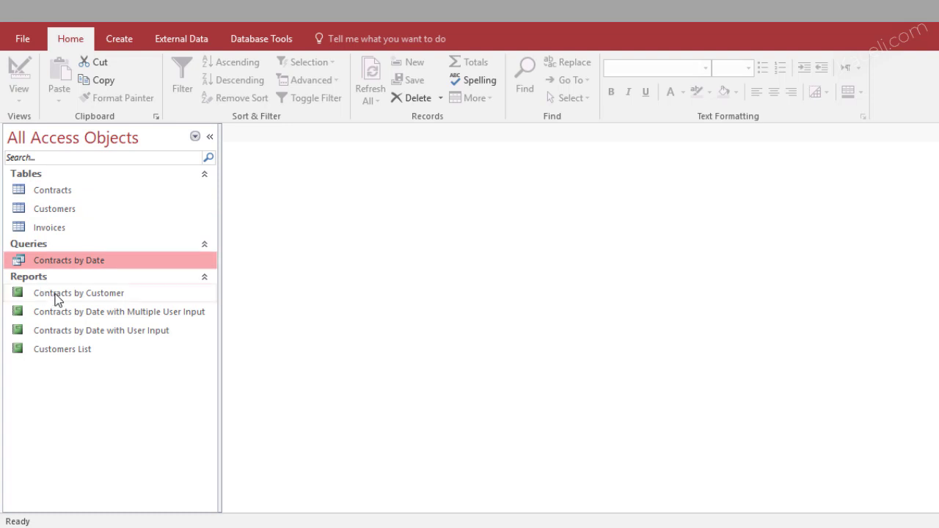
click(71, 295)
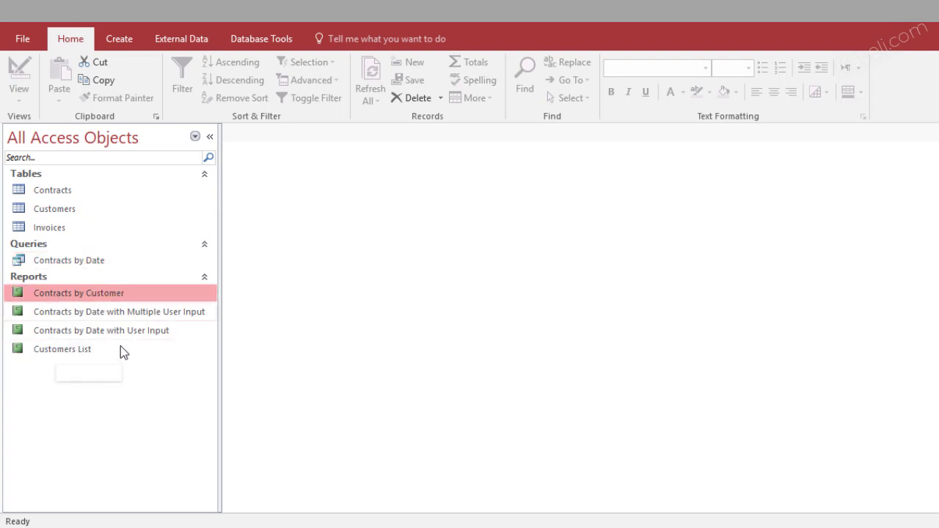
Step: Open the Contracts table in Datasheet View
click(58, 192)
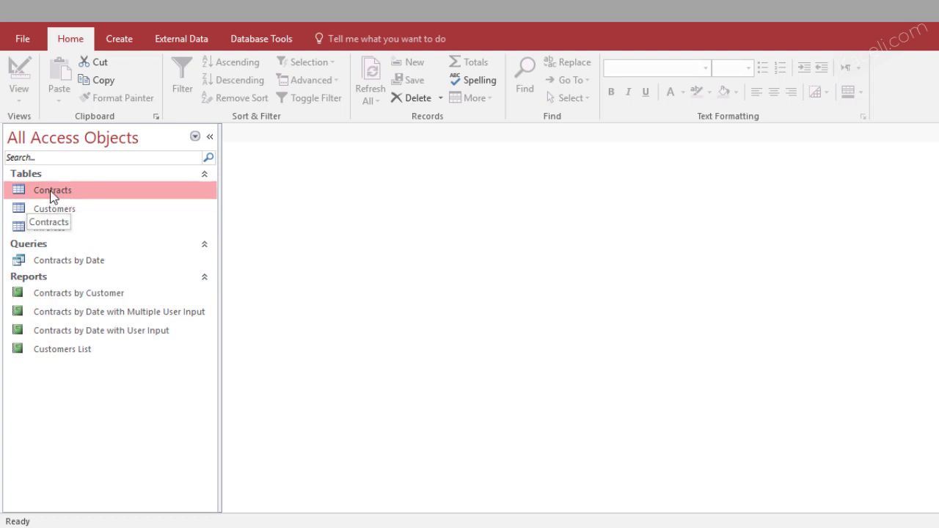
double_click(54, 194)
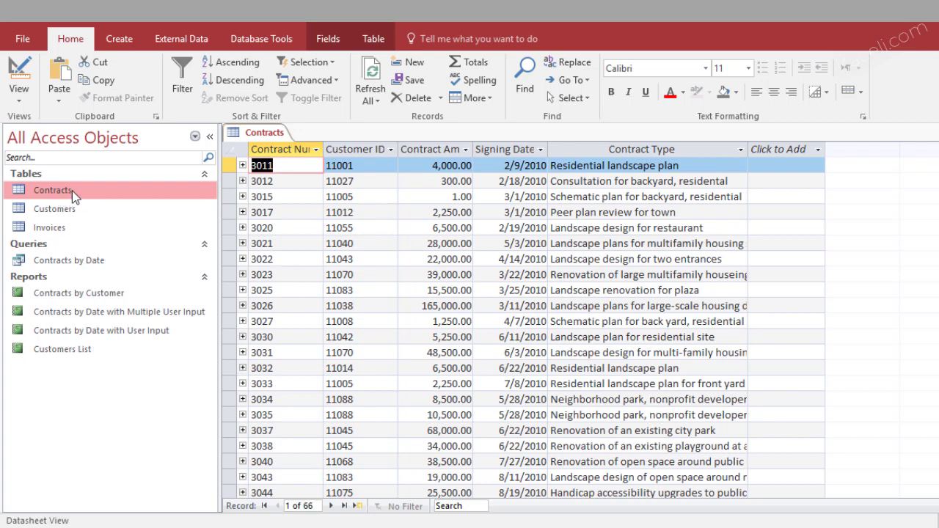
right_click(59, 191)
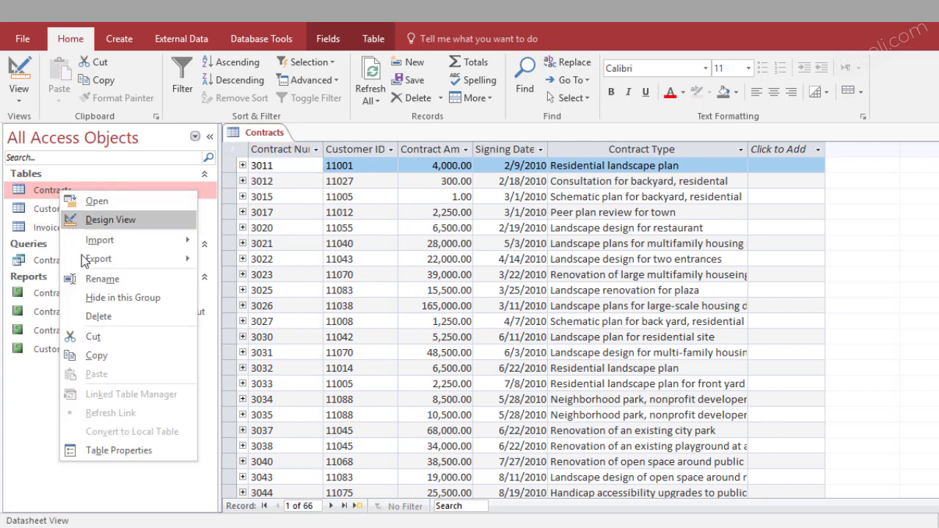
mouse_move(96, 263)
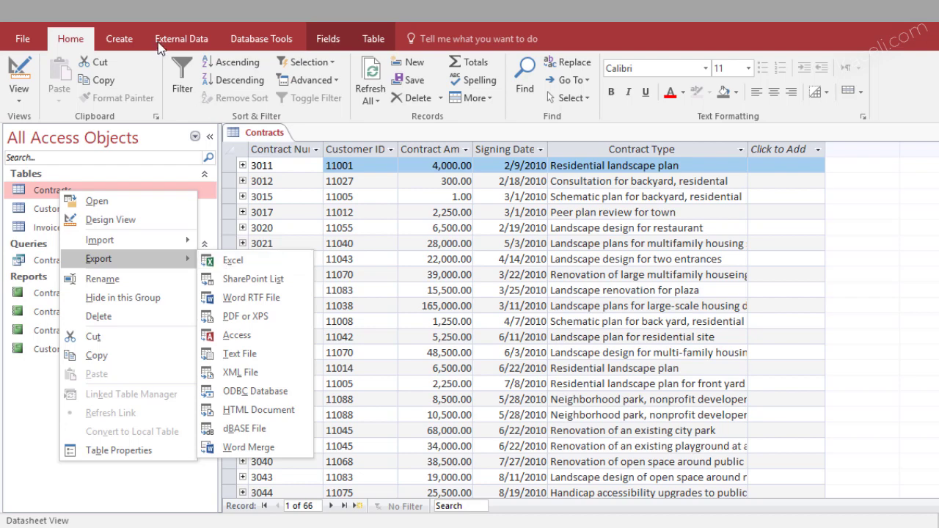
click(181, 41)
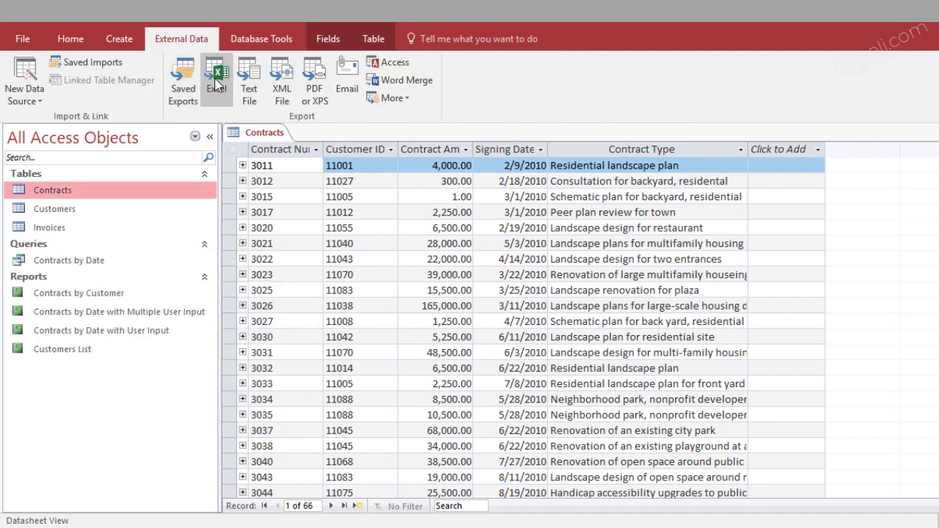
Step: Export the Contracts table to the Excel workbook Contracts.xlsx in Documents without formatting and without saving the export steps
right_click(58, 190)
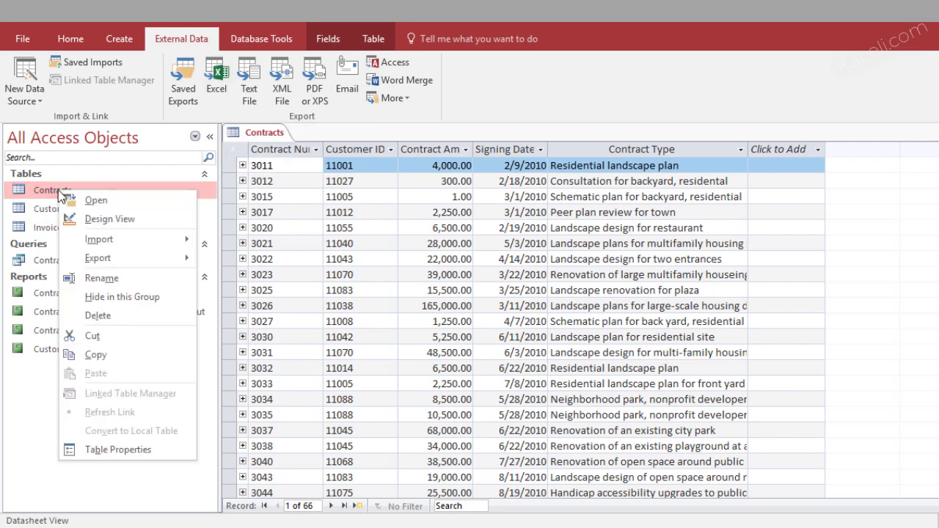
mouse_move(114, 242)
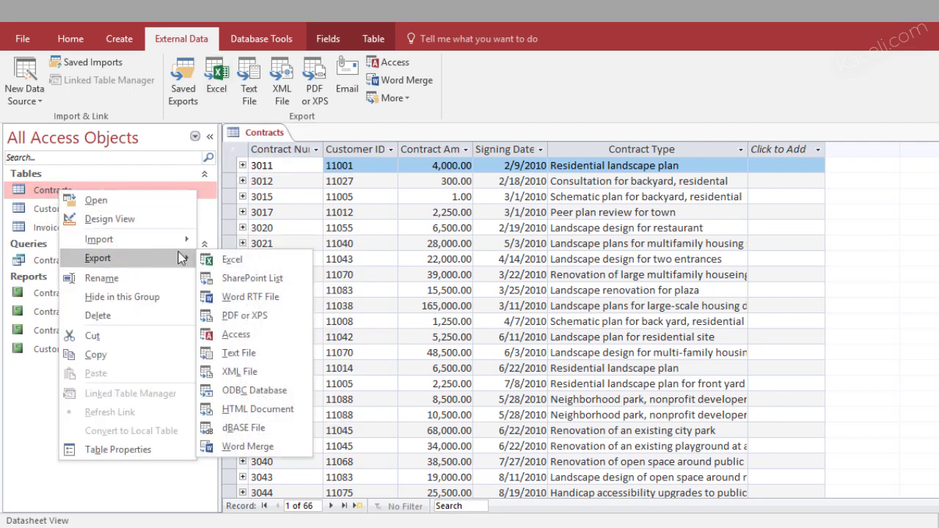
click(222, 260)
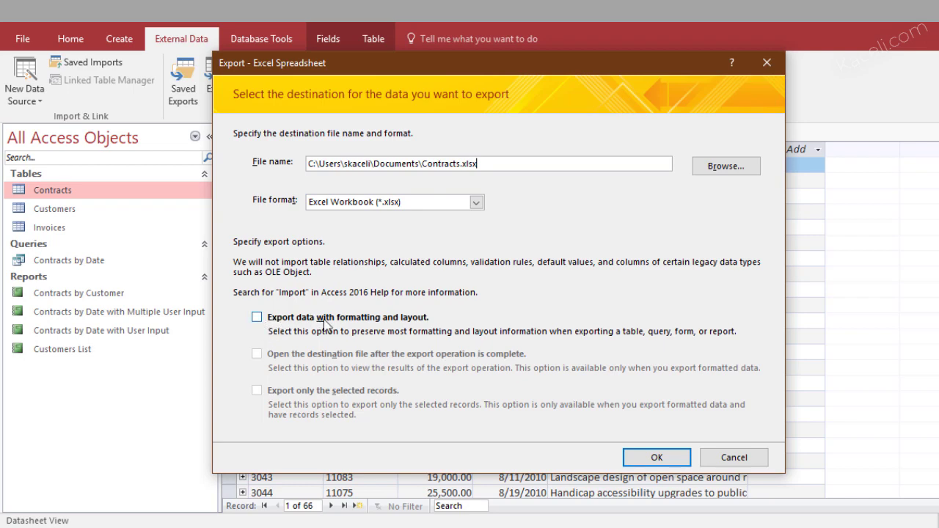
click(653, 459)
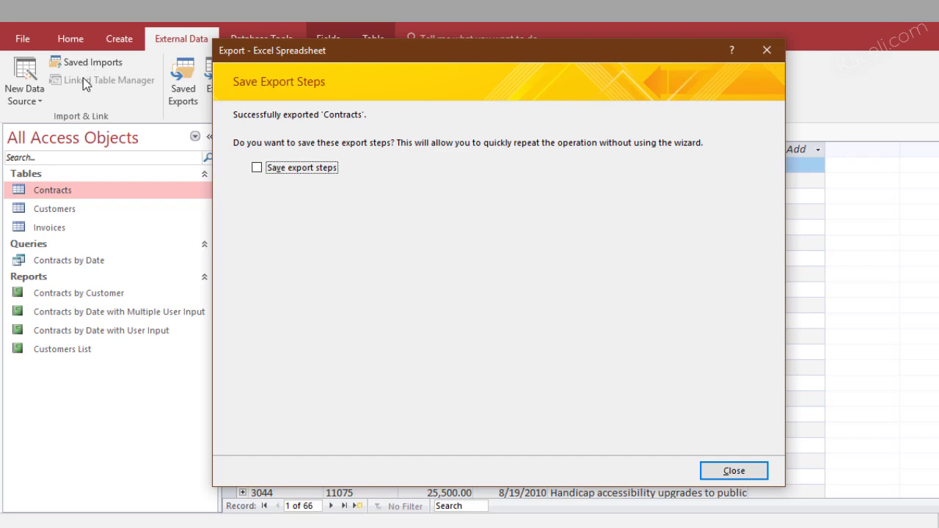
click(731, 474)
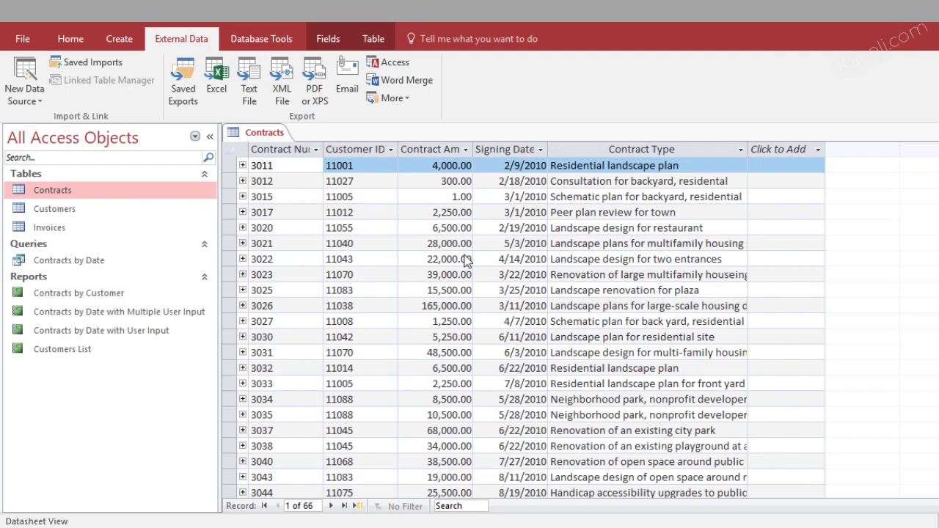
Step: Switch to File Explorer and open the exported Contracts workbook from the Documents folder
key(super+e)
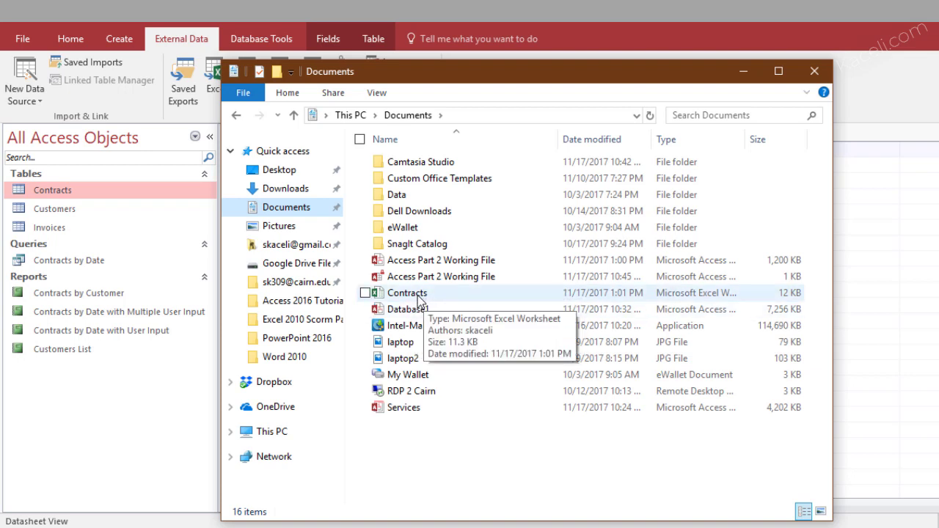
click(408, 296)
double_click(410, 296)
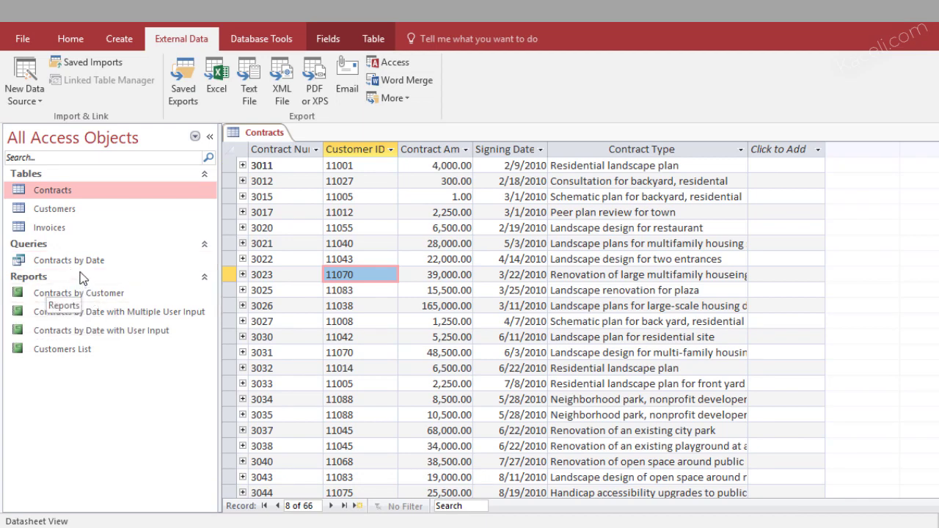
Step: Run the Contracts by Date query with start date 1/1/2010 and look through its records
click(81, 266)
double_click(81, 267)
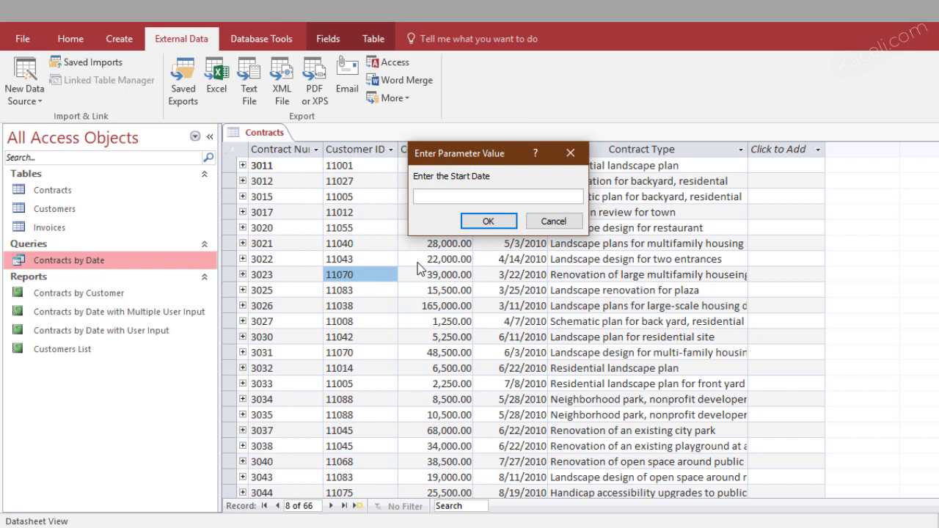
text(1/1/2010)
key(Return)
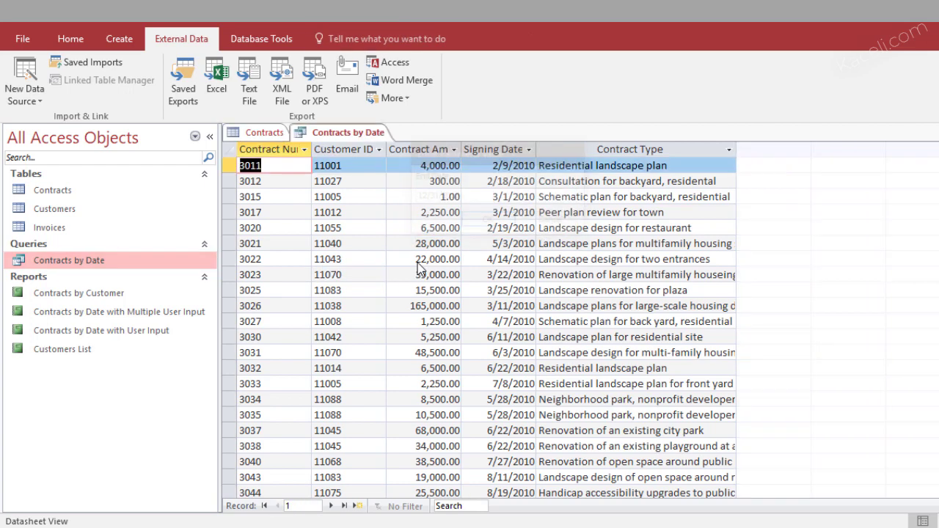
scroll(413, 390, down, 8)
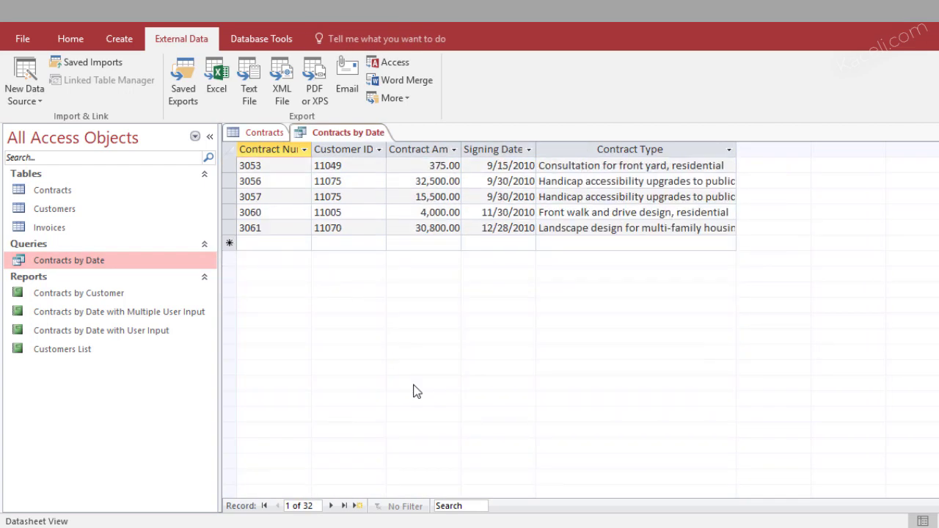
scroll(414, 390, up, 8)
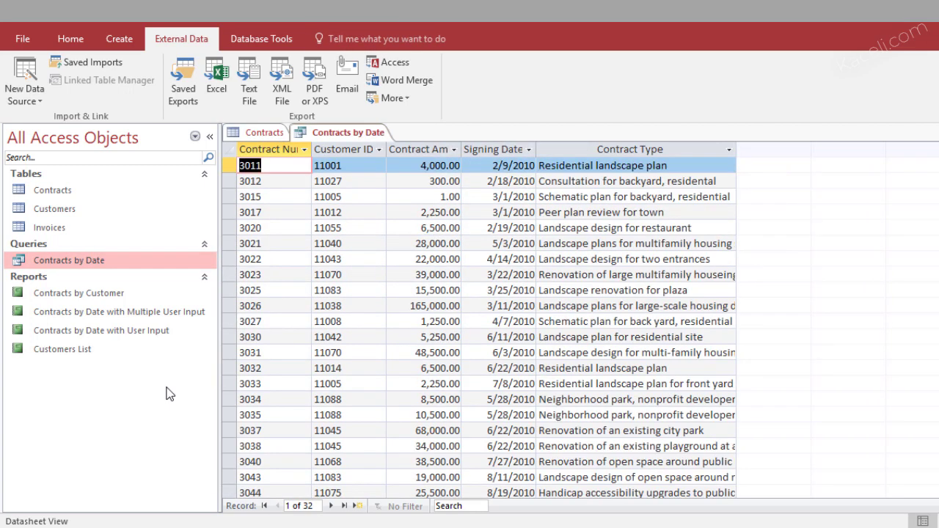
Step: Export the Contracts by Date query as the Excel workbook Contracts by Date.xlsx to the Exported from Access folder in Documents
right_click(90, 269)
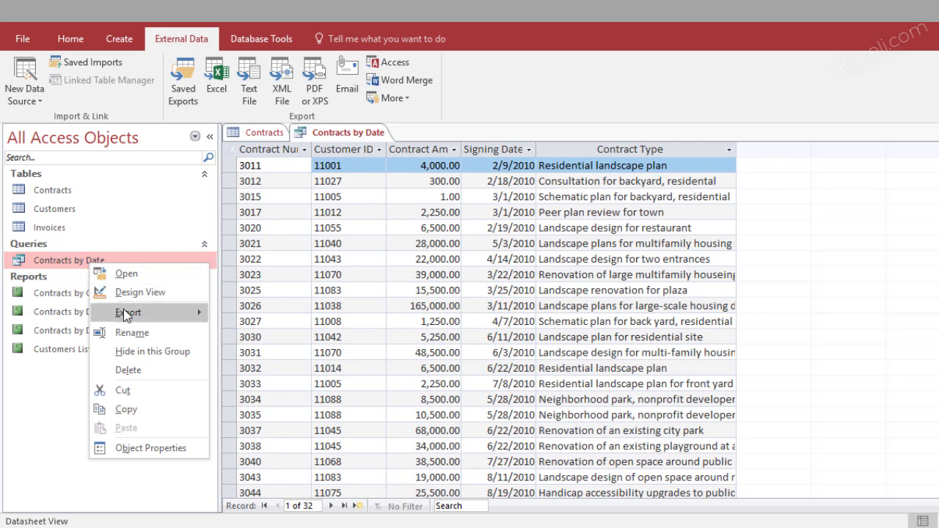
mouse_move(193, 321)
click(263, 315)
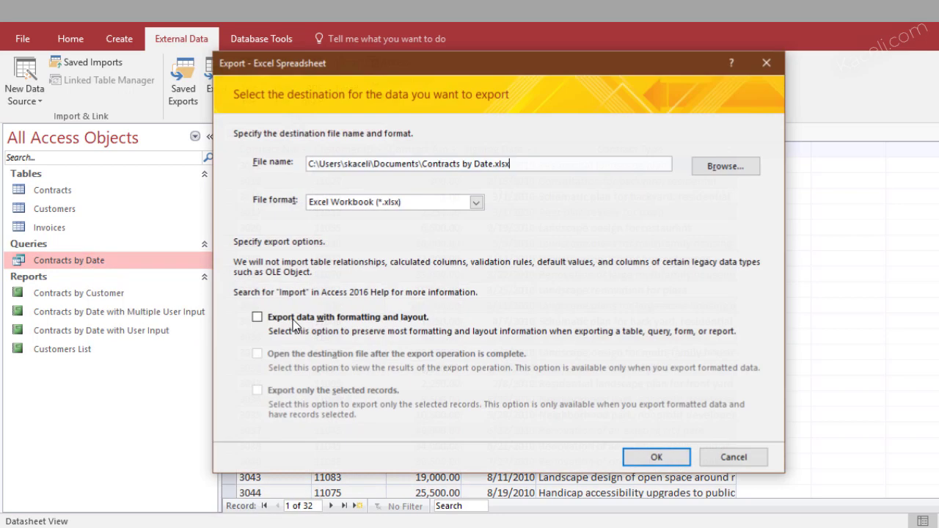
click(723, 166)
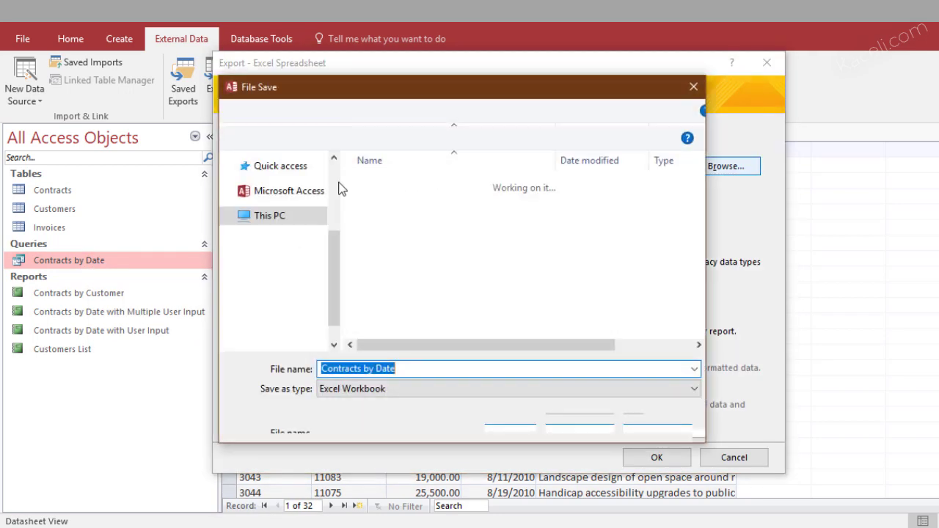
double_click(411, 265)
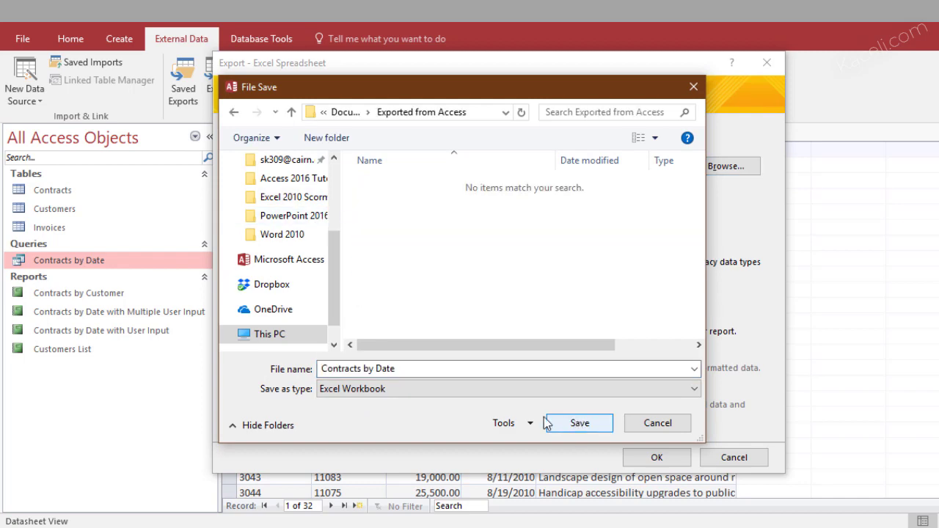
click(580, 424)
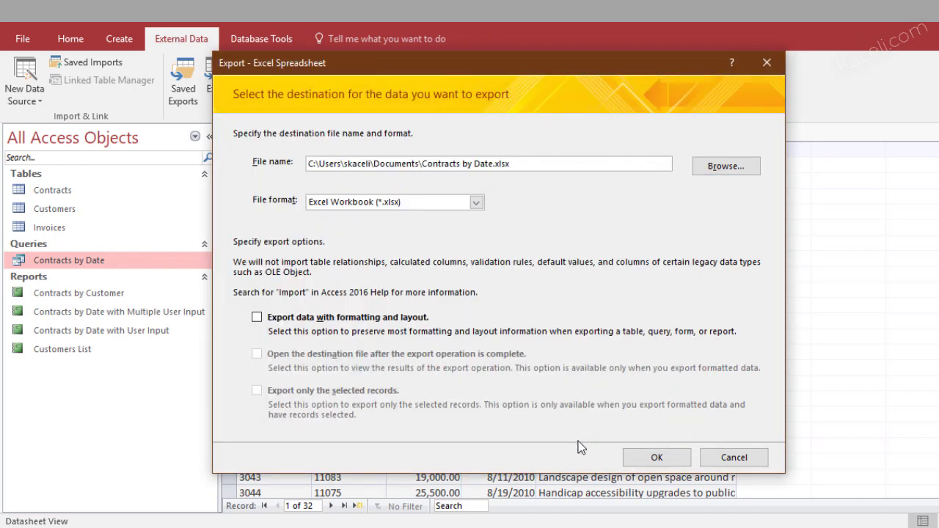
click(657, 458)
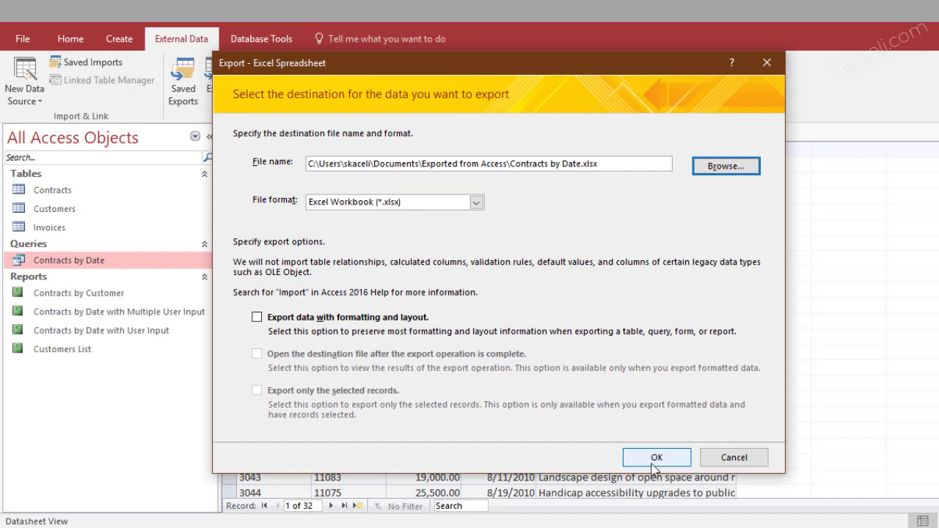
Step: Open the Contracts by Customer report in Report View
click(97, 294)
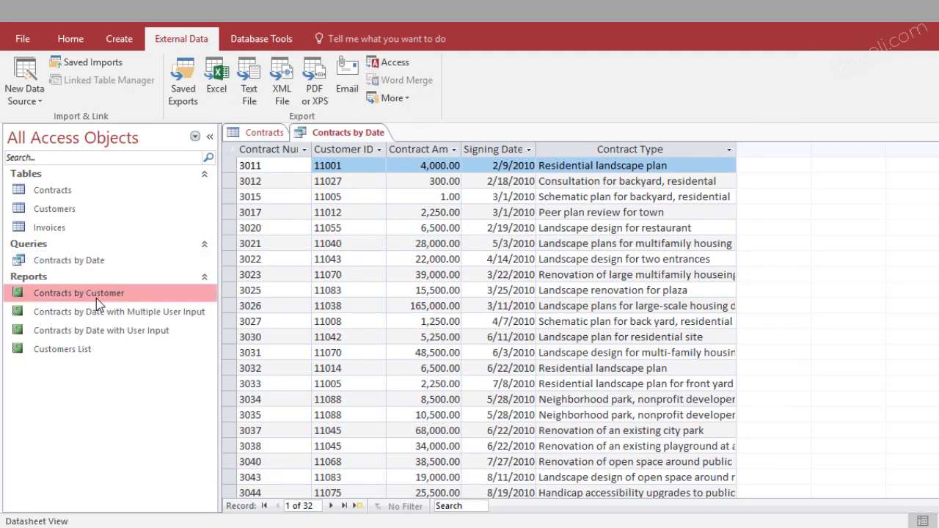
right_click(96, 298)
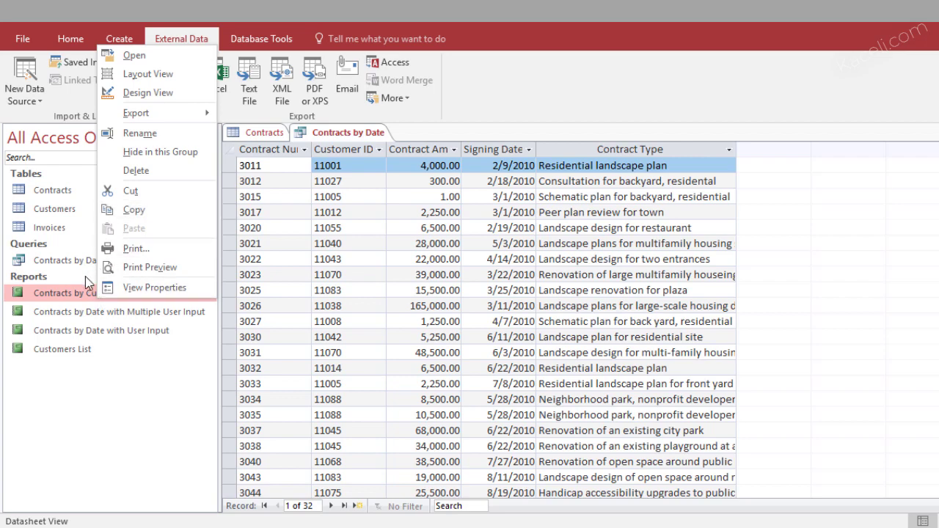
click(53, 293)
double_click(53, 293)
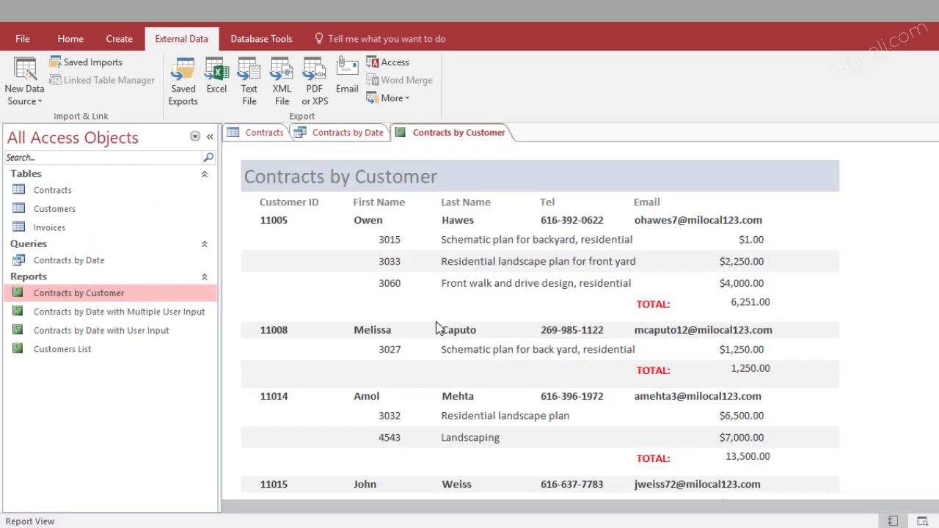
Step: Export the Contracts by Customer report in Excel 97-2003 format as Contracts by Customer Report.xls, without saving the export steps
right_click(86, 293)
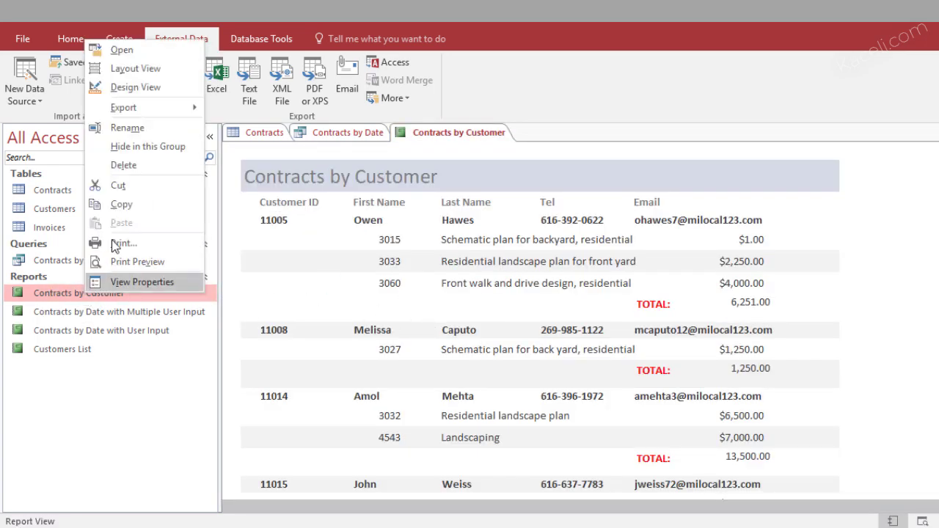
mouse_move(143, 110)
click(234, 109)
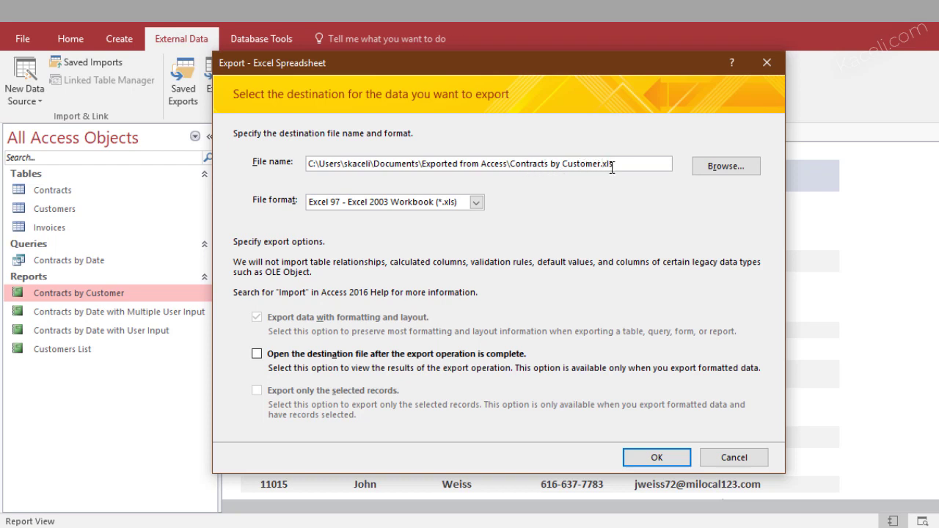
text(Report)
click(657, 459)
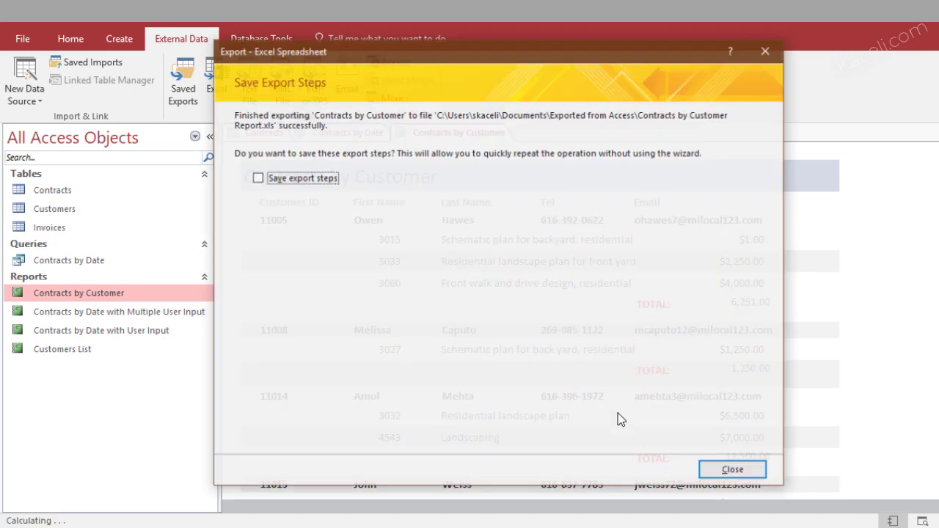
key(Return)
Step: Switch to the Exported from Access folder, open the Contracts by Date workbook in Excel, and examine its rows before closing it
click(908, 23)
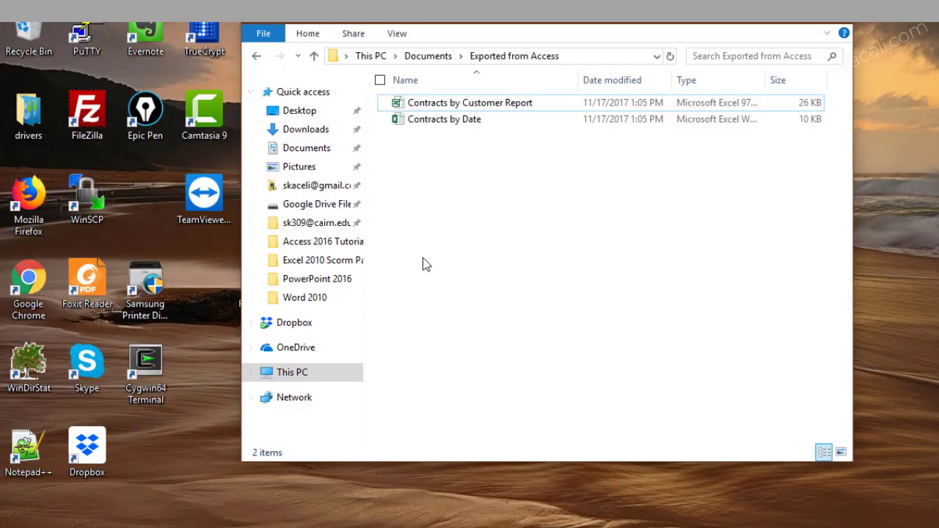
click(570, 56)
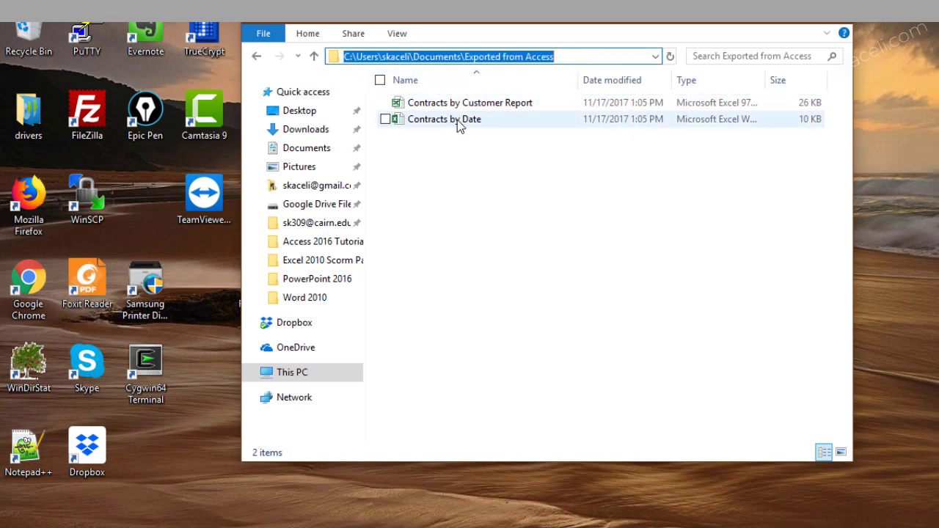
double_click(473, 106)
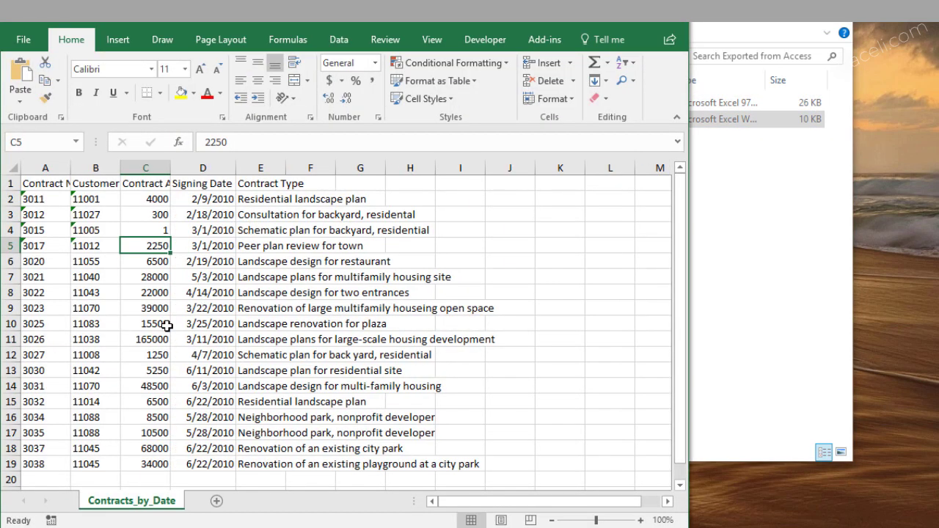
scroll(196, 336, down, 4)
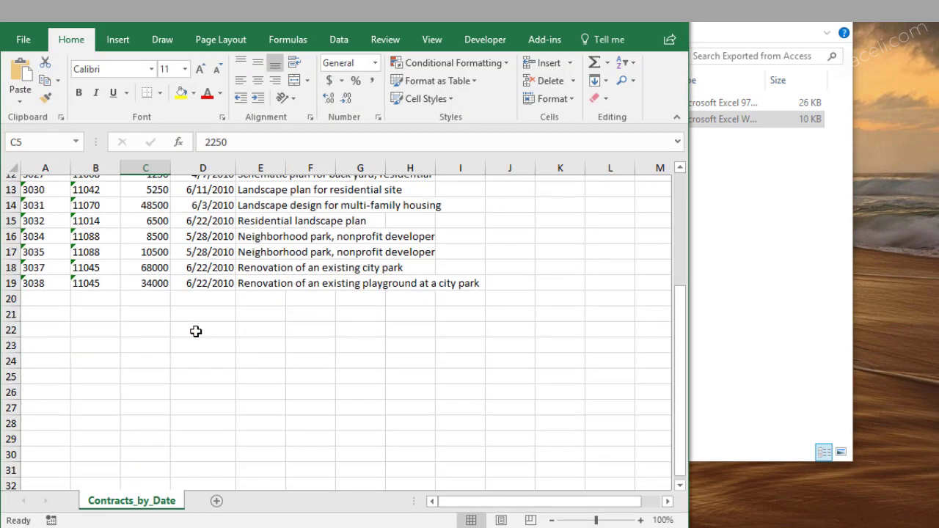
scroll(196, 332, up, 4)
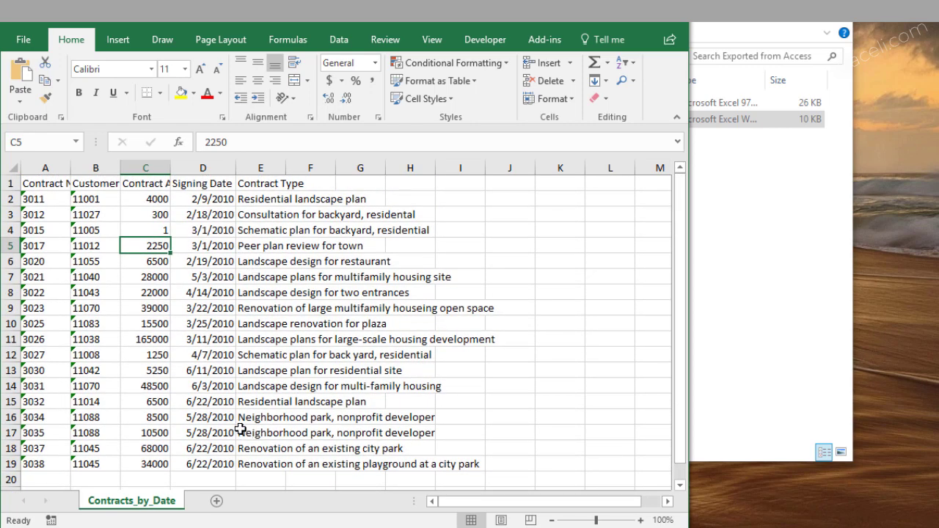
scroll(242, 433, down, 1)
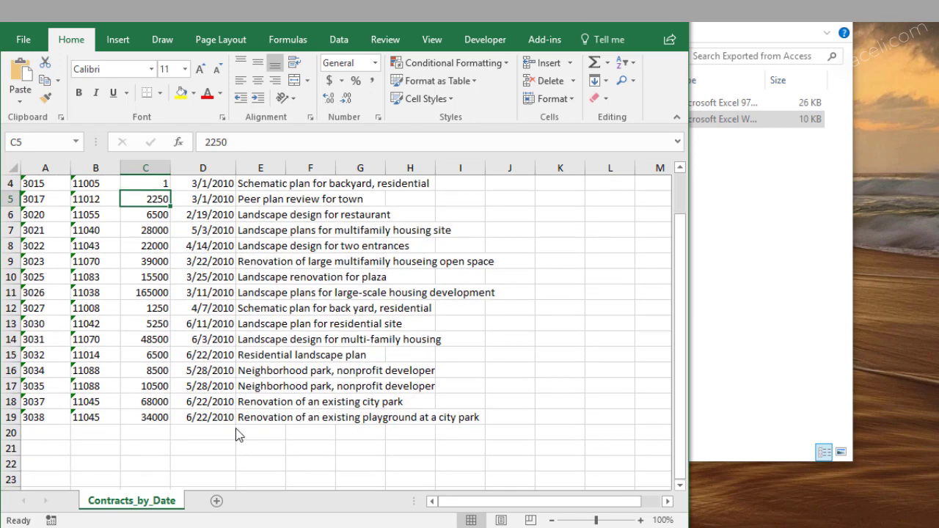
click(671, 24)
click(515, 298)
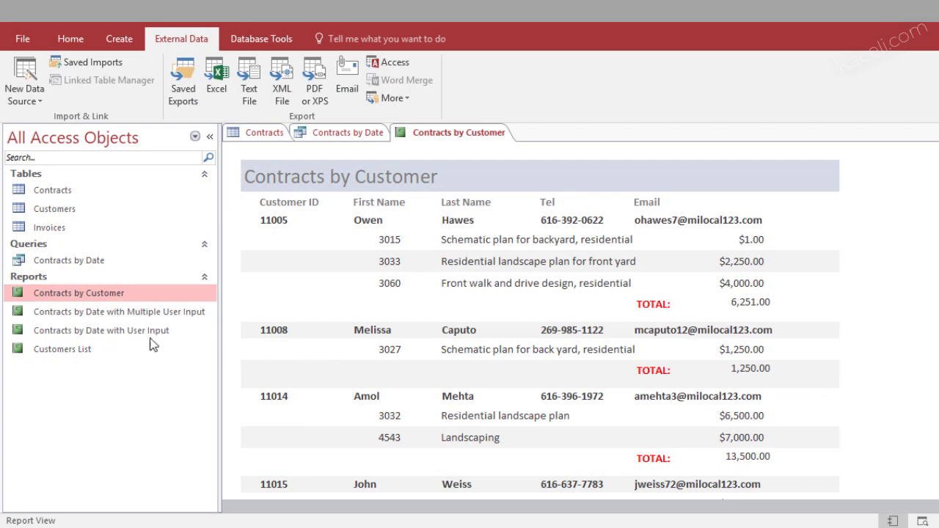
Step: Open the Contracts table in Datasheet View
click(56, 261)
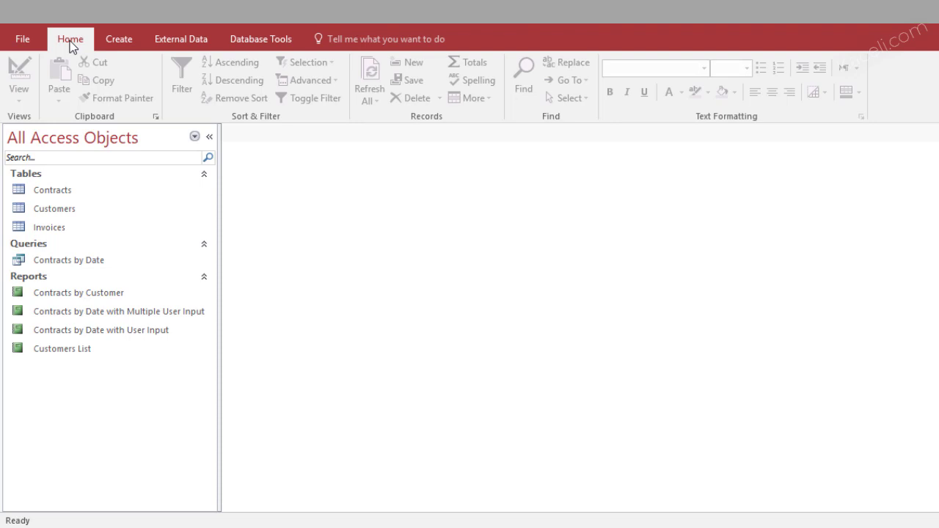
double_click(46, 193)
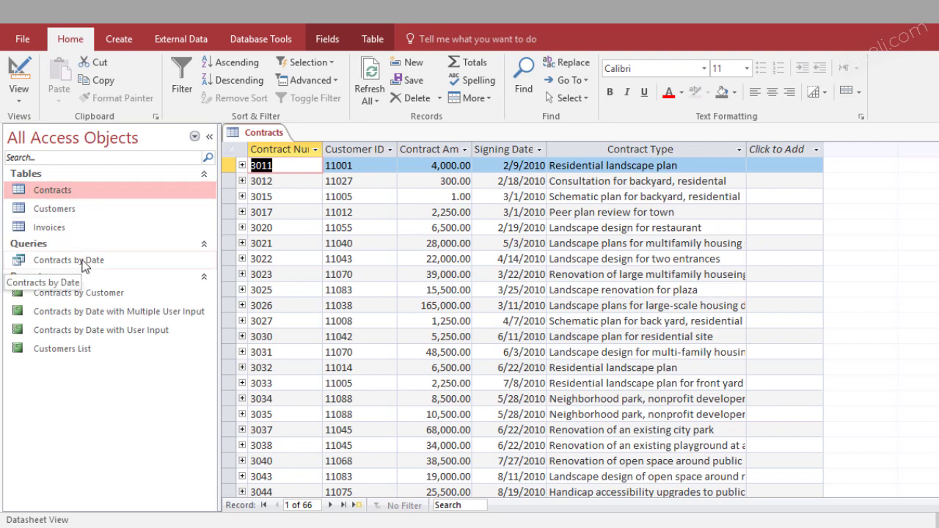
Step: Close the Contracts table and start a Simple Query Wizard query with CustomerID, FirstName, LastName and Email from the Customers table
key(ctrl+w)
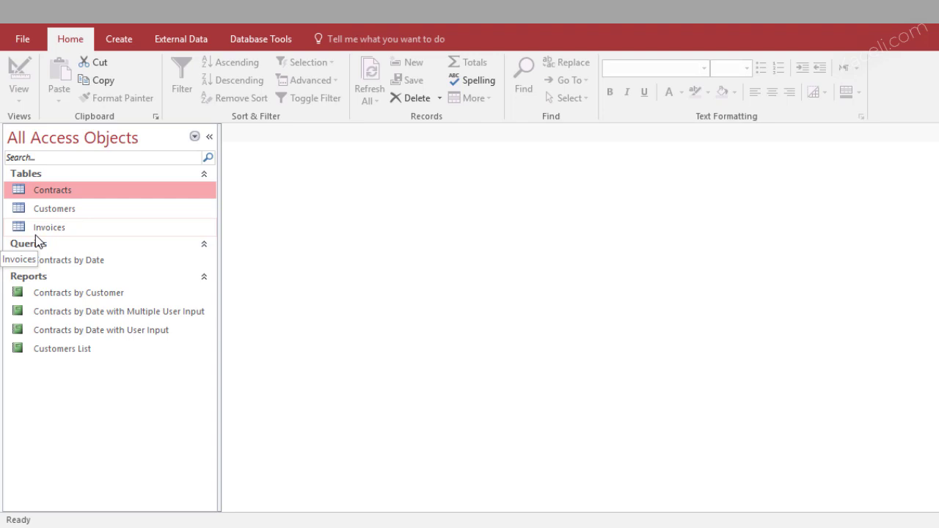
click(113, 39)
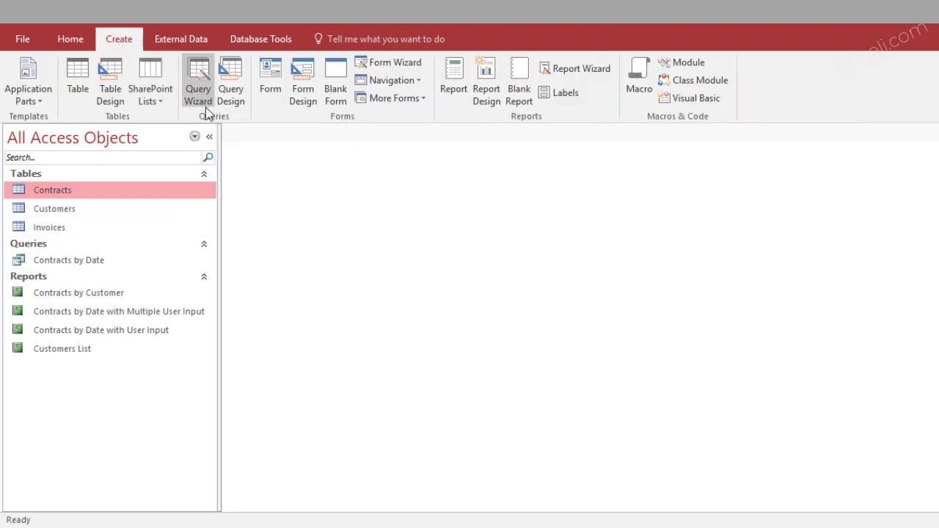
click(203, 80)
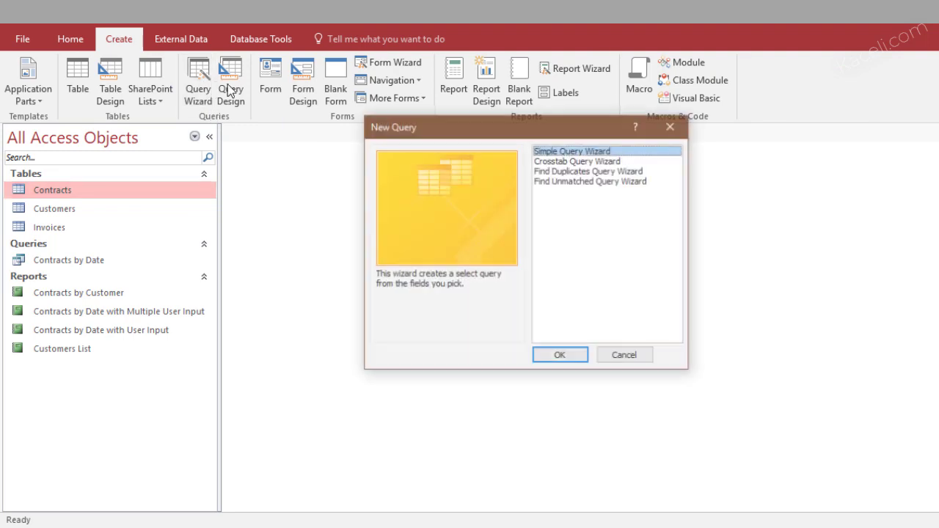
click(557, 360)
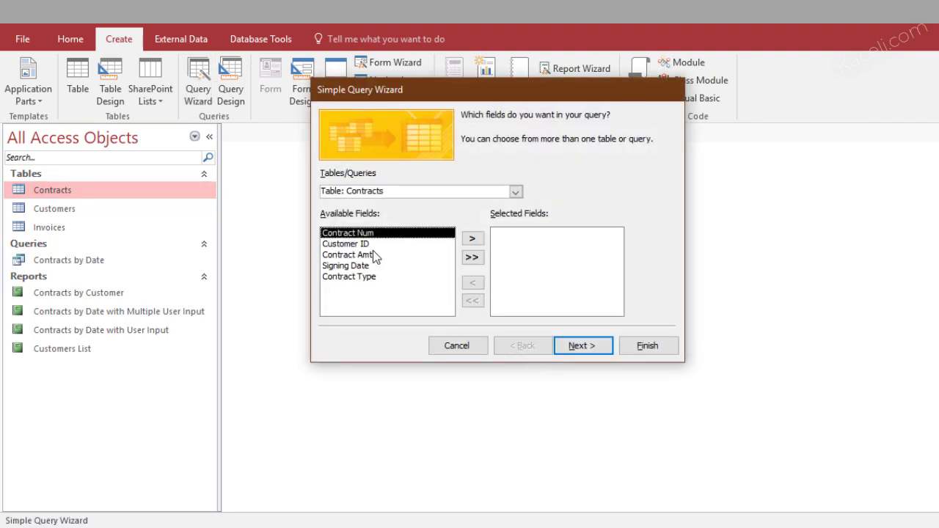
click(515, 191)
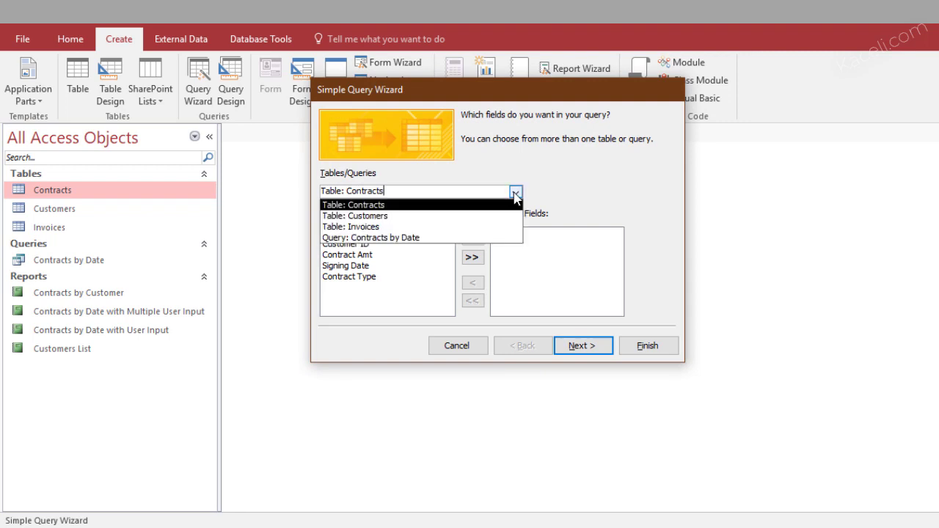
click(374, 218)
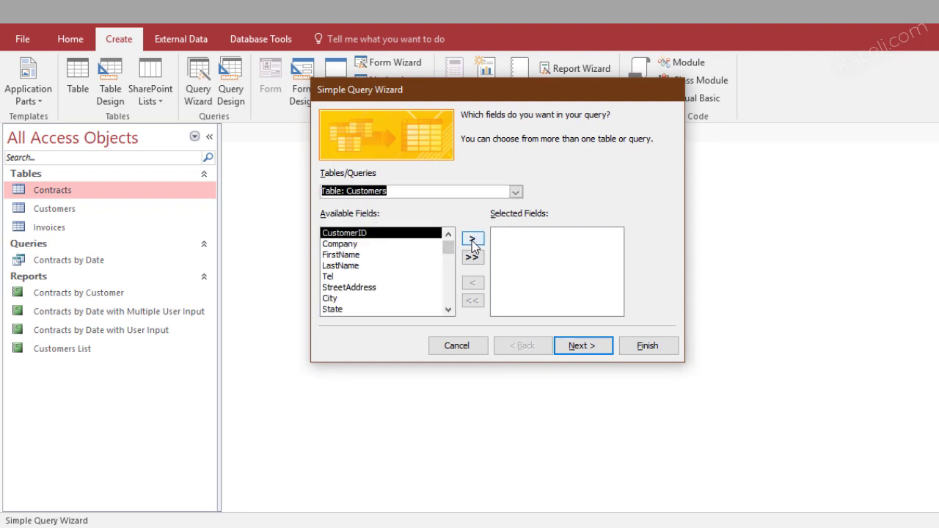
click(472, 241)
click(415, 245)
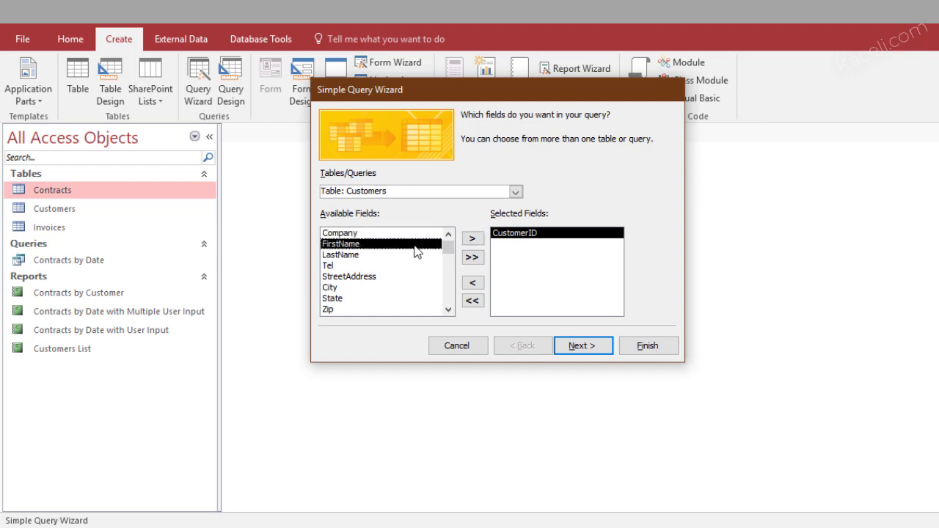
click(475, 242)
click(476, 243)
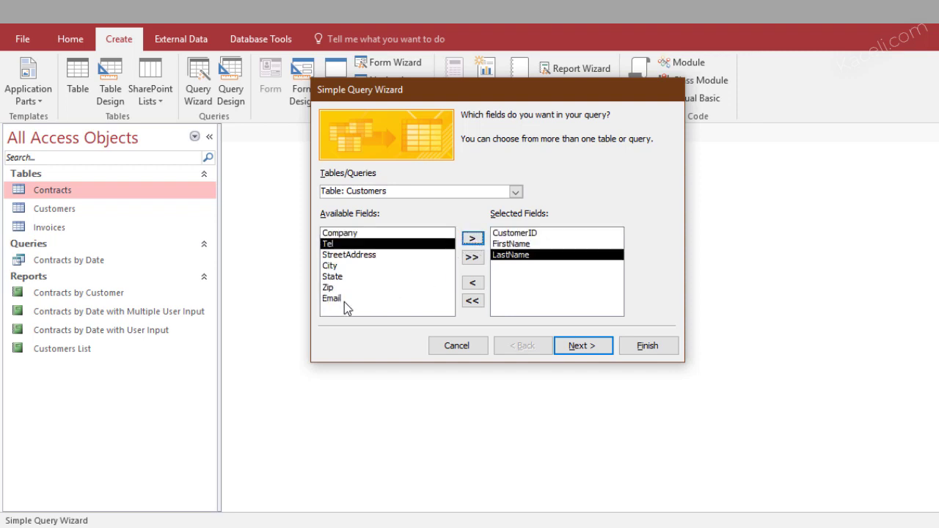
click(344, 300)
click(473, 240)
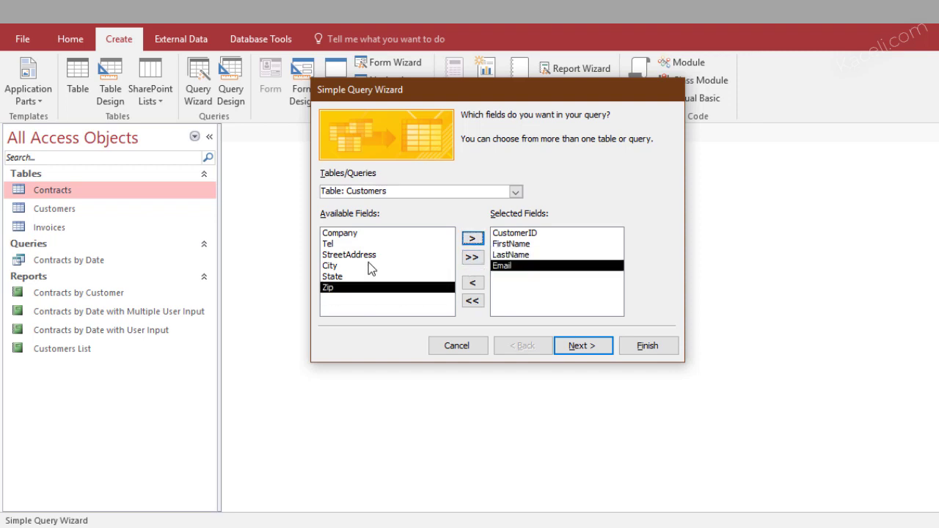
Step: Add the Contract Amt and Contract Type fields from the Contracts table to the query
click(513, 196)
click(392, 205)
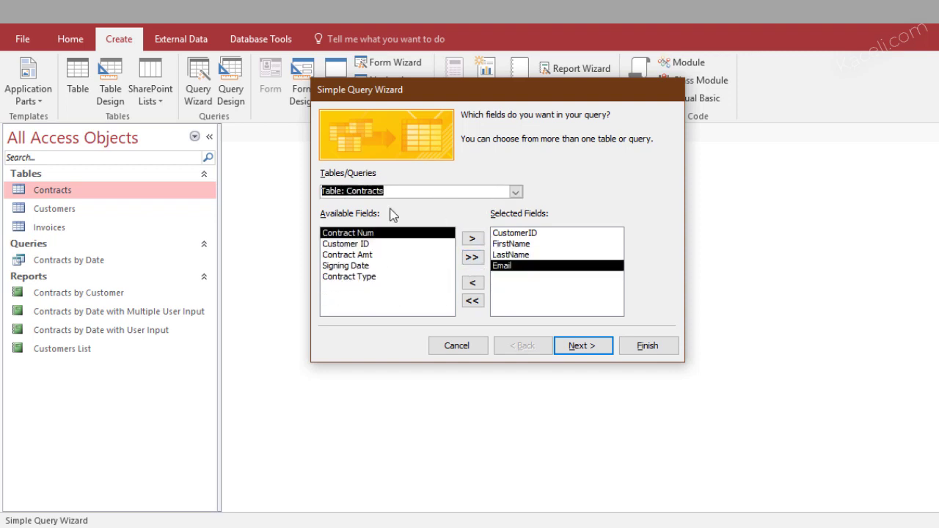
click(371, 255)
click(472, 239)
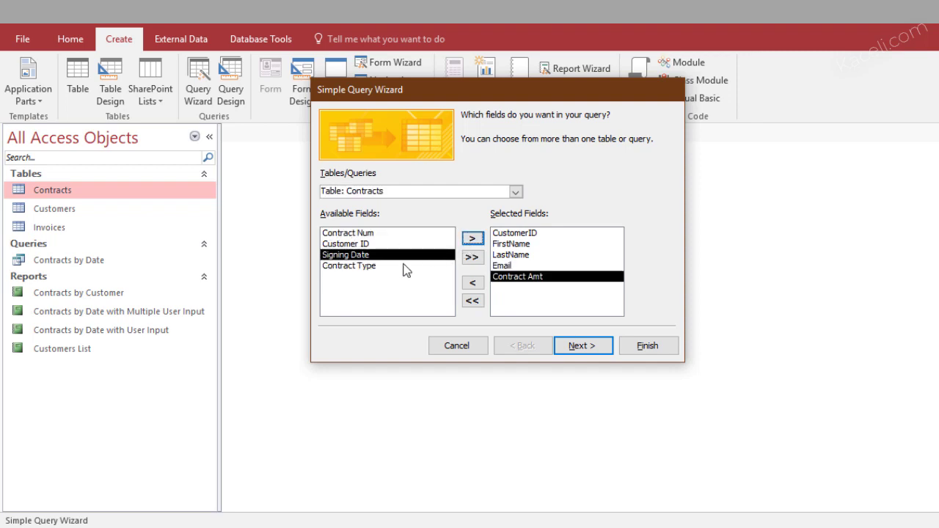
click(360, 268)
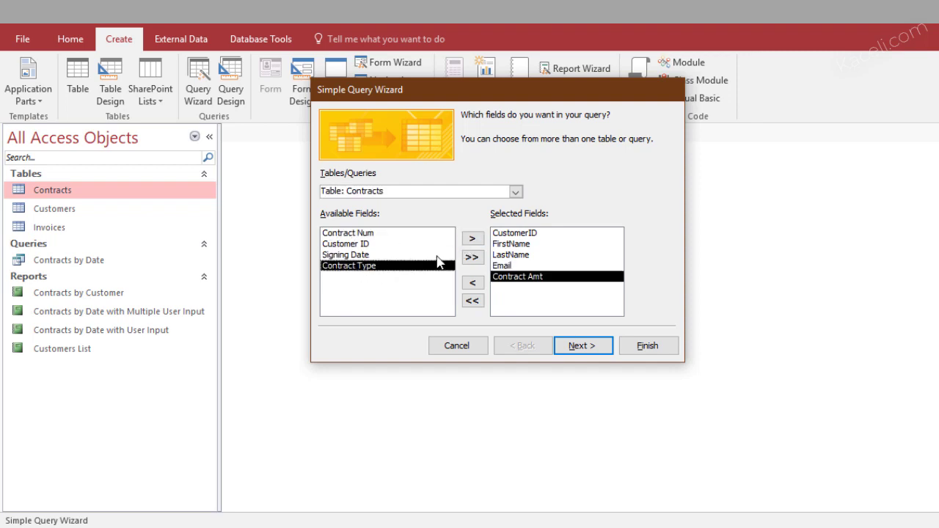
click(473, 238)
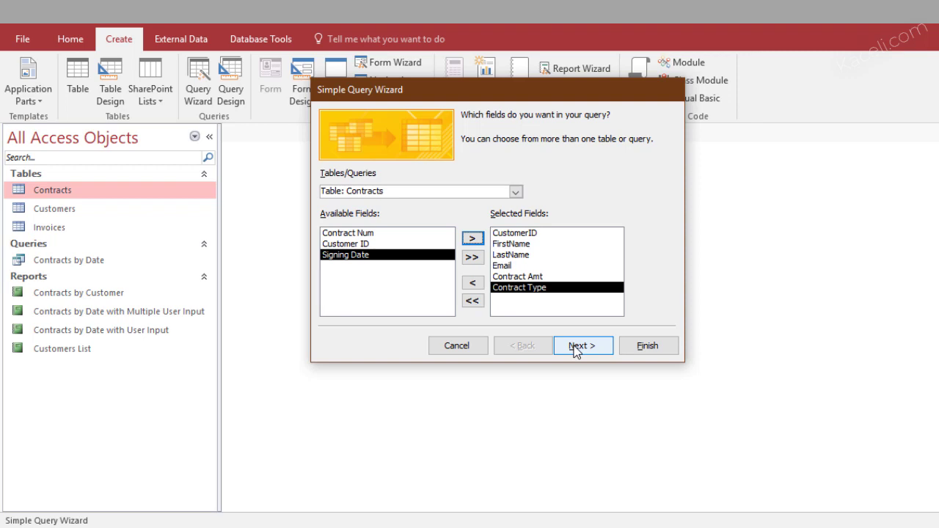
Step: Finish it as a detail query titled "Customer query for mail merge" and open it to view its information
click(577, 348)
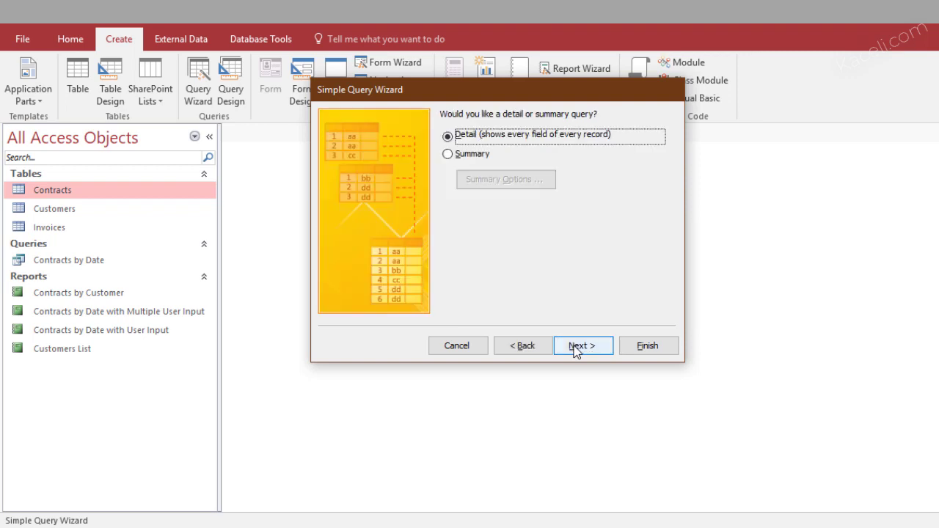
click(589, 350)
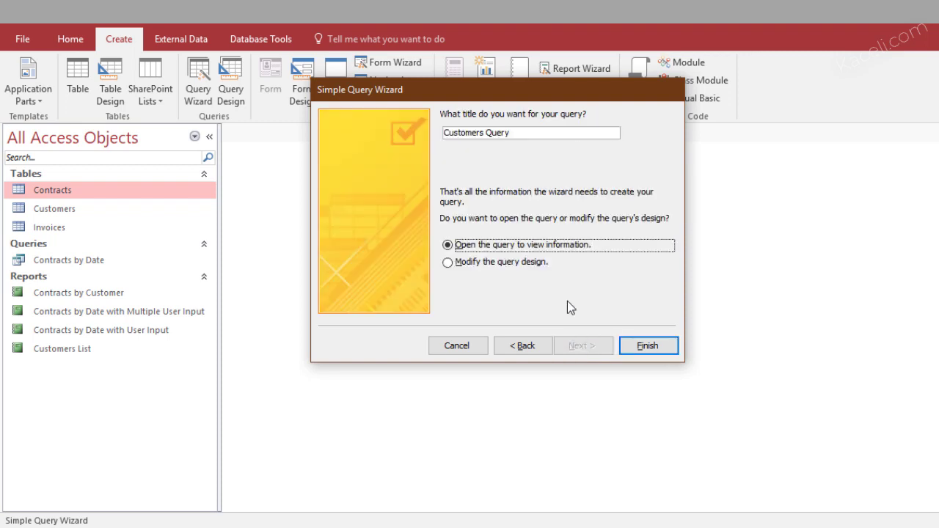
click(524, 133)
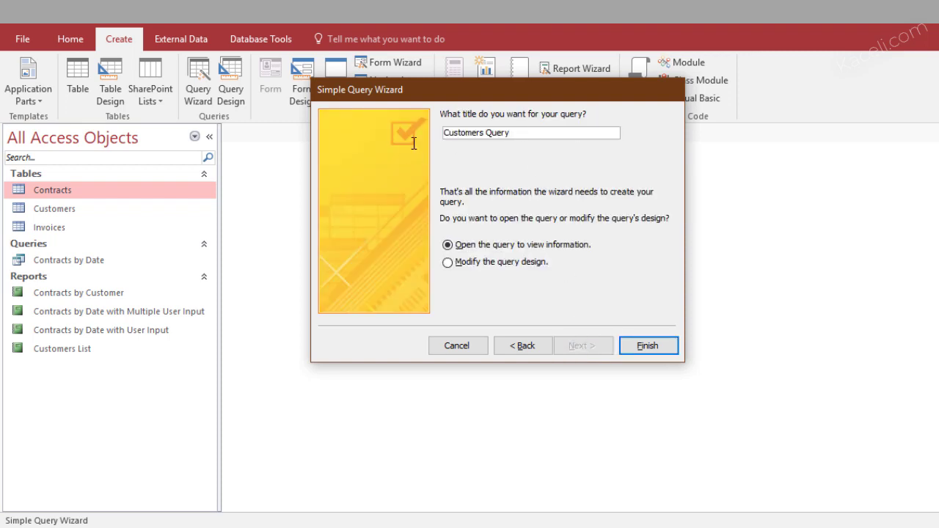
key(shift+Home)
text(Customer query for mail merge)
click(639, 347)
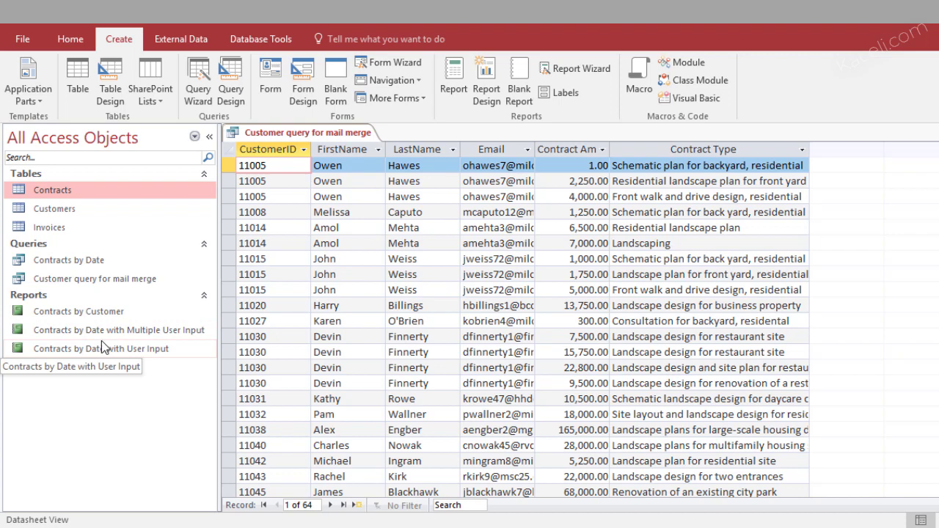
Step: Export the Customer query for mail merge to a Word mail merge, creating a new document linked to the data
click(99, 278)
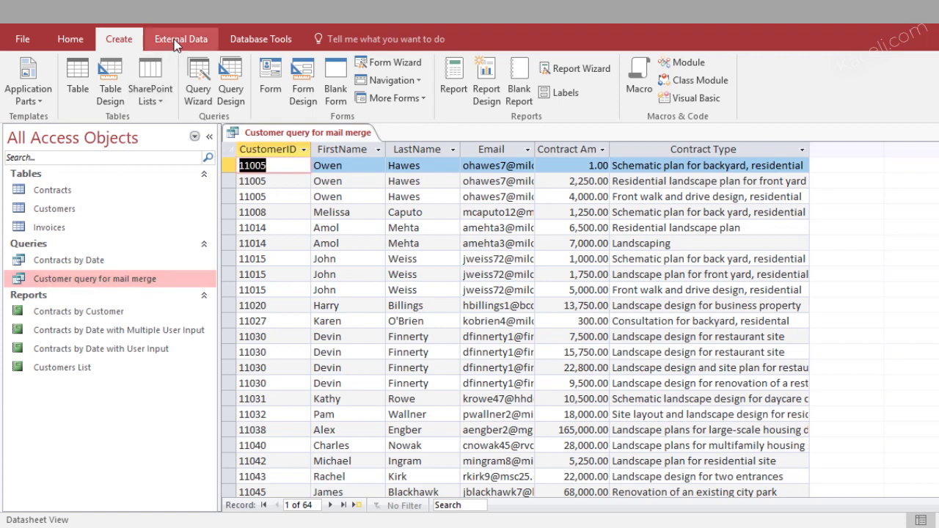
click(179, 41)
right_click(77, 280)
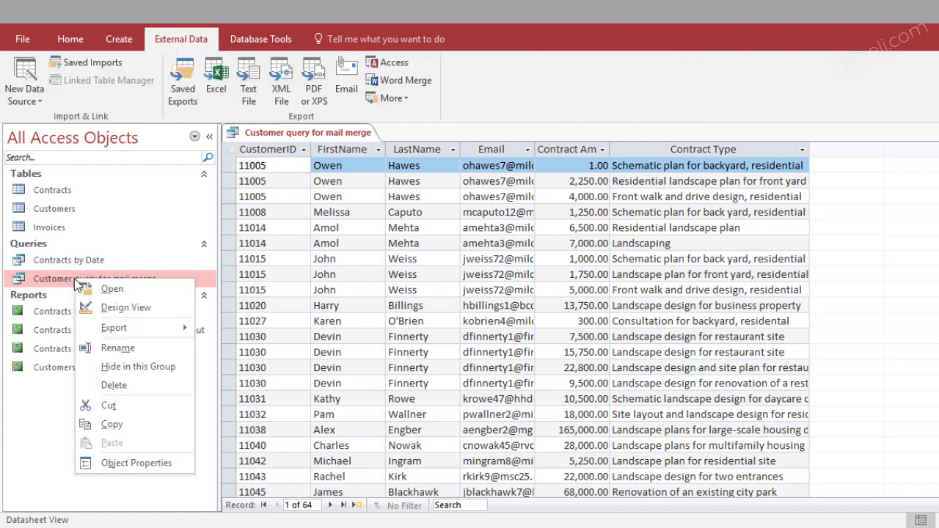
click(51, 273)
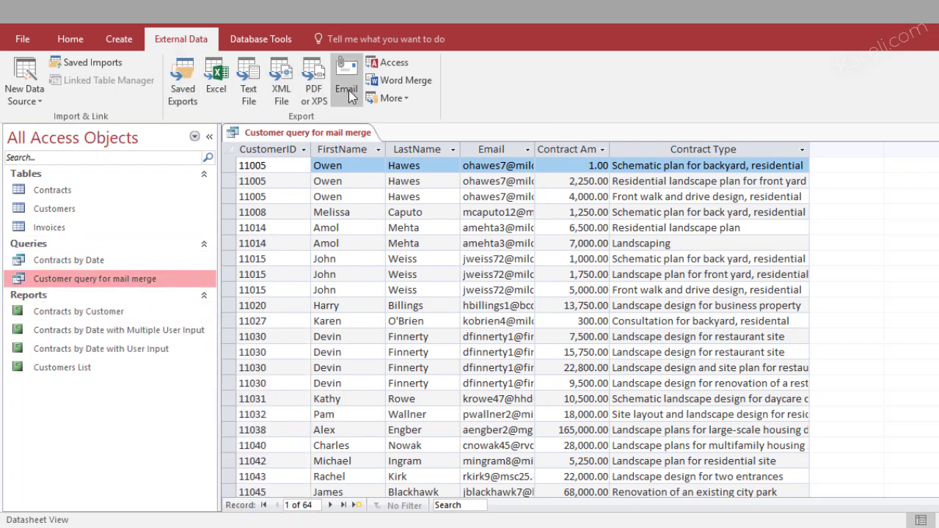
click(399, 81)
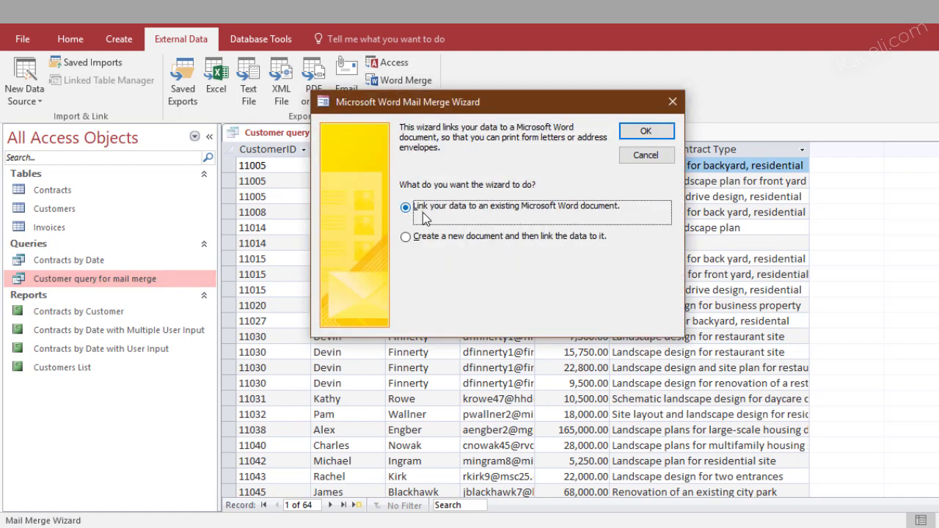
click(463, 239)
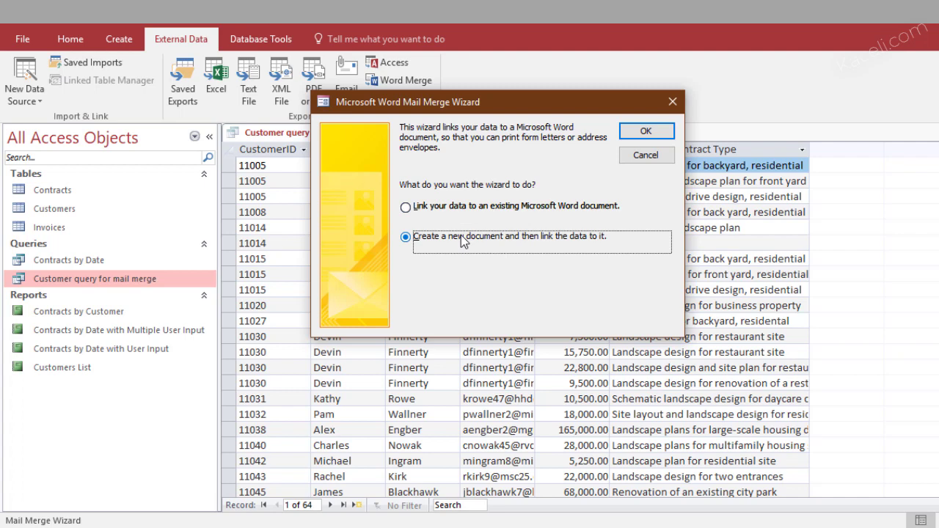
click(663, 133)
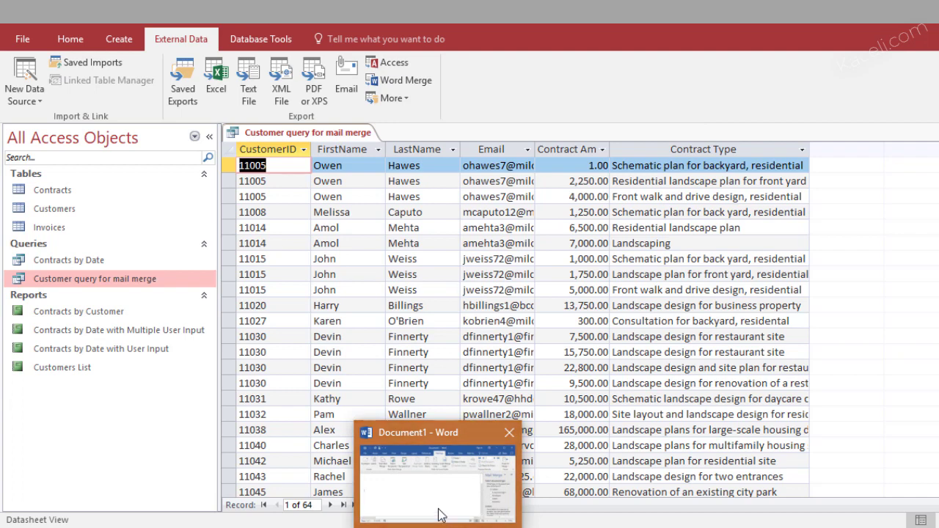
Step: Switch to the new Word document and write the greeting "Dear «FirstName»," using the FirstName merge field
click(441, 516)
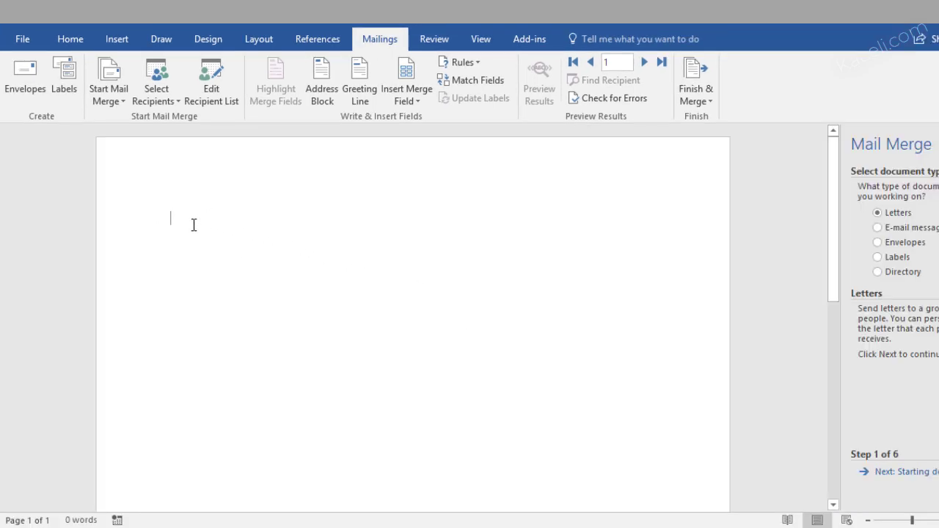
text(Dear)
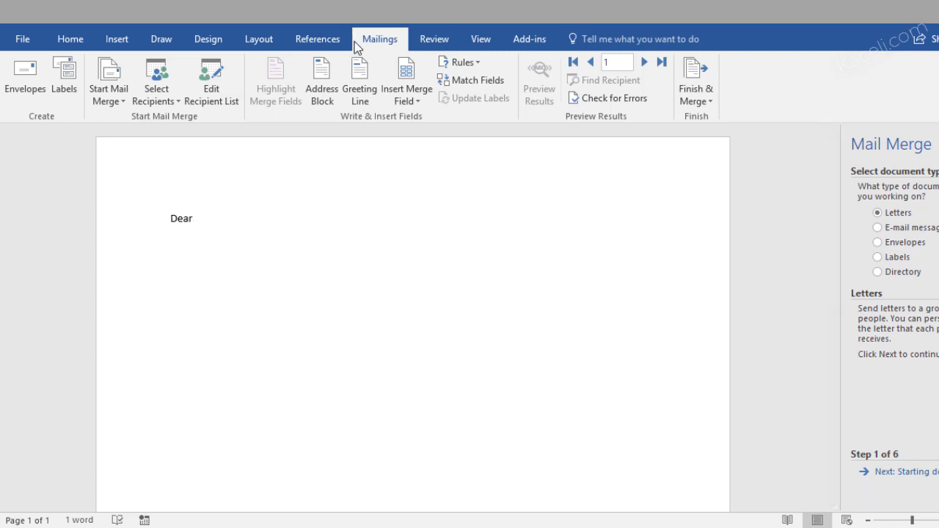
click(406, 100)
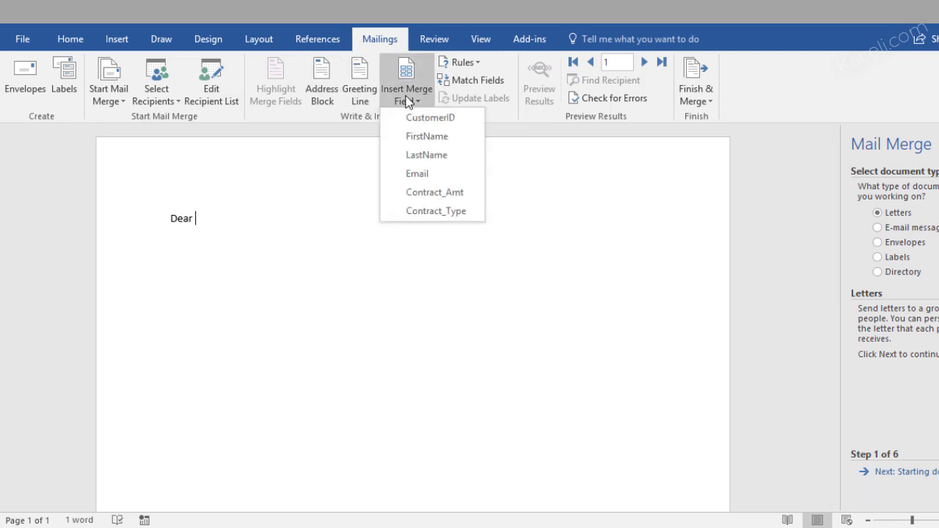
click(416, 137)
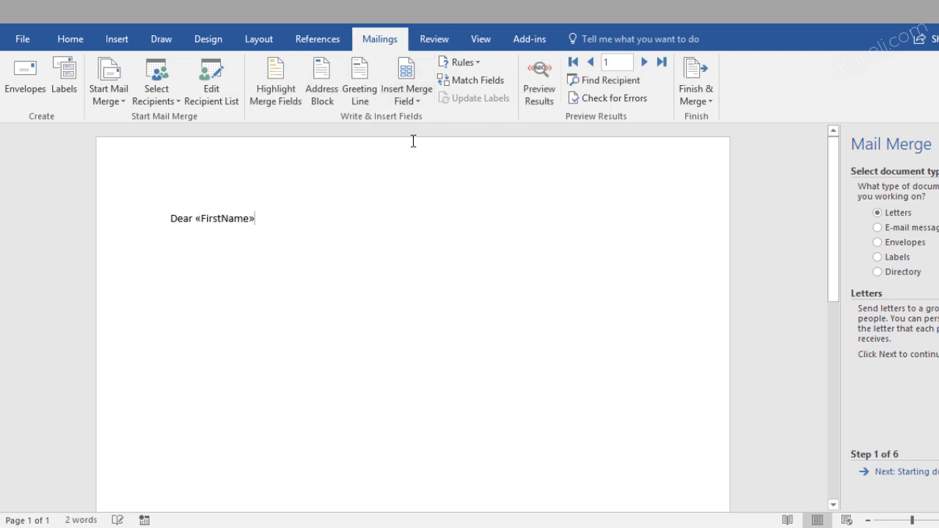
text(, )
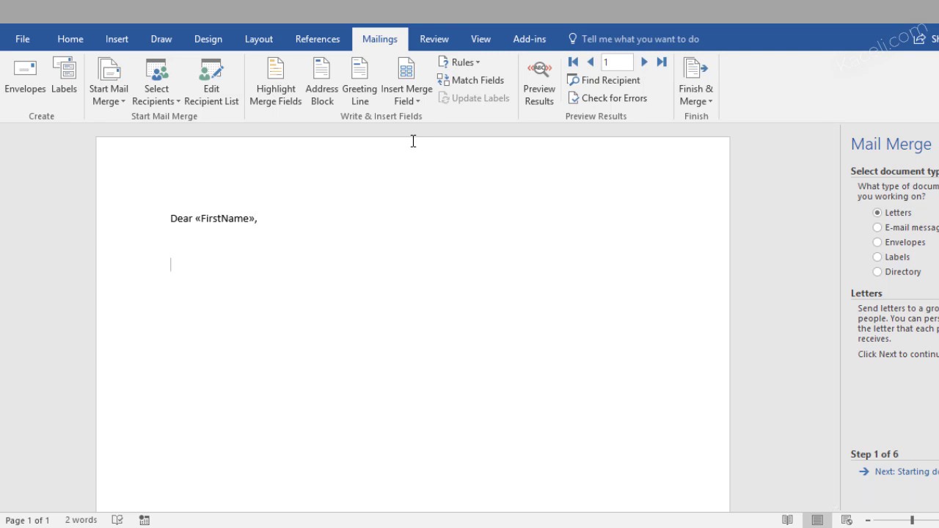
Step: Write "Thank you for partnering with us to meet your needs with the recent contract in the amount: «Contract_Amt»." using the Contract_Amt merge field
text(Thank you for partnering with us )
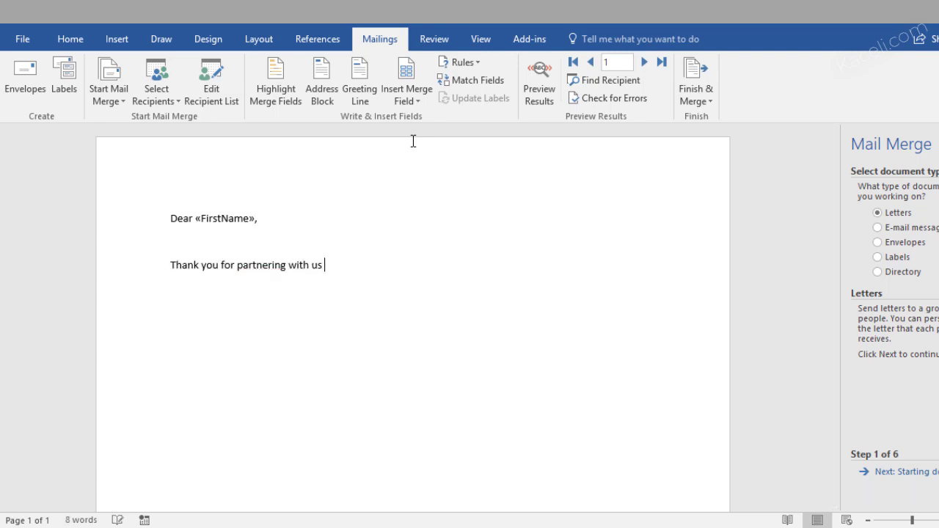
text(to meet your needs.)
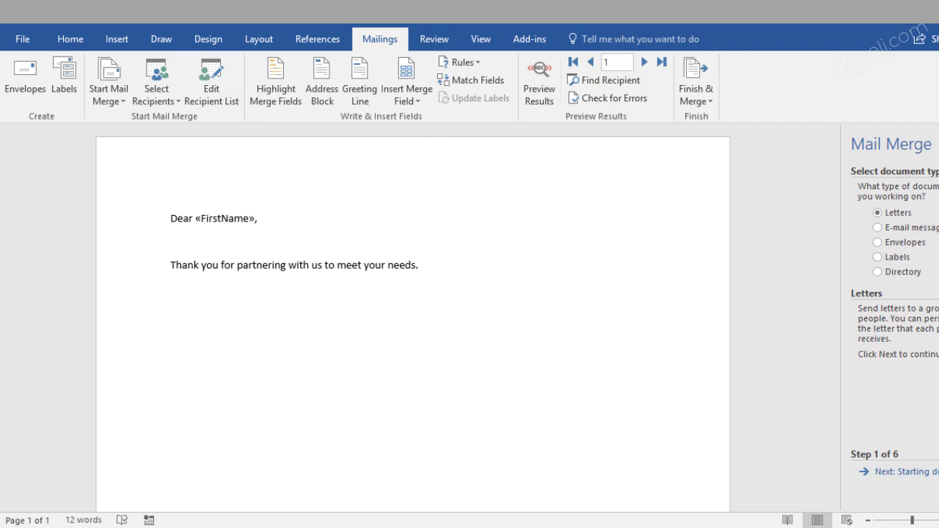
key(BackSpace)
text(with the)
click(408, 102)
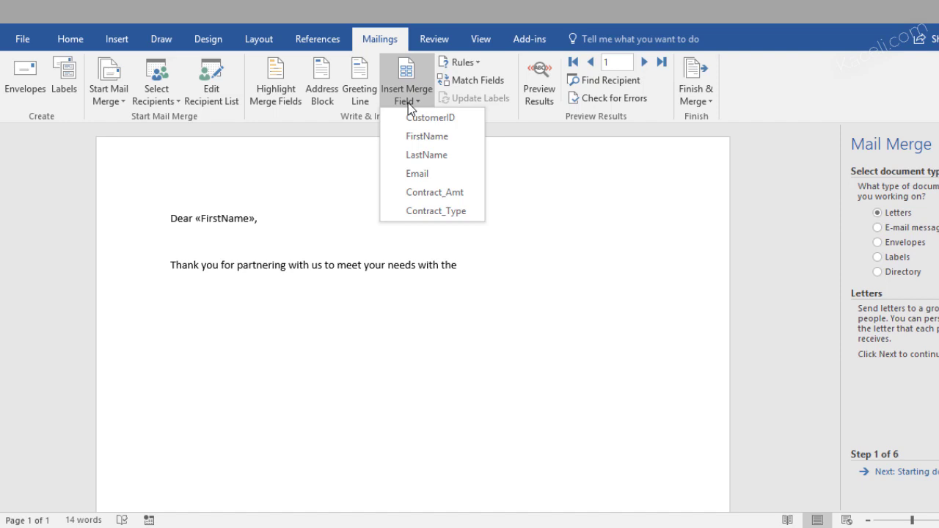
click(430, 192)
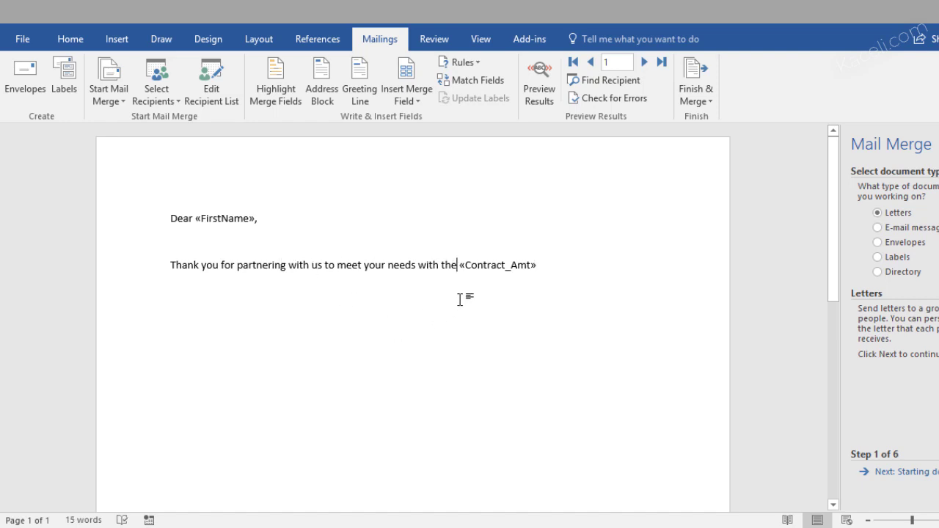
text(recent contract in the amount:)
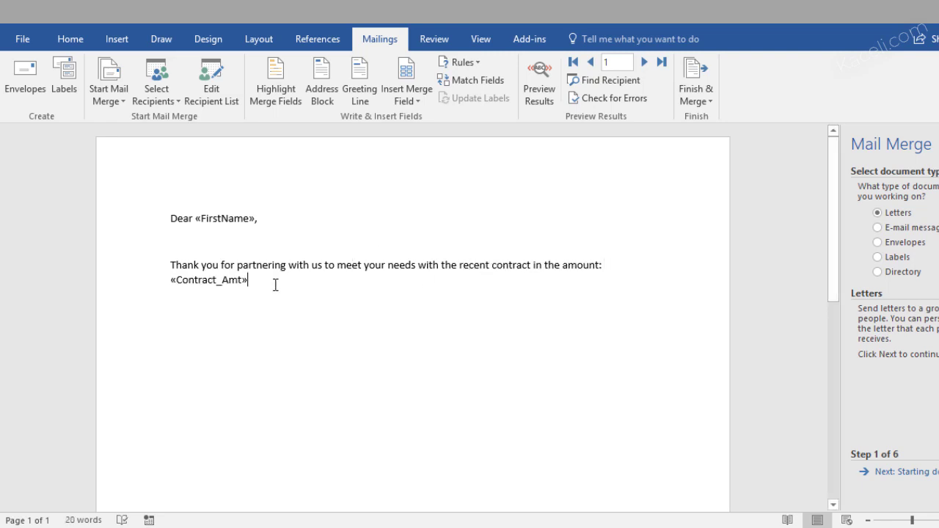
text(. )
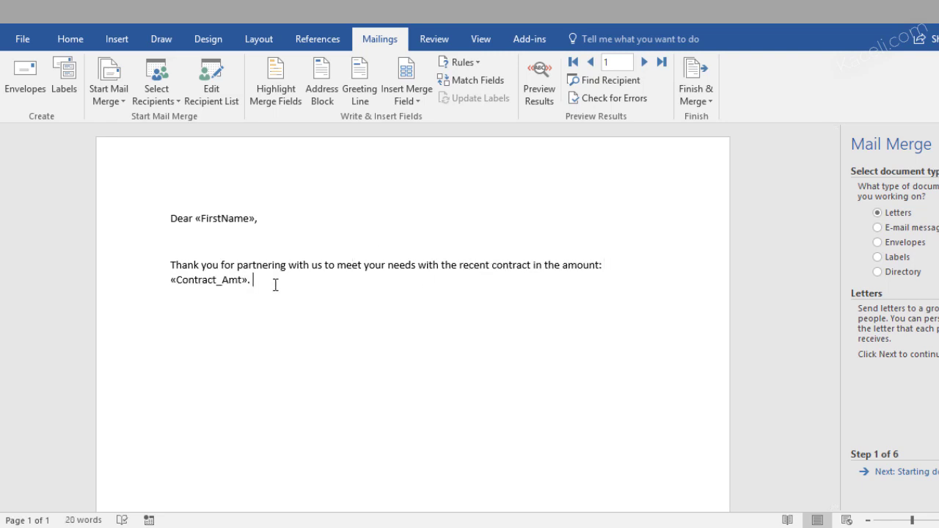
Step: Add a new line reading "This was a «Contract_Type» contract." using the Contract_Type merge field
text(This was a)
click(405, 95)
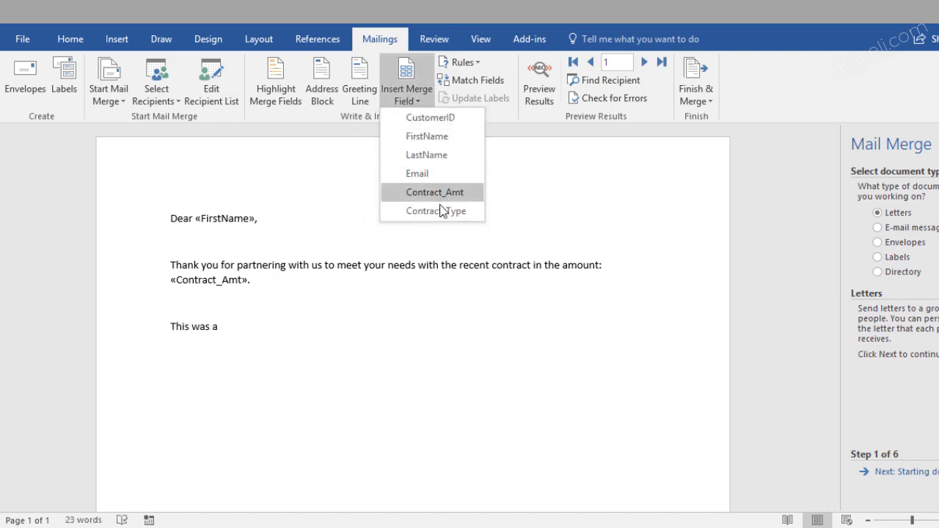
click(446, 210)
text(contrac)
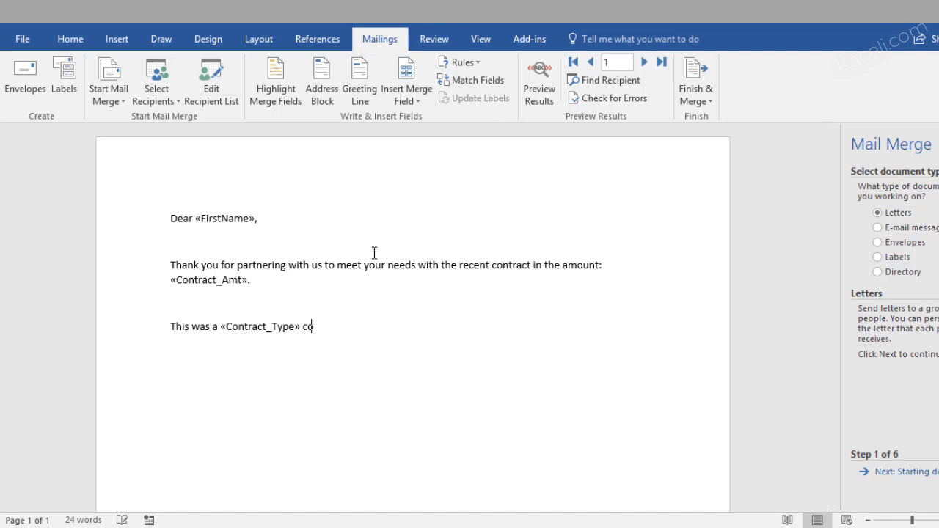
text(t.)
Step: Close the letter with "Thank you," followed by the sender's full name on a separate line
key(Return)
key(Return)
text(Thank you,)
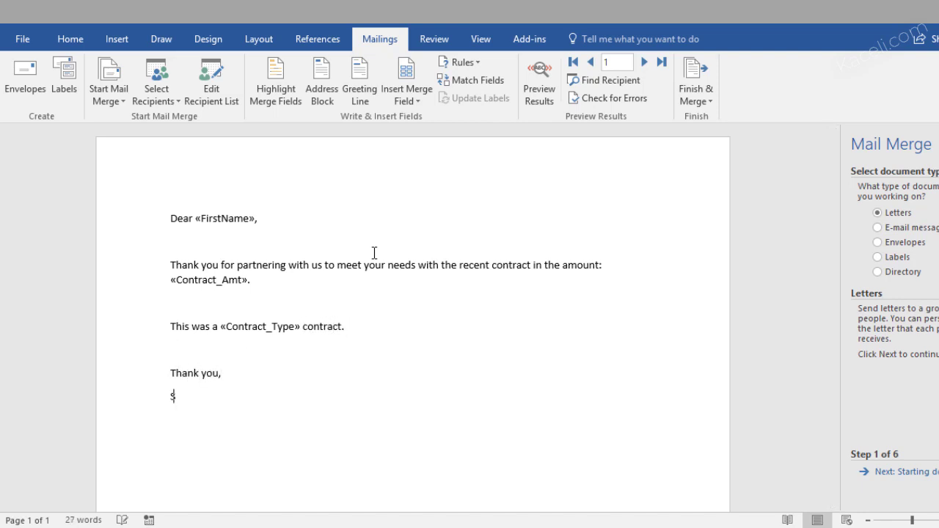
key(BackSpace)
text(Salu)
key(BackSpace)
text(i Kaceli)
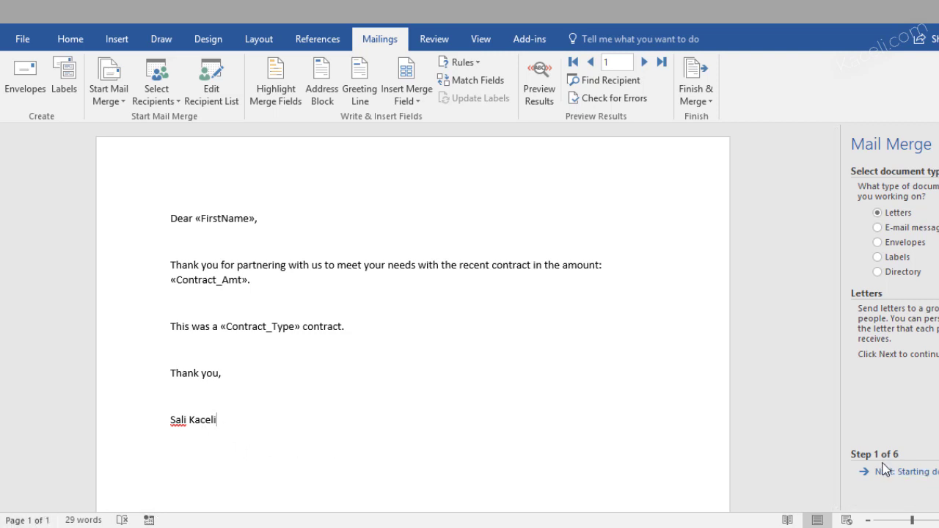
Step: Advance the mail merge with the current document and existing recipient list, and preview the first letter's amount and contract type
click(892, 472)
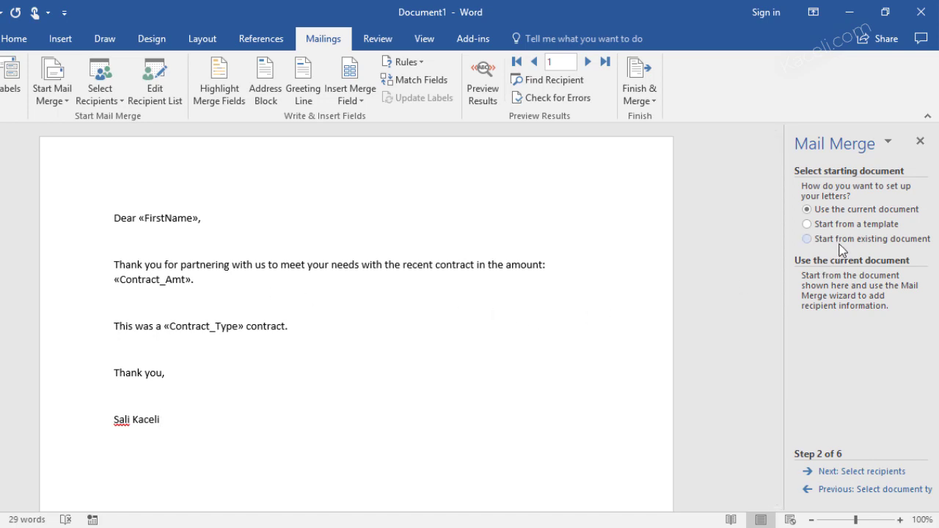
click(884, 473)
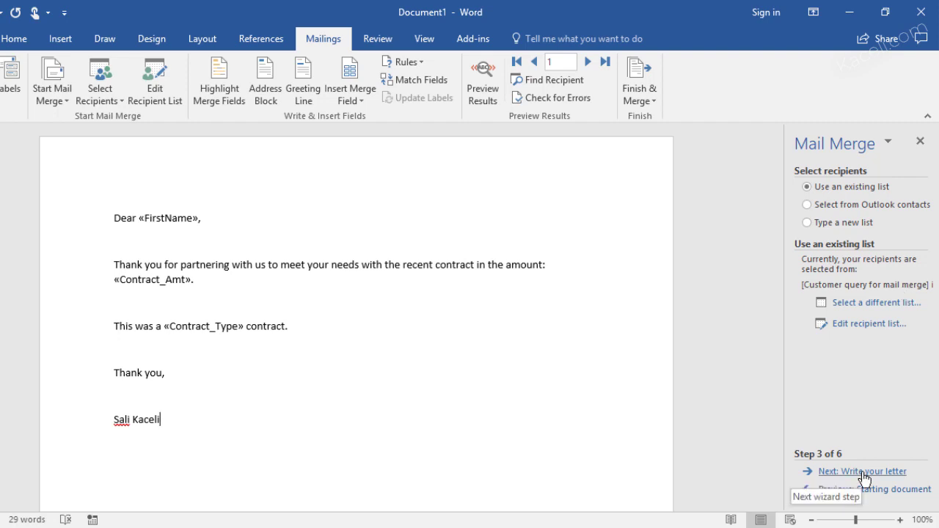
click(823, 472)
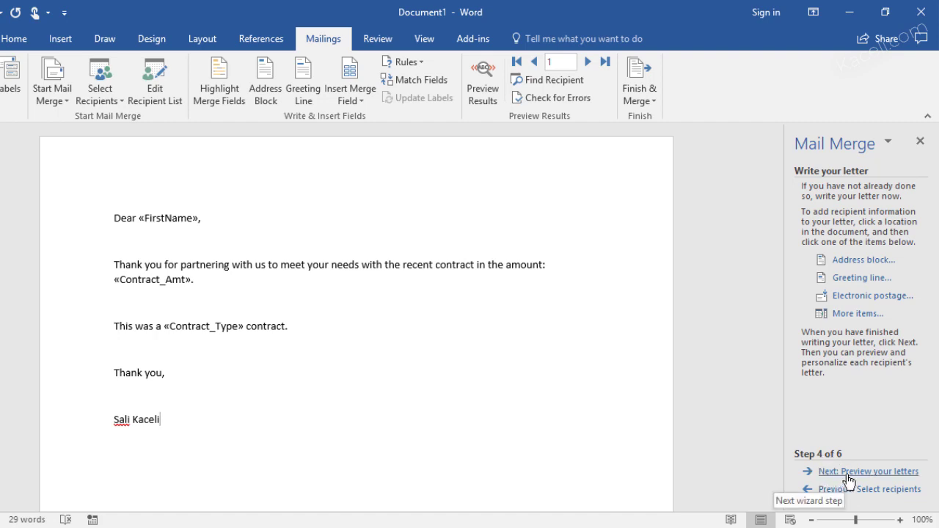
click(862, 471)
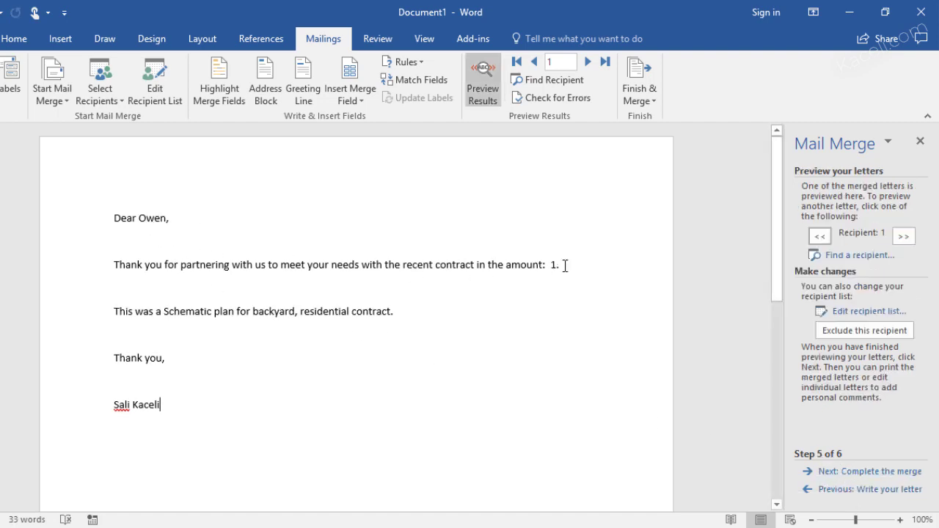
drag(170, 312, 290, 312)
click(290, 313)
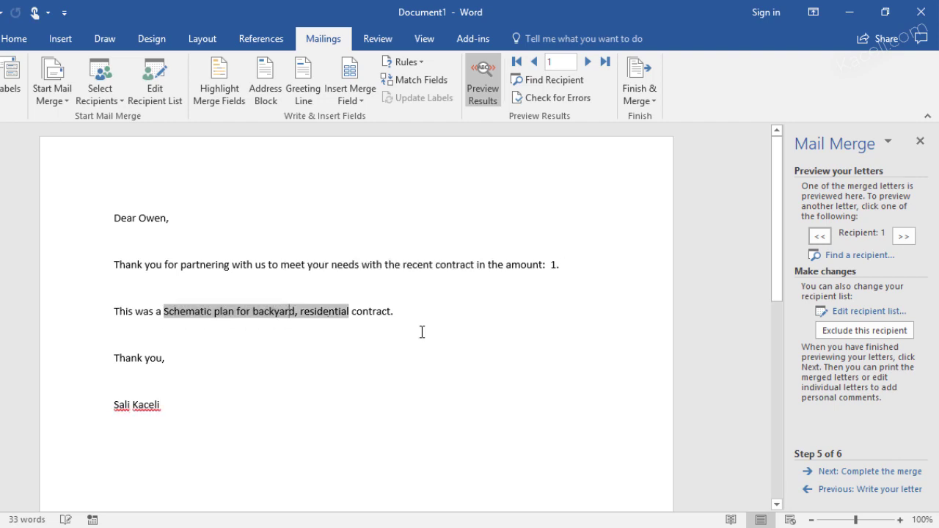
Step: Complete the merge by generating editable individual letters in a new document for all records
click(870, 474)
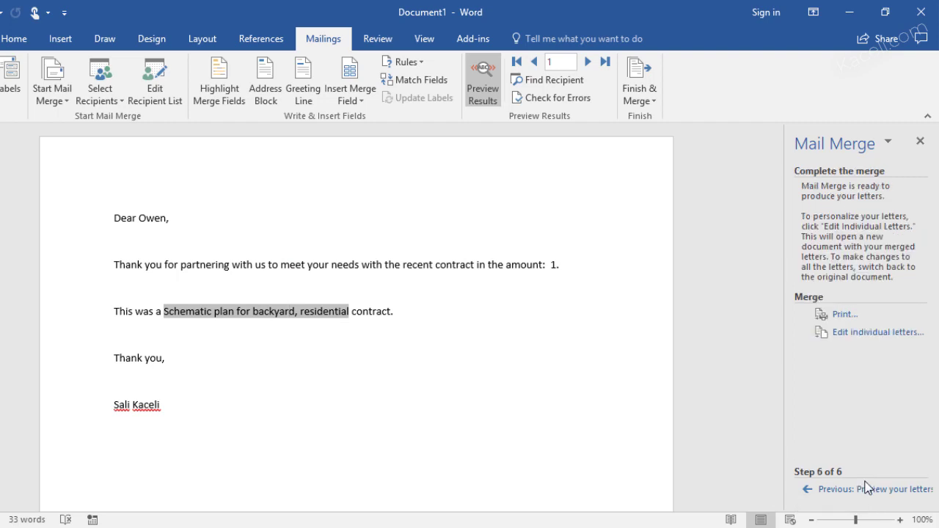
click(853, 339)
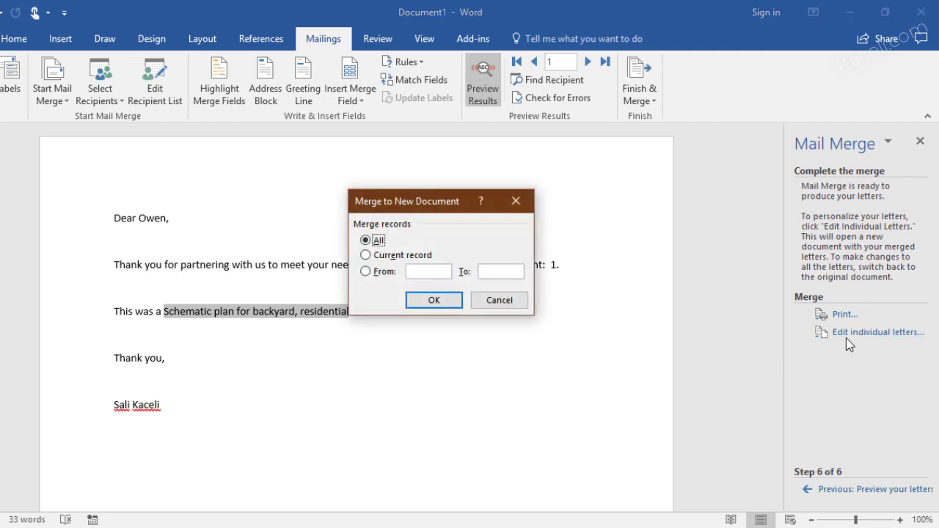
click(439, 306)
Step: Look through the merged letters and close their document without saving
scroll(345, 434, down, 10)
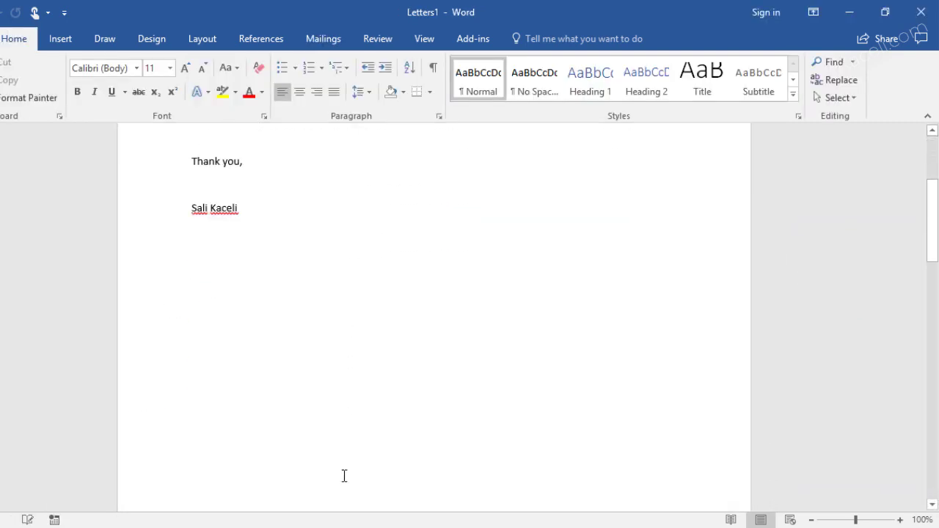
scroll(336, 489, down, 8)
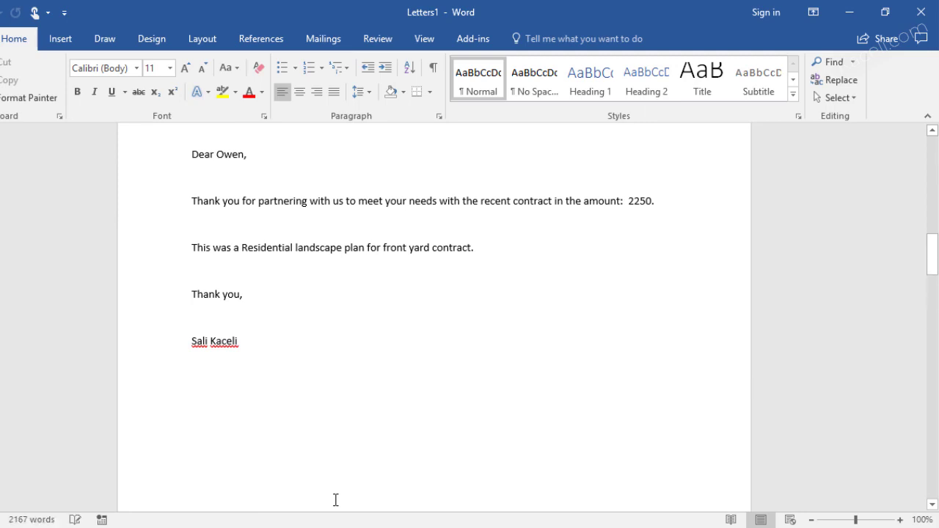
scroll(369, 419, down, 10)
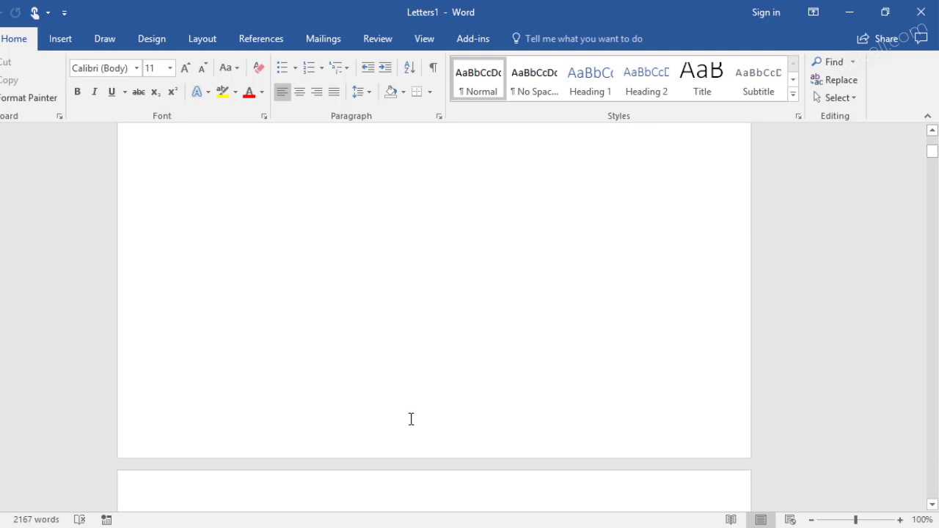
scroll(374, 415, down, 10)
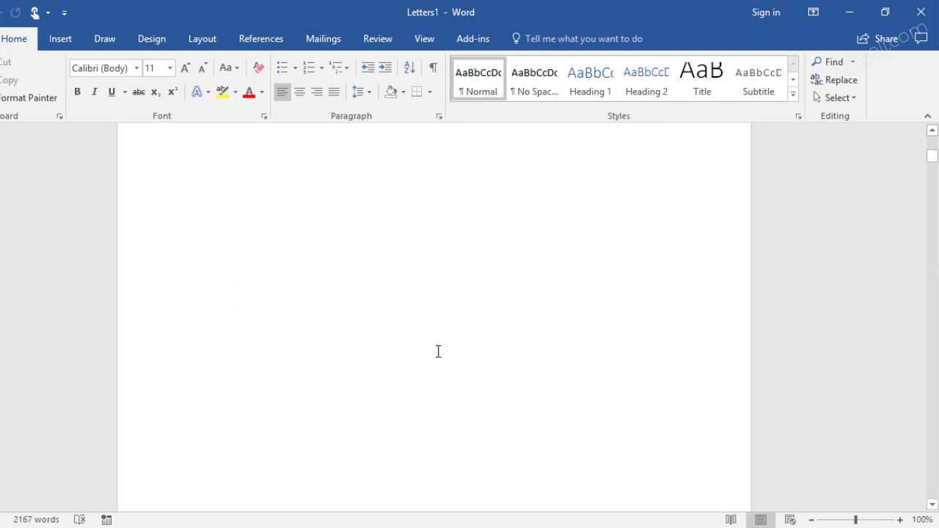
scroll(369, 255, down, 10)
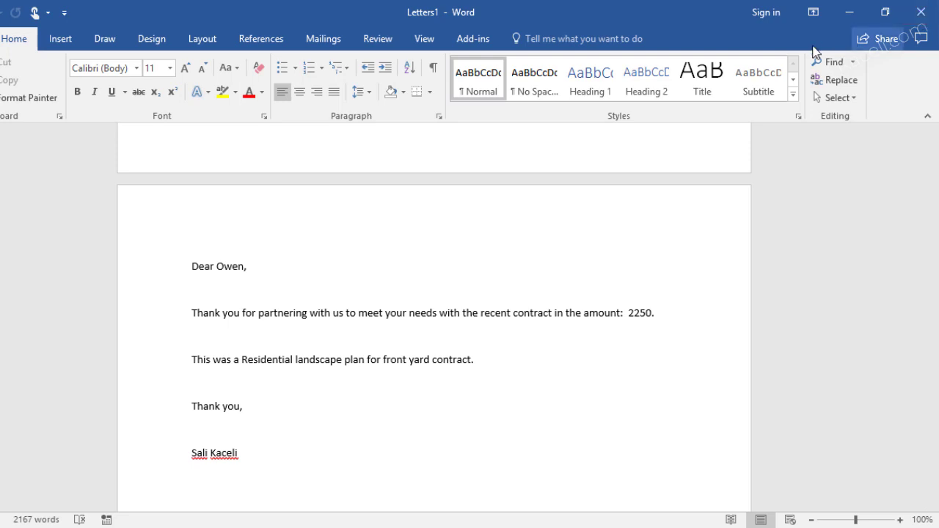
scroll(428, 282, up, 3)
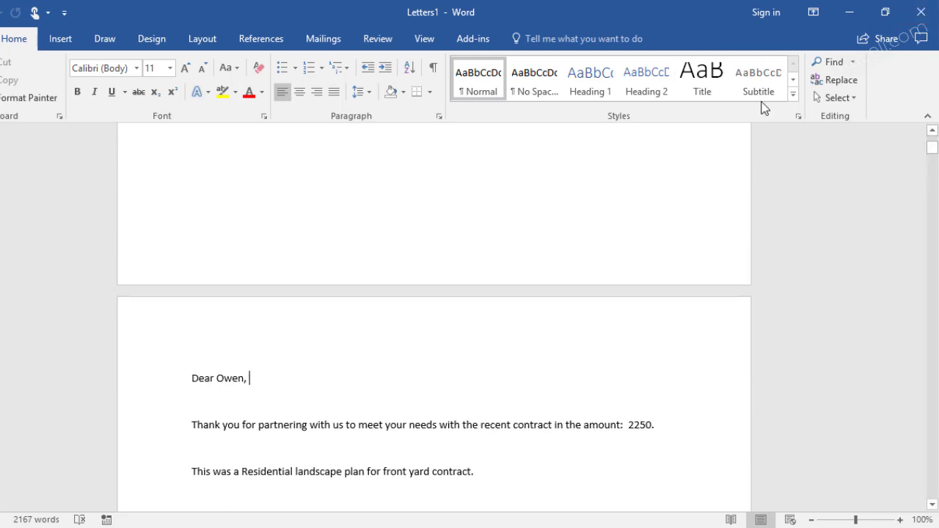
click(923, 14)
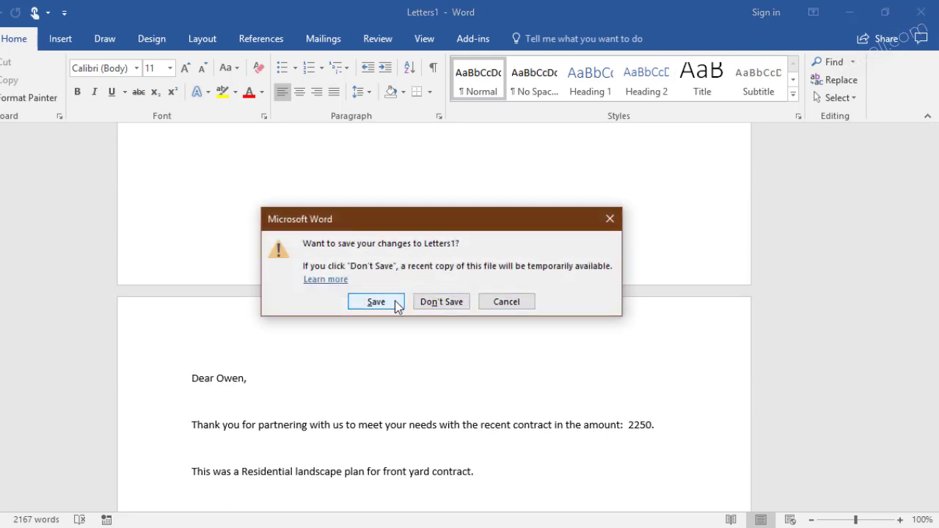
click(427, 304)
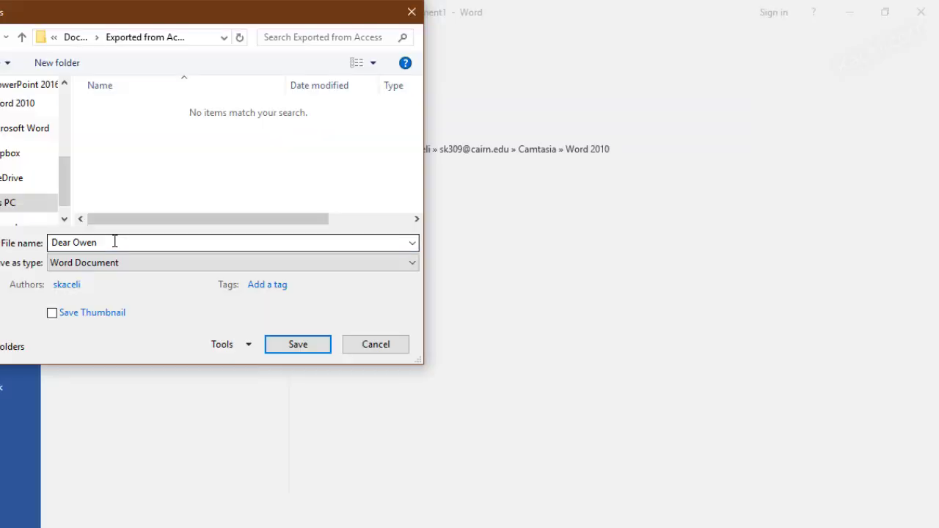
Step: Save the main letter as "Letters for Mail Merge" in the Exported from Access folder and close it
triple_click(115, 242)
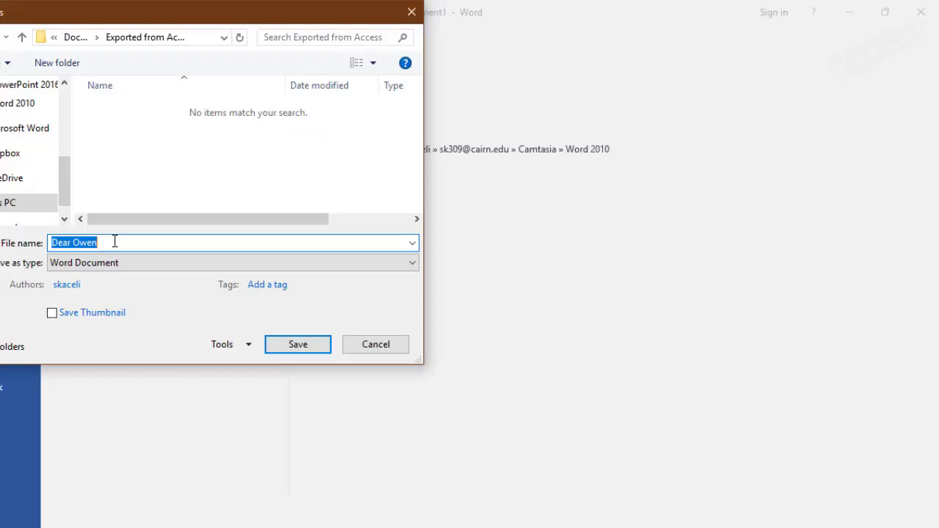
text(Letters for )
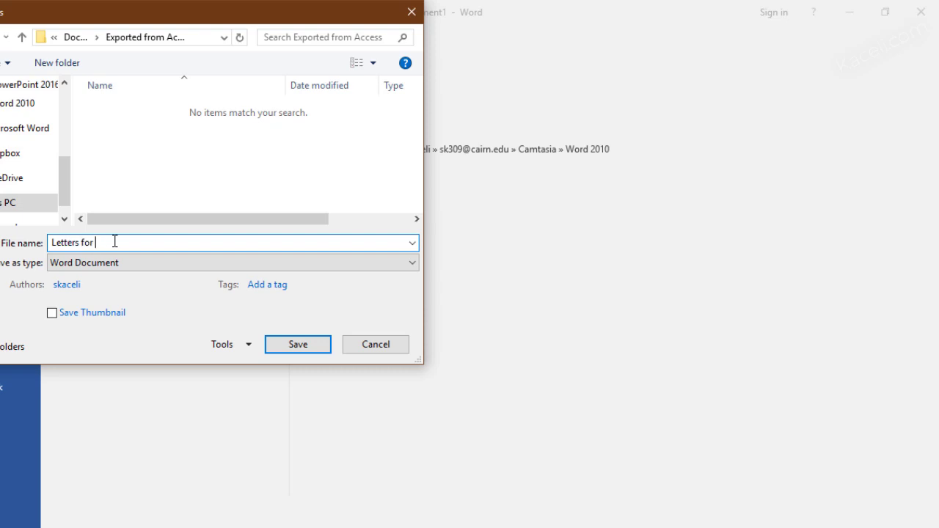
text(Mail Merge)
key(Return)
click(922, 13)
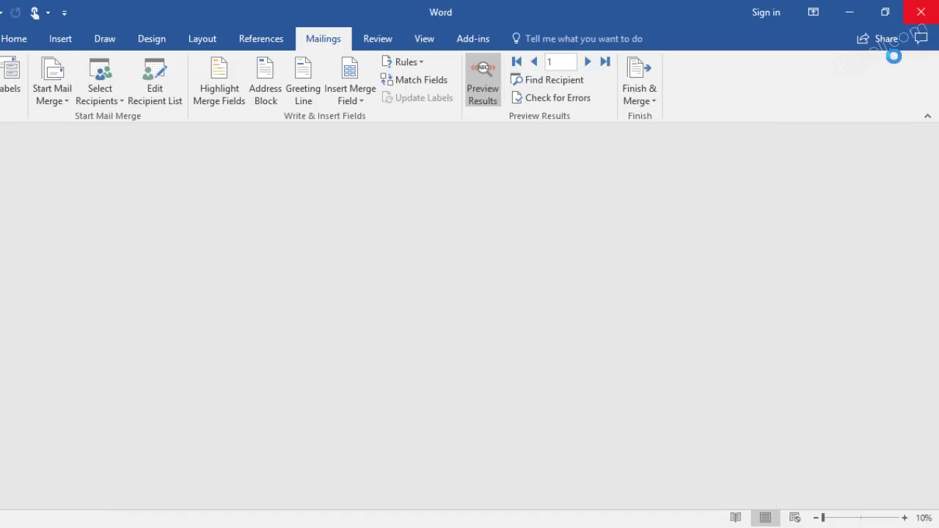
Step: Reopen Letters for Mail Merge from the Exported from Access folder in Documents, allow its SQL command to run, and review the letter
click(844, 14)
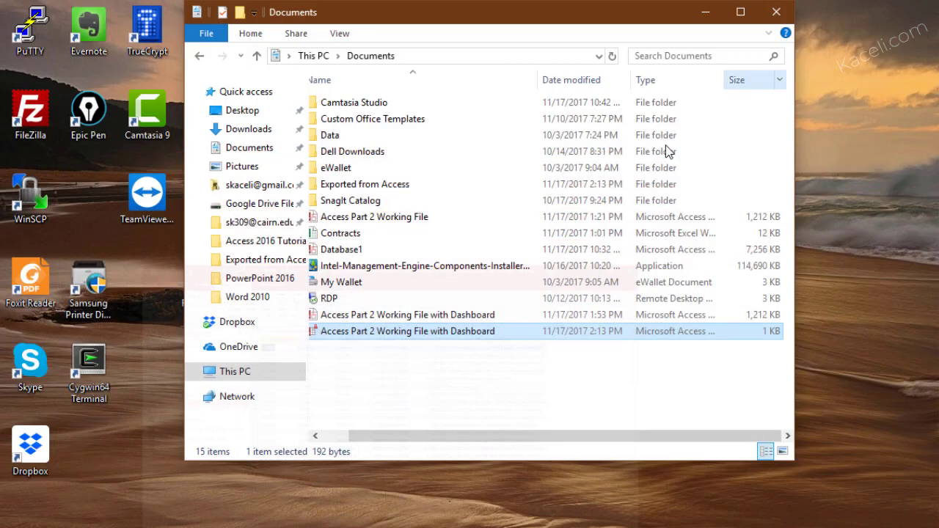
double_click(374, 185)
click(390, 138)
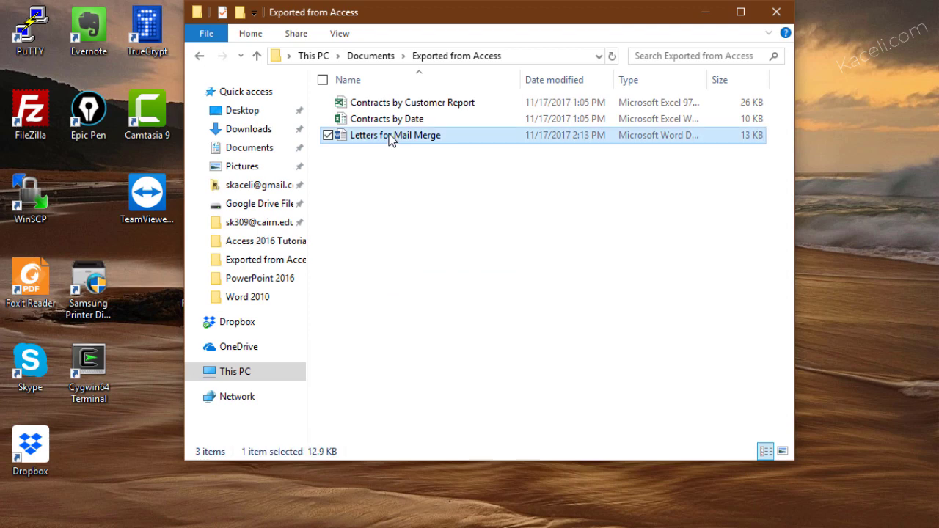
double_click(391, 138)
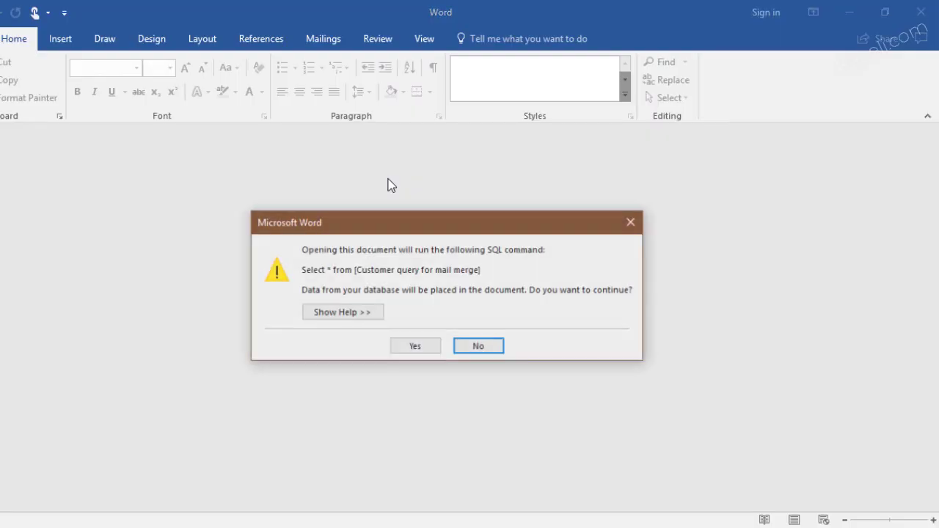
click(419, 351)
click(105, 492)
scroll(325, 327, down, 8)
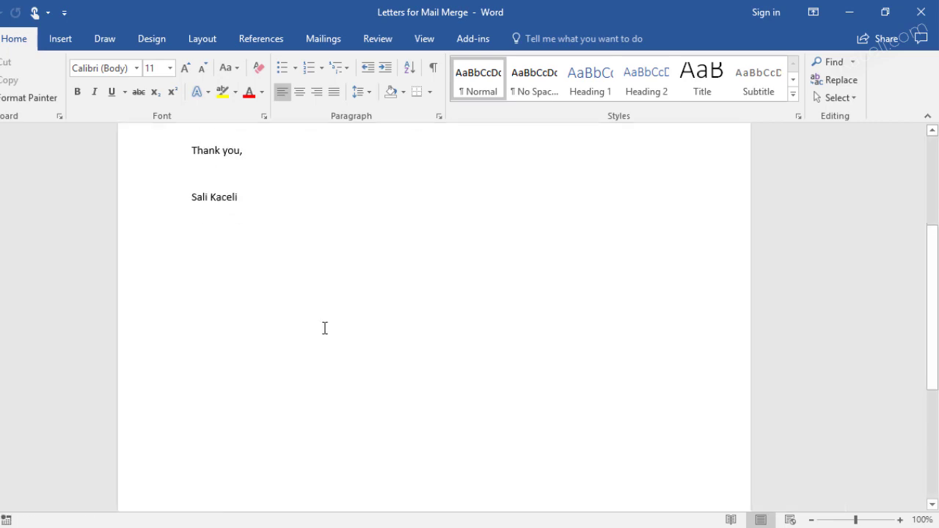
scroll(306, 318, up, 7)
scroll(307, 317, up, 1)
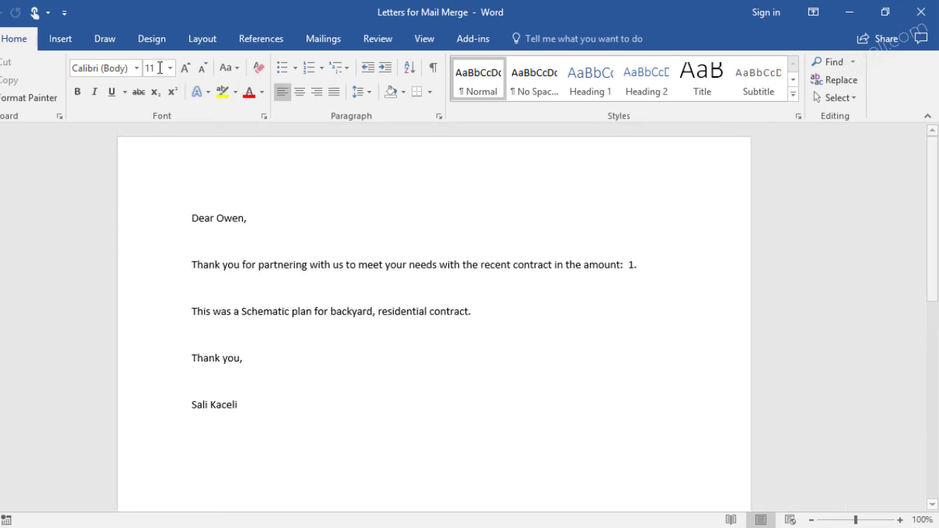
Step: Start the Step-by-Step Mail Merge Wizard and merge all records into individual documents
click(317, 39)
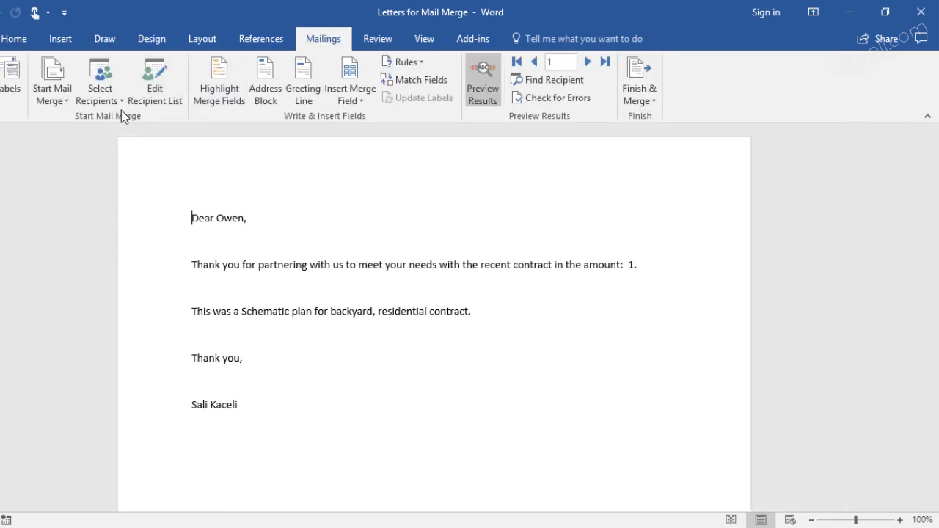
click(50, 99)
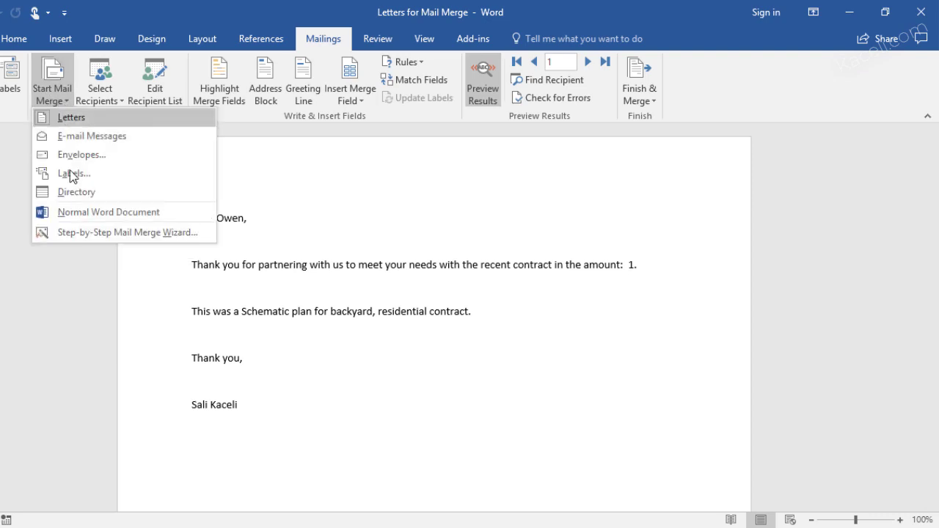
click(81, 235)
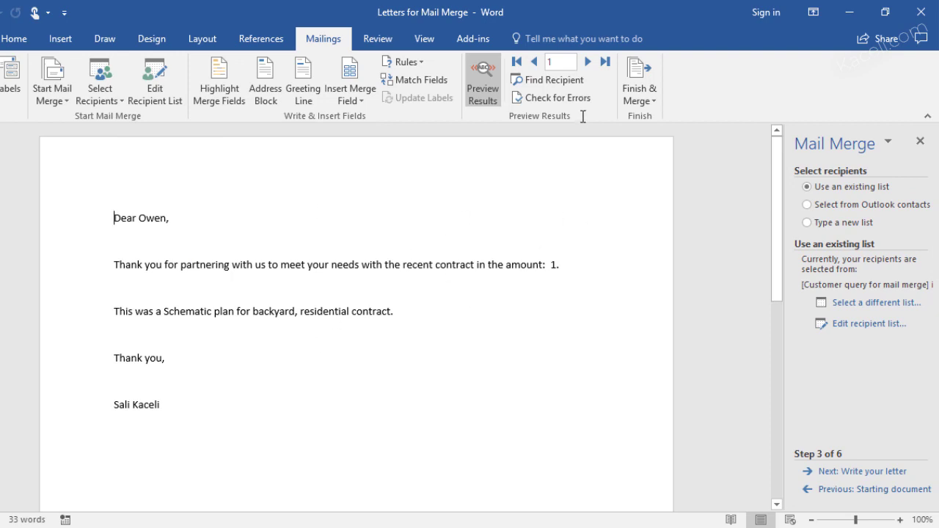
click(648, 97)
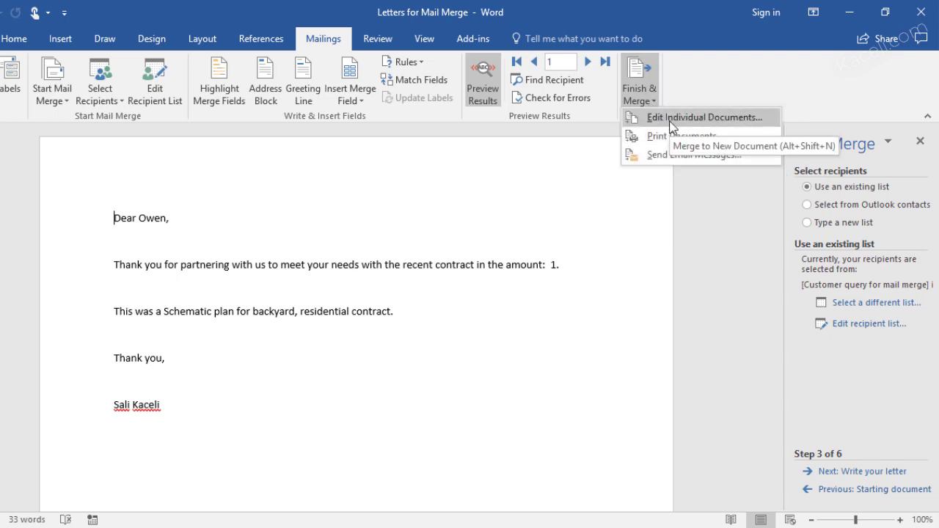
click(695, 122)
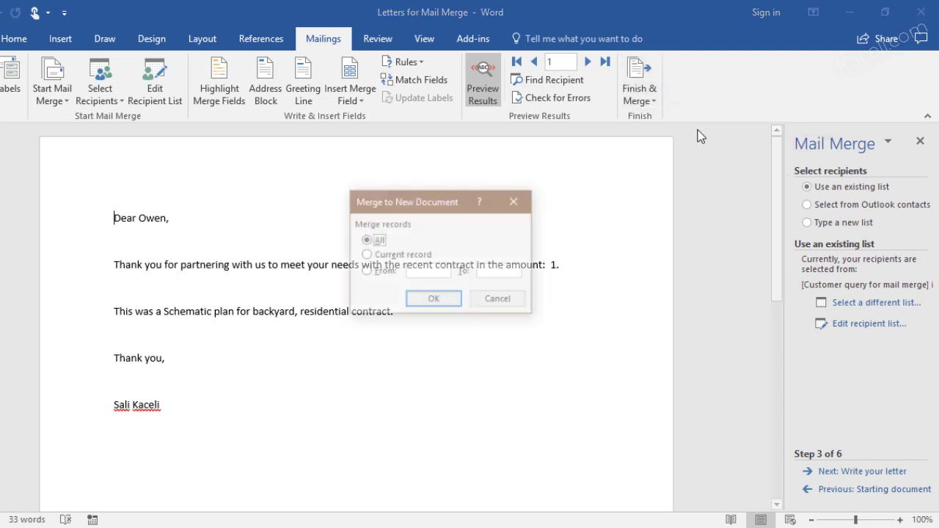
click(433, 300)
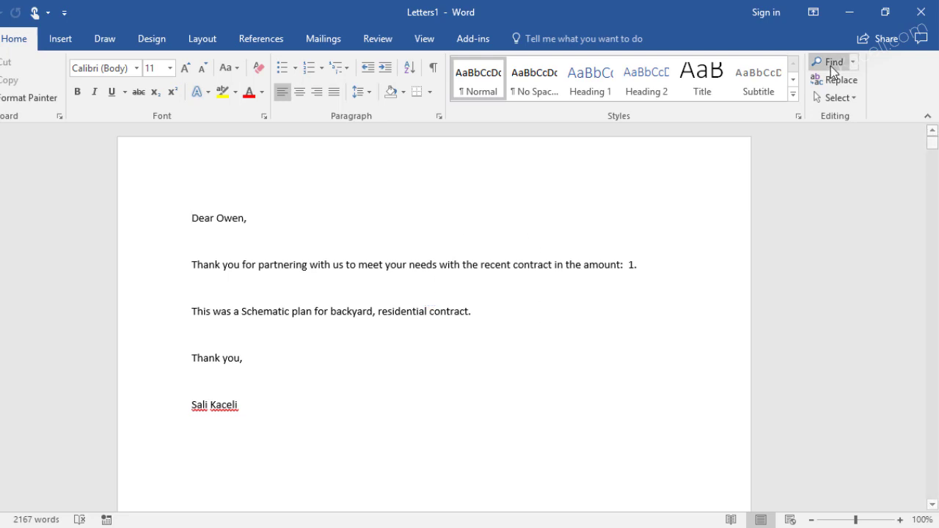
Step: Close the merged letters and the Letters for Mail Merge document without saving changes
click(922, 10)
click(453, 302)
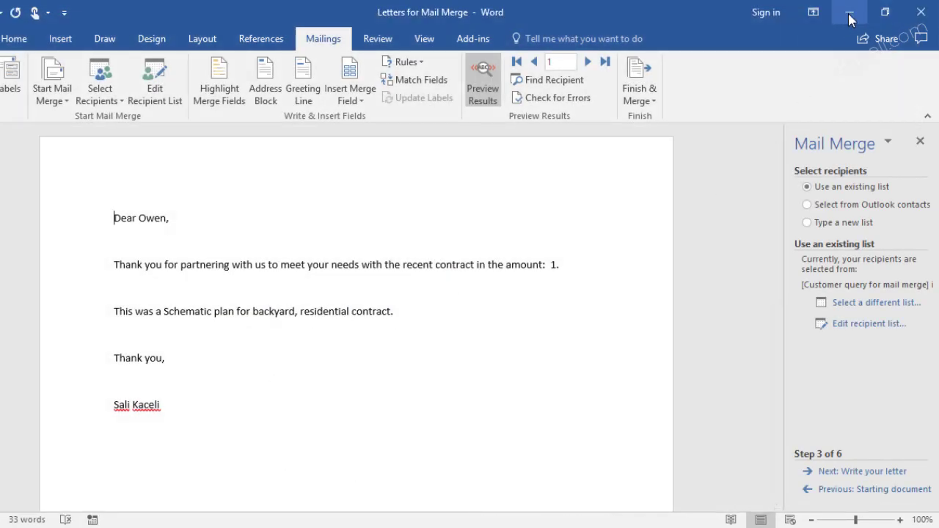
click(920, 13)
click(447, 292)
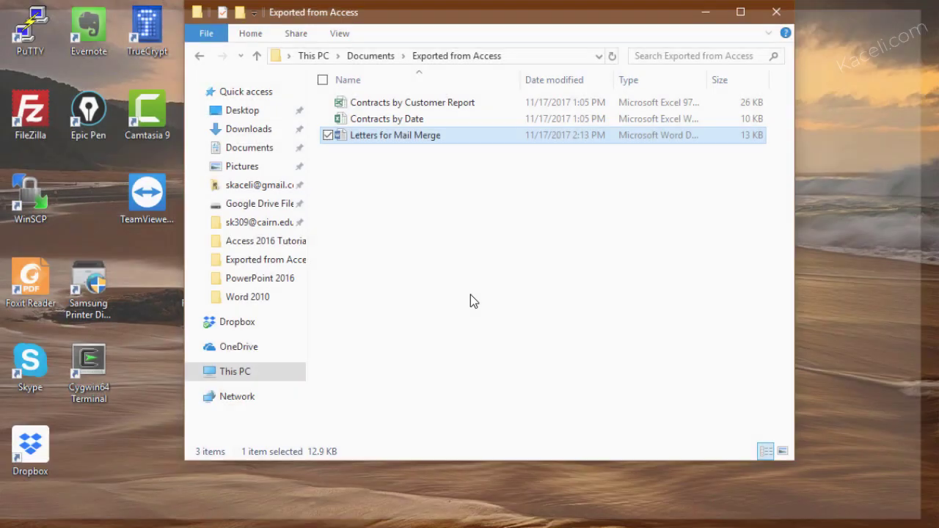
Step: Switch to Word and create a new blank document
click(427, 306)
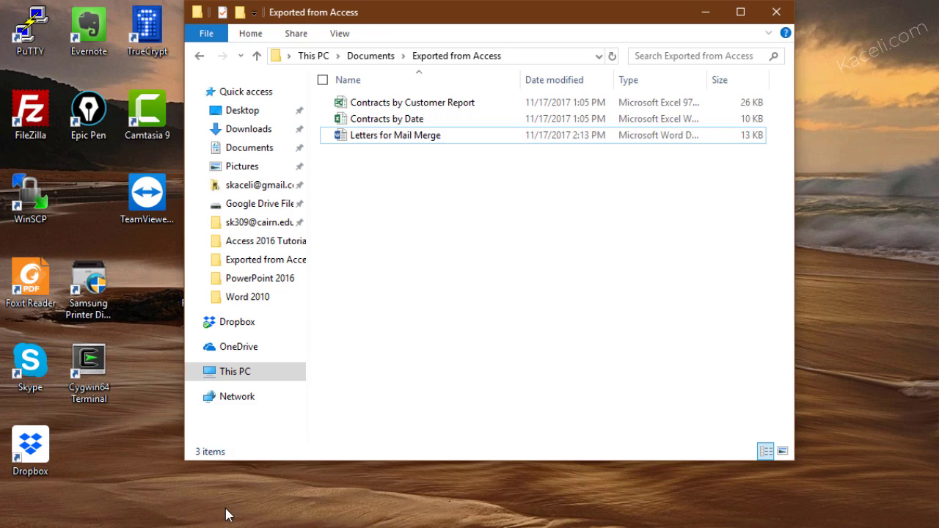
key(super)
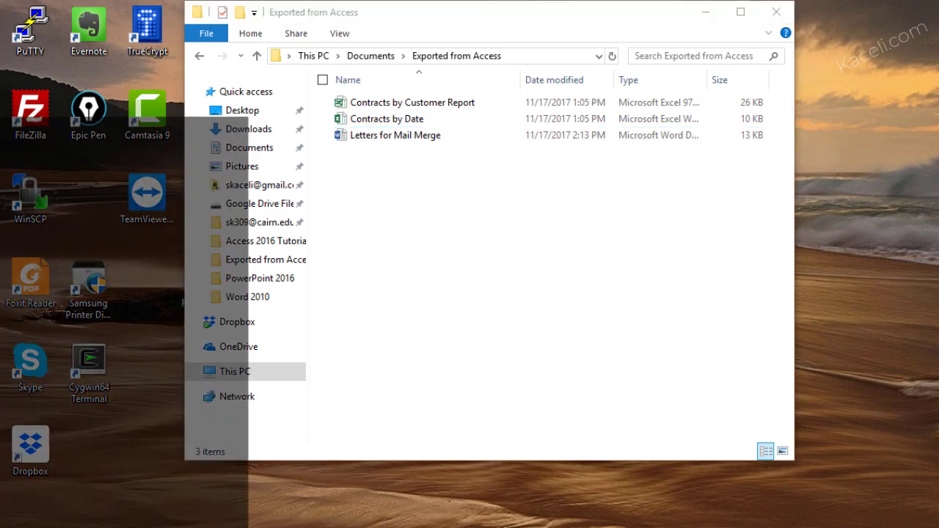
text(word)
key(Return)
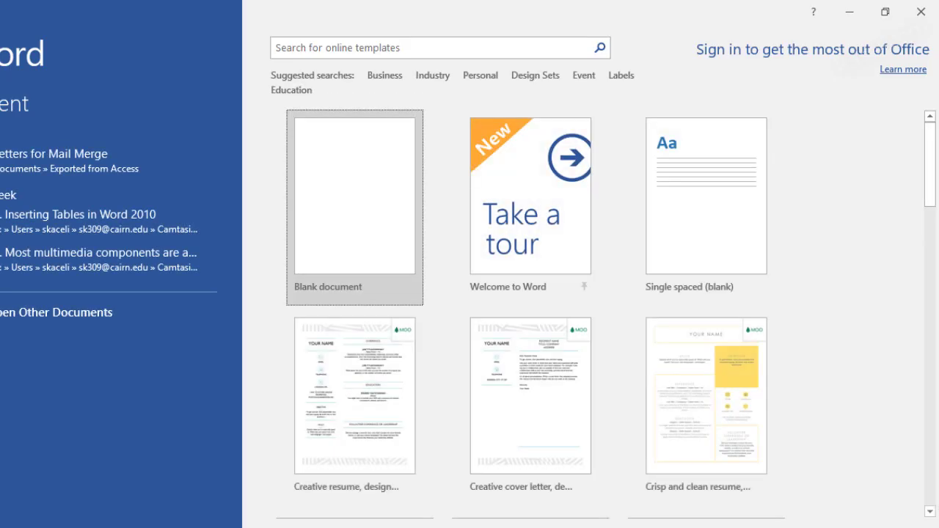
click(374, 238)
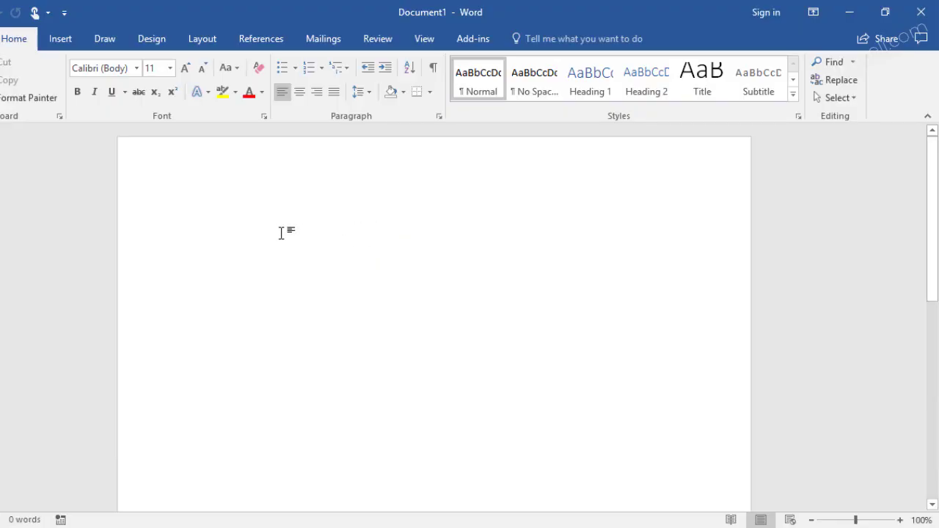
Step: Open the Start Mail Merge options for the blank document
click(334, 38)
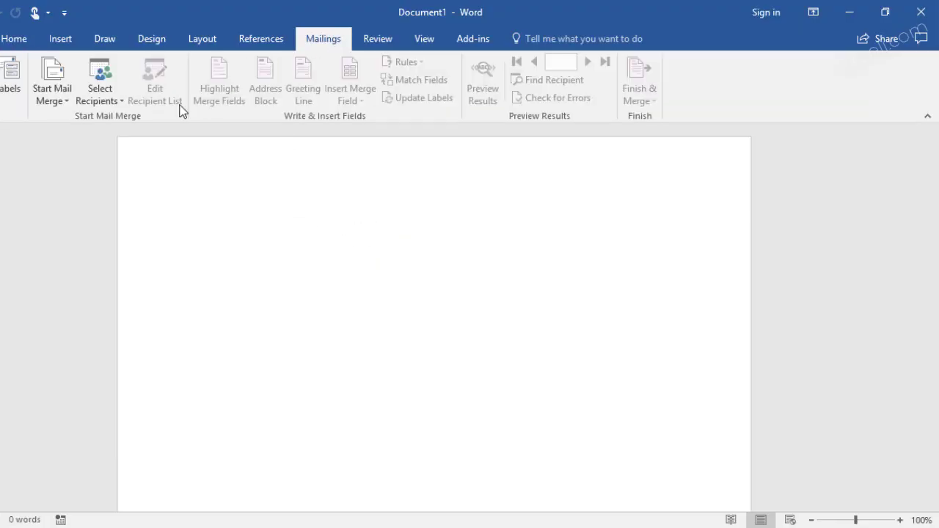
click(52, 99)
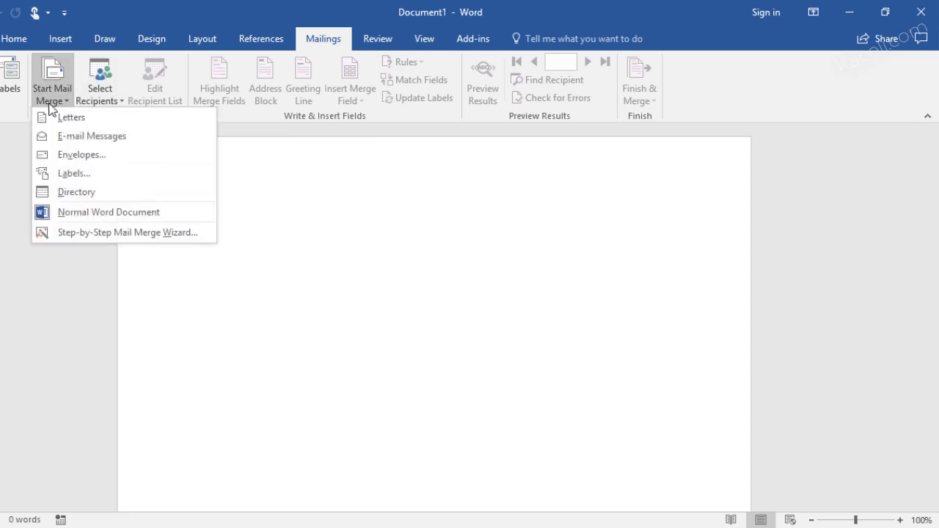
Step: Start the step-by-step mail merge wizard for letters, using the current document as the starting document
click(90, 233)
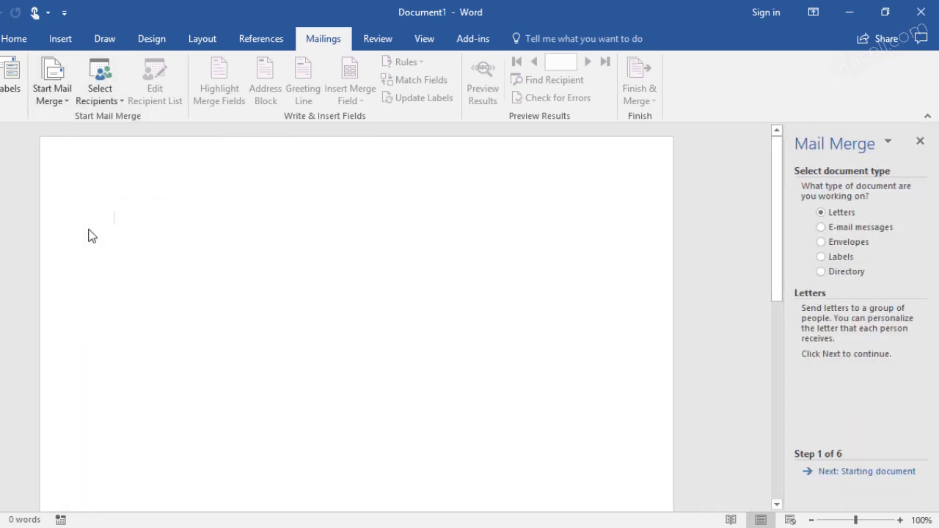
click(860, 474)
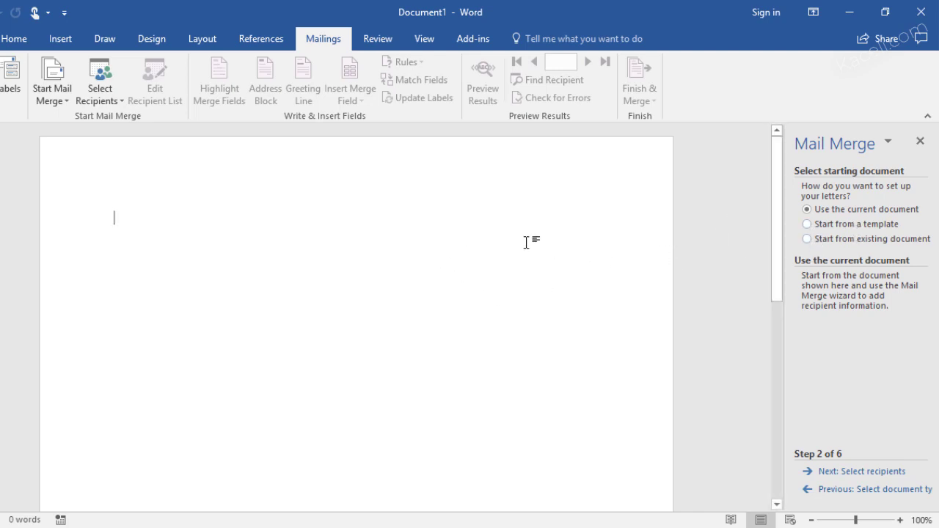
click(881, 473)
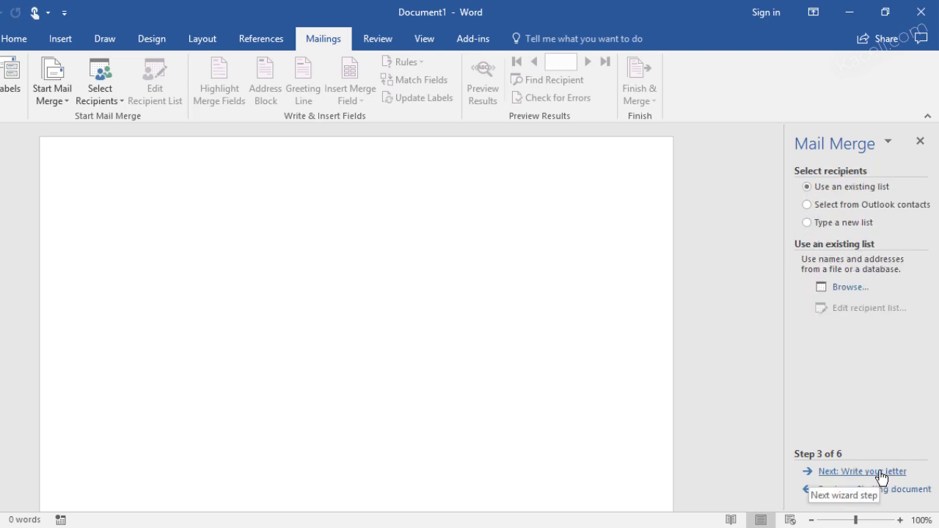
Step: Load the existing recipient list from "Customer query for mail merge" in the Access Part 2 Working File, review its columns and accept all recipients
click(844, 288)
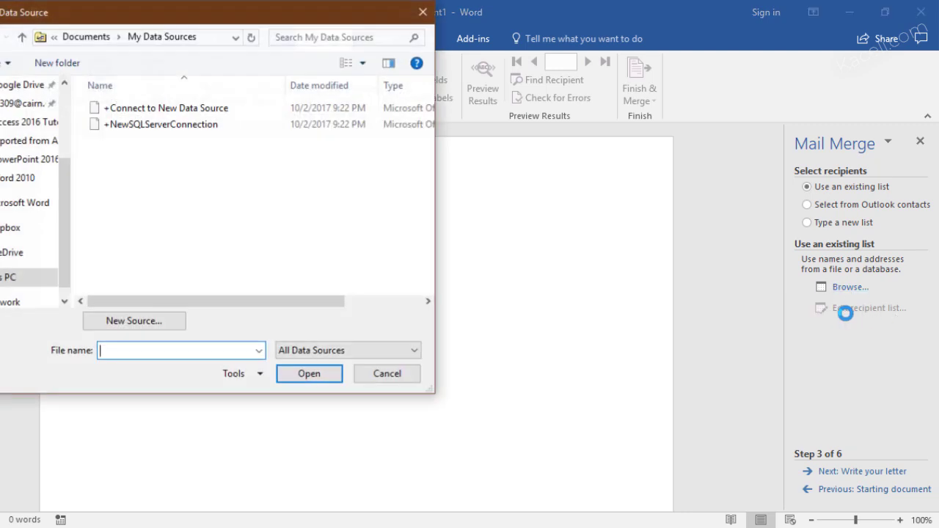
drag(69, 229, 66, 157)
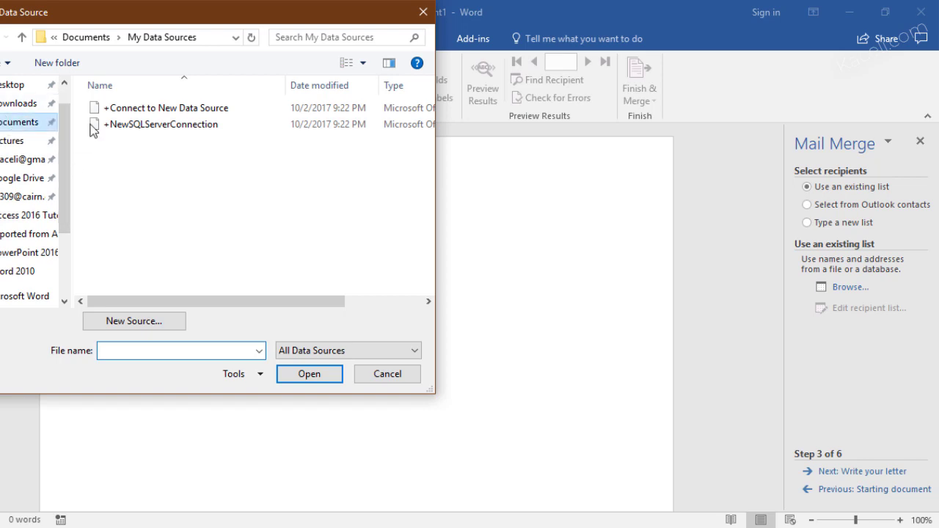
double_click(220, 241)
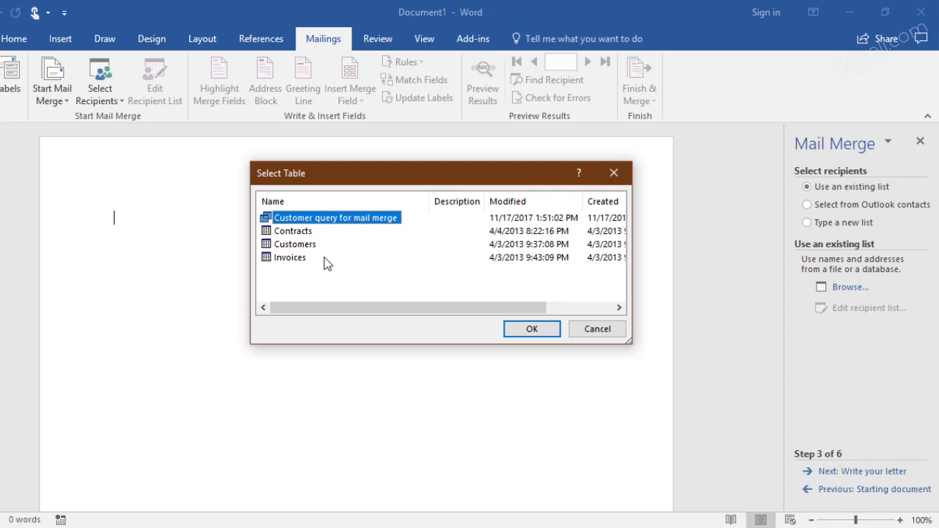
click(540, 334)
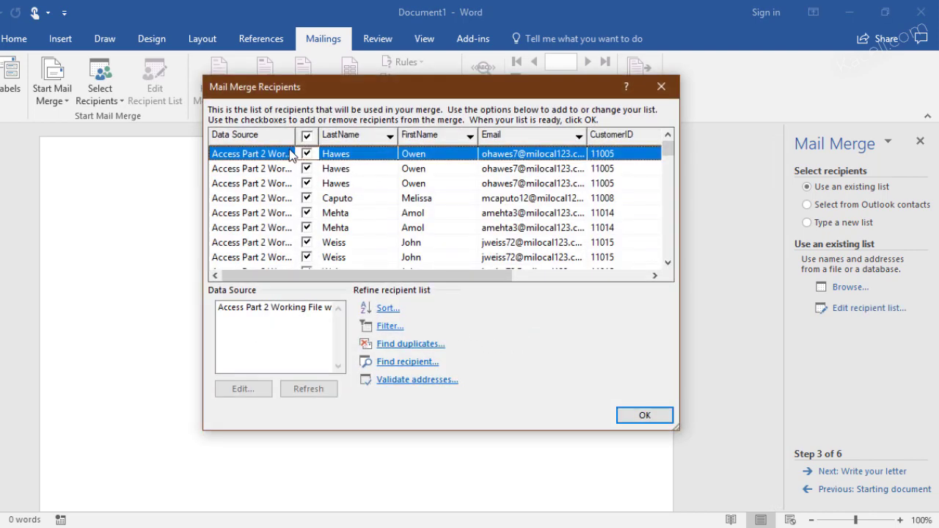
scroll(346, 203, down, 1)
scroll(348, 204, up, 1)
drag(503, 282, 644, 285)
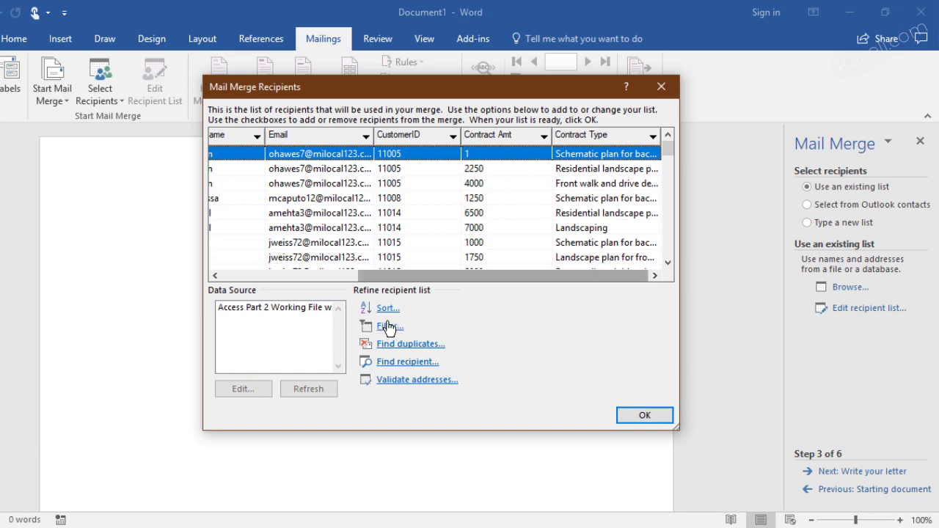
click(636, 417)
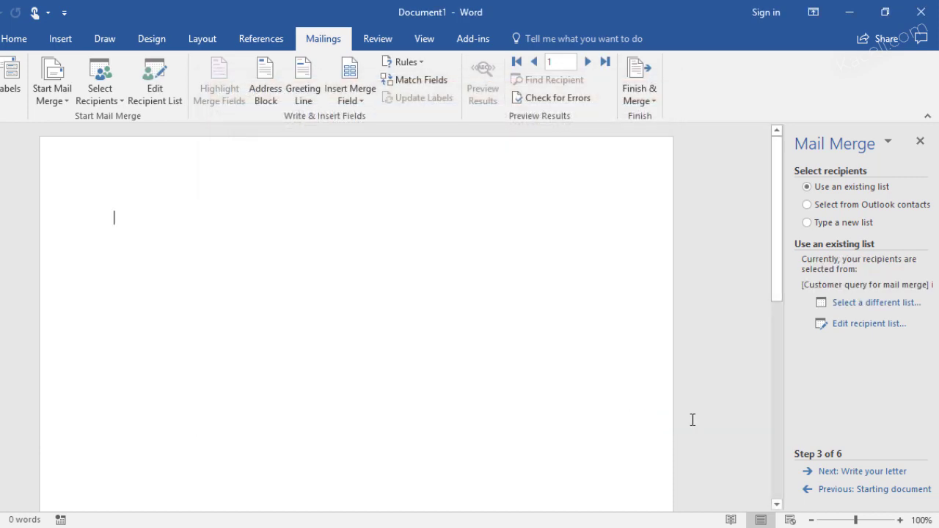
Step: Begin the letter with "Dear" followed by the FirstName and LastName merge fields, and leave blank space below
click(837, 472)
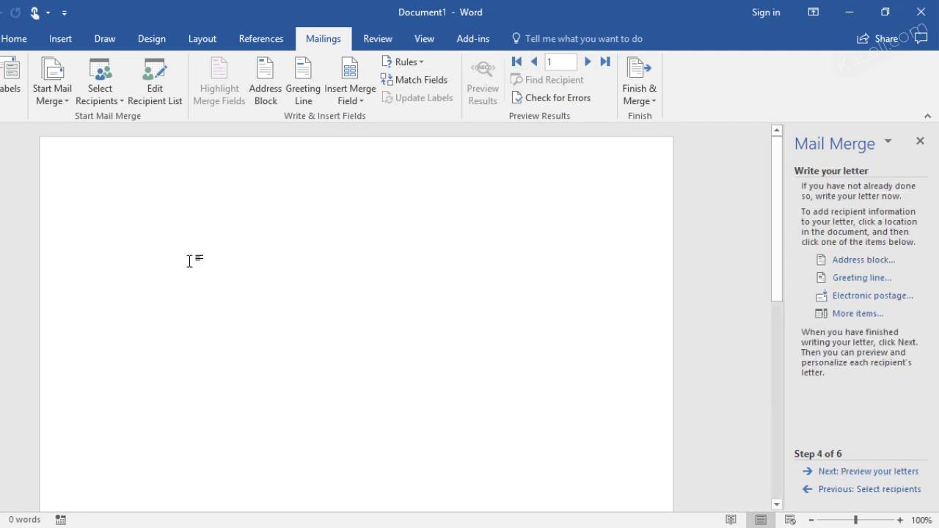
text(Dear)
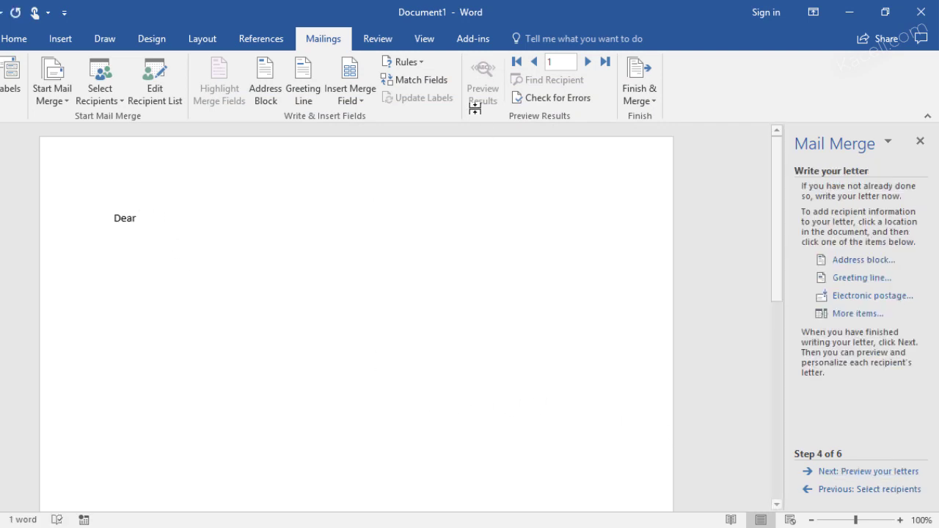
click(362, 102)
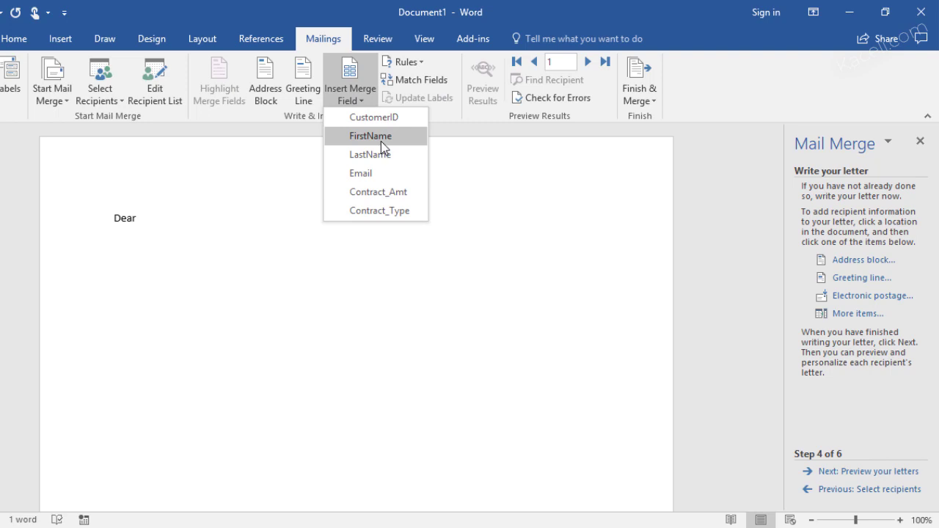
click(381, 139)
click(352, 103)
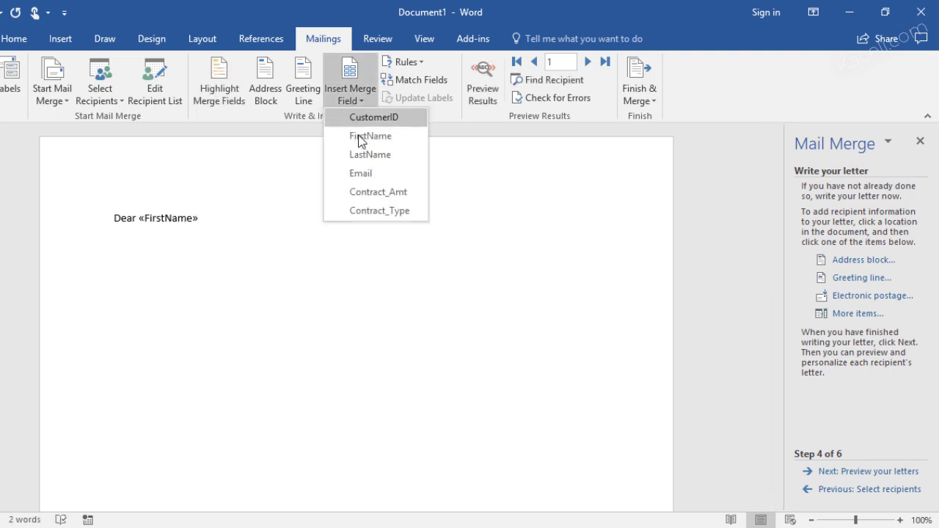
click(365, 152)
key(Return)
key(Return)
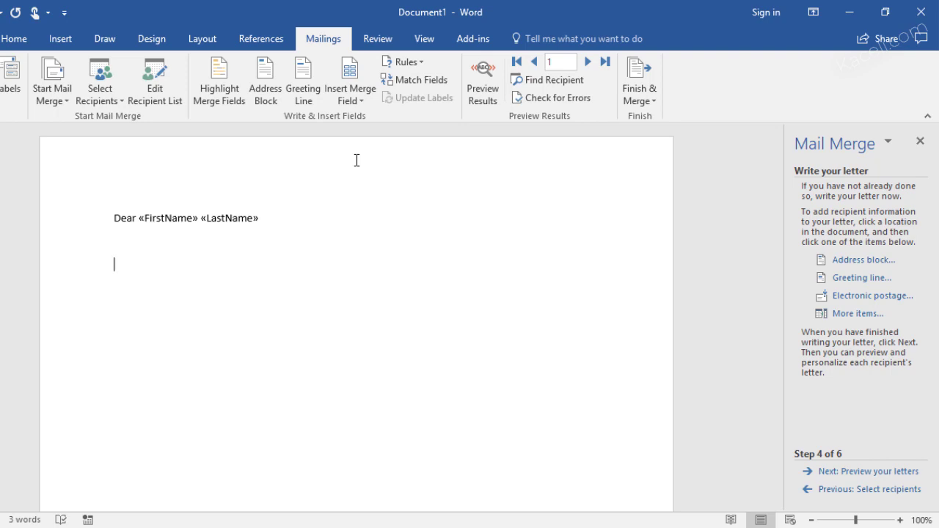
Step: Add the body text "Thank you for your contract:" followed by the Contract_Amt merge field
text(Thank you for your contract:)
click(351, 100)
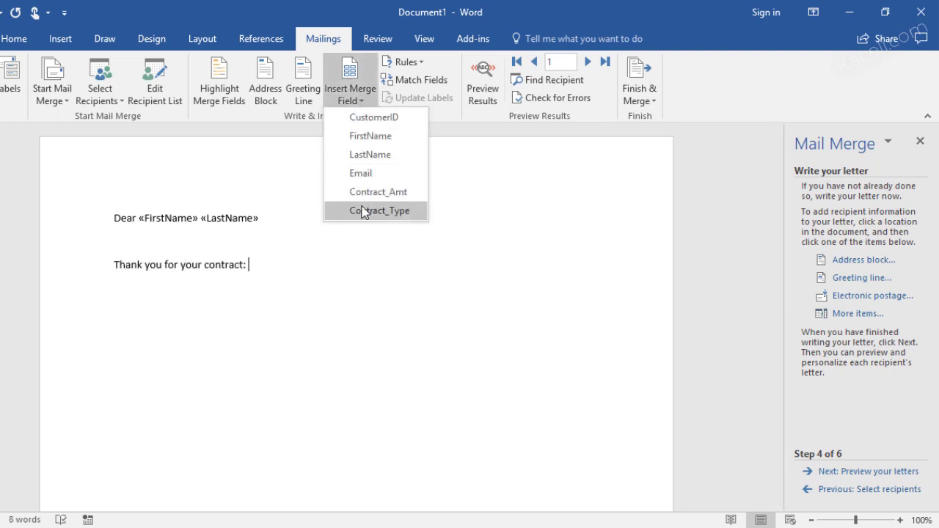
click(364, 192)
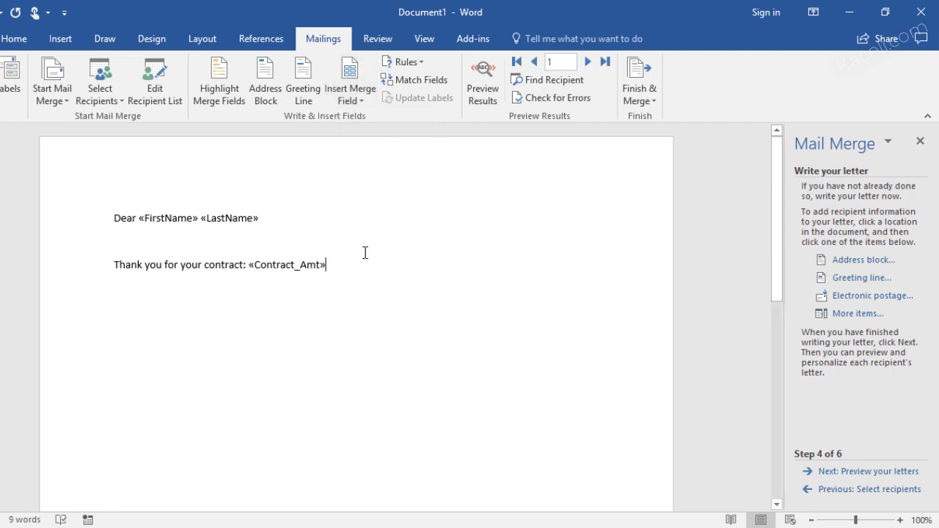
Step: Extend the body text to "contract type:" and insert the Contract_Type merge field and a comma before the Contract_Amt field
click(249, 266)
key(BackSpace)
text(type:)
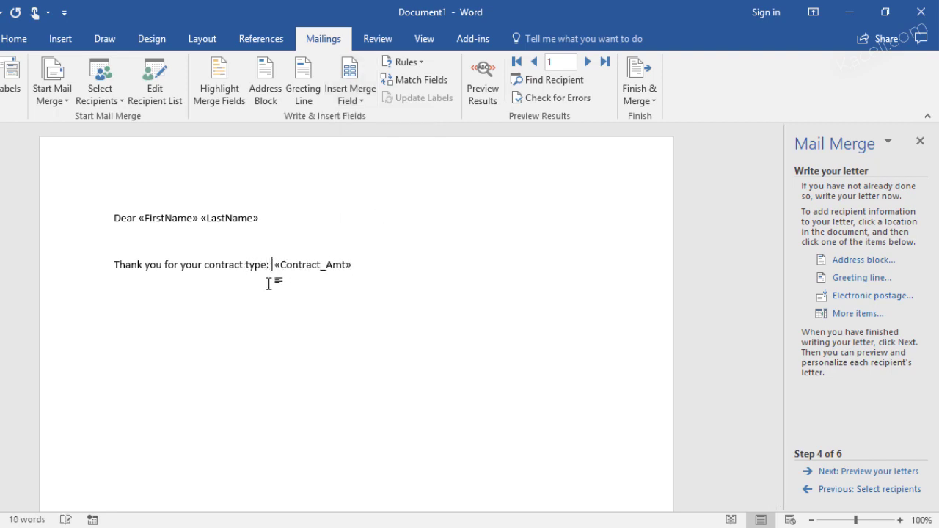
click(341, 106)
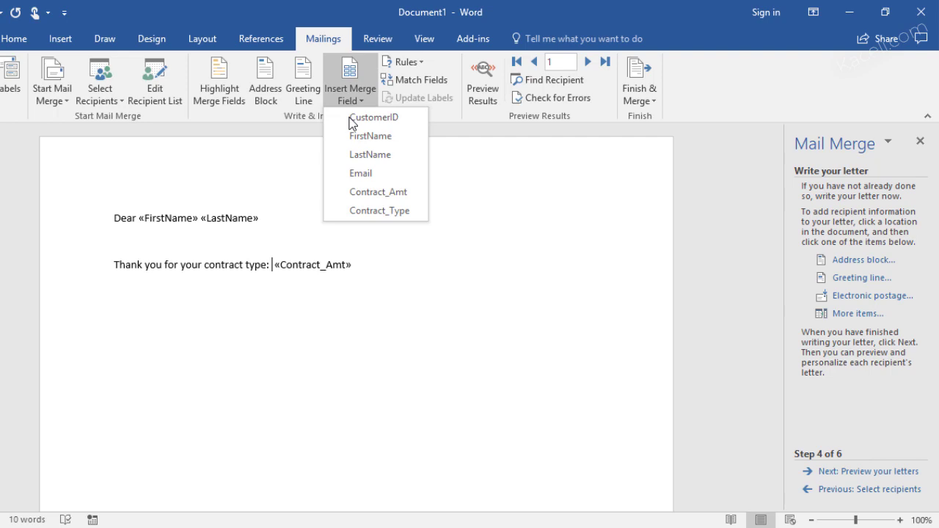
click(374, 212)
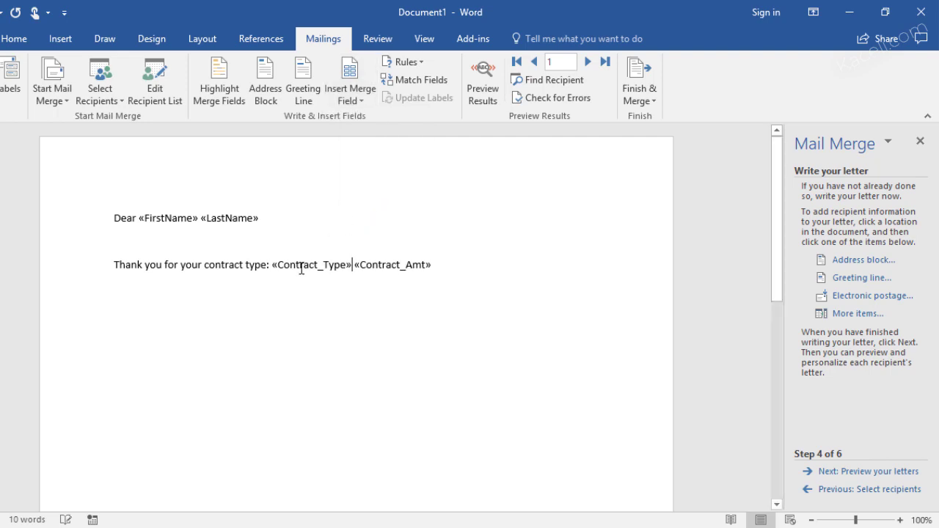
text(,)
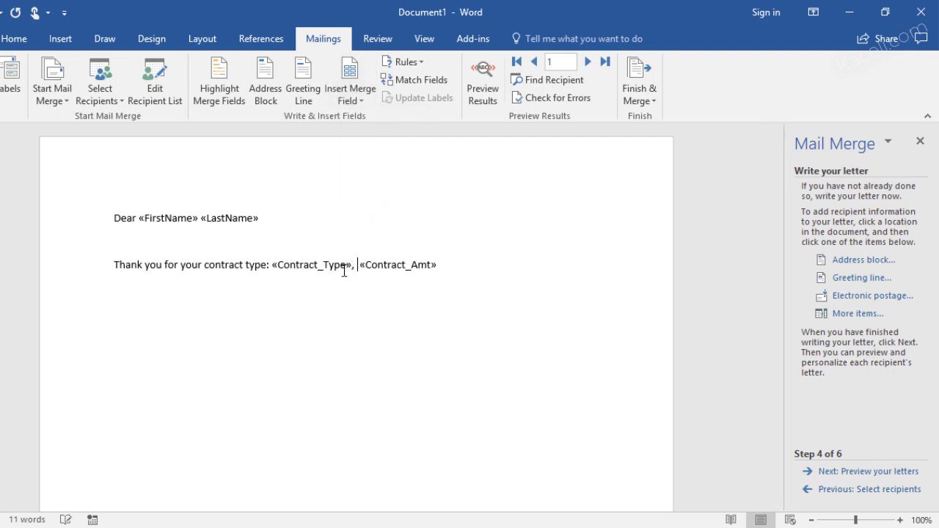
Step: End the body sentence with a period and add the closing "Thanks," below it
click(457, 271)
text(. )
text(Thanks,)
Step: Preview the first recipient's letter and check the merged contract type and contract amount
click(874, 471)
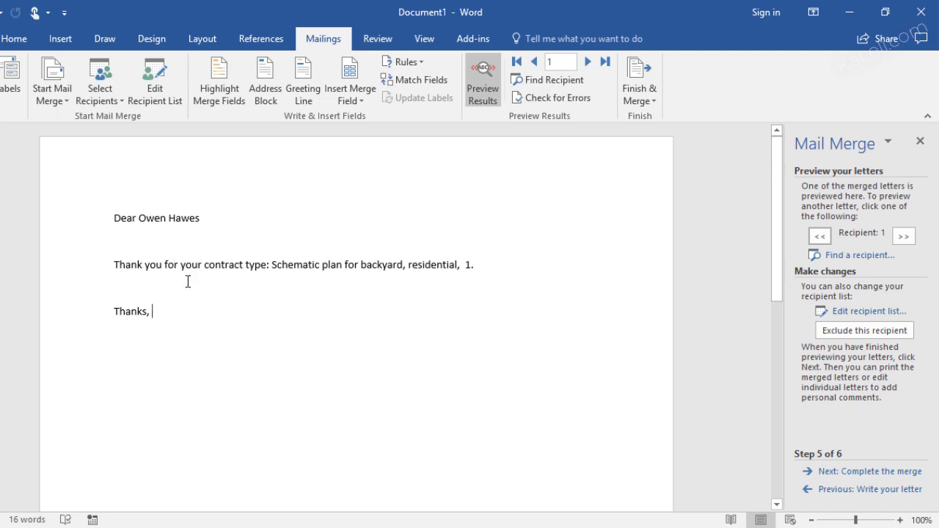
drag(348, 265, 381, 270)
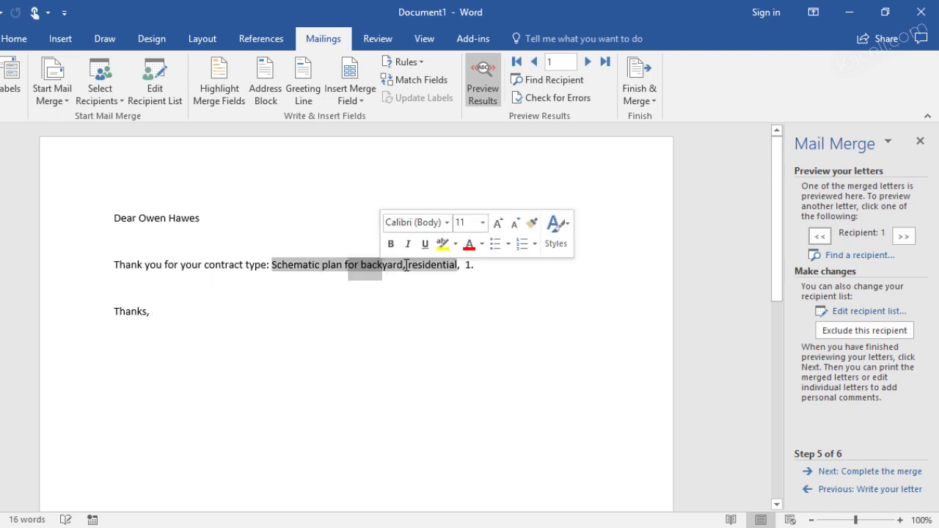
click(419, 265)
click(460, 273)
click(470, 270)
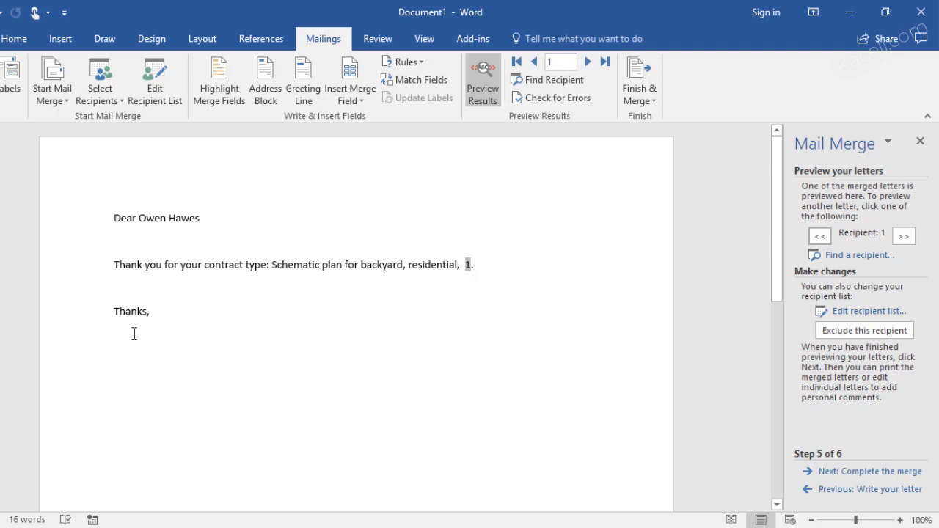
click(157, 313)
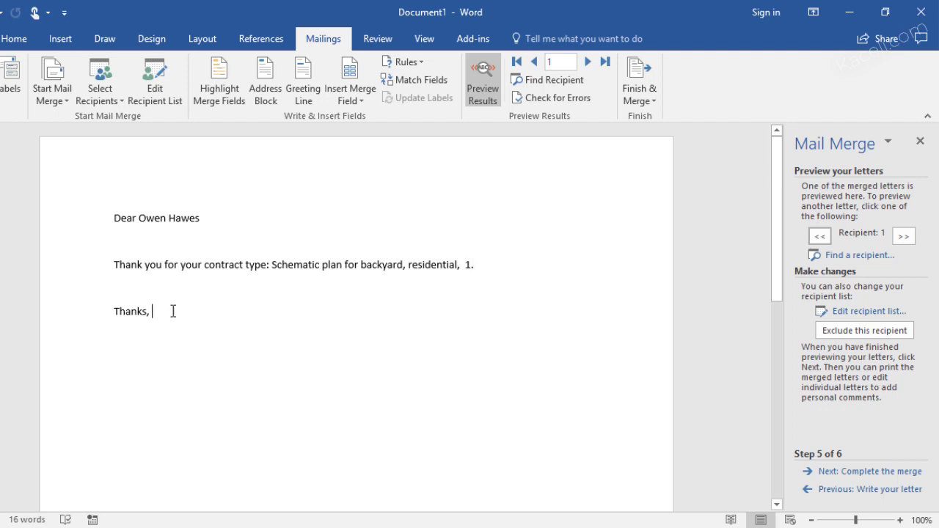
Step: Complete the merge by generating individual letters for all records in a new document, and look through the letters
click(872, 473)
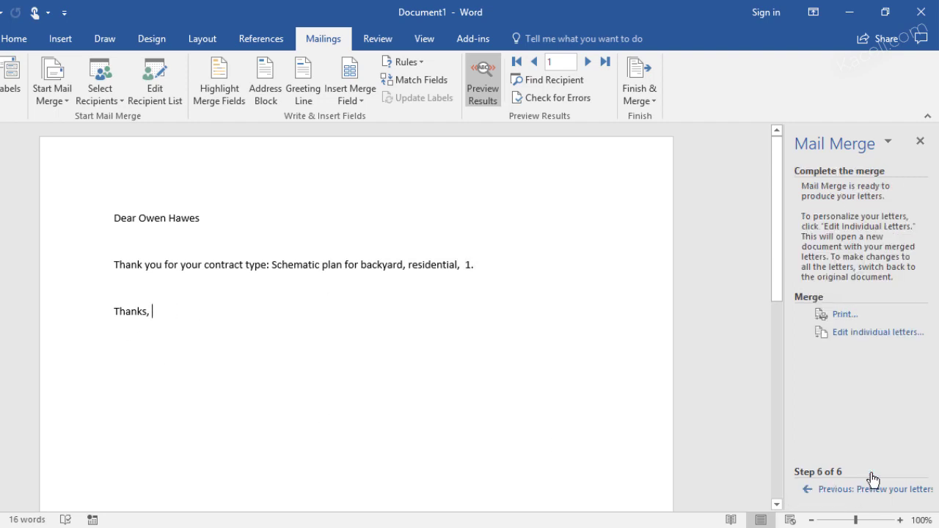
click(850, 334)
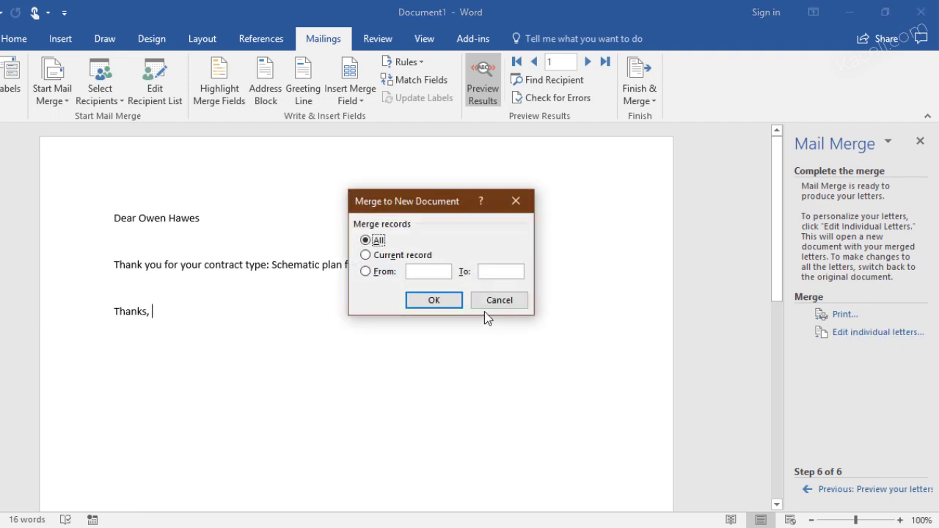
click(433, 302)
scroll(306, 361, down, 5)
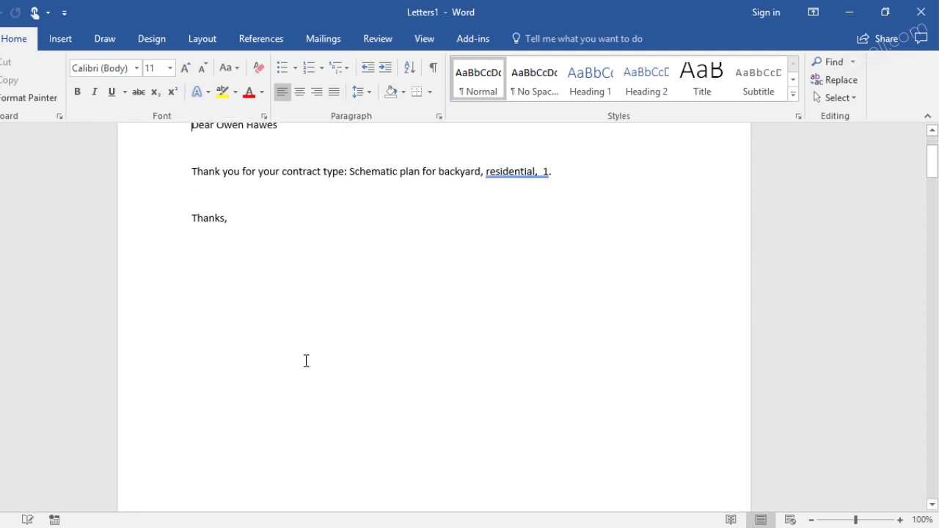
scroll(292, 382, down, 20)
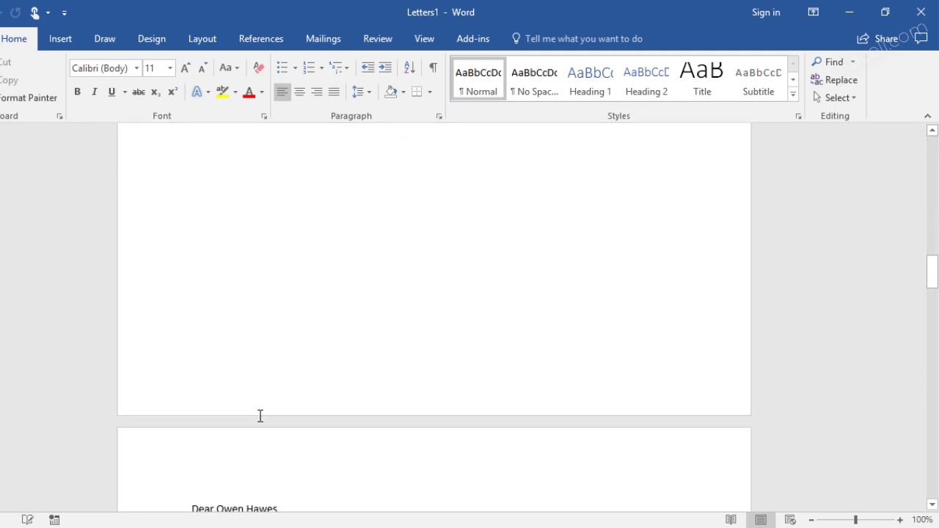
scroll(279, 411, down, 20)
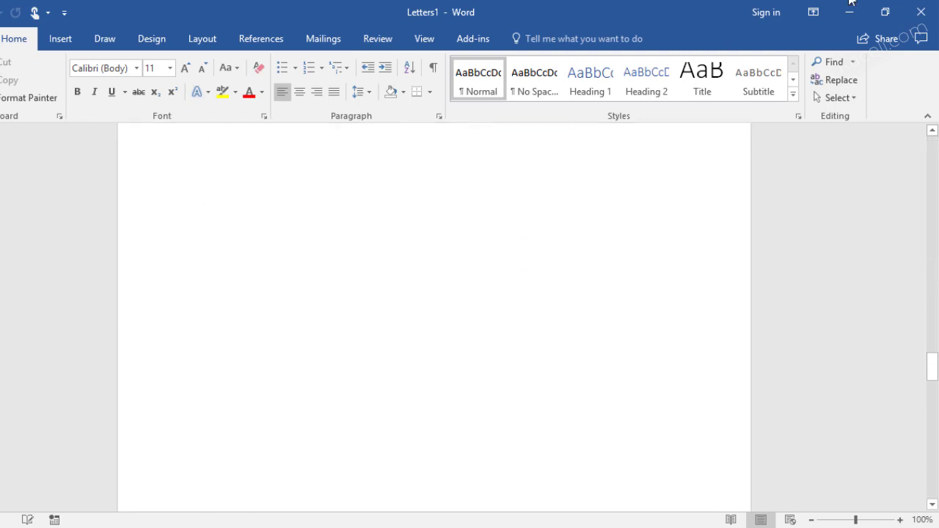
Step: Close the merged letters and the main mail merge document without saving, returning to the Access database
click(922, 13)
click(449, 304)
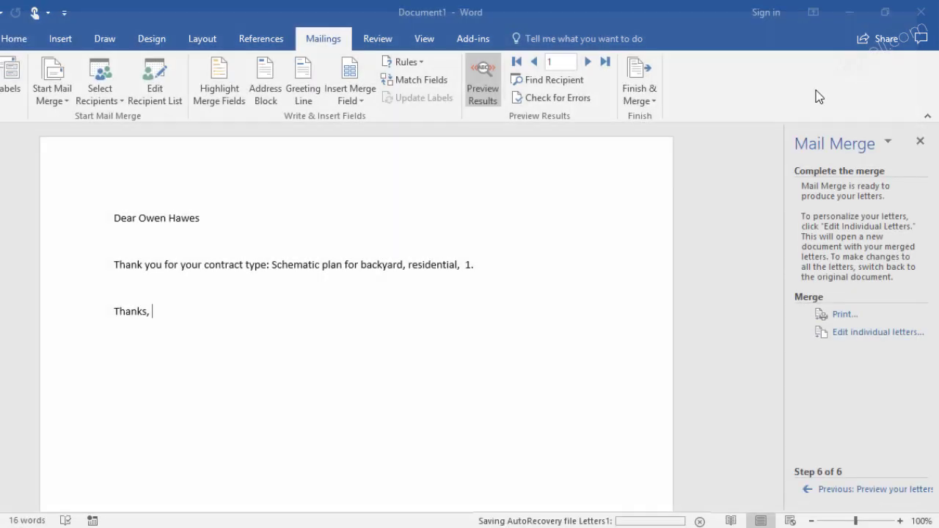
click(921, 13)
click(466, 293)
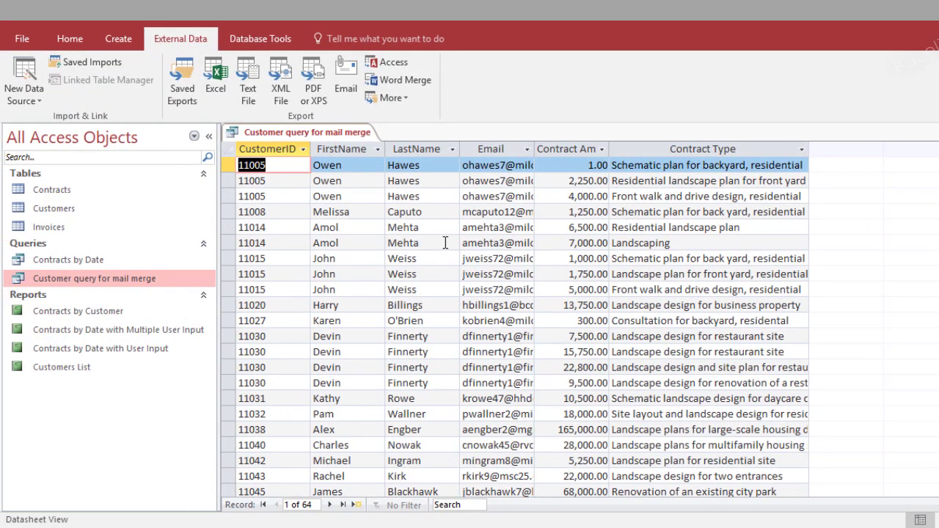
Step: Open the Customers table and examine the filter options of its Email column without applying any
double_click(54, 208)
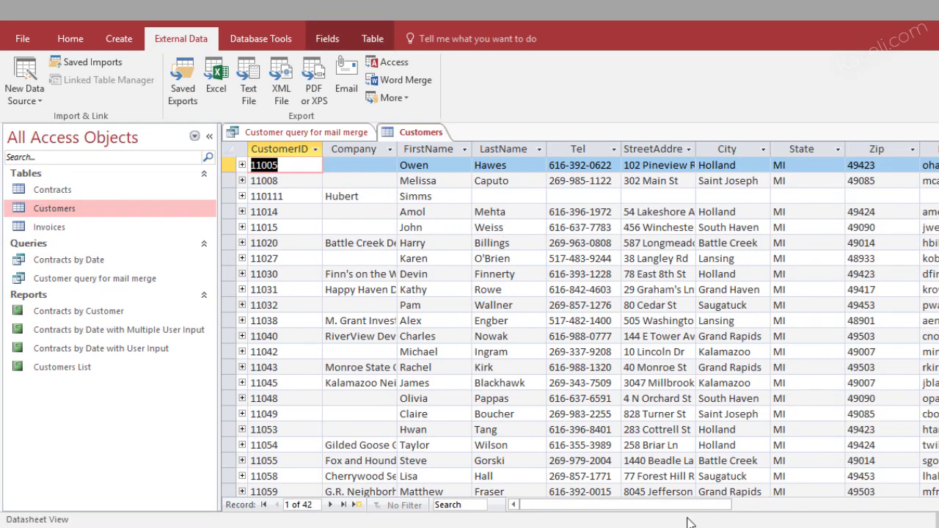
click(811, 506)
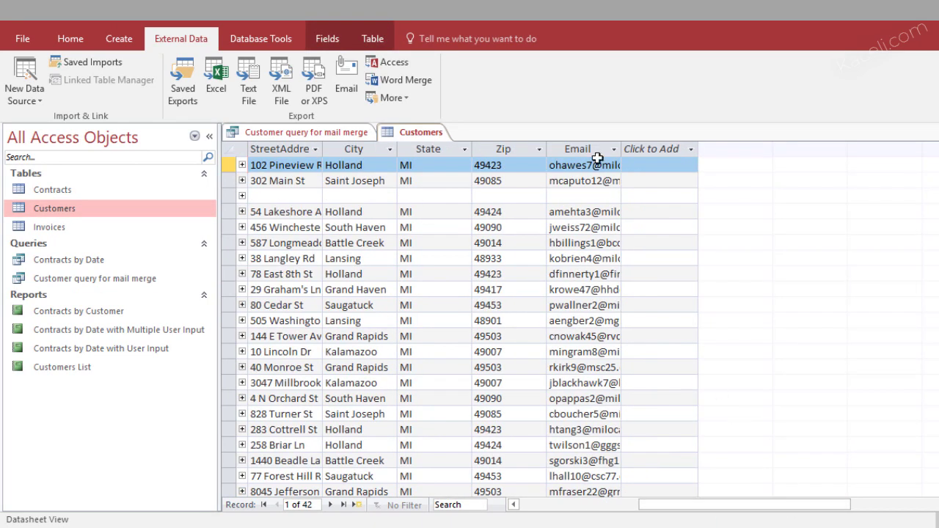
click(620, 150)
click(615, 149)
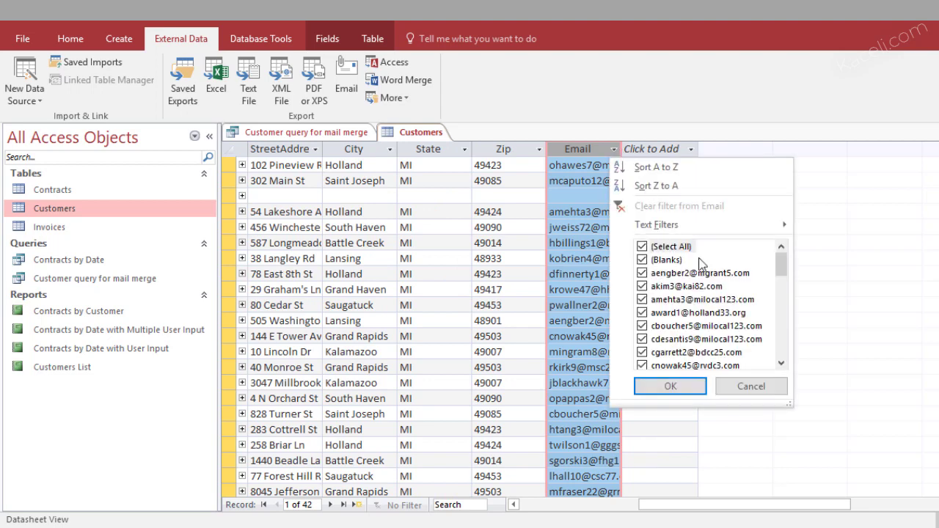
click(753, 387)
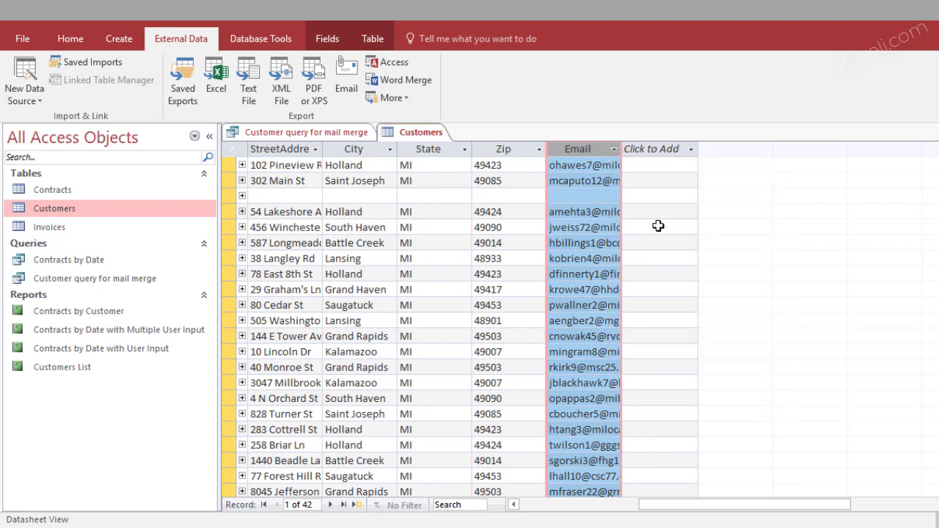
Step: Widen the Email column of the Customers table so the full addresses fit, dismissing any column menus that open
click(619, 150)
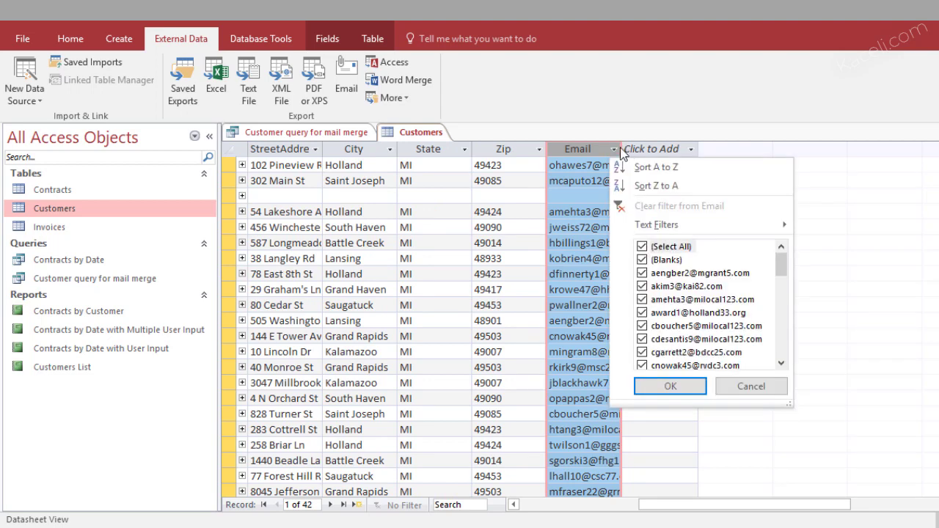
click(751, 385)
drag(621, 145, 683, 156)
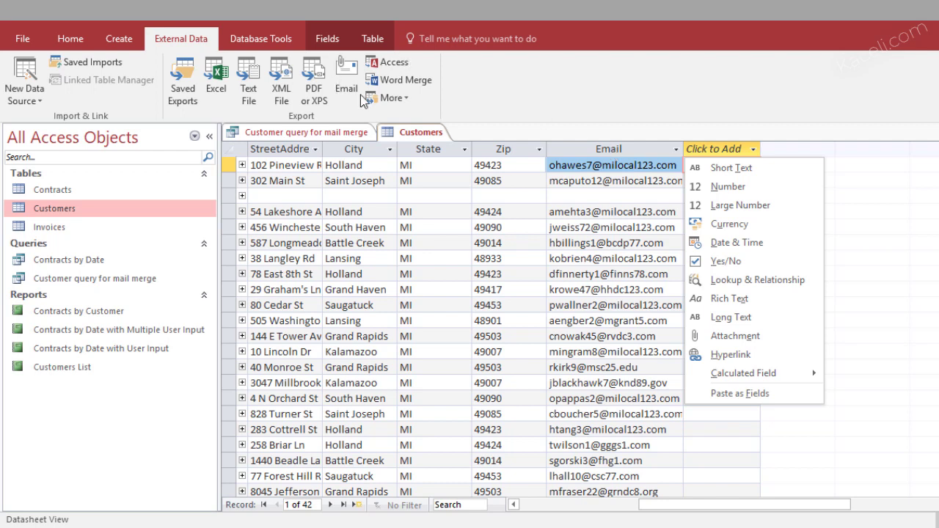
click(640, 386)
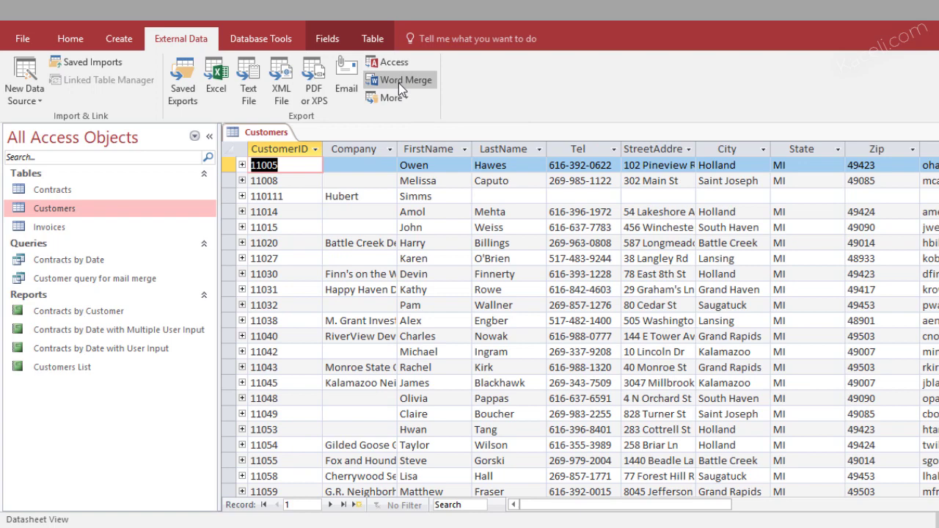
Step: Start a Word mail merge from the Customers table, creating a new document and linking the data to it
click(399, 83)
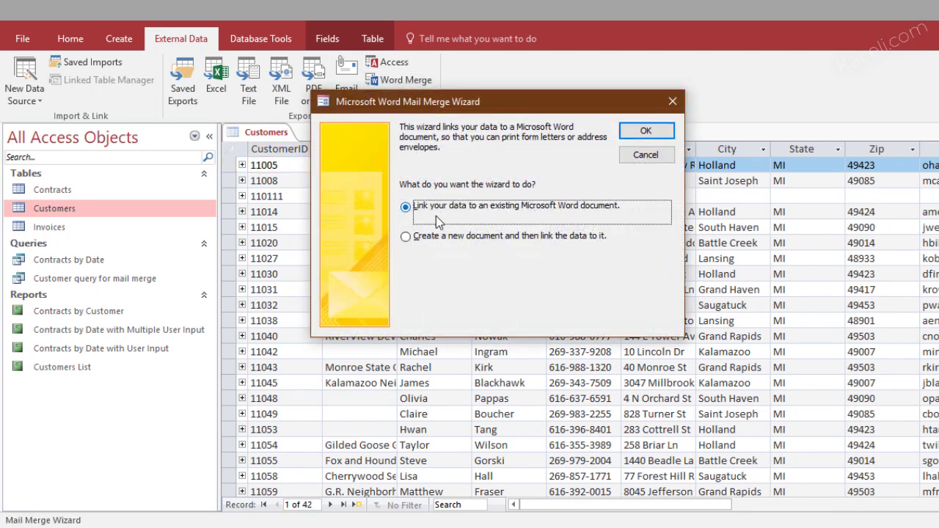
click(450, 239)
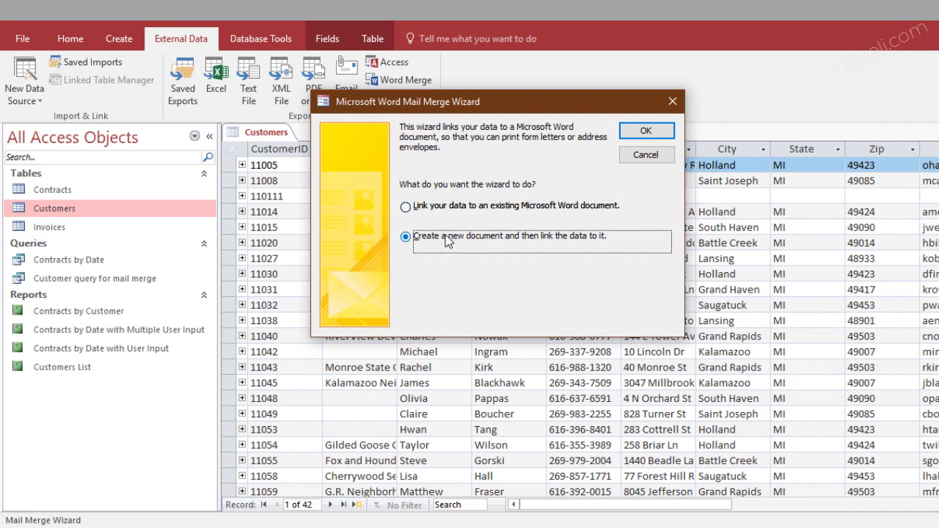
click(643, 132)
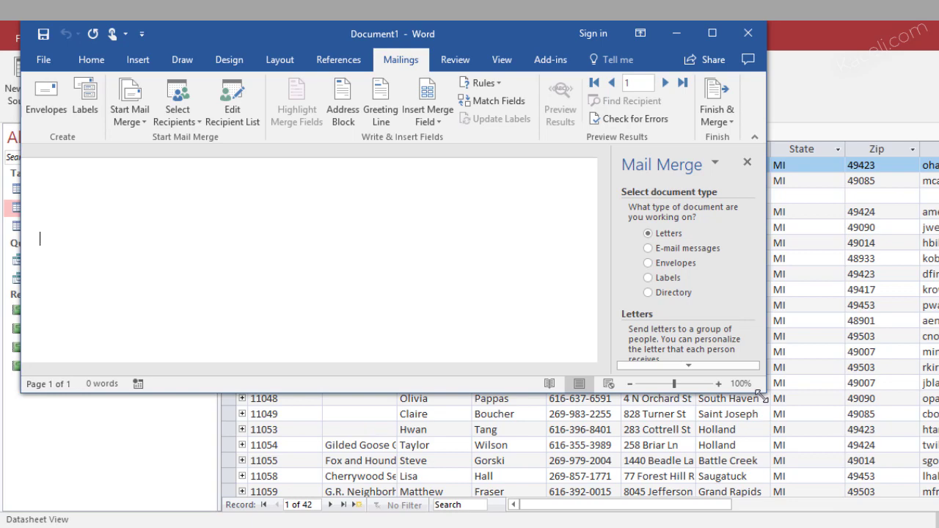
Step: Set the merge type to e-mail messages, using the current document and the existing Customers list, and advance to writing the message
drag(766, 392, 892, 481)
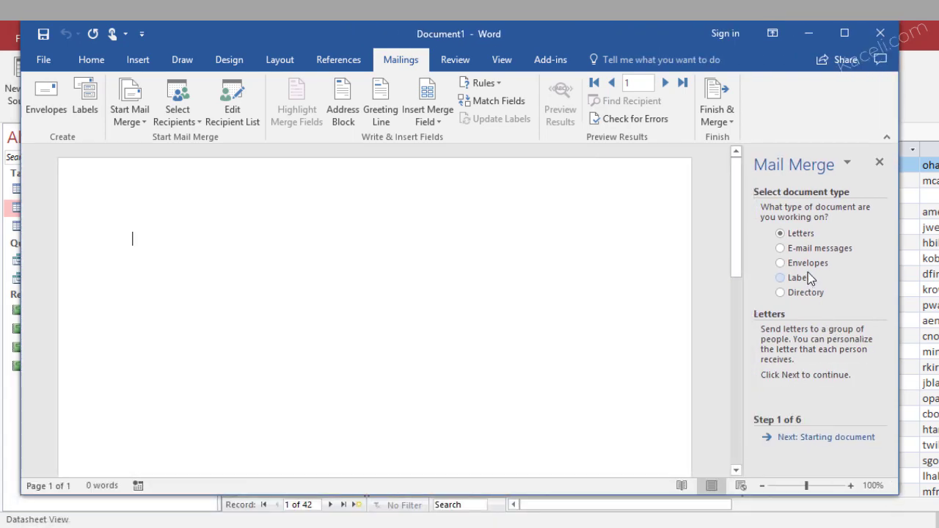
click(782, 248)
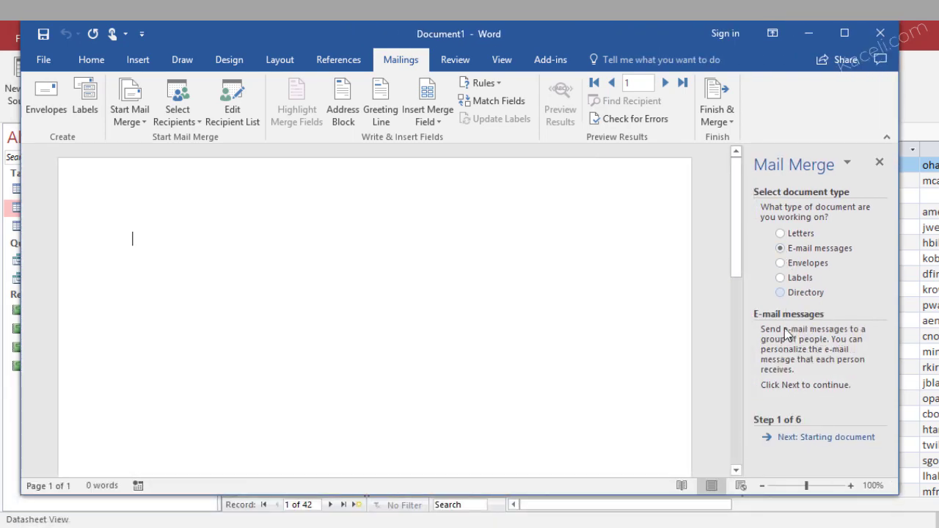
click(818, 441)
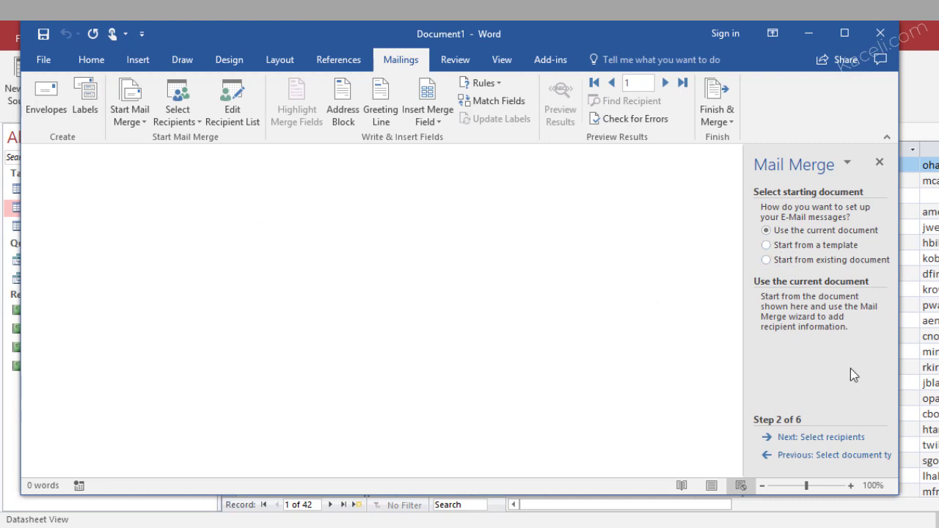
click(830, 437)
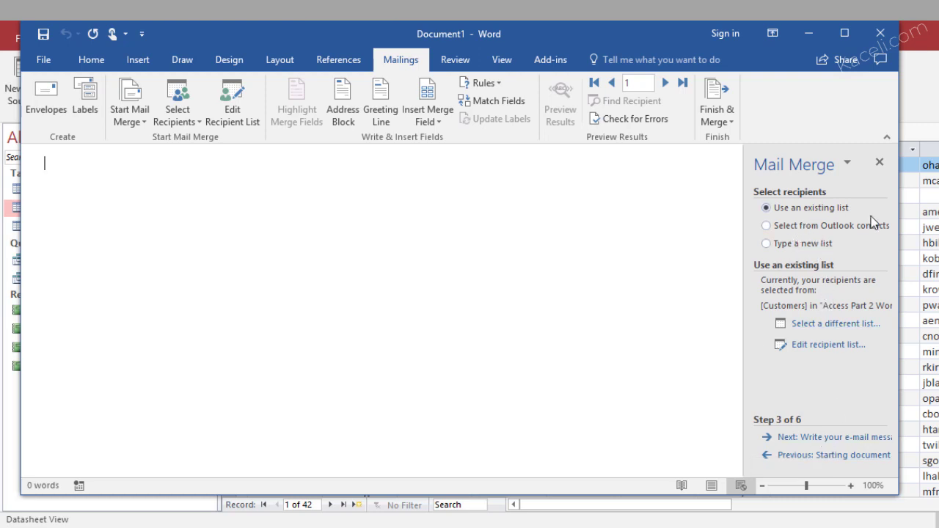
click(821, 440)
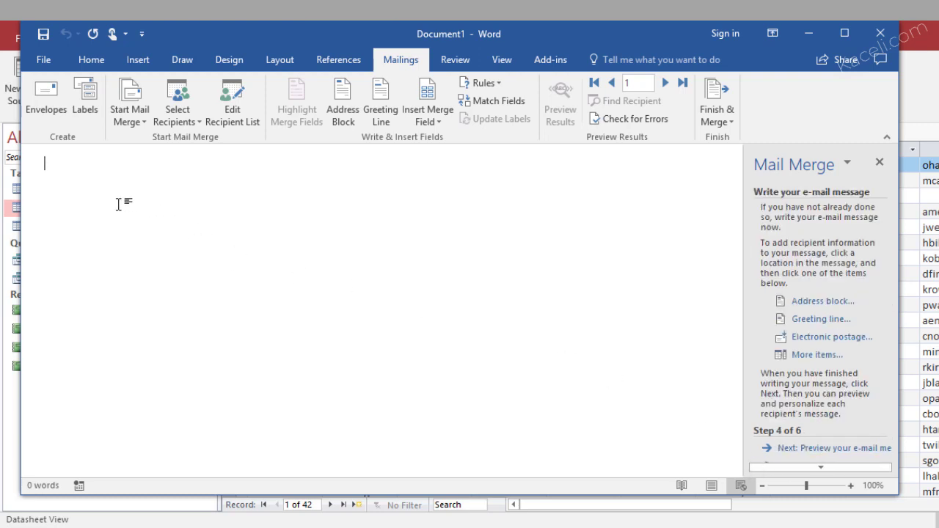
Step: Write the greeting line "Dear «FirstName» «LastName»," using the FirstName and LastName merge fields
text(Dear)
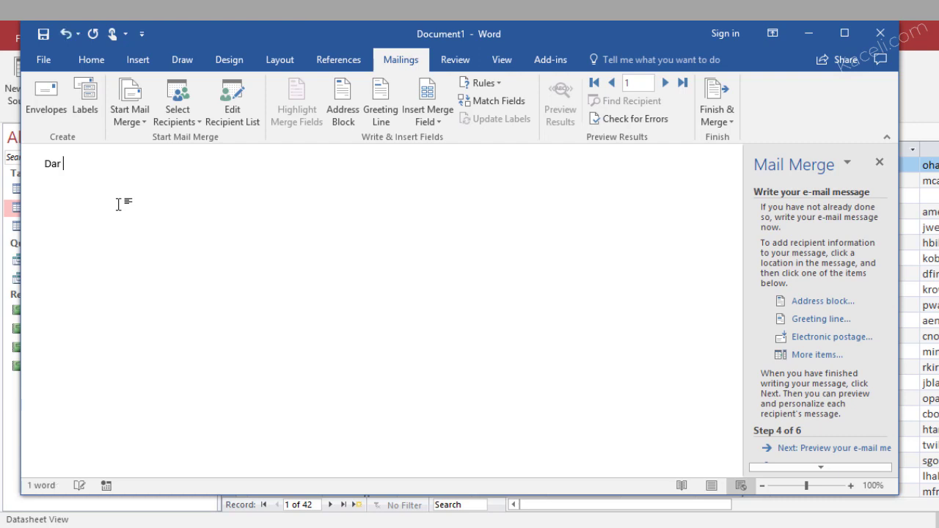
key(BackSpace)
key(BackSpace)
text(ar)
click(428, 116)
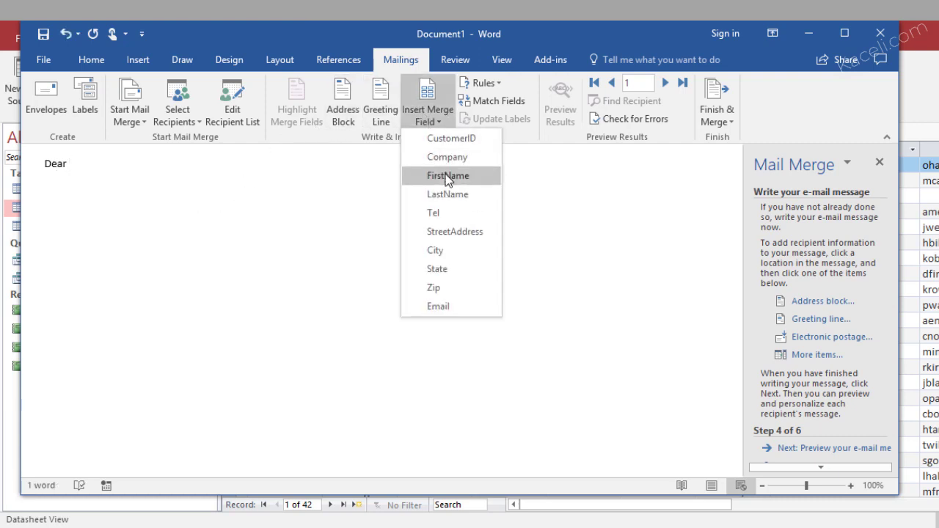
click(447, 175)
click(435, 115)
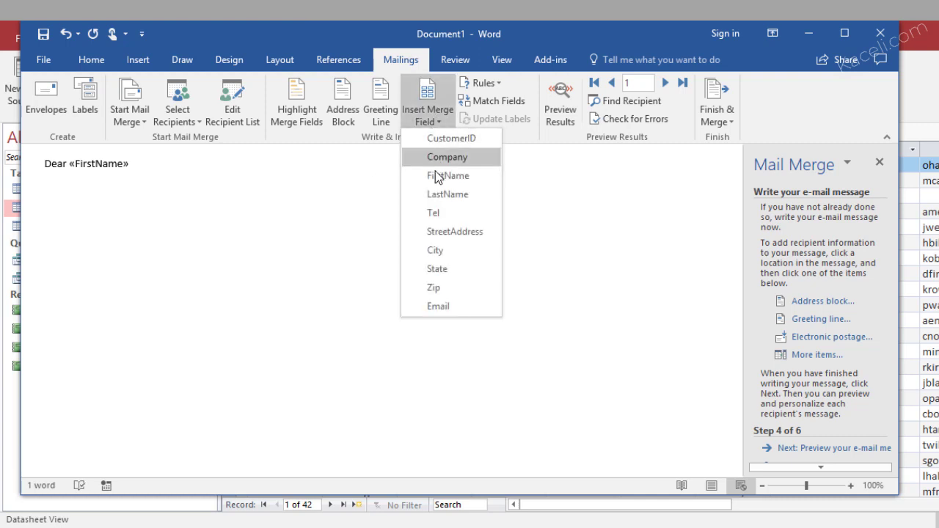
click(446, 194)
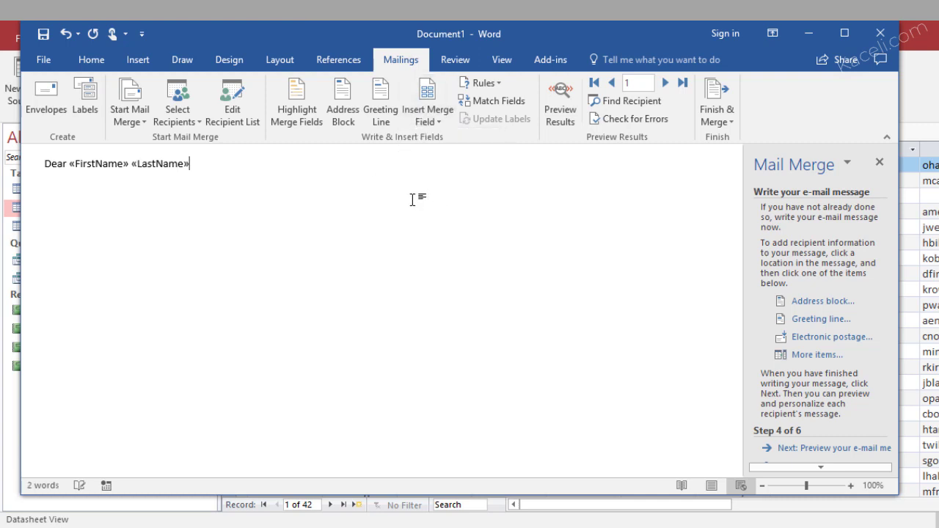
text(,  )
Step: Add the line "Here is the information you have on file with us:" and a "Name:" line with the FirstName and LastName merge fields
text(Here is the information you have on file with us:)
key(Return)
text(Name:)
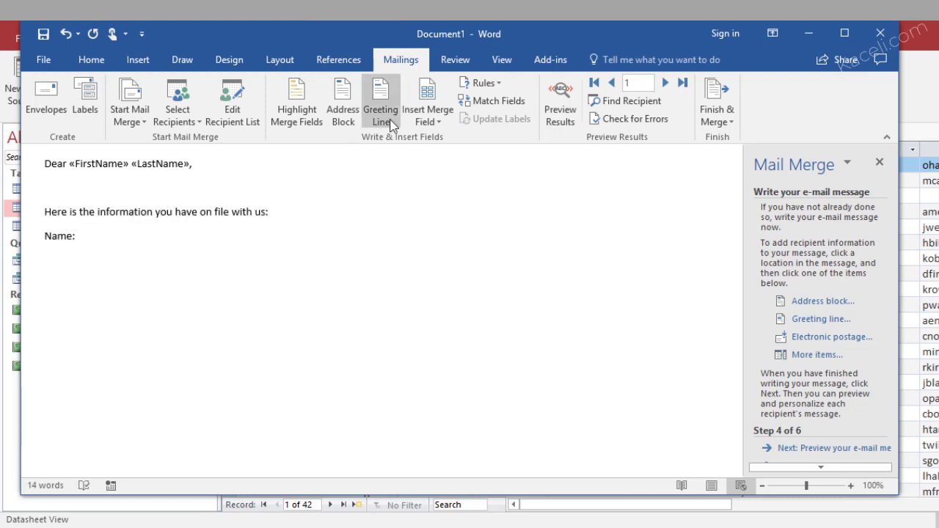
click(429, 116)
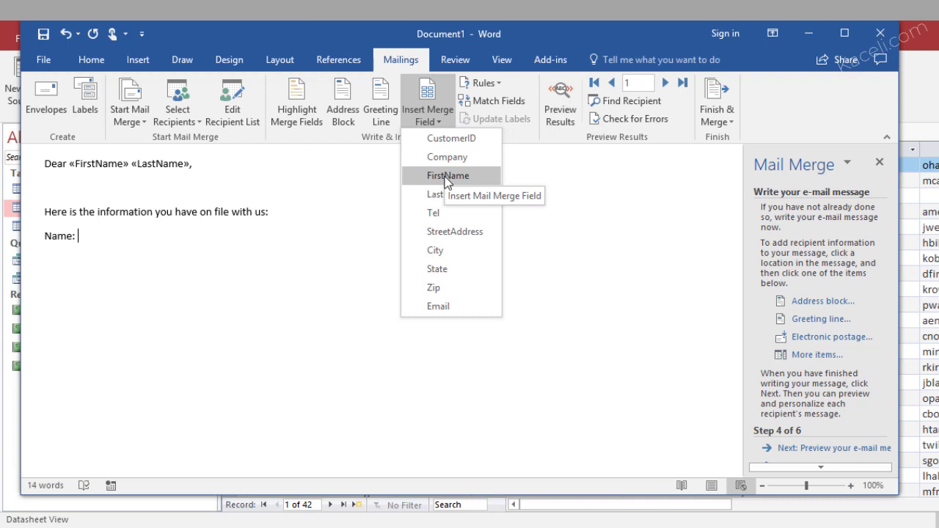
click(445, 176)
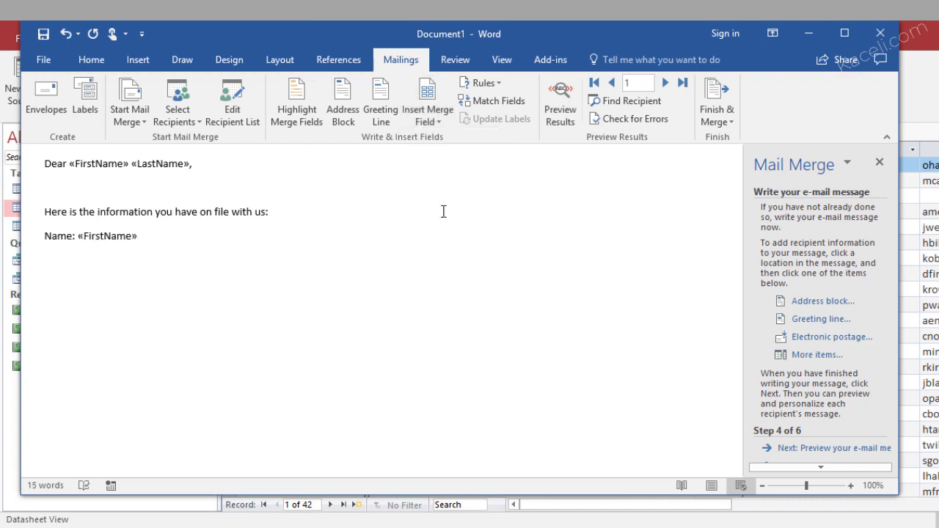
click(430, 117)
click(439, 195)
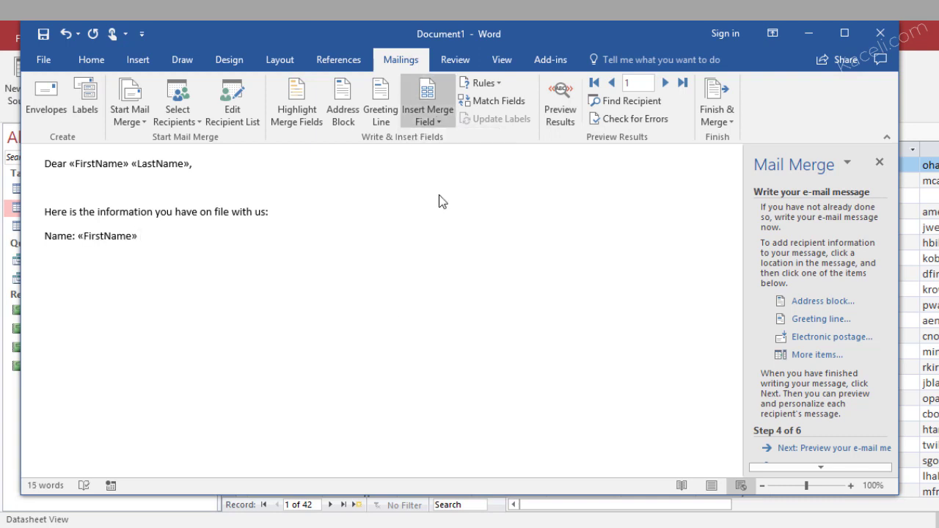
Step: Add an "Address:" label below the name line, with the StreetAddress merge field on the line beneath it
key(Return)
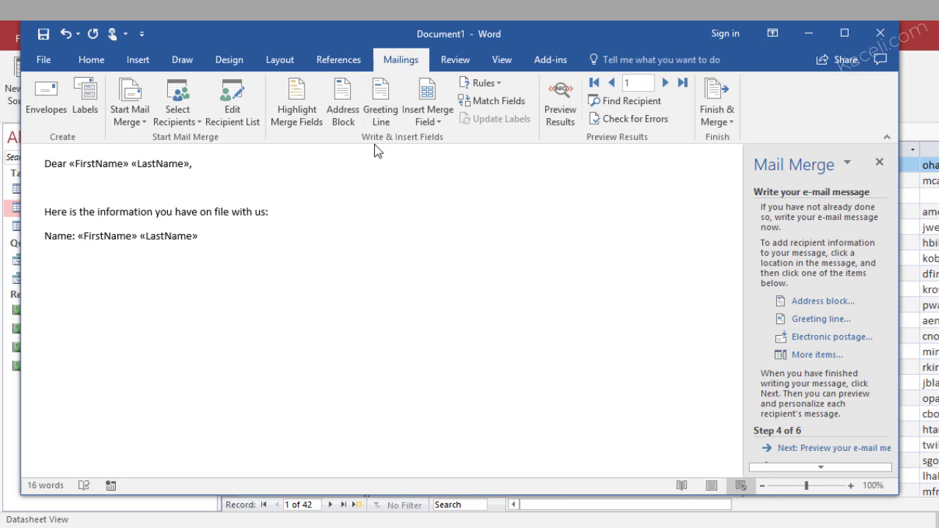
click(426, 117)
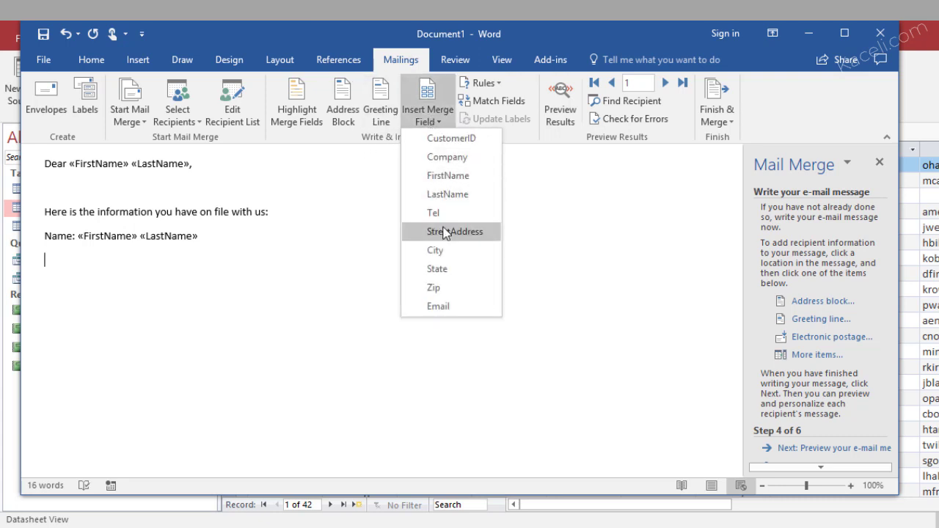
click(57, 259)
text(Address:)
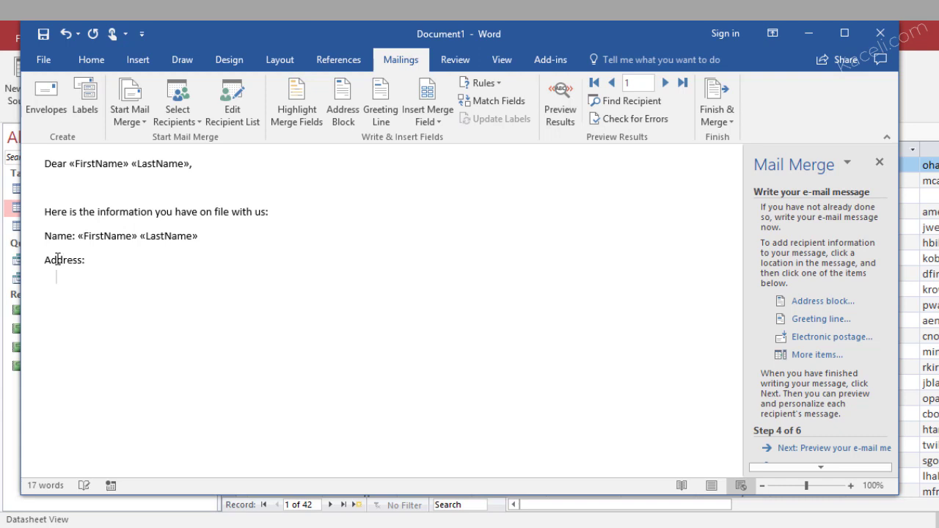
click(427, 121)
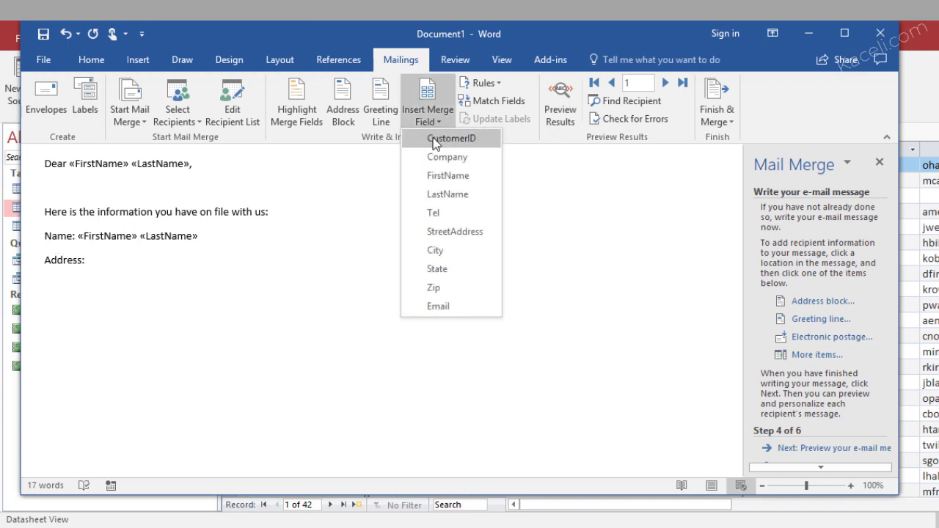
click(444, 230)
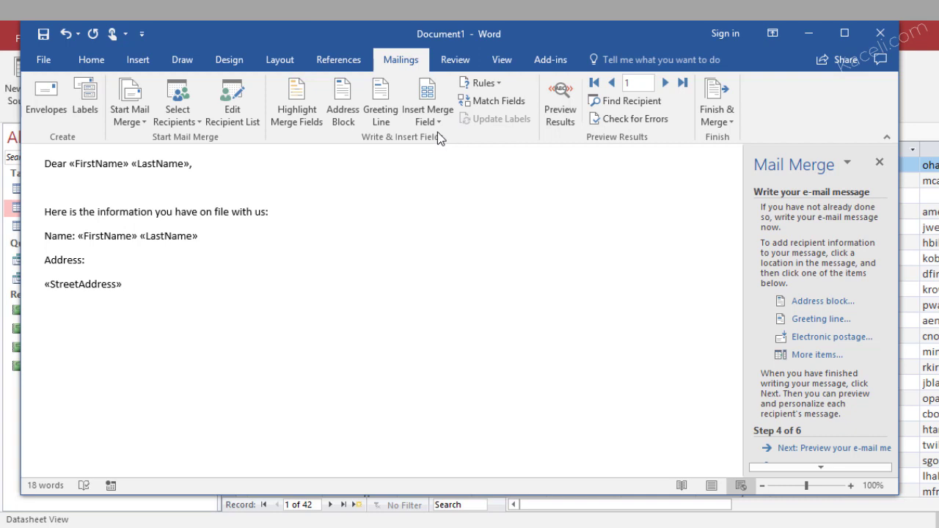
Step: Complete the address with the City and State merge fields separated by a comma on one line and Zip on the next
key(Return)
click(427, 116)
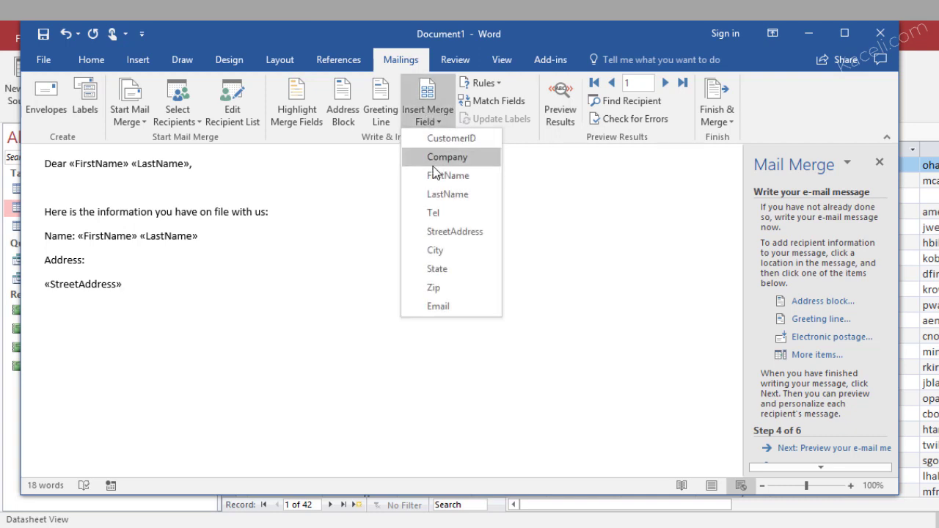
click(435, 249)
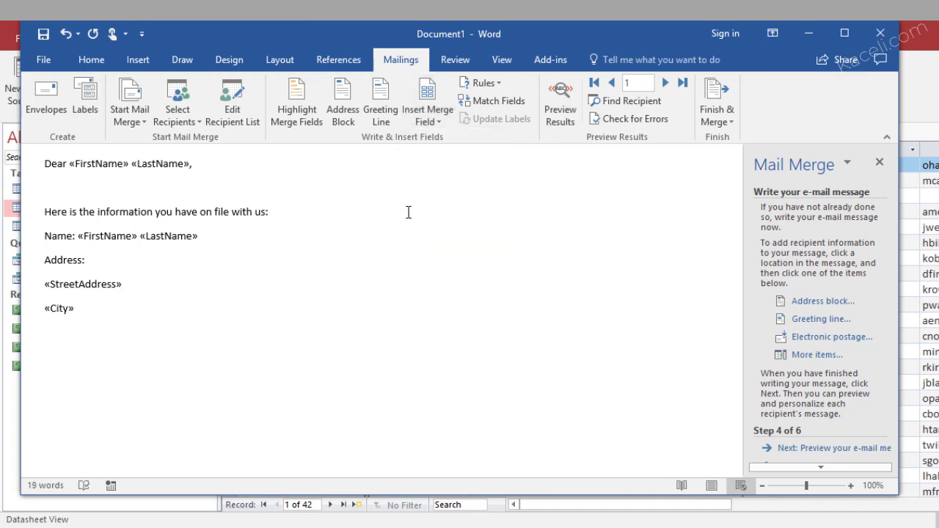
text(,)
click(427, 118)
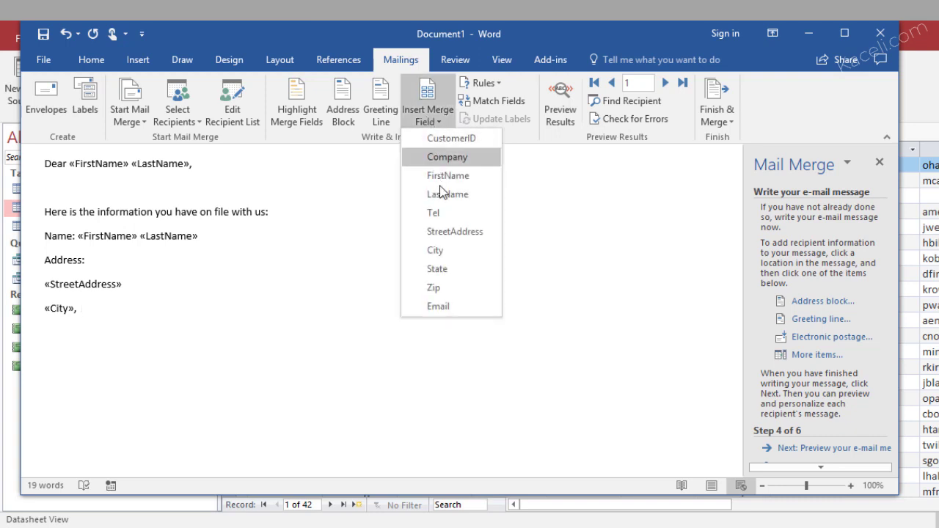
click(436, 269)
key(Return)
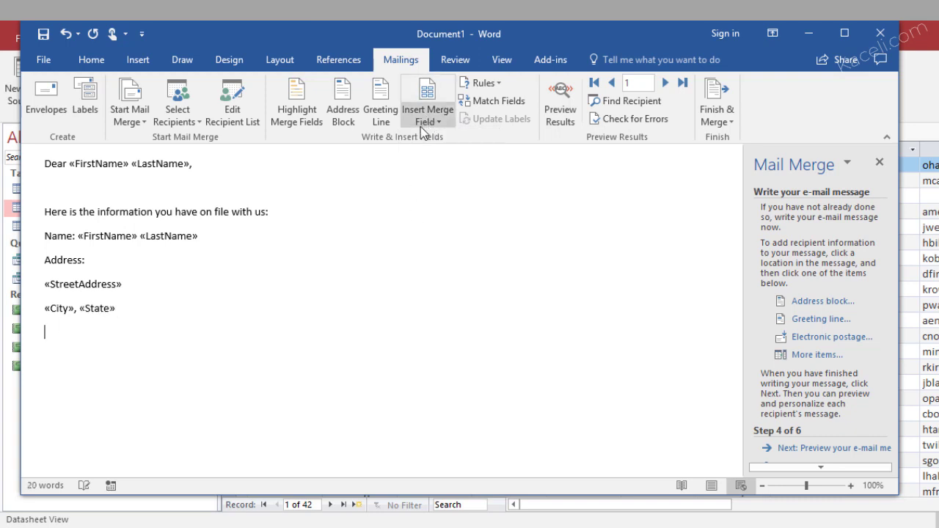
click(421, 126)
click(433, 286)
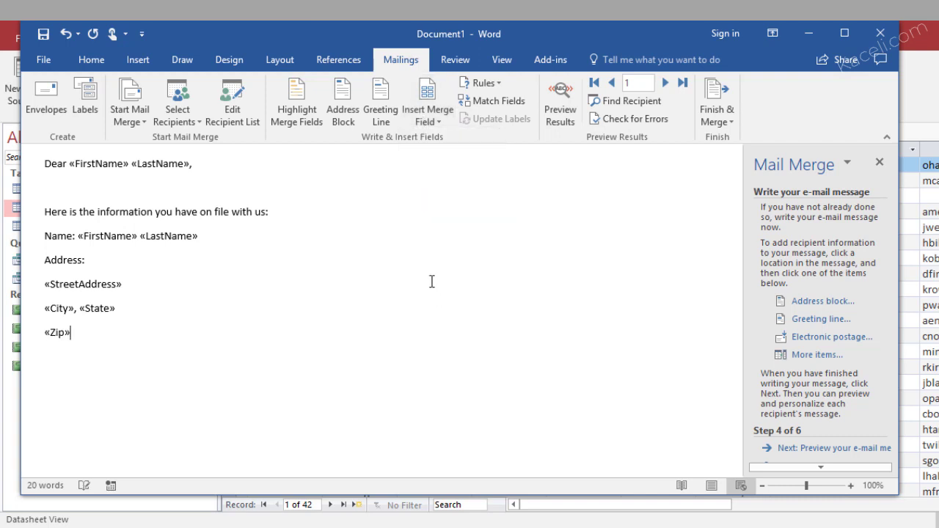
Step: Leave a blank line below the address and add an "Email:" line with the Email merge field
key(Return)
key(Return)
text(Email:)
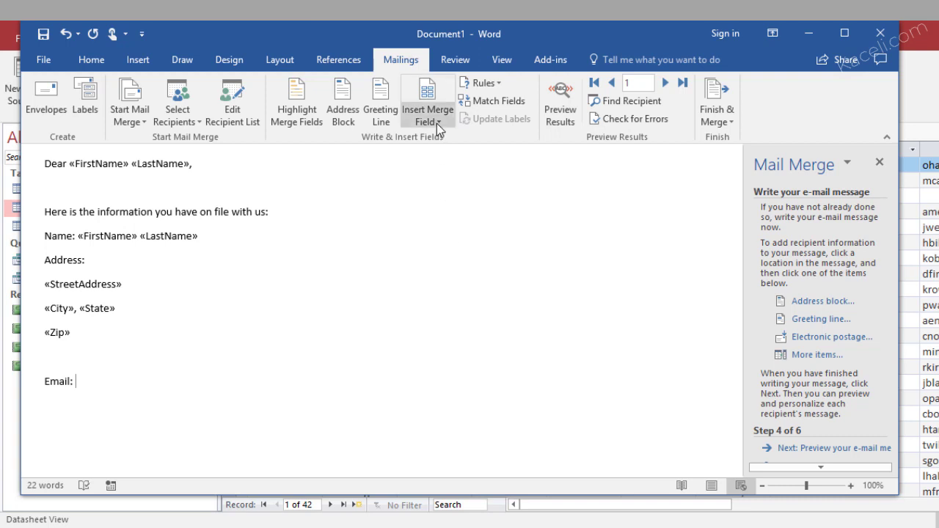
click(436, 122)
click(435, 306)
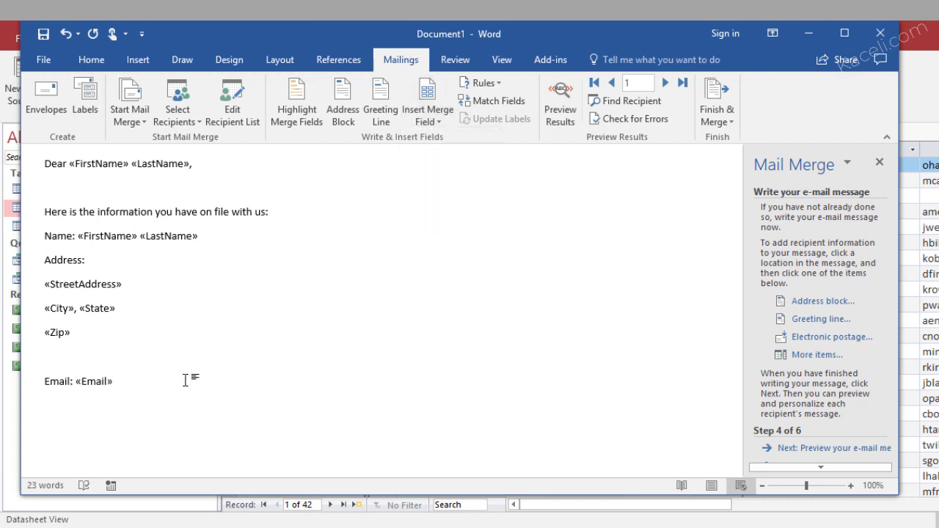
Step: Write a closing asking customers to report incorrect information immediately and saying only this info will be used for communication, ending with "Thank you," and the sender's name
text(If this information is not correct, please contact us immediately. From now o)
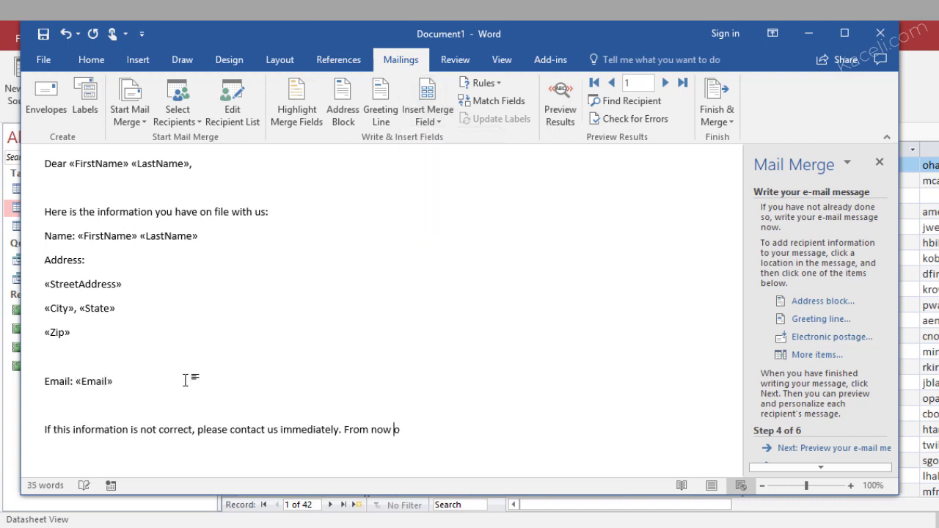
text(n, we will communicate with you only through this info.)
key(Return)
key(Return)
text(Thank you,)
key(Return)
key(Return)
text(Sali Kaceli)
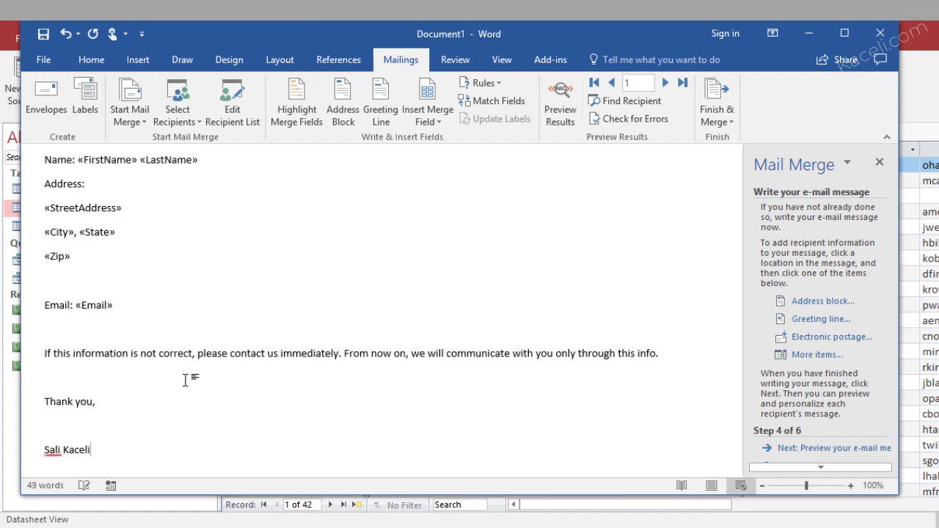
Step: Indent the StreetAddress, City, State and Zip lines one level beneath the "Address:" label
drag(78, 257, 46, 216)
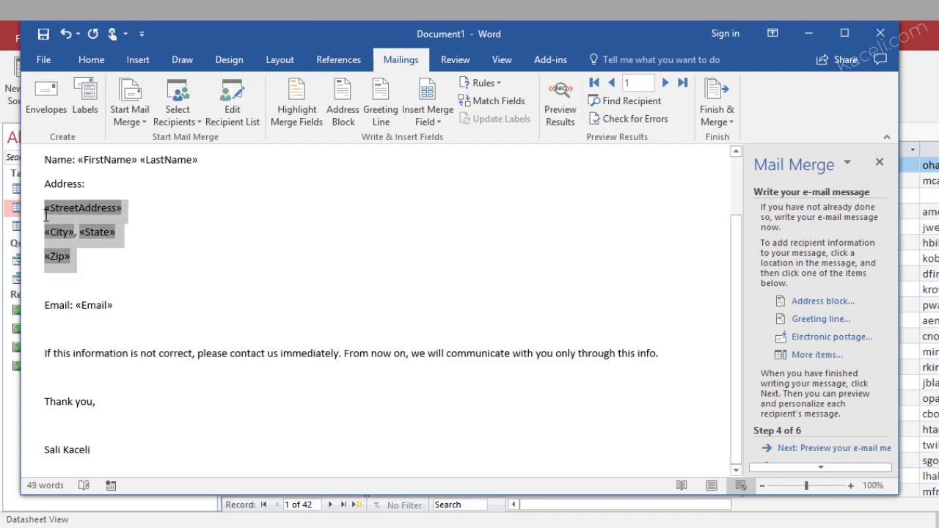
click(92, 60)
click(397, 88)
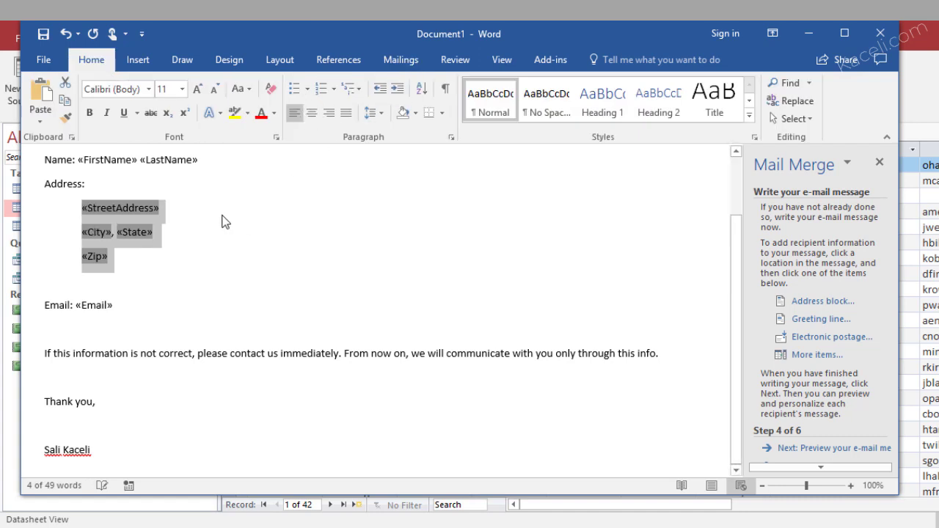
Step: Preview the merged e-mail message for the first recipient and advance the mail merge to its completion stage
click(194, 218)
click(129, 257)
click(129, 304)
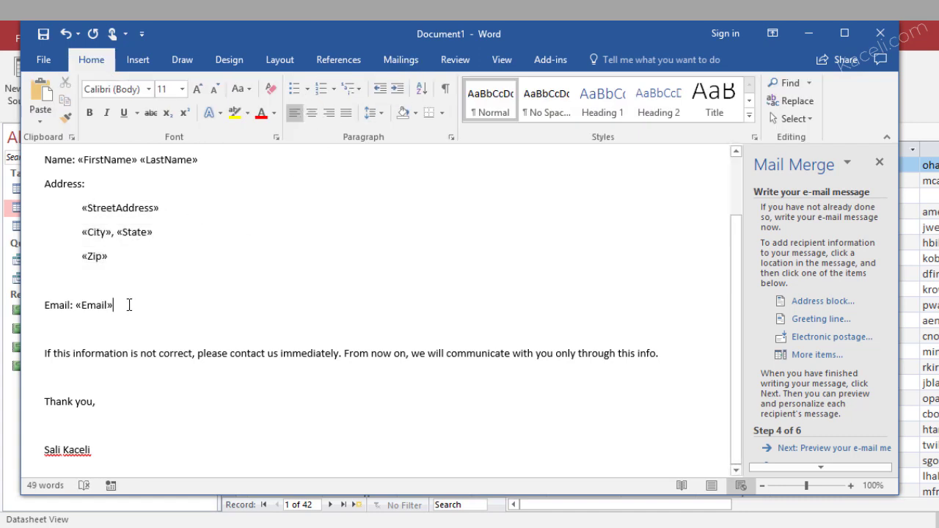
click(836, 449)
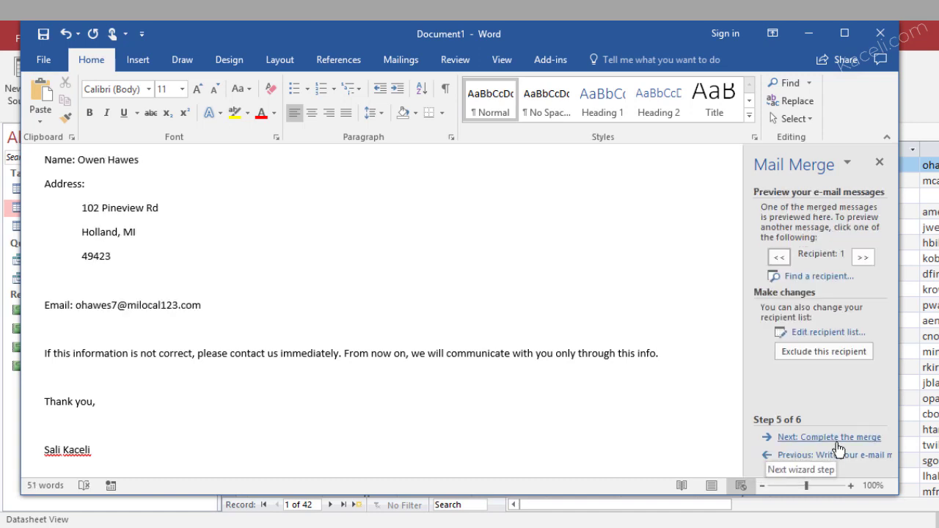
click(841, 441)
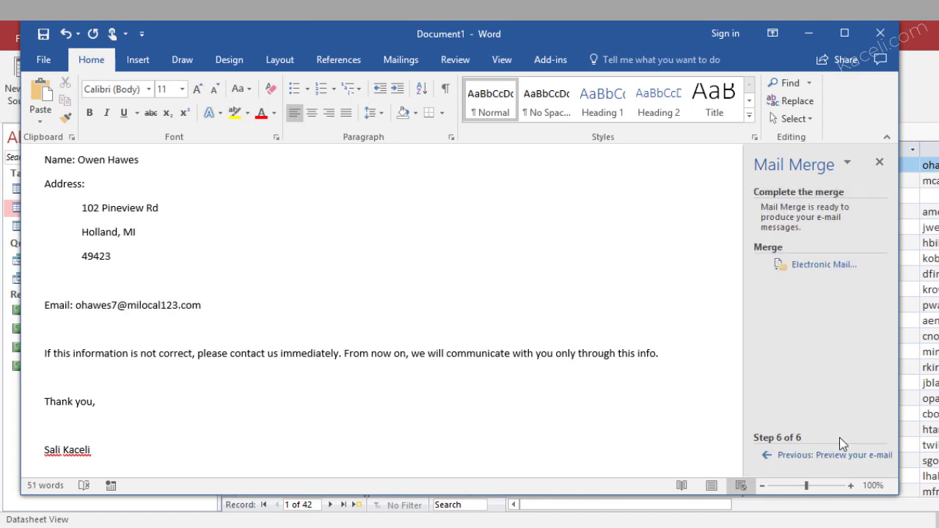
Step: Open the electronic mail merge options and address the messages using the Email field
click(820, 271)
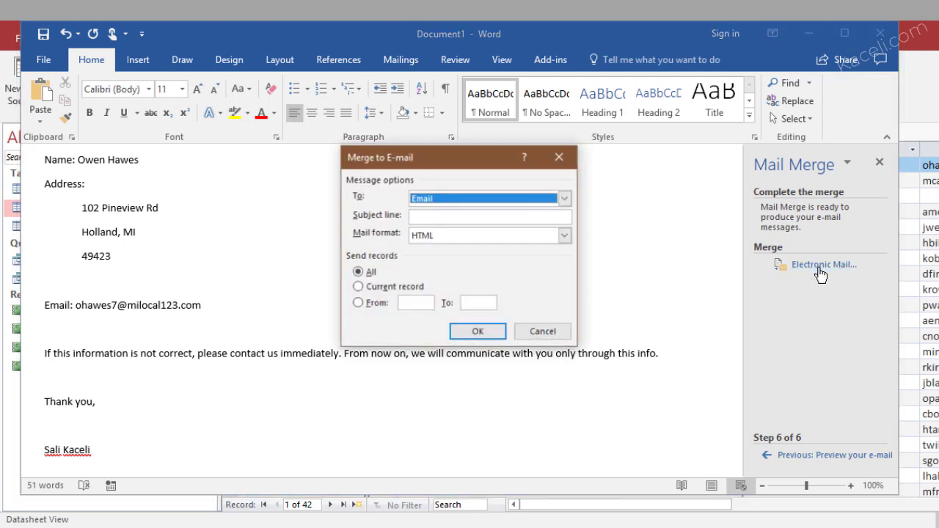
click(446, 199)
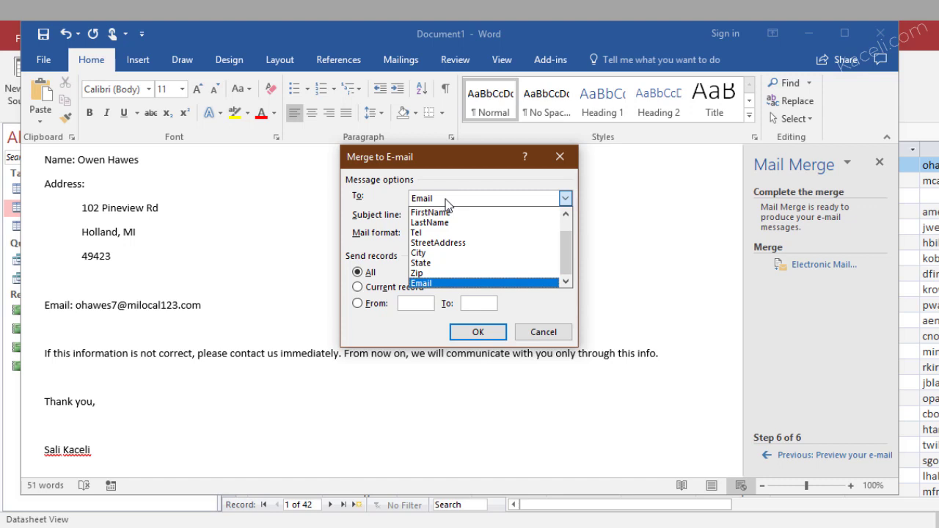
click(444, 284)
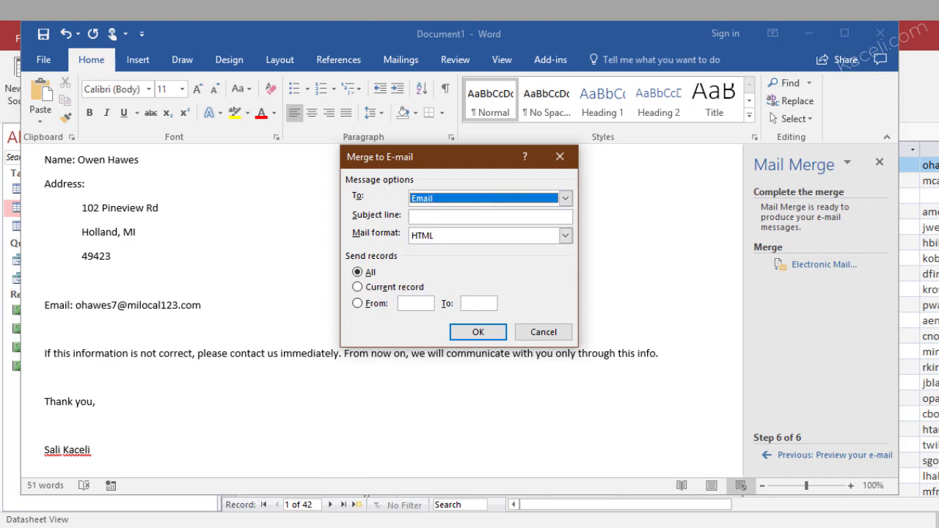
key(Return)
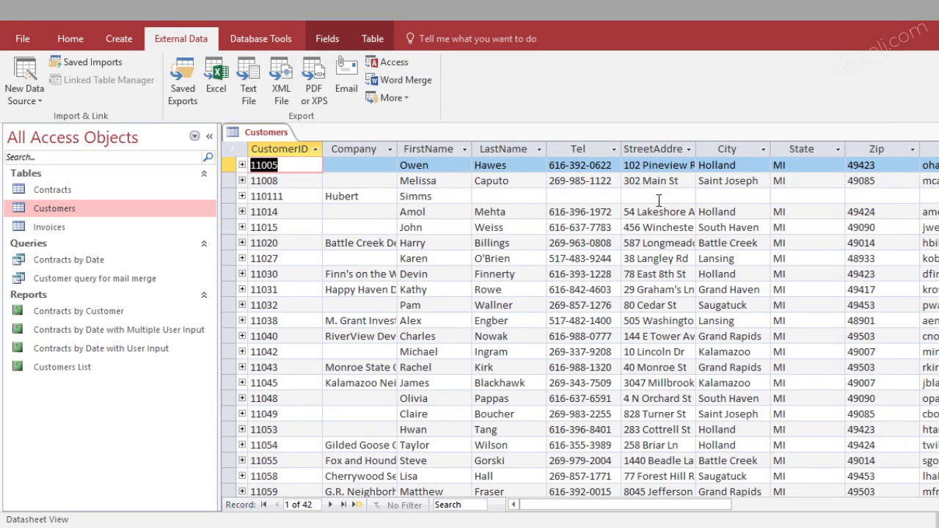
Step: Switch to Access and examine the addresses in the Email column through the end of the Customers table
drag(715, 505, 812, 508)
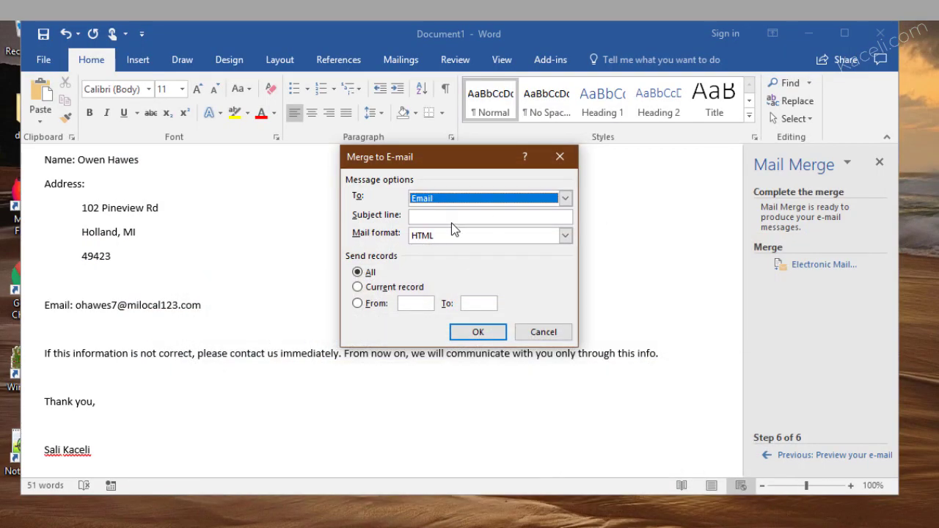
click(443, 216)
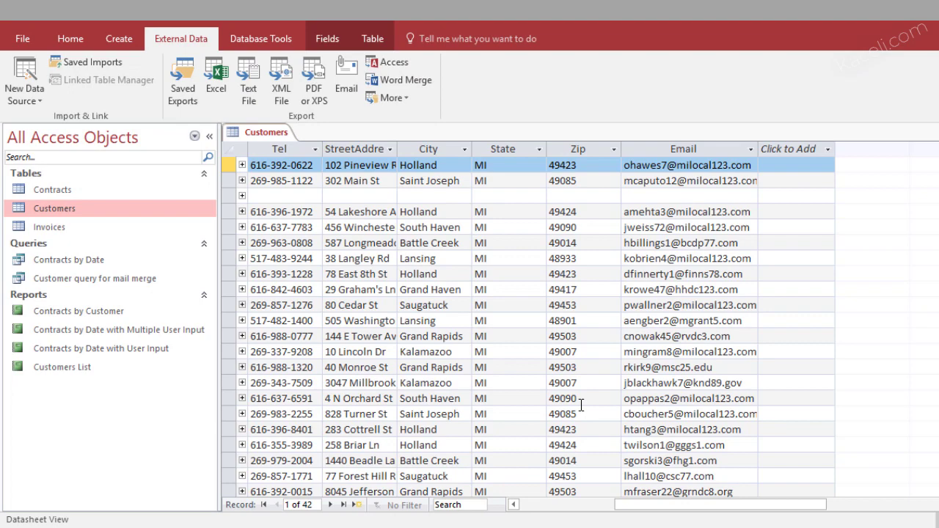
scroll(684, 347, down, 8)
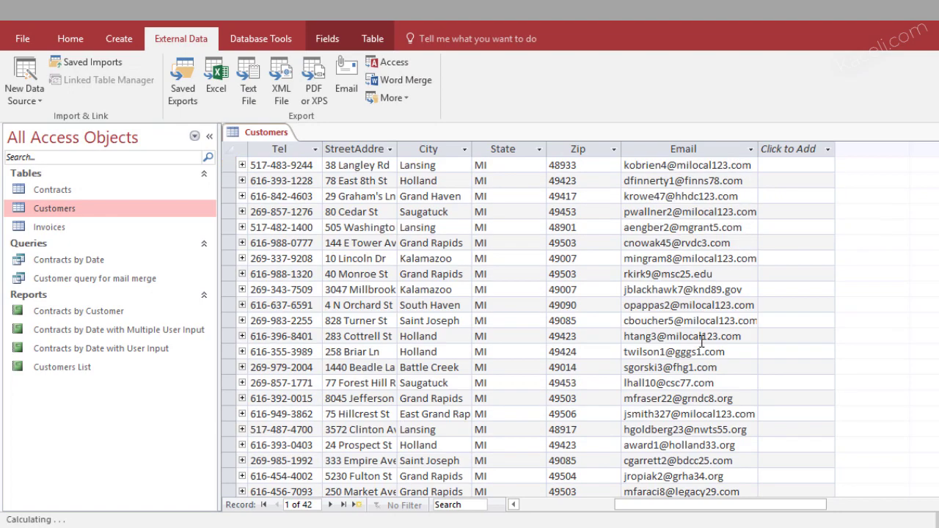
scroll(684, 346, down, 4)
scroll(682, 350, up, 3)
scroll(682, 350, down, 1)
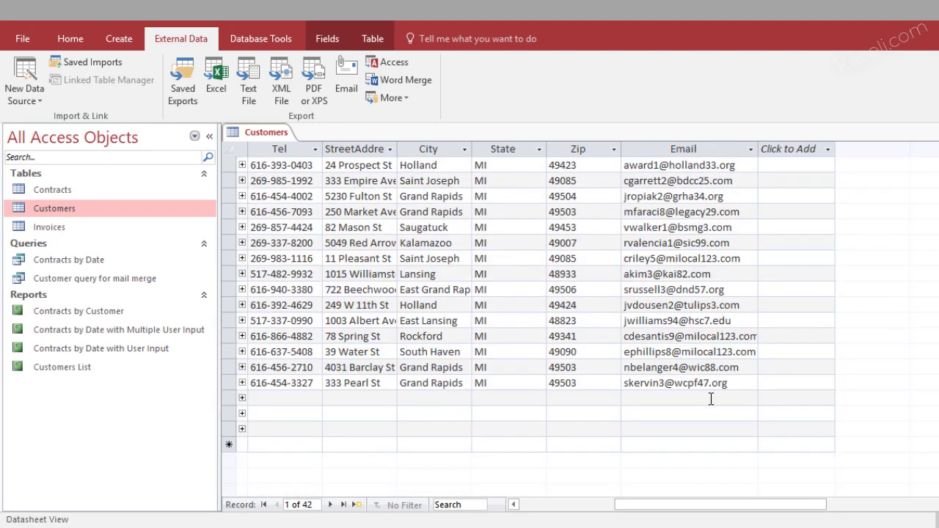
scroll(714, 385, up, 9)
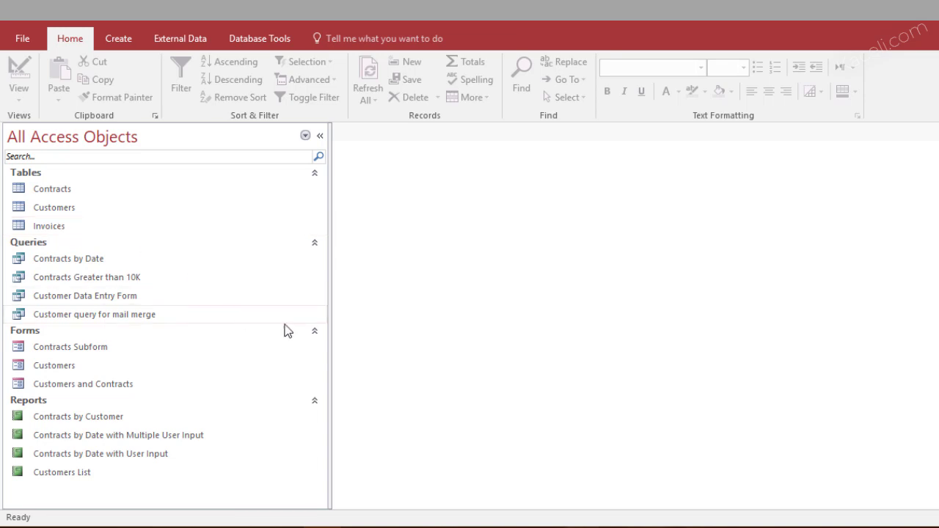
Step: Narrow the pane listing all Access objects so it just fits the object names
drag(329, 323, 228, 323)
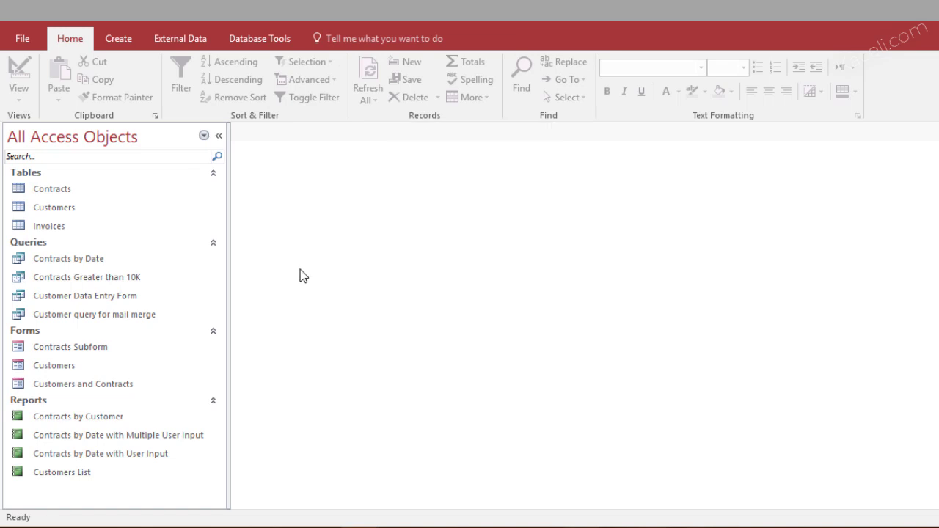
click(367, 40)
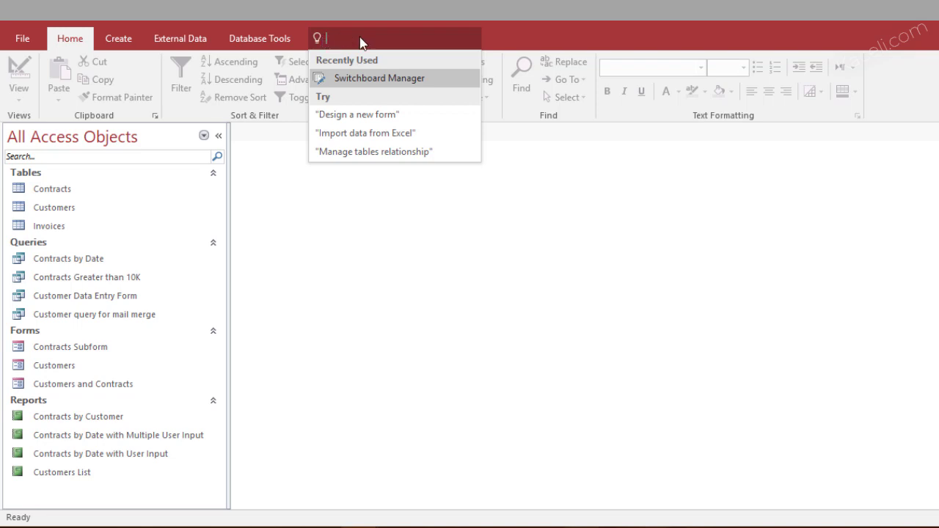
click(516, 41)
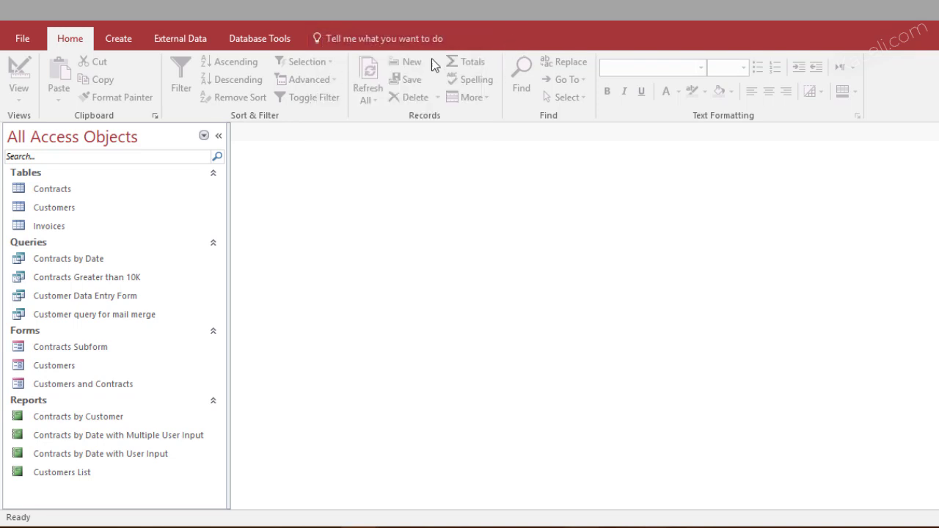
Step: Search the commands for "switch", open the Switchboard Manager and create a switchboard for this database
click(356, 42)
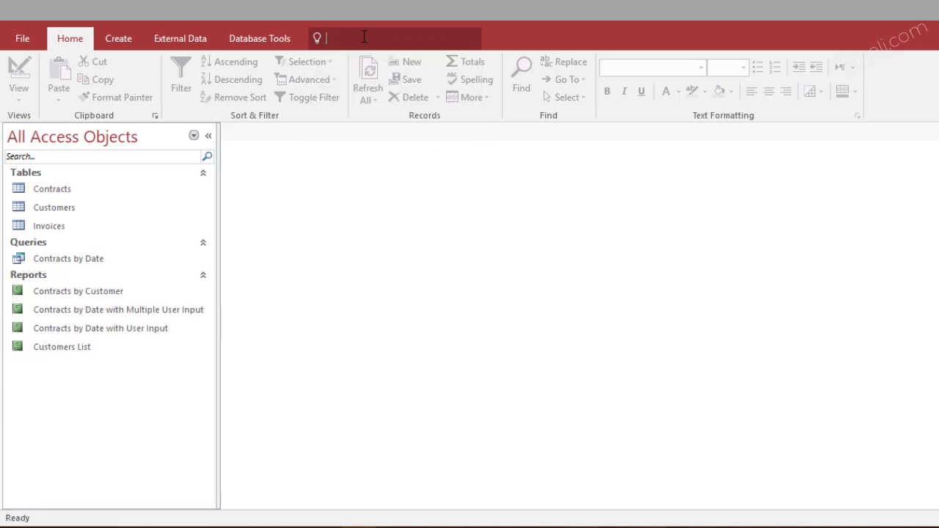
click(364, 37)
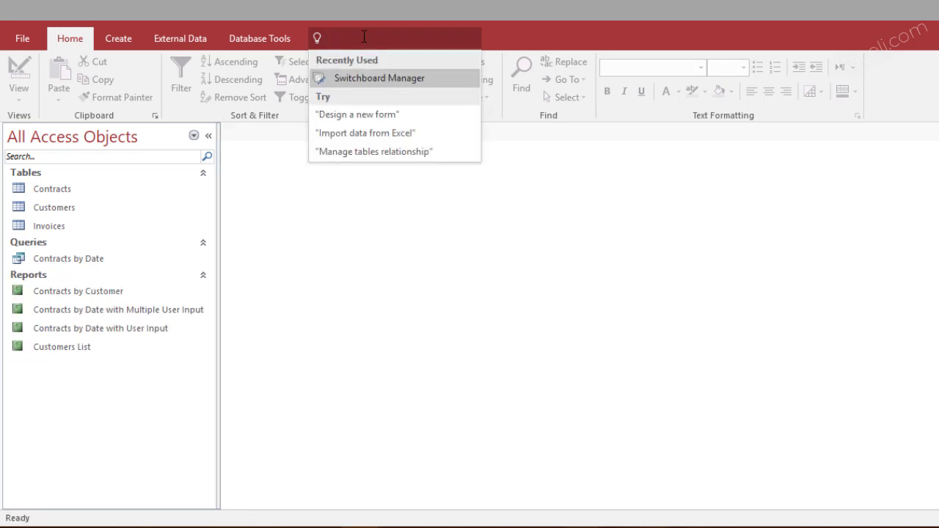
text(switch)
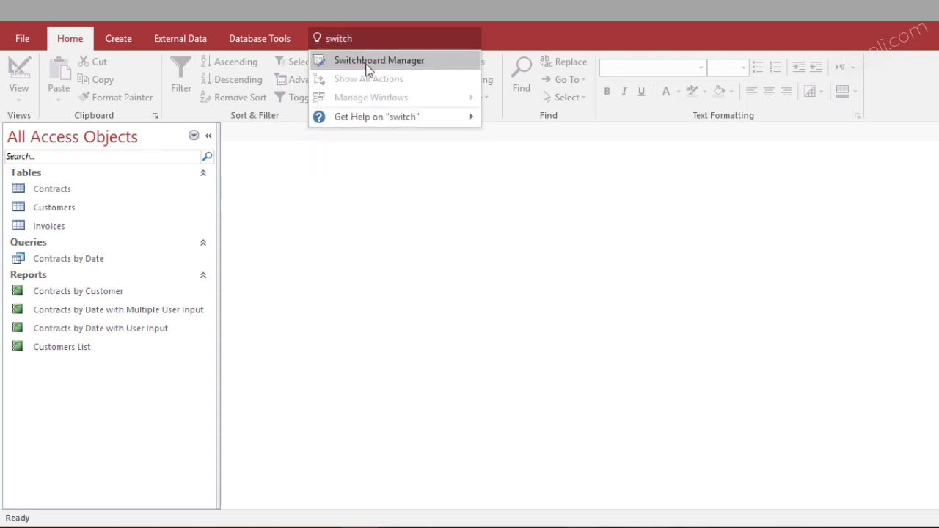
click(369, 64)
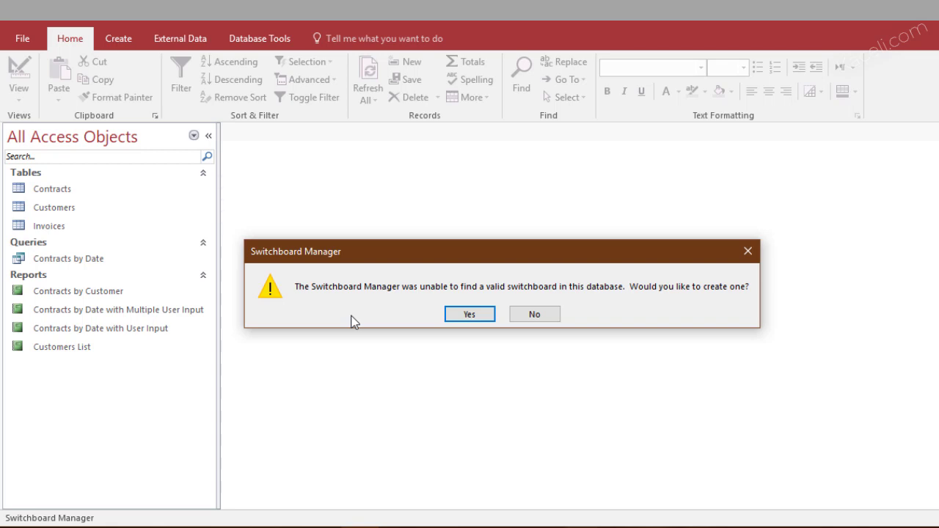
click(462, 314)
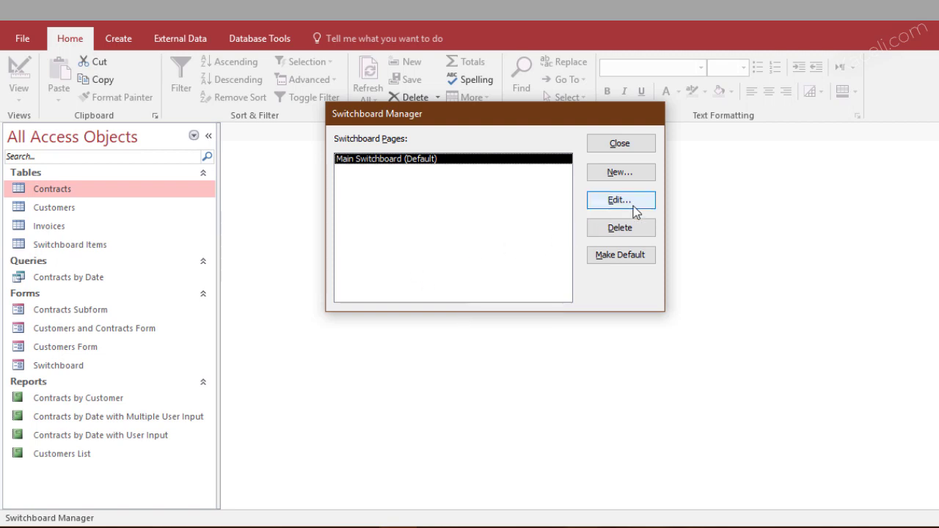
Step: Add an "Update Customer Records" item to the Main Switchboard that opens Customers Form in Edit Mode
click(623, 205)
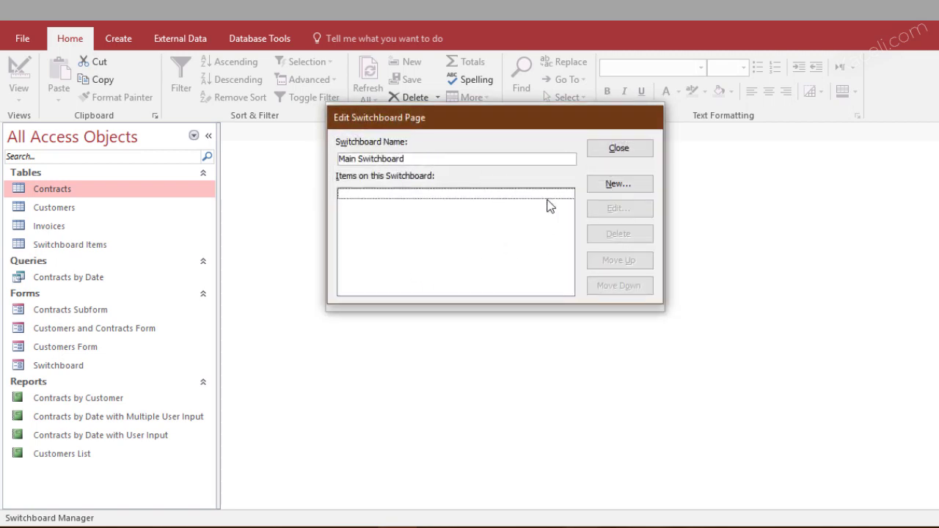
click(618, 185)
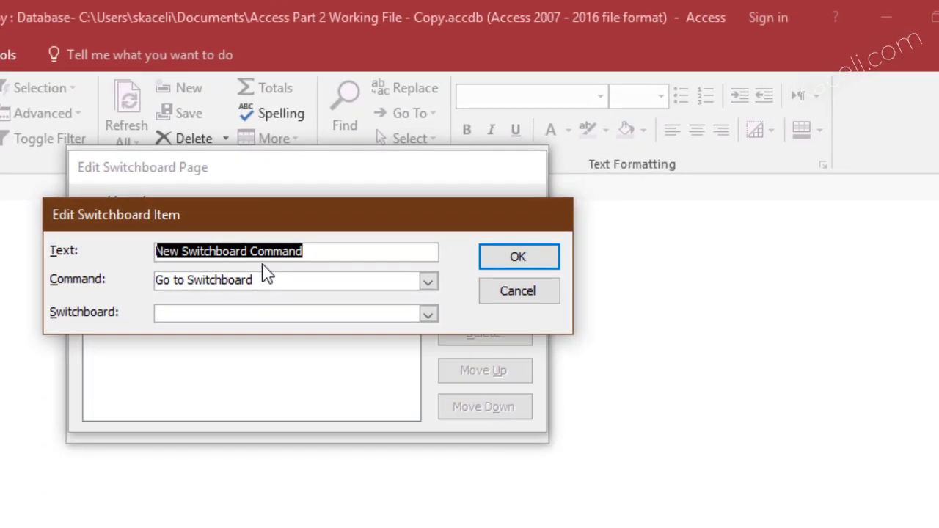
text(Update Customer Records)
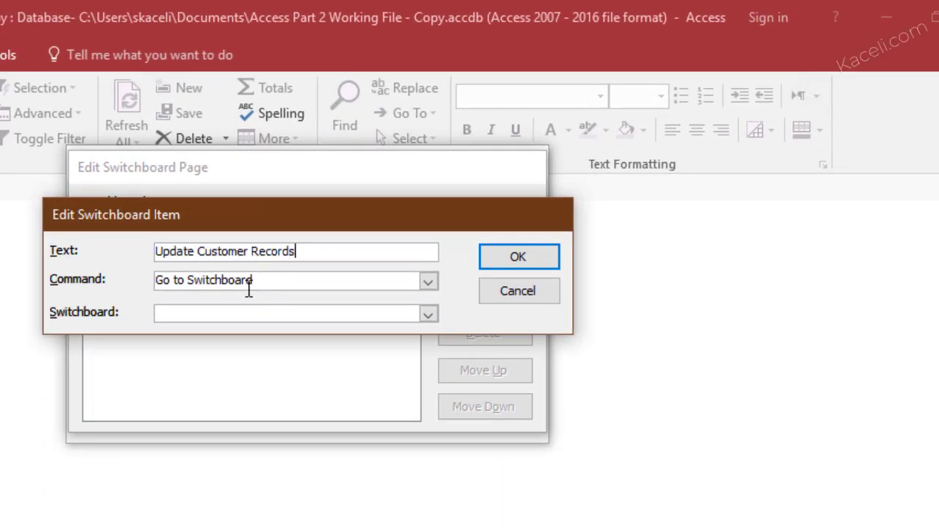
click(428, 282)
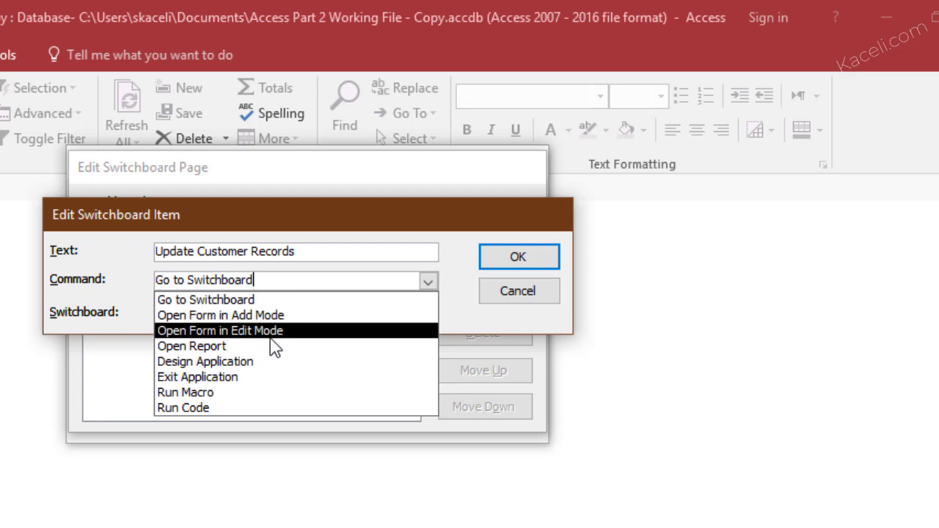
click(226, 331)
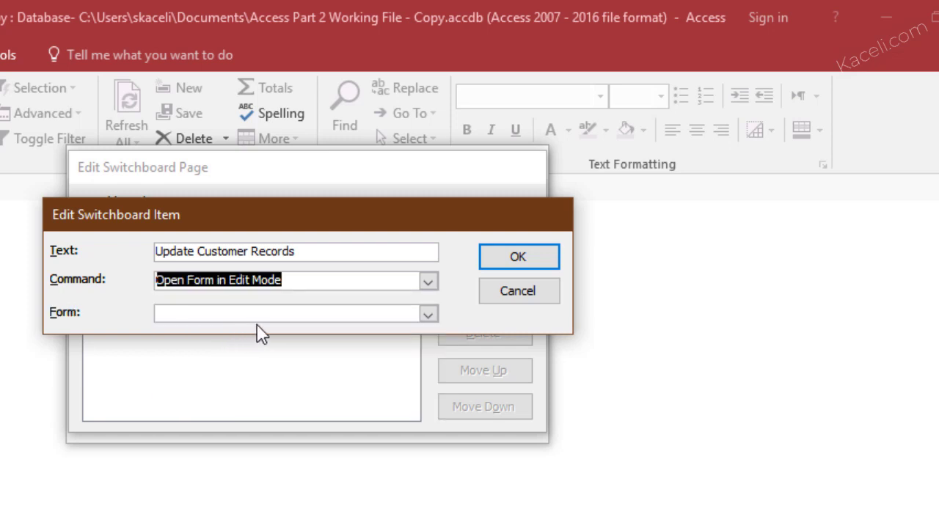
click(430, 317)
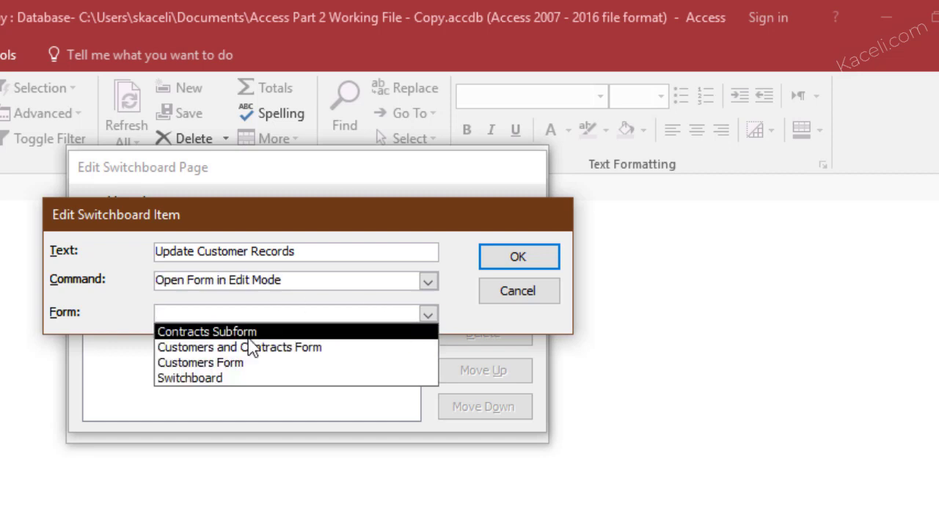
click(208, 362)
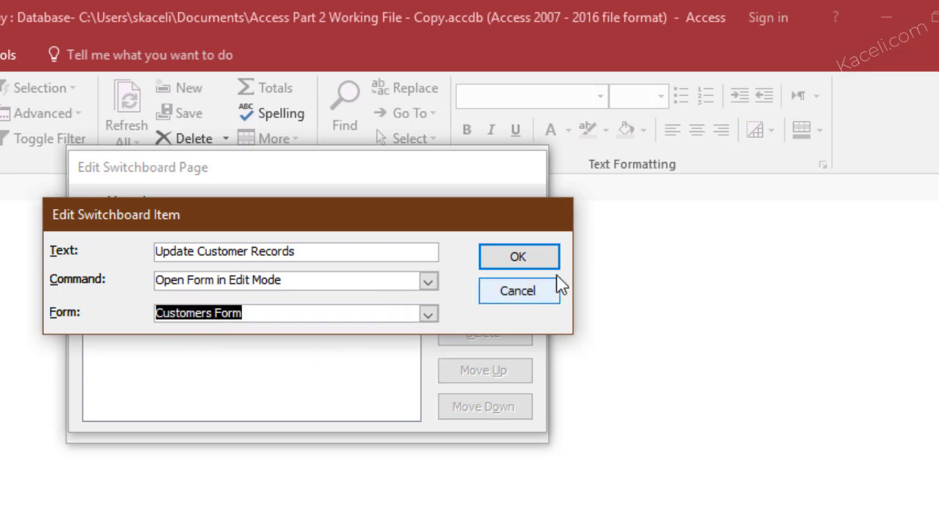
click(511, 266)
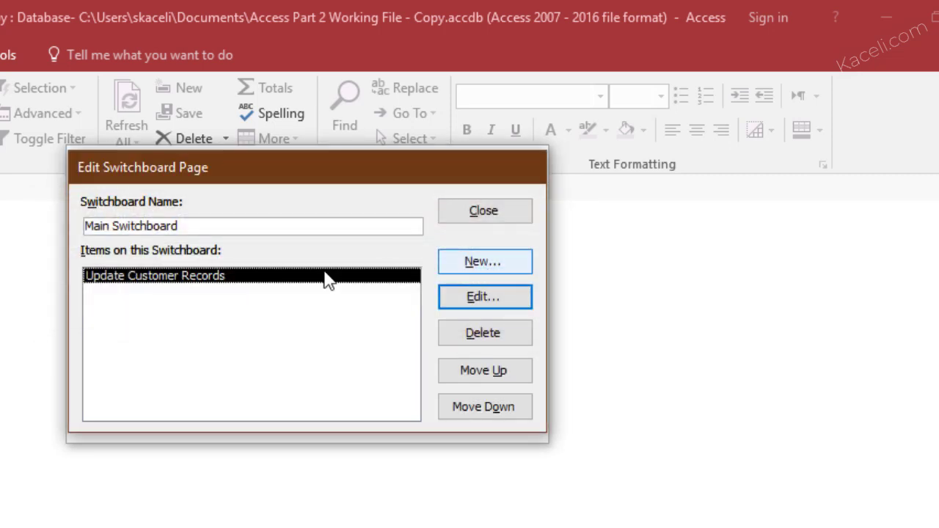
Step: Add an "Add New Customer" item to the Main Switchboard that opens Customers Form in Add Mode
click(482, 261)
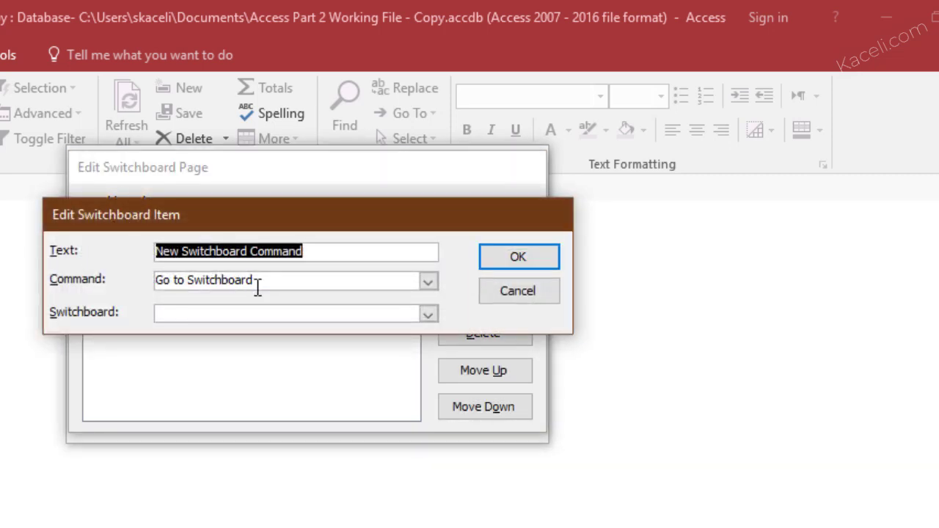
text(Add New Customer)
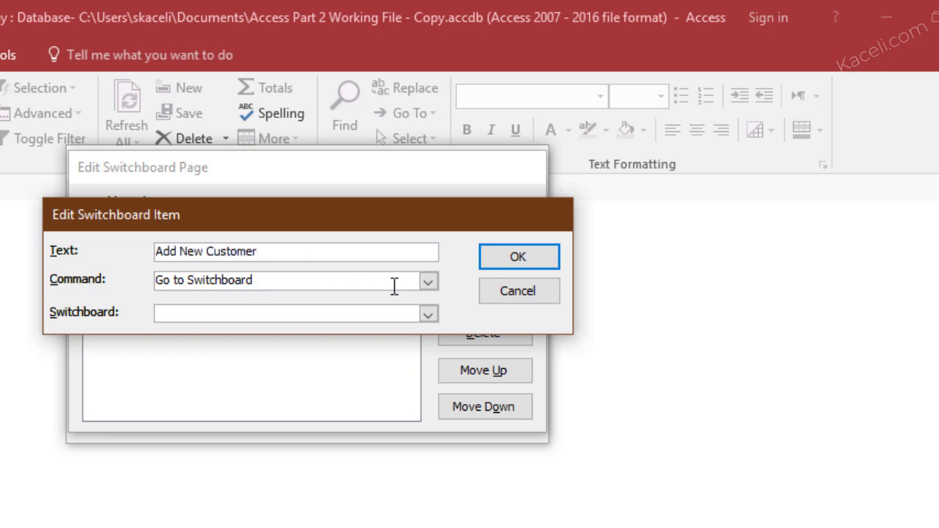
click(428, 282)
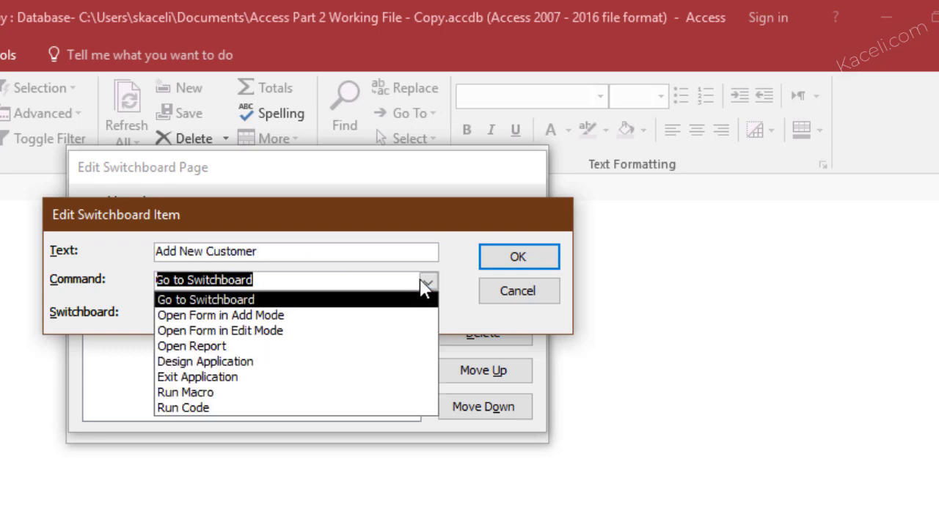
click(252, 315)
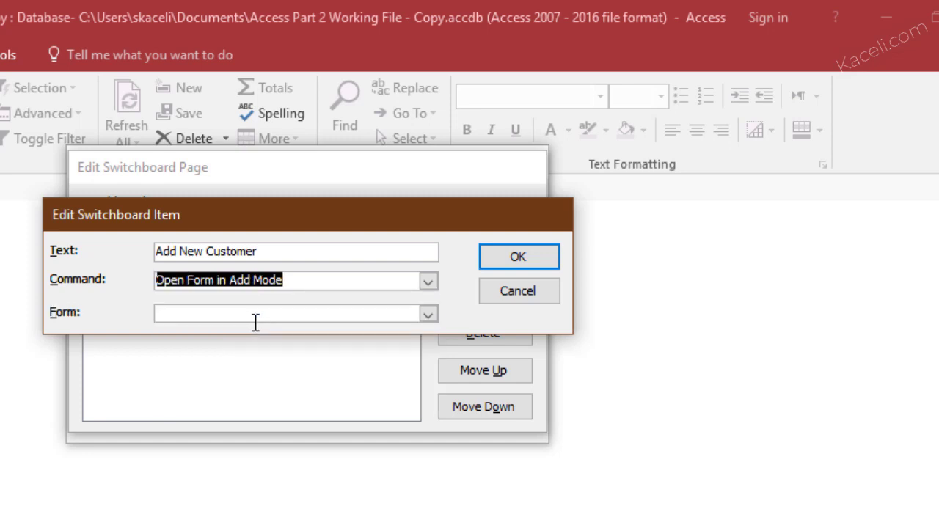
click(428, 314)
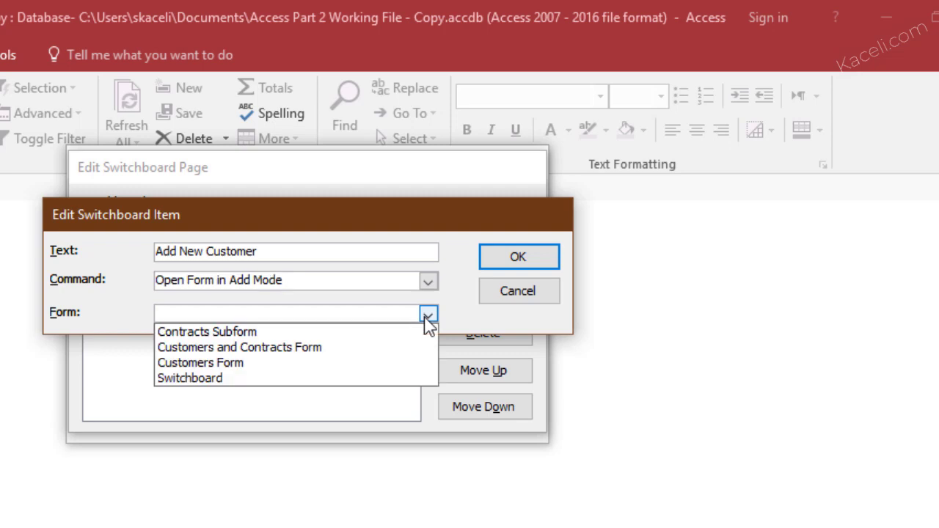
click(241, 369)
key(Return)
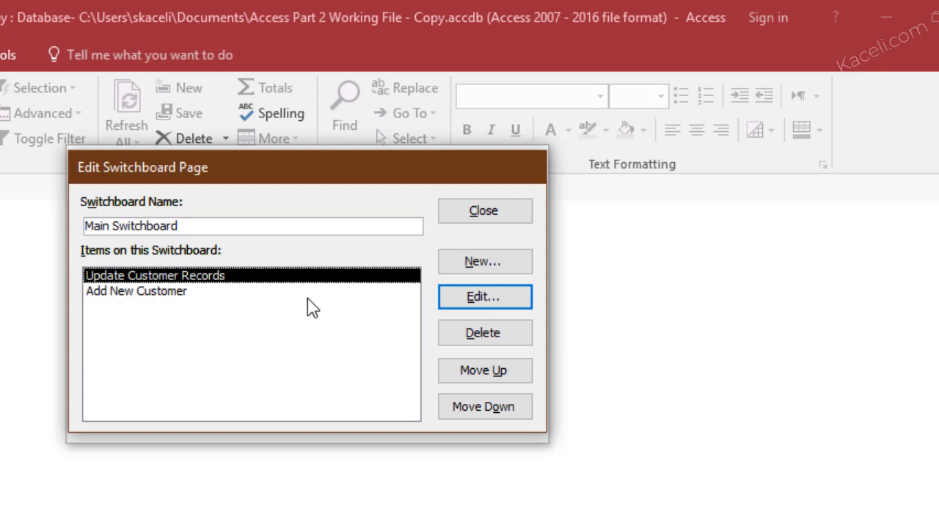
Step: Add a "View Contracts by Date Range" item to the Main Switchboard that opens the report Contracts by Date with Multiple User Input
click(481, 266)
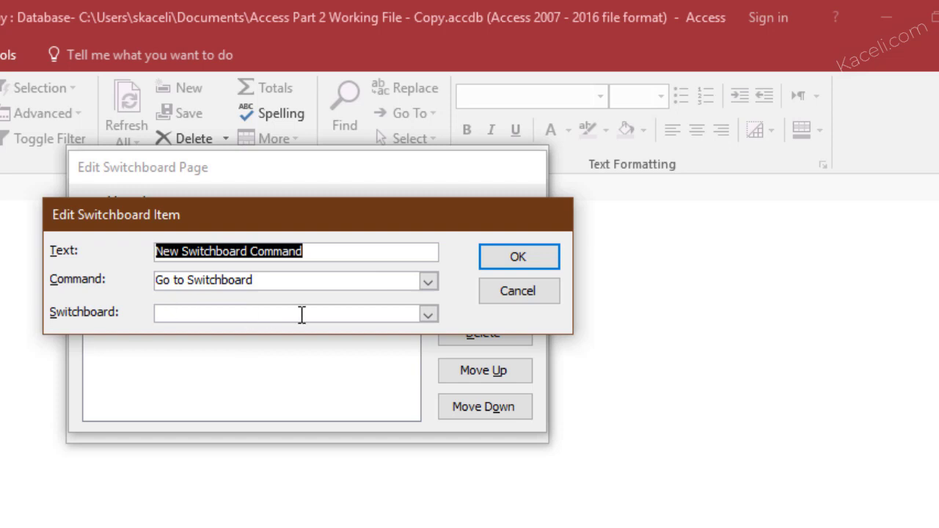
text(Contracts )
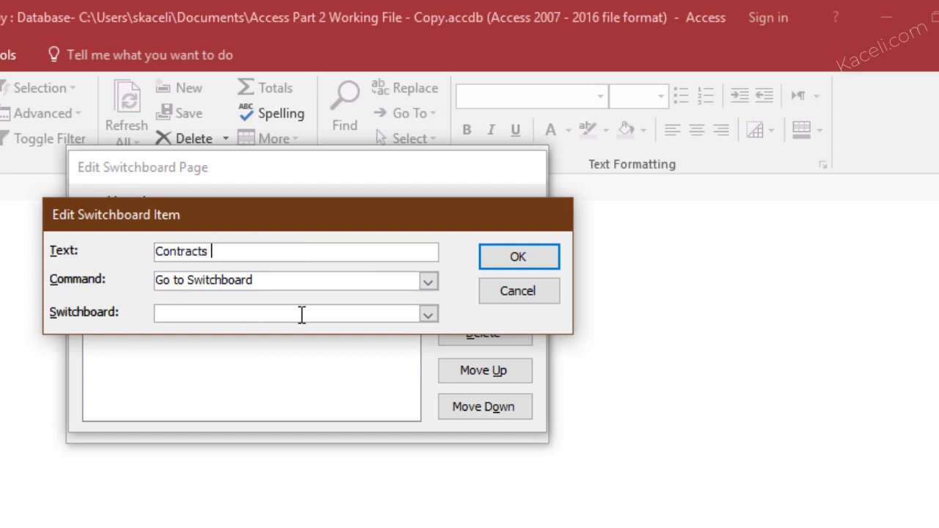
text(by Date)
click(428, 281)
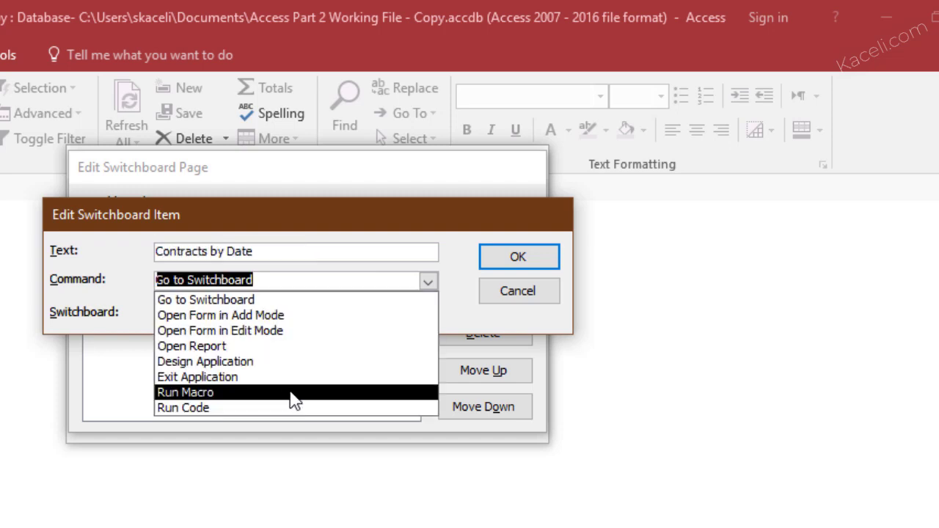
click(232, 350)
click(241, 249)
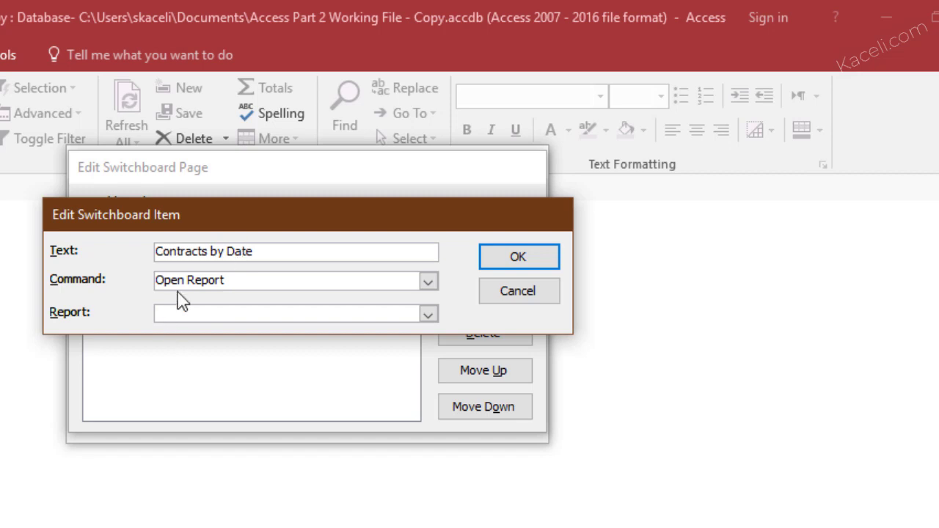
click(217, 256)
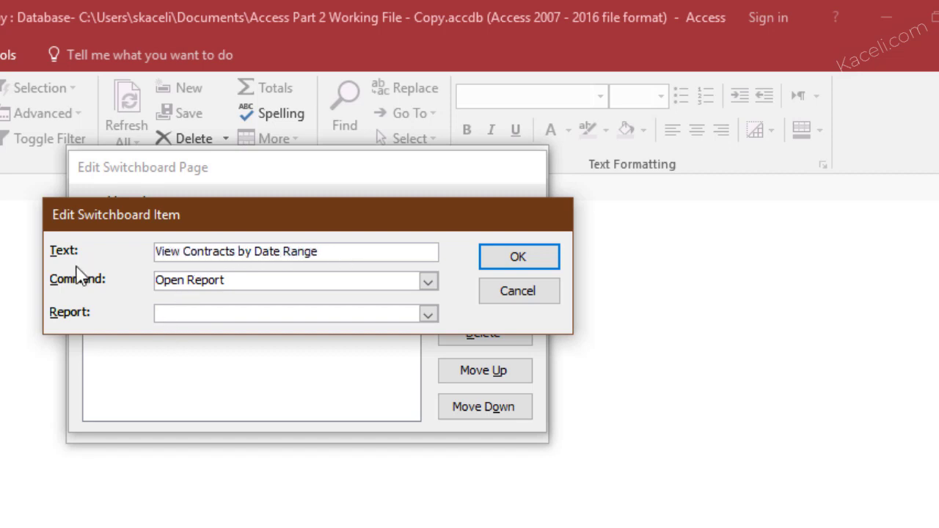
click(428, 314)
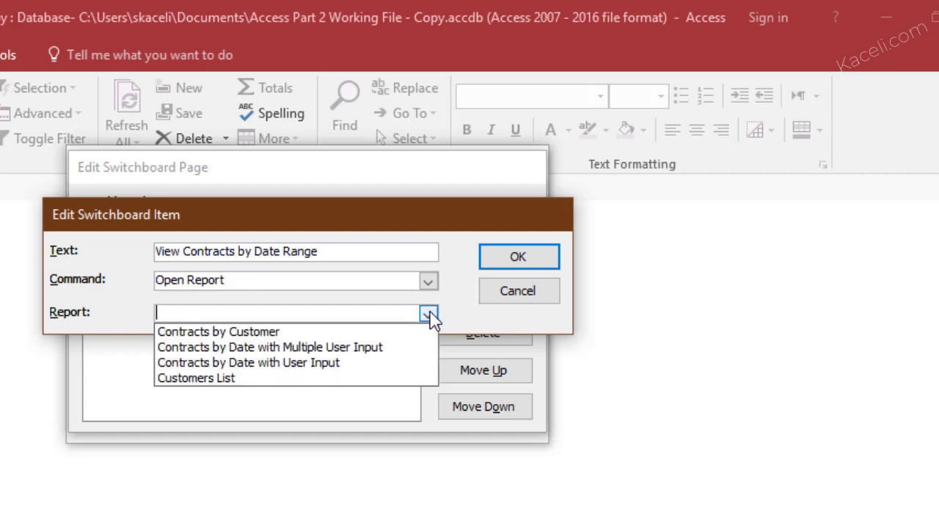
click(364, 351)
click(522, 267)
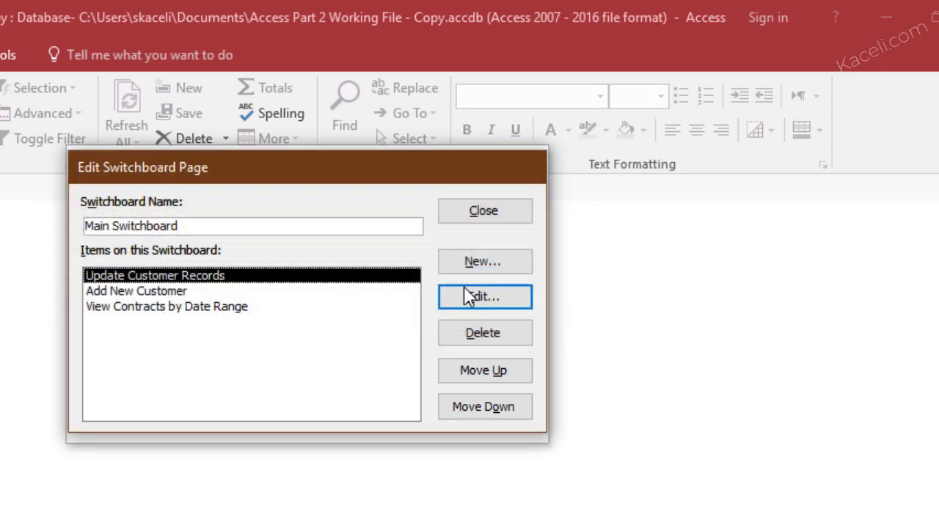
Step: Add a "View Customer Report" item to the Main Switchboard that opens the Contracts by Customer report
click(488, 264)
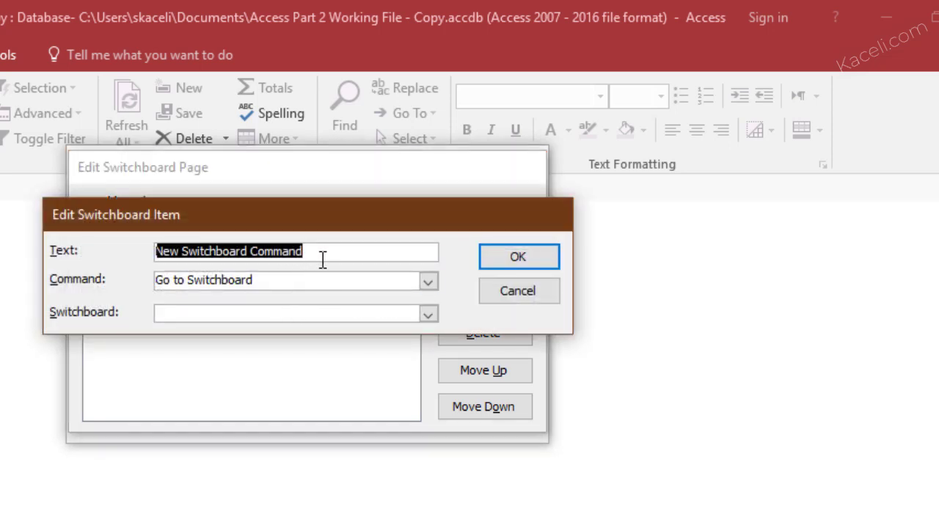
text(Vi)
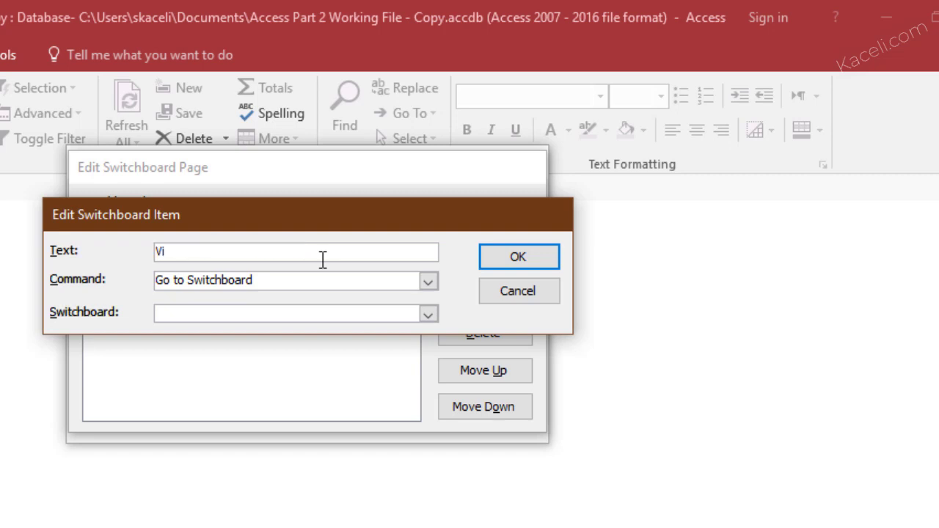
text(ew Customer Report)
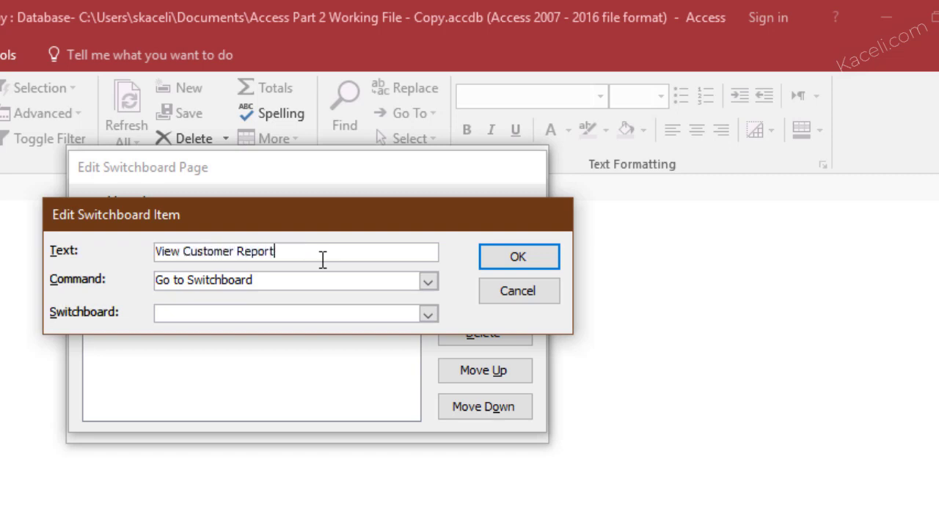
click(428, 281)
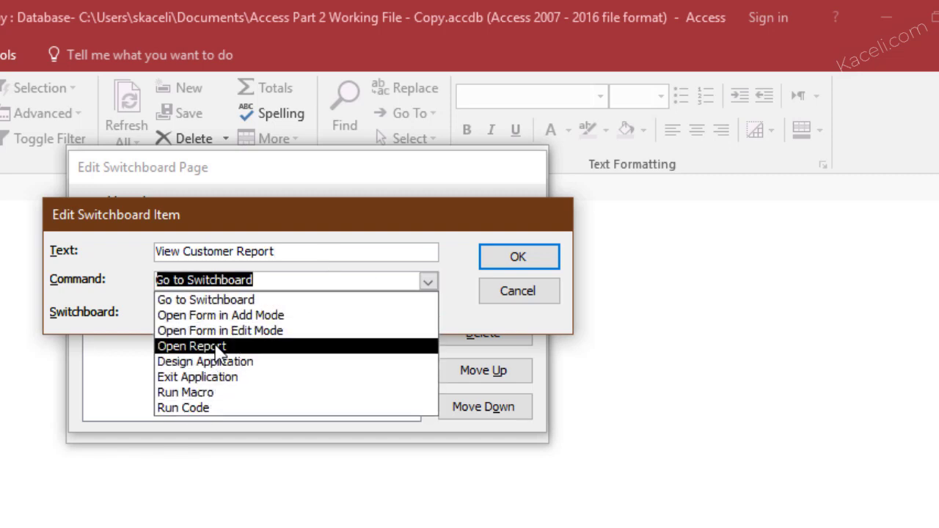
click(221, 346)
click(428, 314)
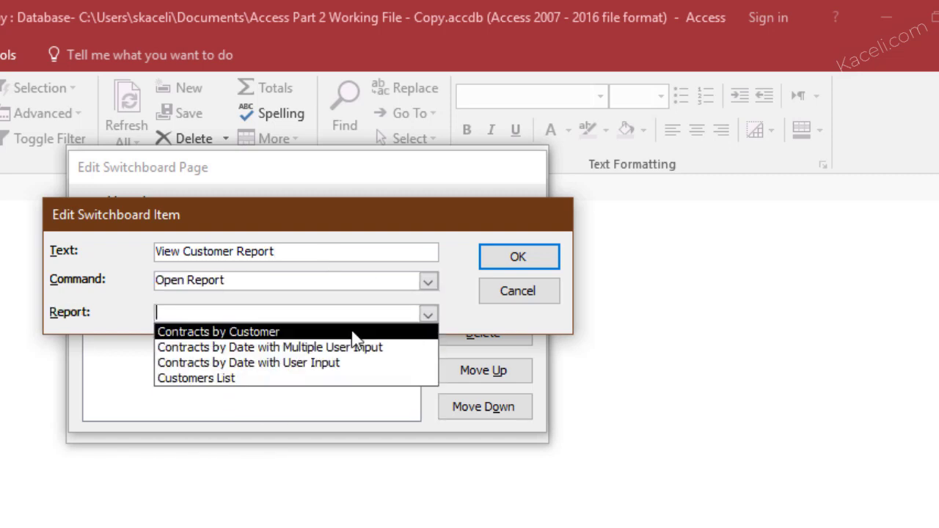
click(254, 334)
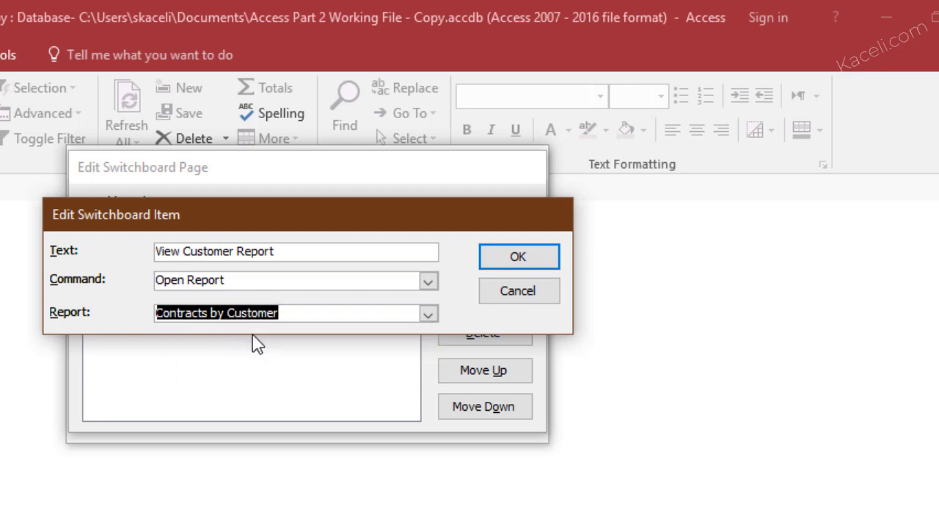
click(518, 264)
Step: Change the Main Switchboard's first item to "Return Home" with the Go to Switchboard command targeting the Main Switchboard, and finish editing the page
click(479, 301)
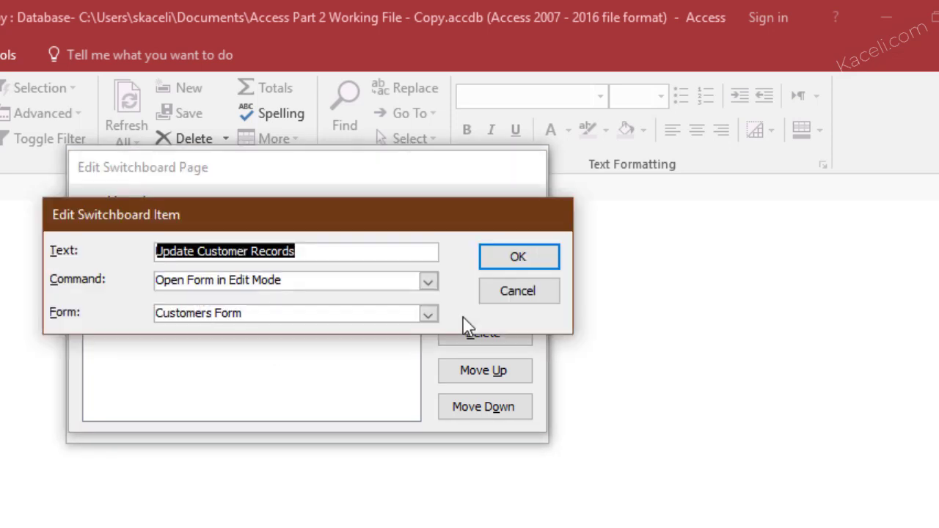
text(Reu)
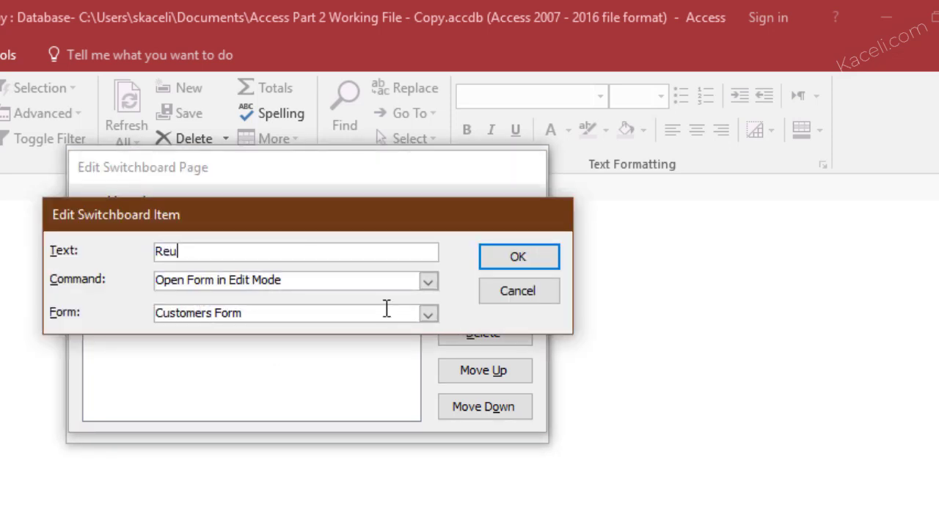
text(urn Home)
click(428, 281)
click(269, 300)
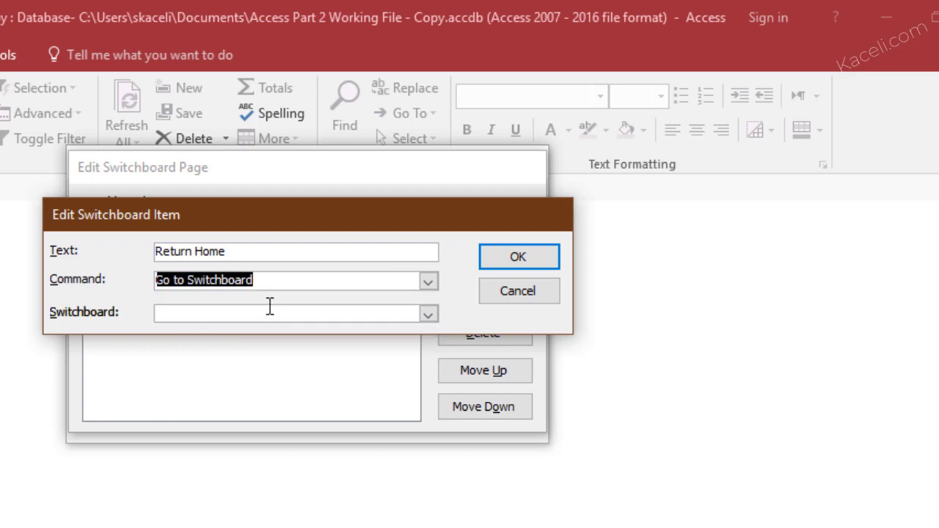
click(428, 314)
click(272, 334)
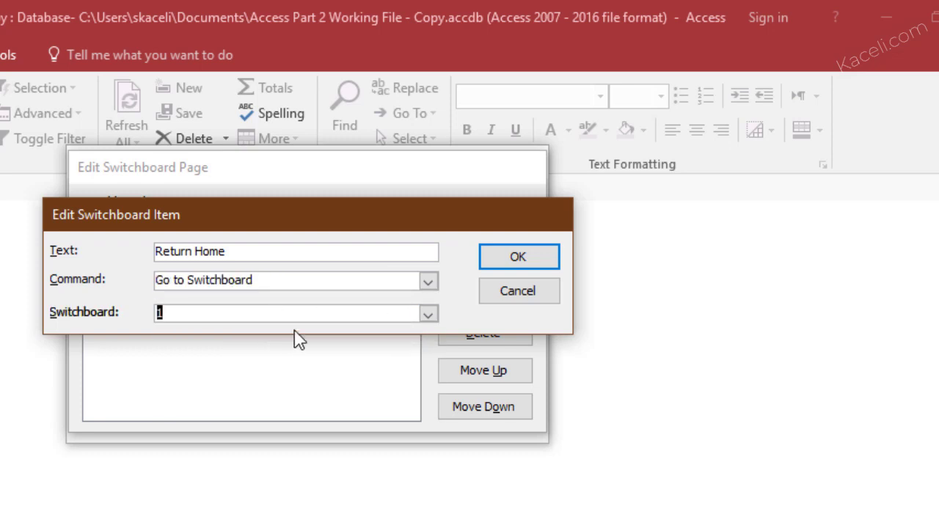
click(490, 257)
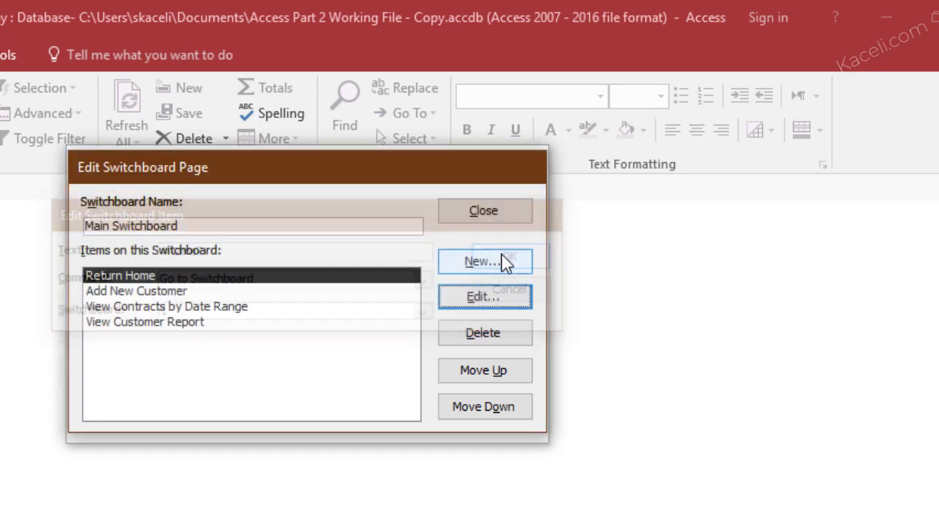
click(478, 217)
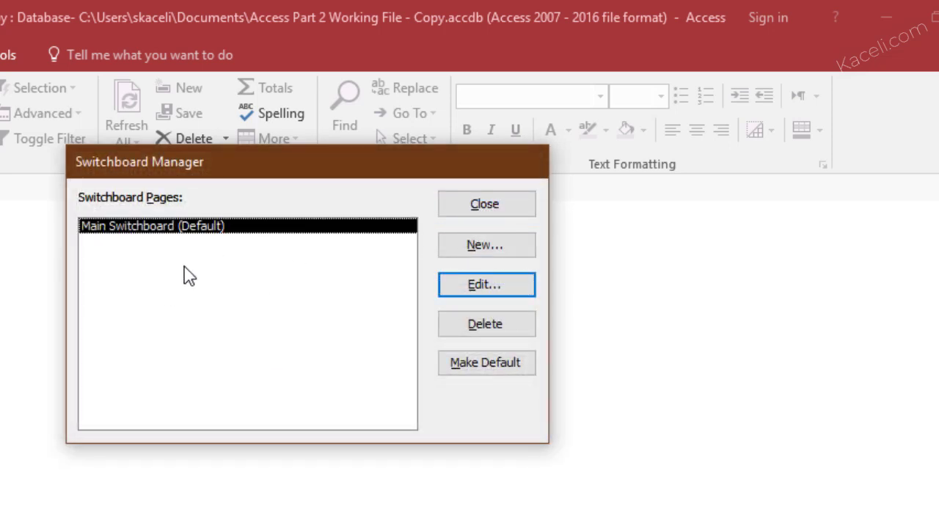
Step: Create a new switchboard page named "Reports"
click(475, 243)
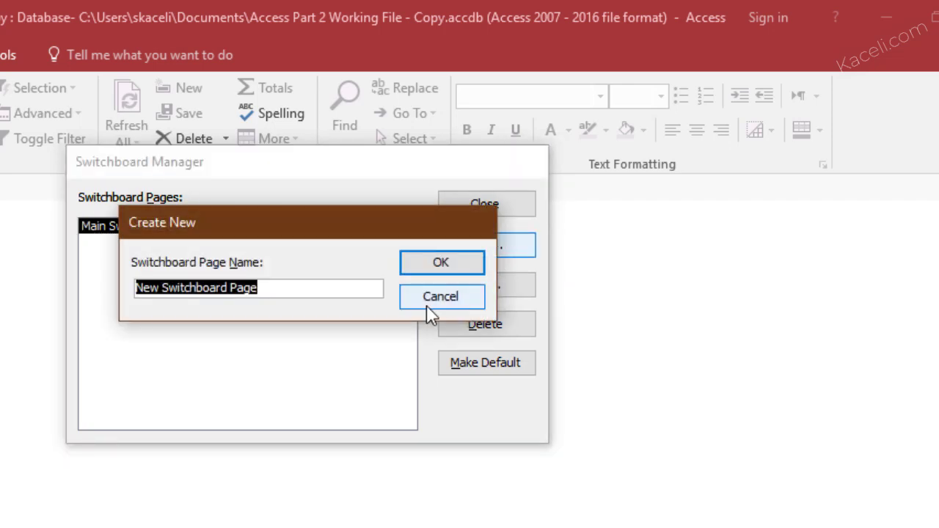
text(R)
text(po)
key(BackSpace)
key(BackSpace)
text(e)
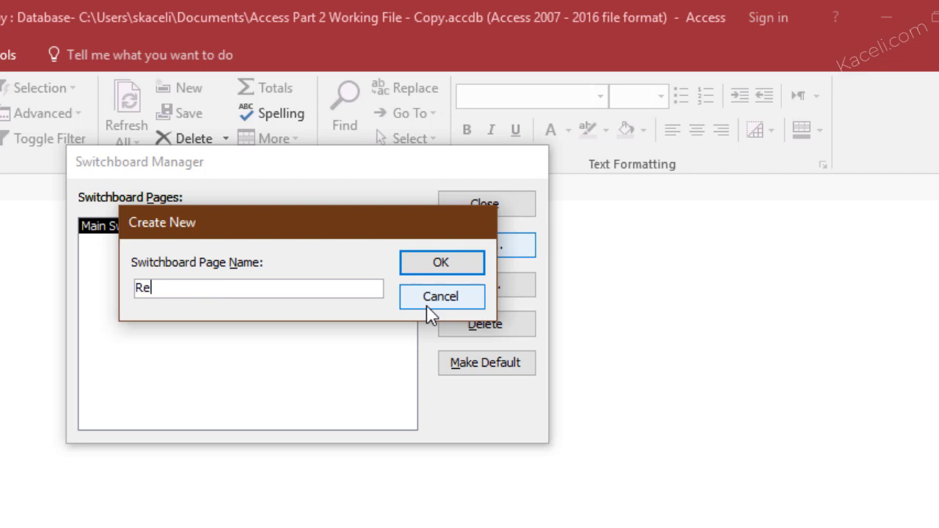
text(pot)
click(459, 273)
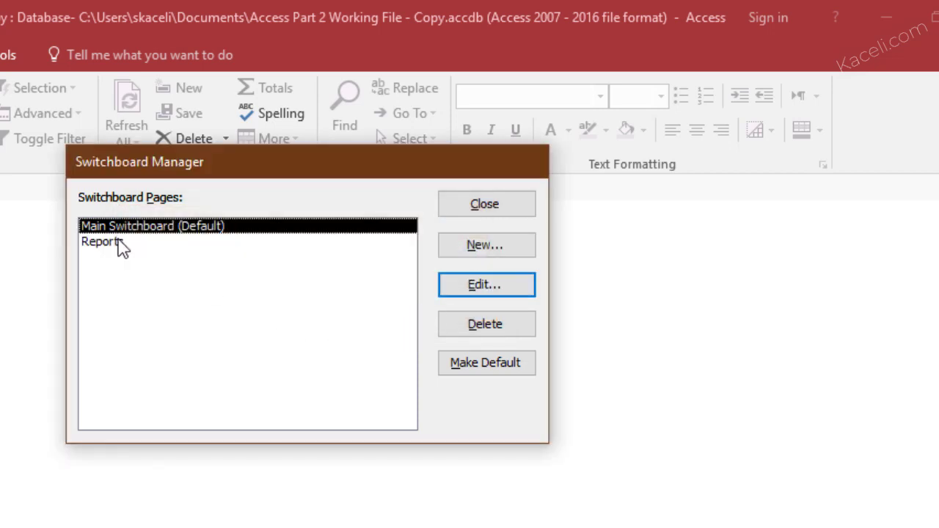
Step: Open the Reports switchboard page for editing
click(122, 245)
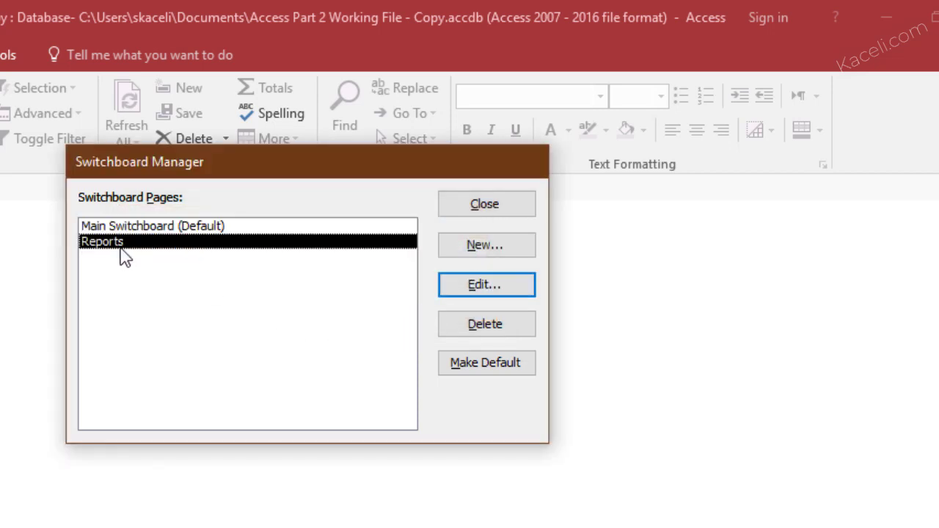
click(507, 251)
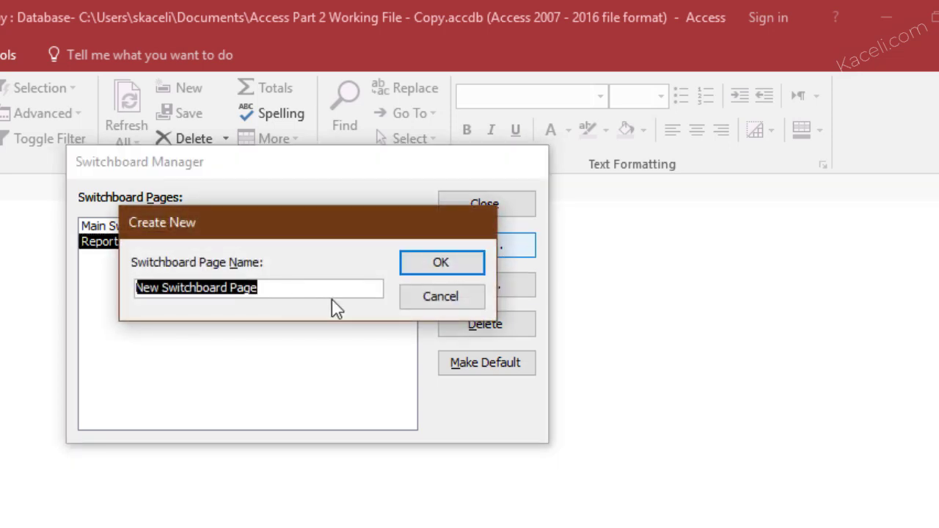
click(432, 300)
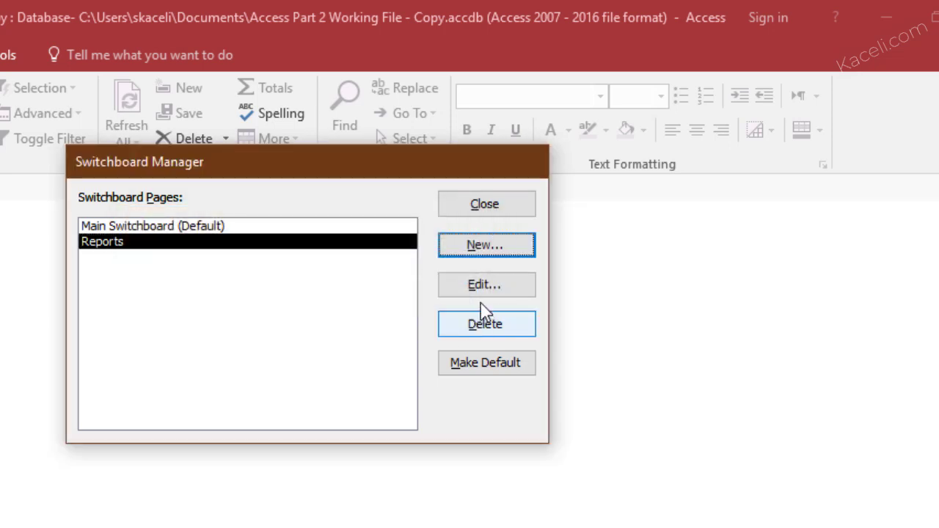
click(485, 292)
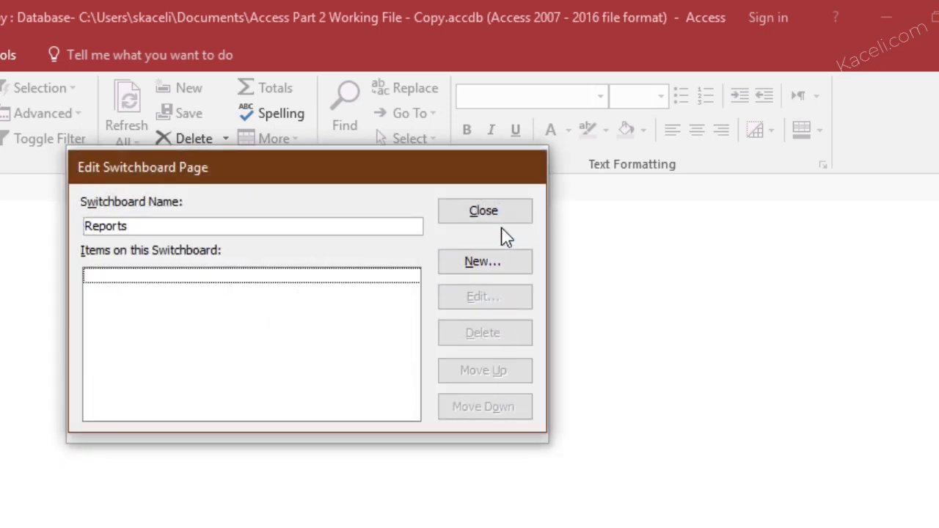
click(499, 219)
click(497, 289)
Step: Add a "View Customers" item to the Reports switchboard that opens the Customers List report
click(482, 269)
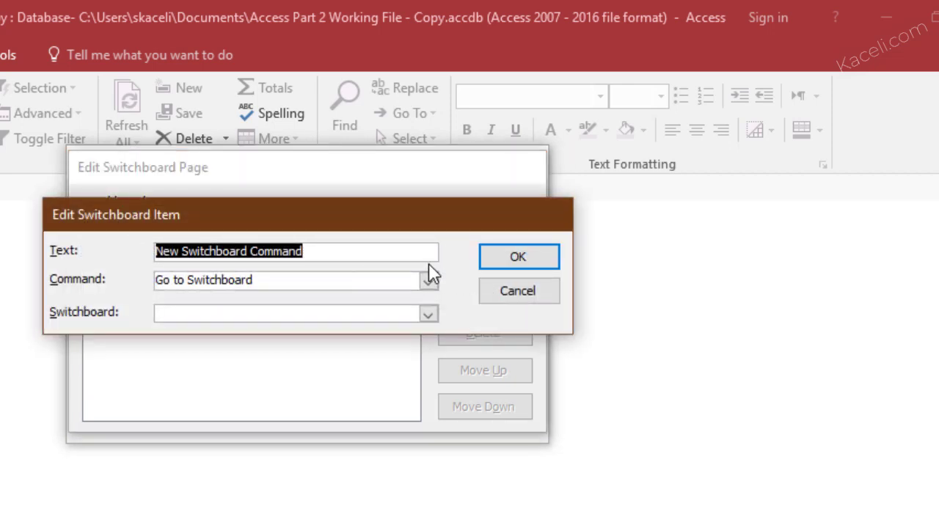
text(Vie)
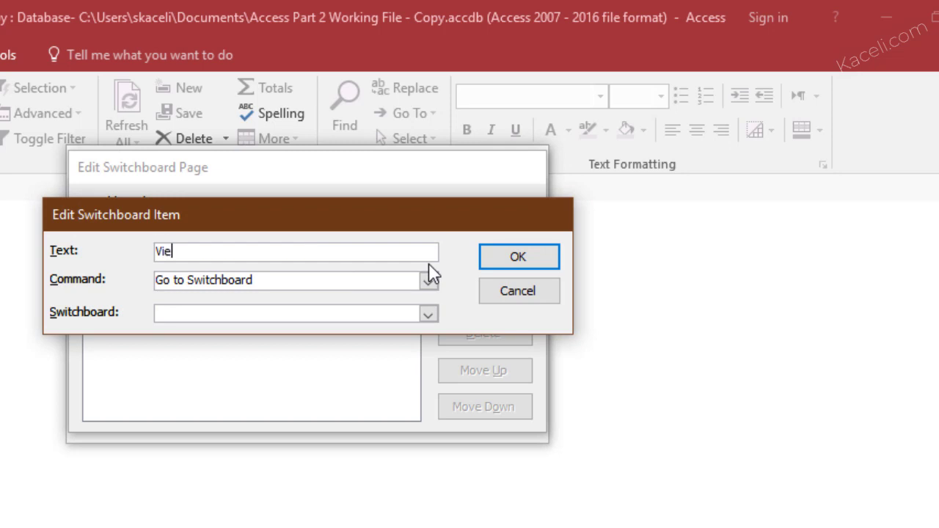
text(w Customers)
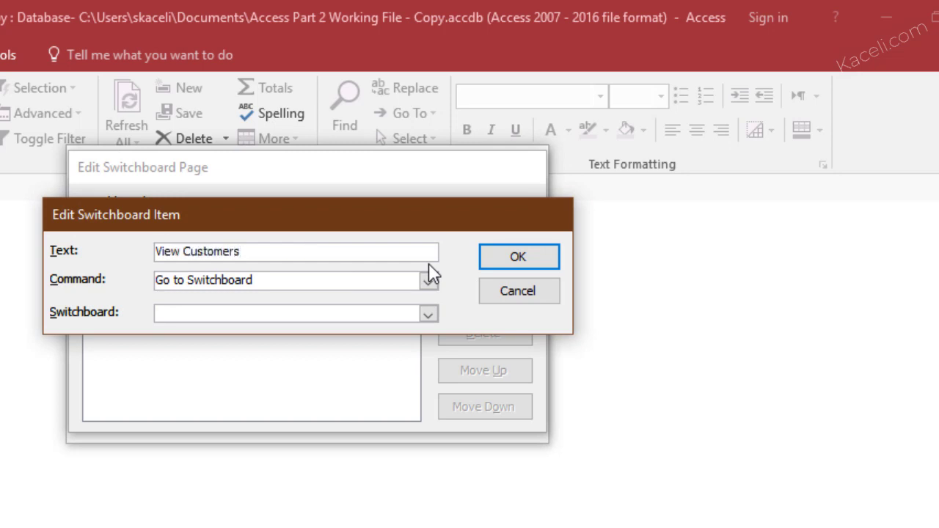
click(430, 282)
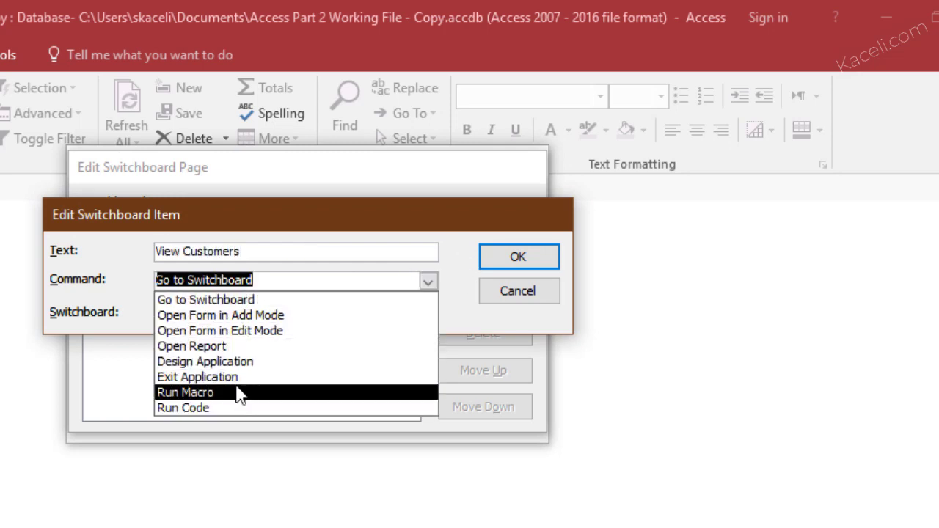
click(239, 347)
click(301, 314)
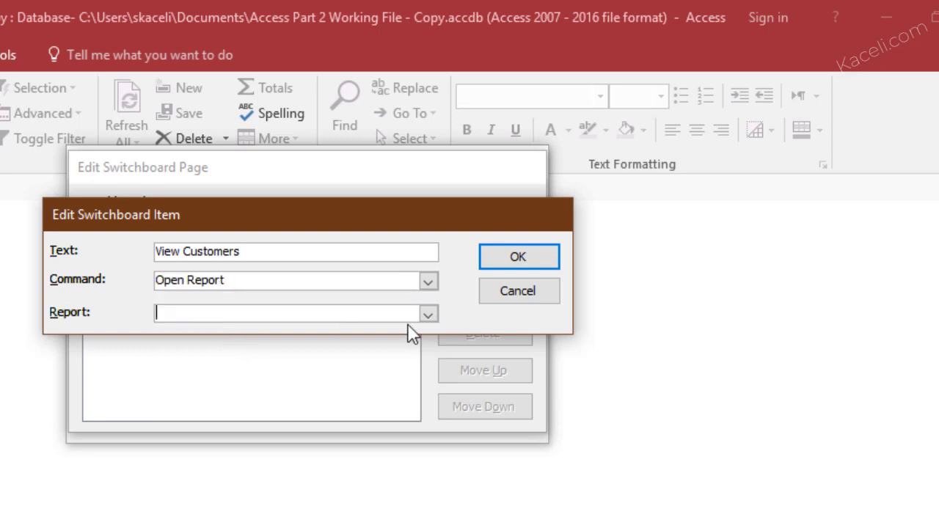
click(428, 314)
click(325, 380)
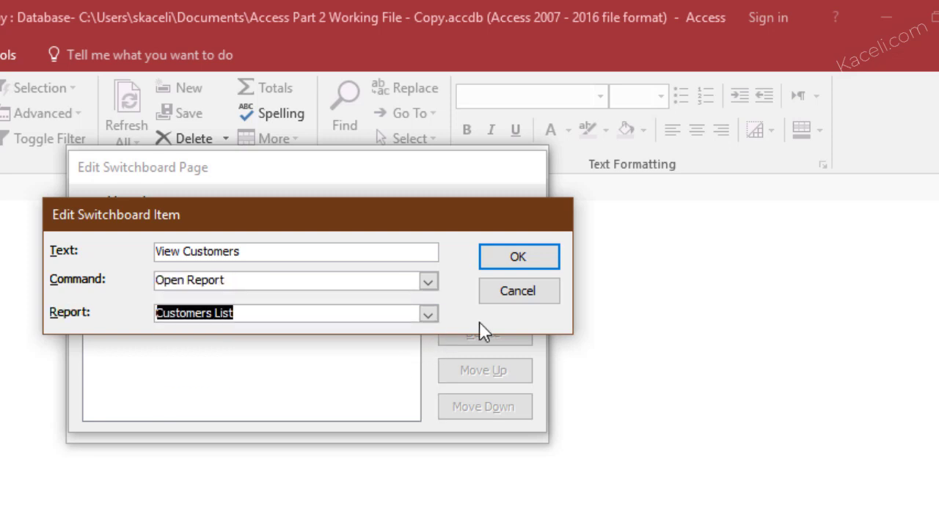
click(512, 258)
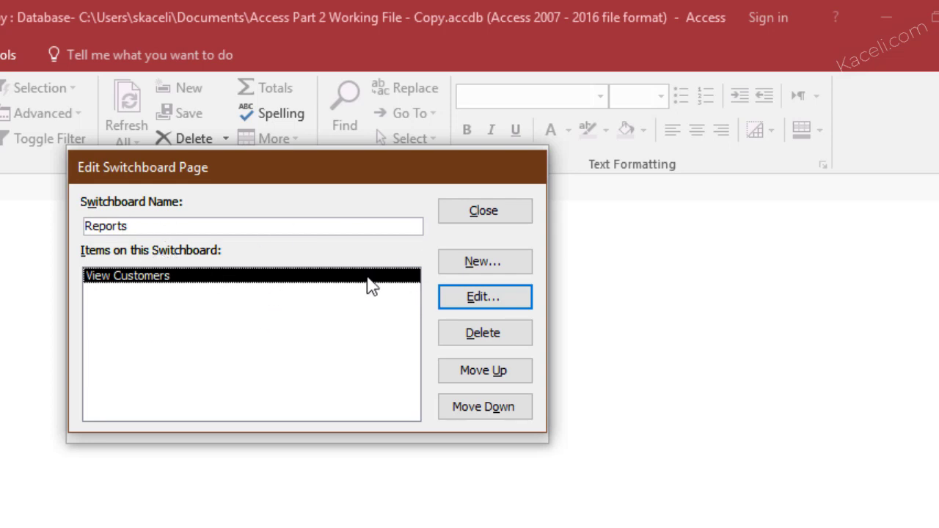
Step: Add a "Return Home" item to the Reports switchboard that goes to the Main Switchboard, and close the Switchboard Manager
click(484, 262)
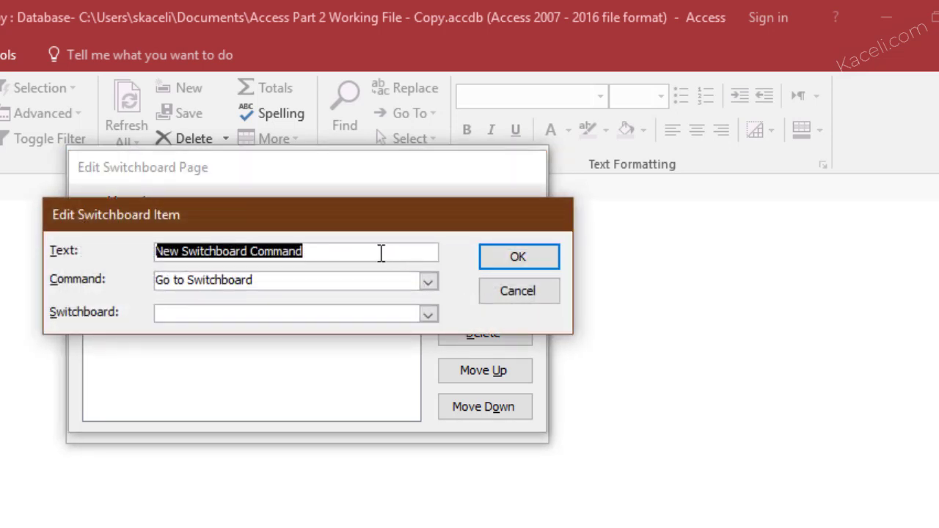
text(Return Home)
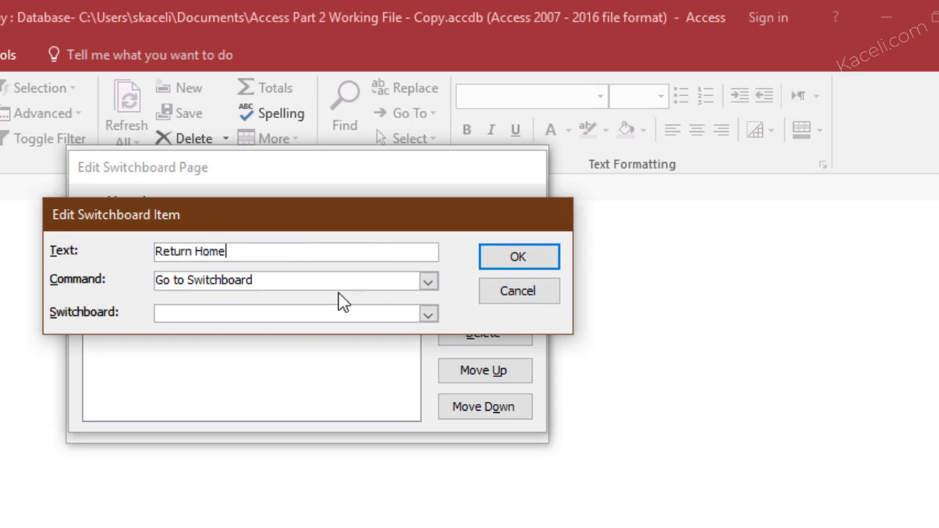
click(429, 314)
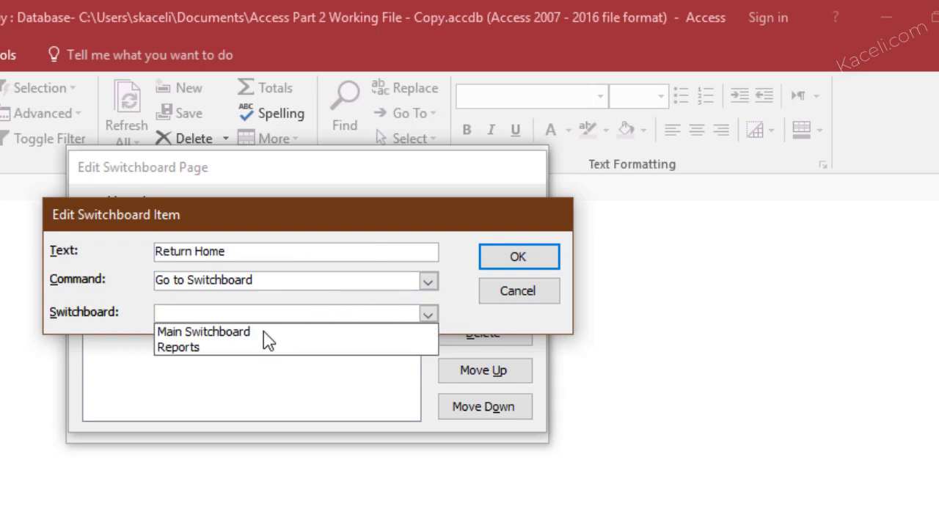
click(293, 332)
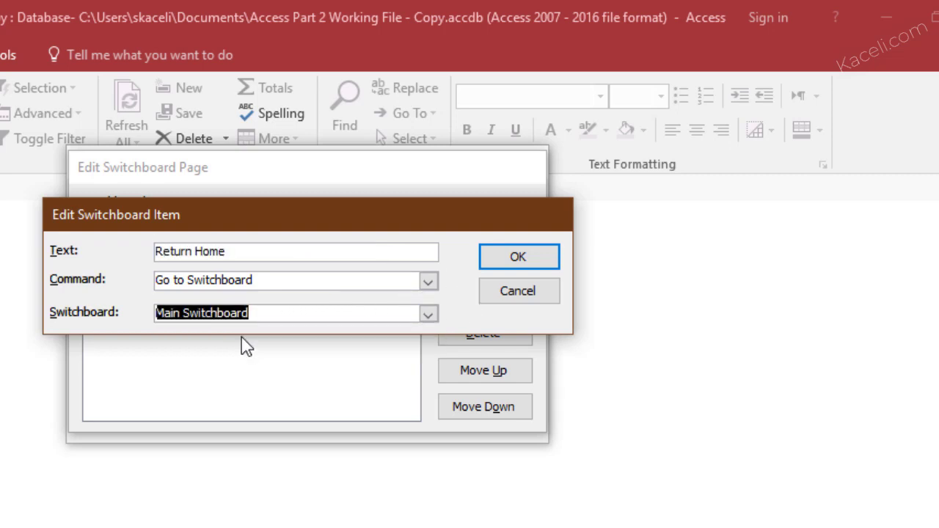
click(547, 263)
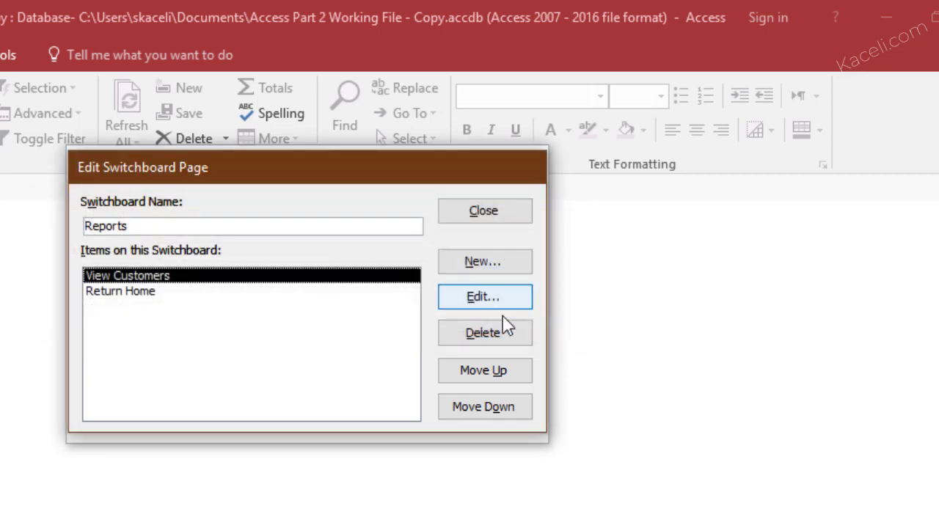
click(499, 218)
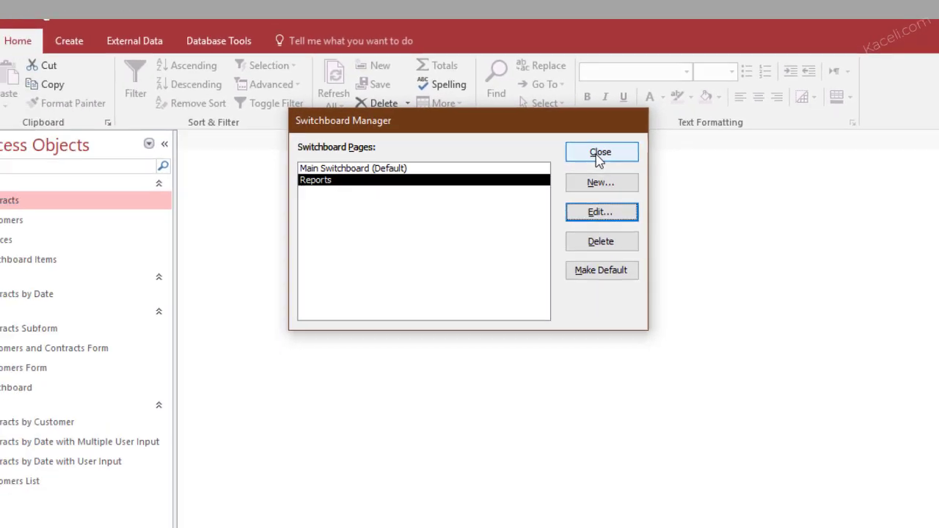
click(483, 208)
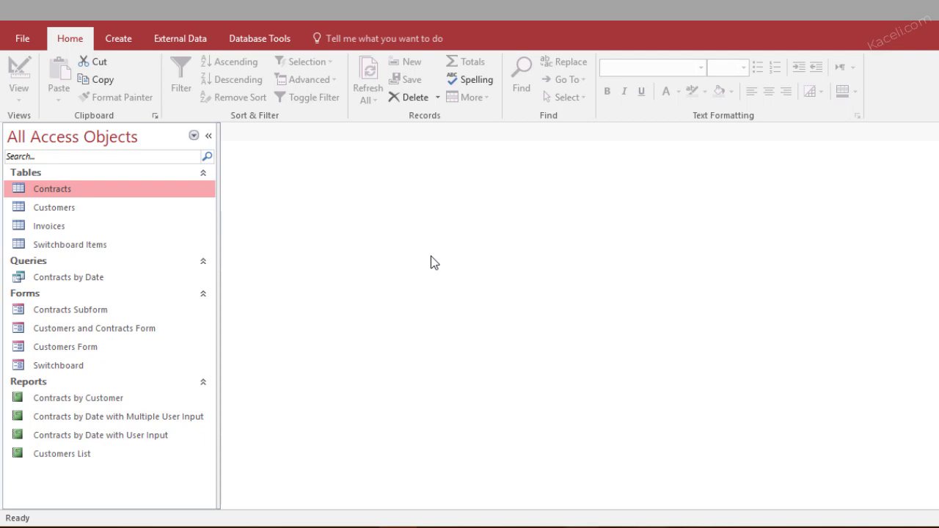
Step: Set the current database's Display Form option to Switchboard
click(27, 42)
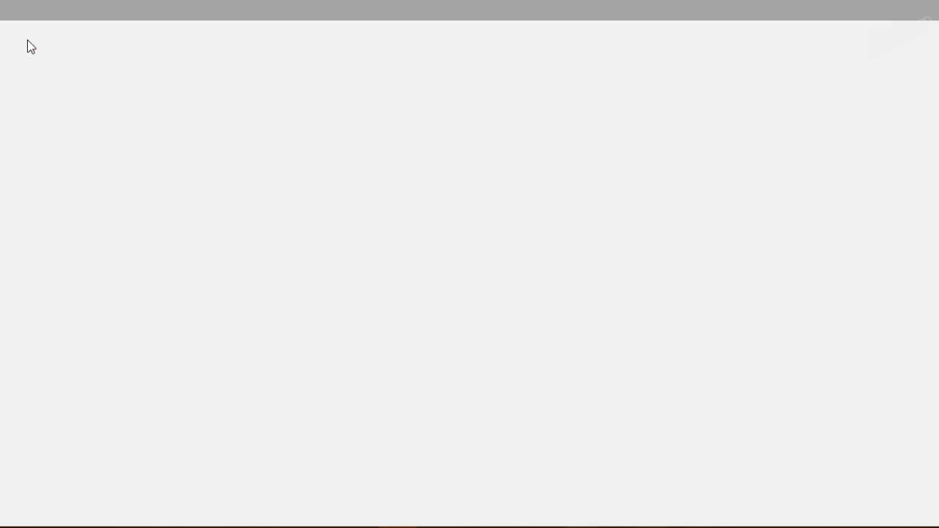
click(30, 31)
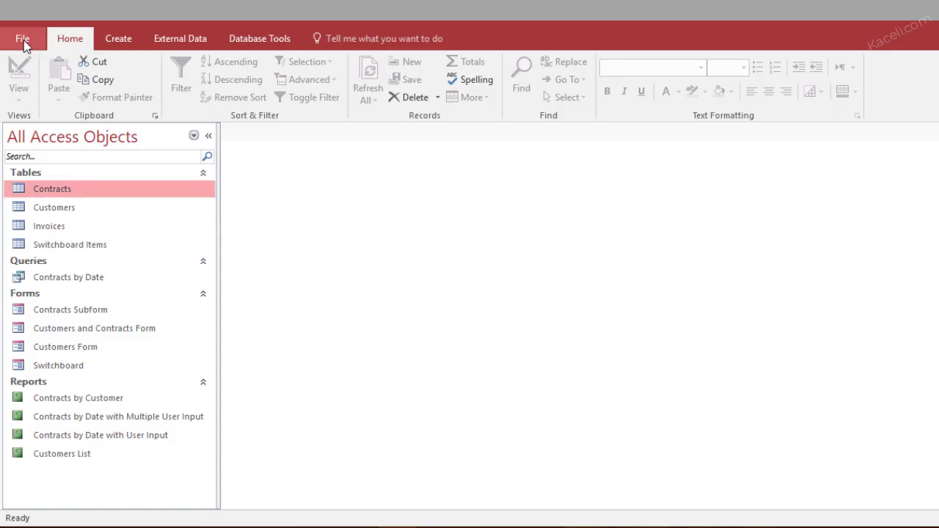
click(24, 40)
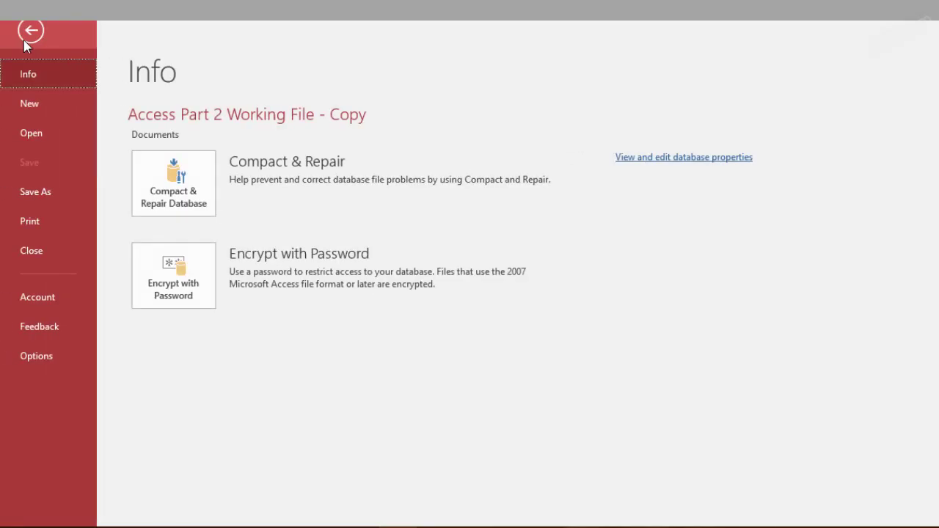
click(40, 351)
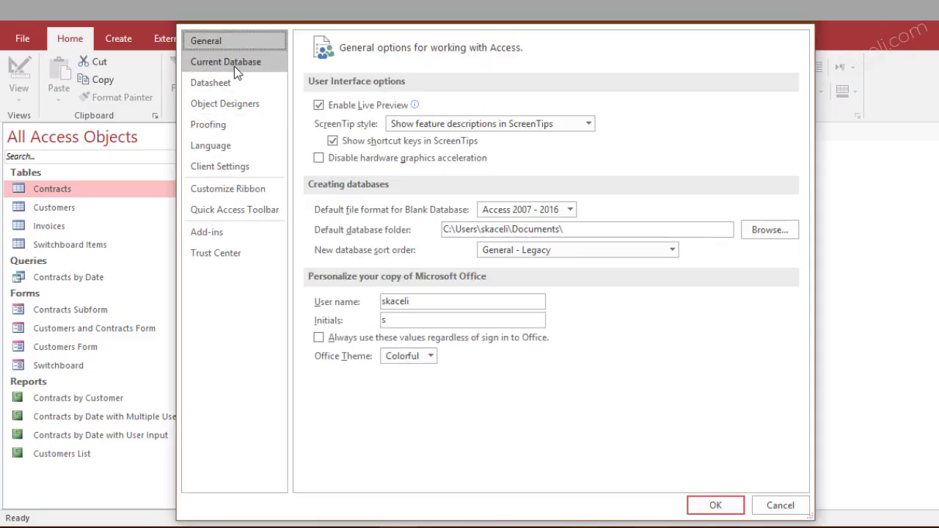
click(237, 65)
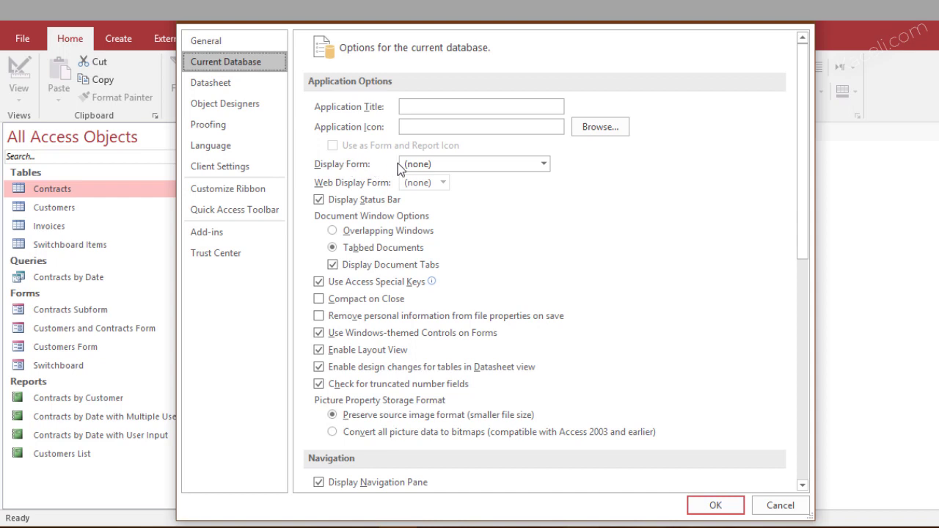
click(543, 165)
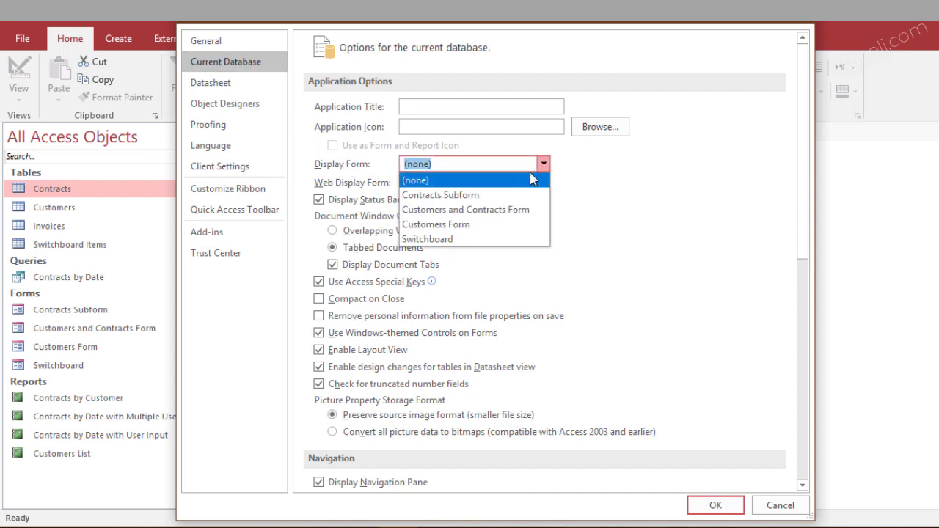
click(440, 240)
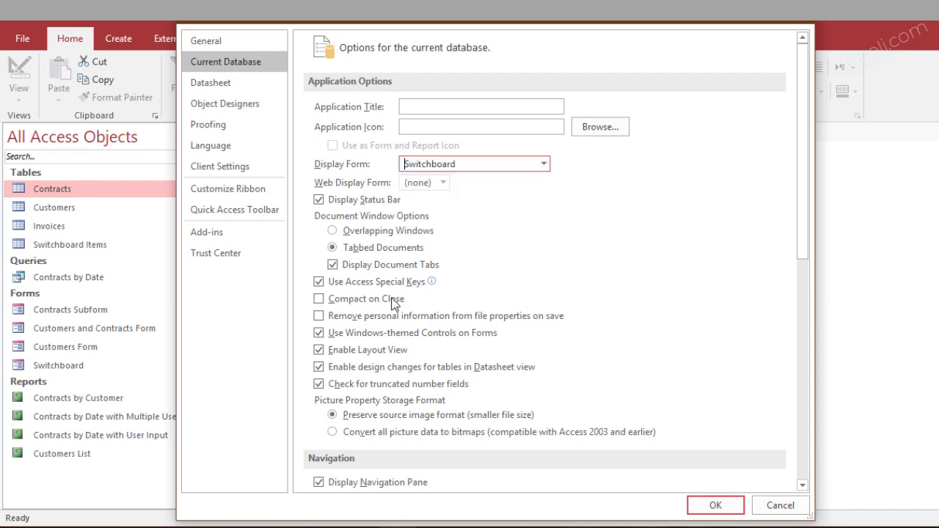
click(709, 505)
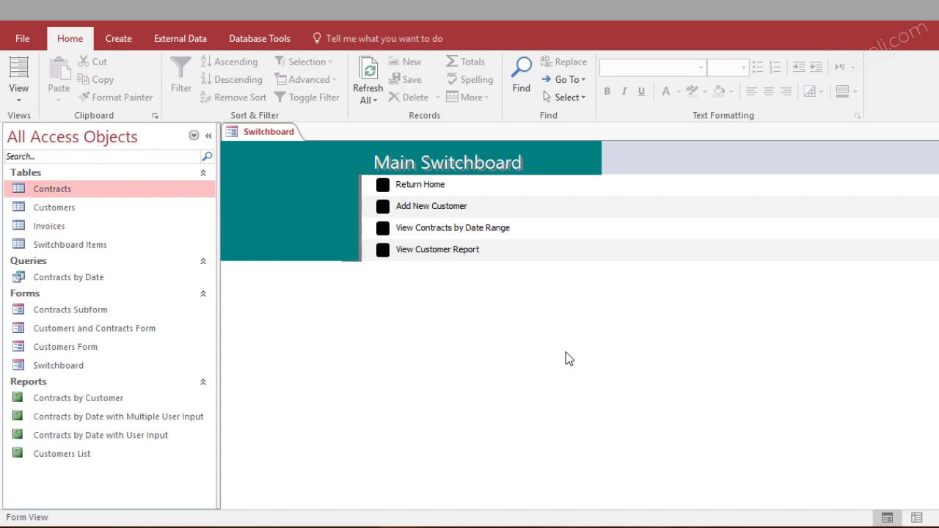
Step: Collapse the Navigation Pane, then test the Add New Customer item by looking over the form it opens and closing that form
click(209, 135)
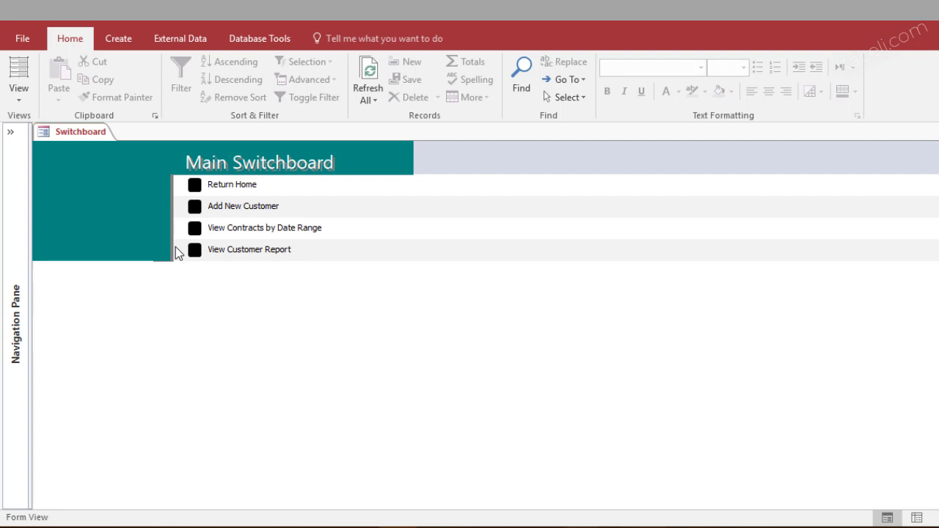
click(195, 207)
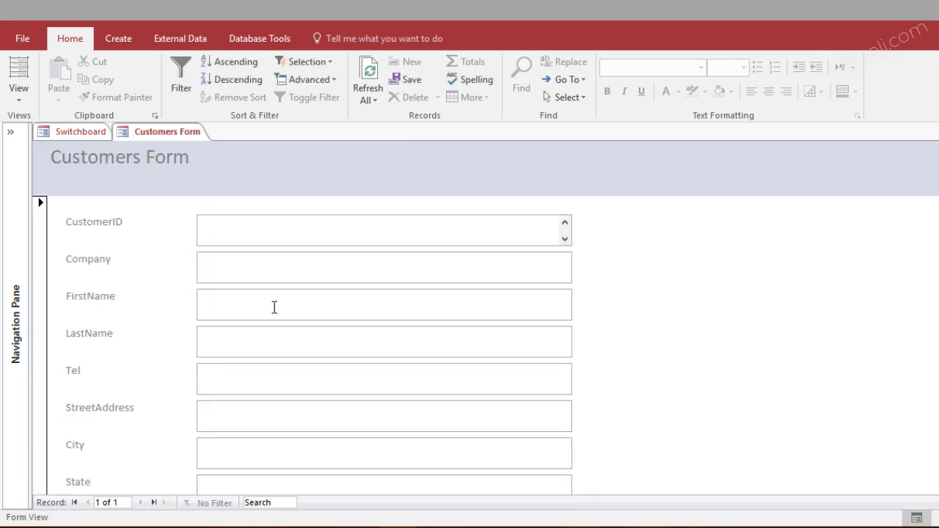
scroll(279, 308, down, 3)
scroll(259, 375, up, 3)
click(938, 132)
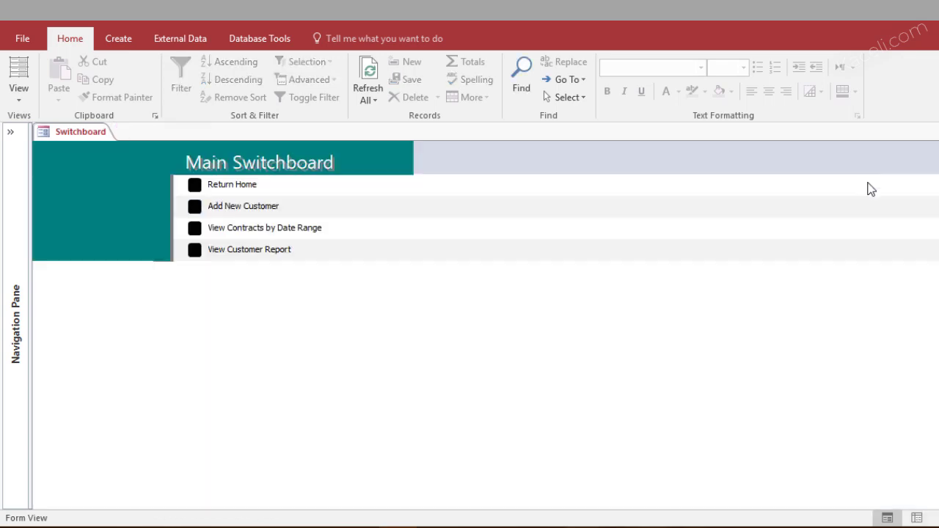
Step: Test the View Contracts by Date Range item with dates from 1/1 to 11/1/2010, reviewing the report to its end and closing it
click(196, 229)
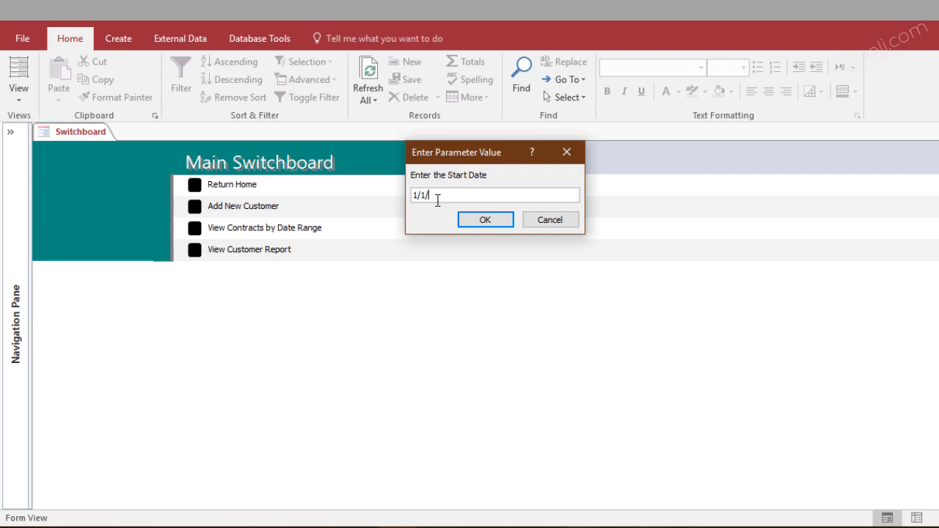
text(1/1/2020)
key(Return)
text(11/1/2010)
key(Return)
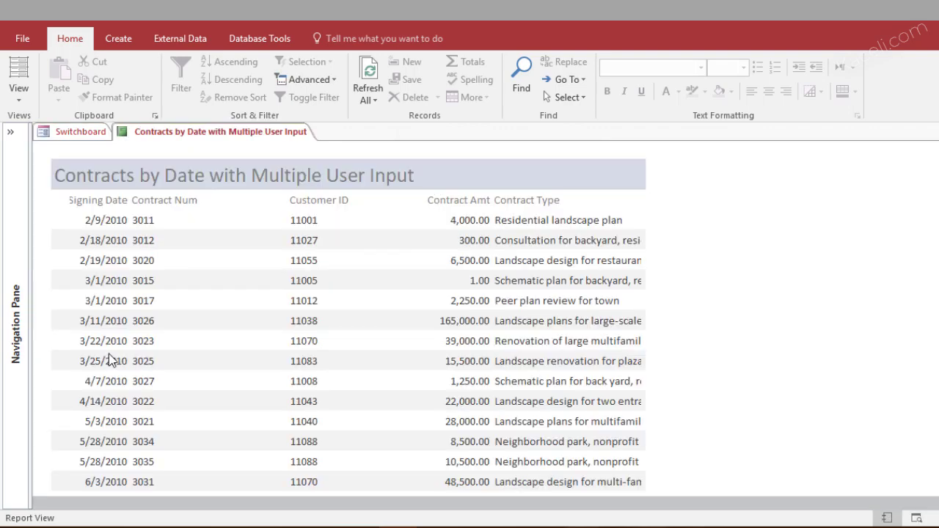
scroll(109, 354, down, 10)
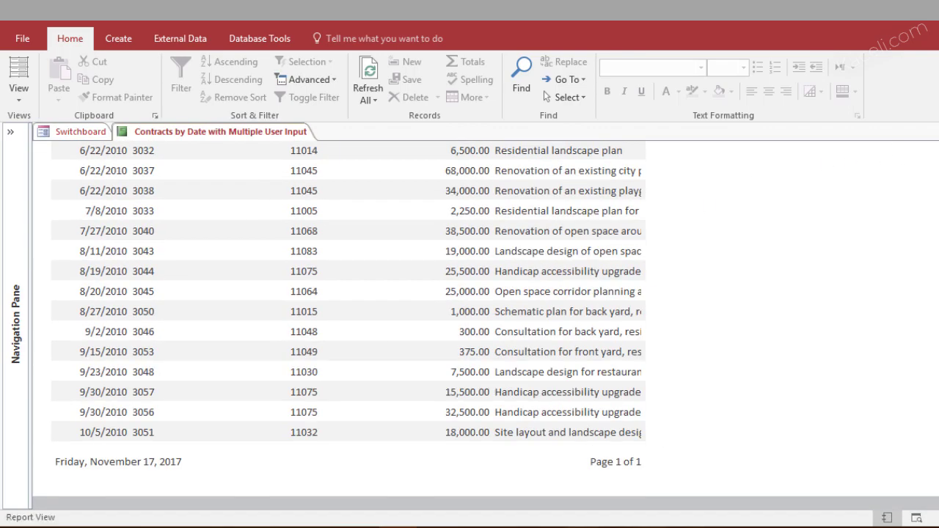
click(935, 132)
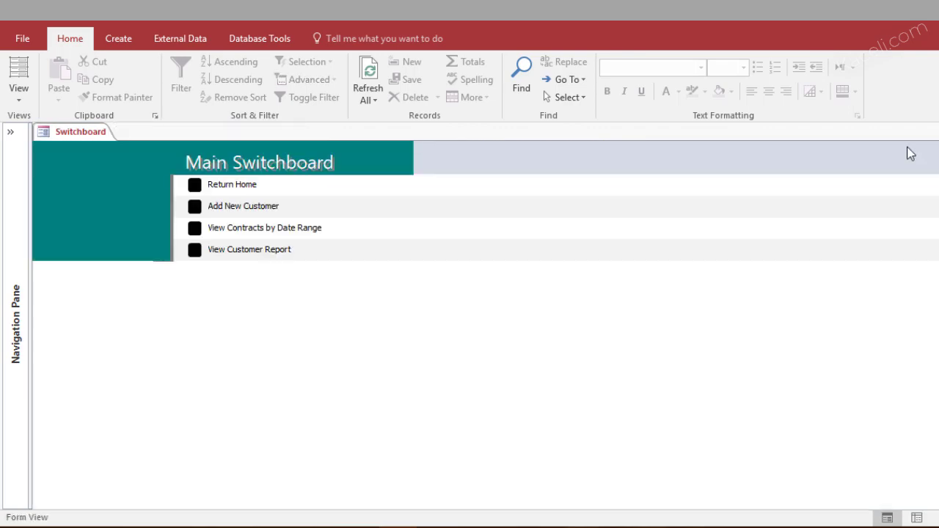
Step: Test the View Customer Report item by browsing the Contracts by Customer report and closing it
click(194, 251)
scroll(477, 323, down, 2)
scroll(474, 334, down, 6)
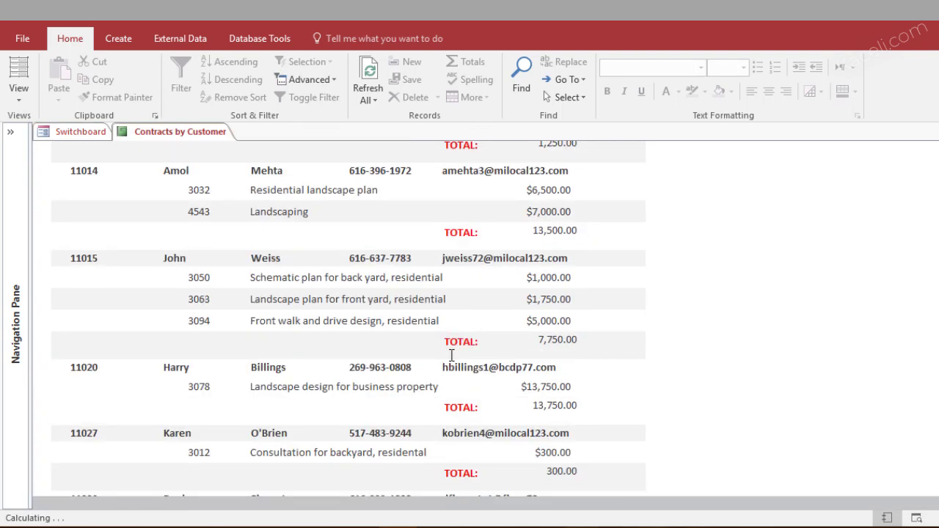
click(935, 132)
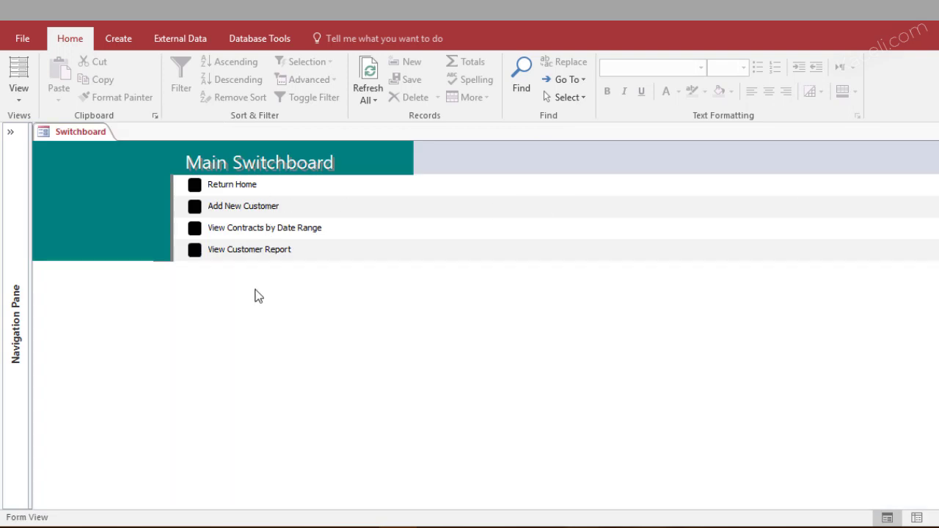
Step: Show the Main Switchboard form in Layout View and apply an Office theme that gives it a lavender header
click(127, 227)
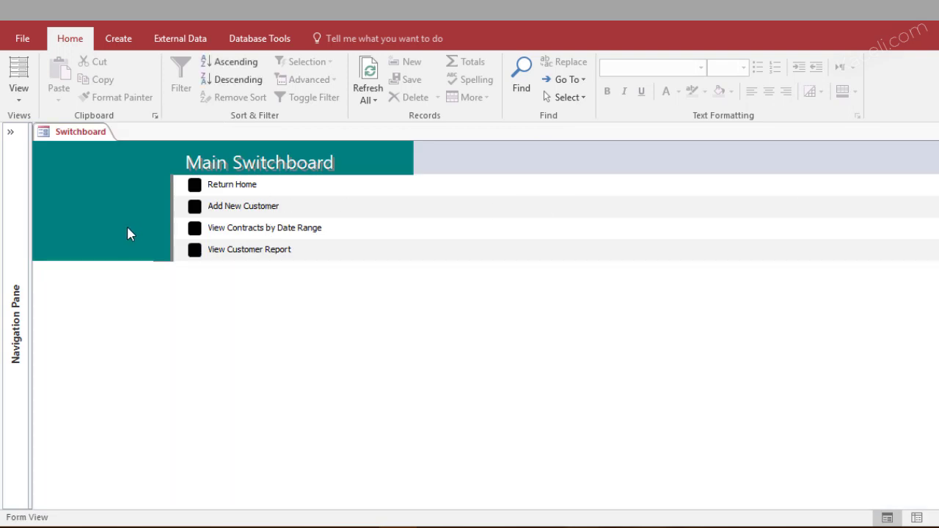
click(20, 96)
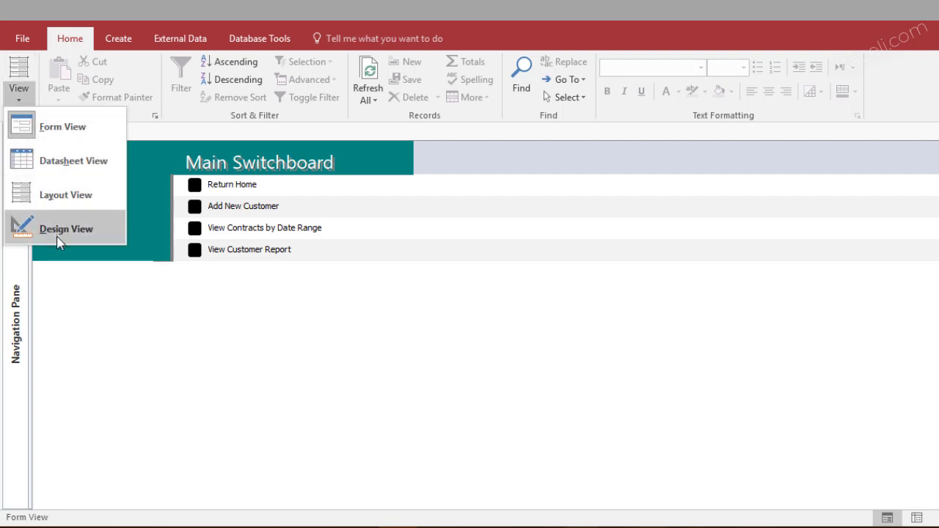
click(64, 196)
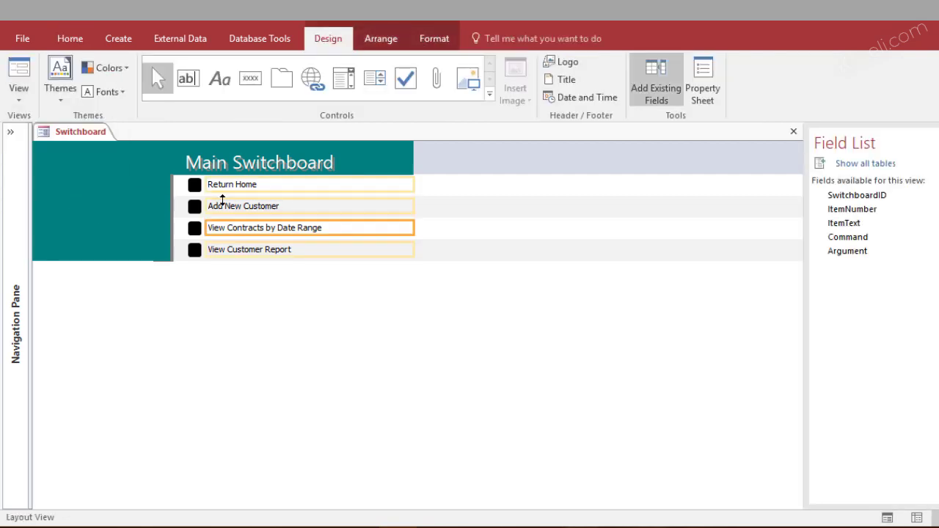
click(60, 83)
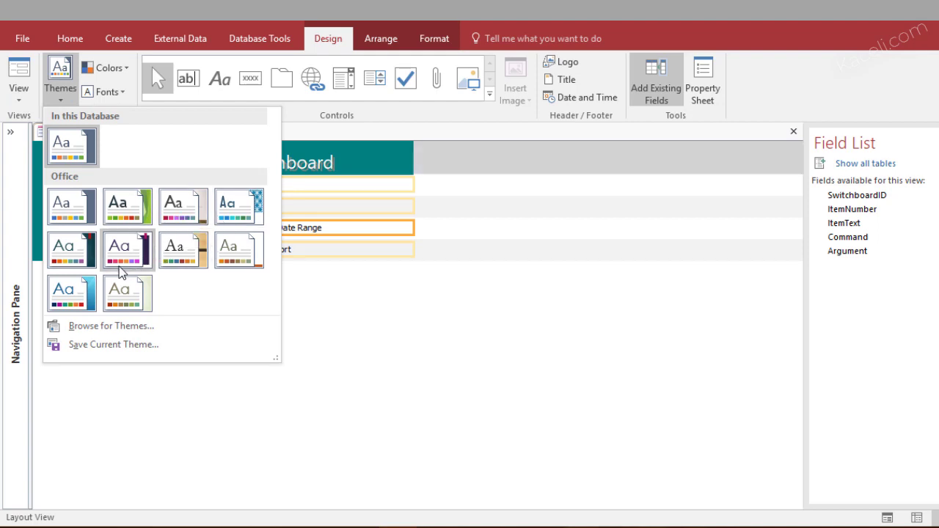
click(77, 296)
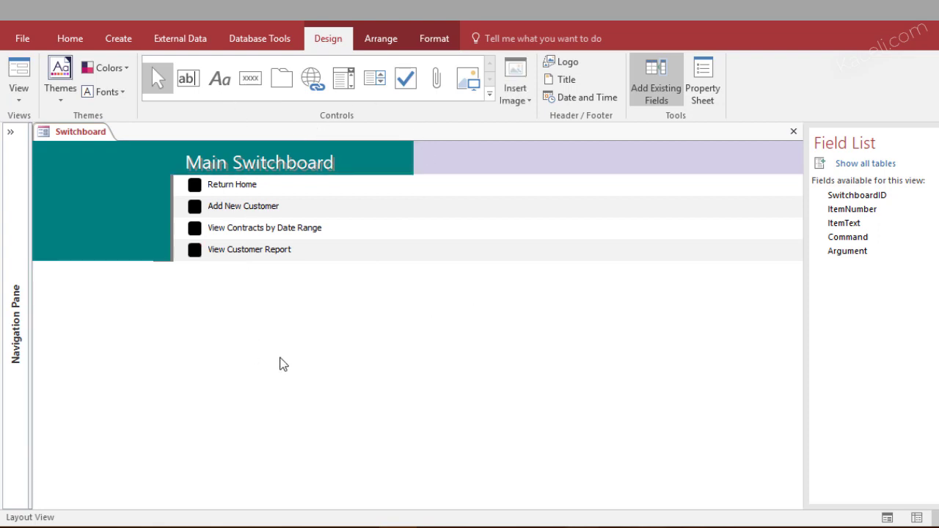
Step: Replace the Main Switchboard title text in the form header with "Kaceli.com Database Dashboard"
click(247, 169)
click(248, 168)
drag(341, 165, 120, 169)
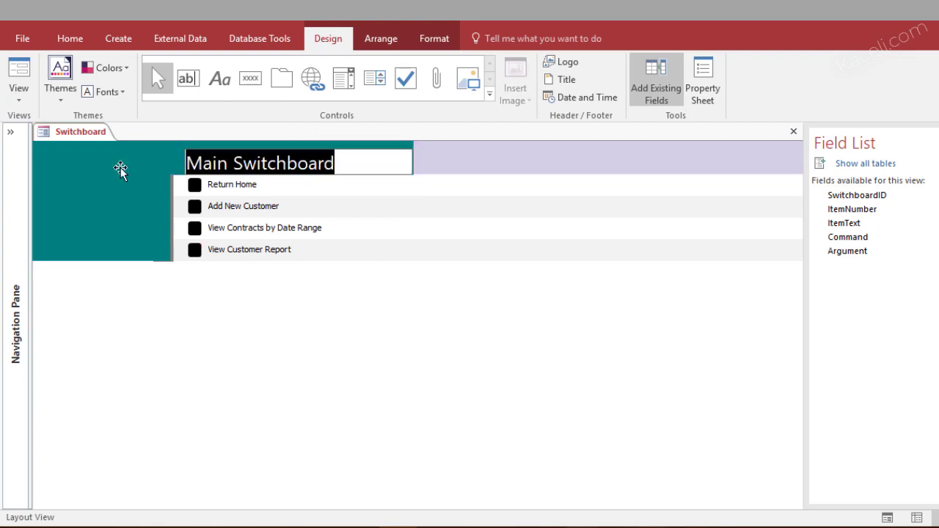
text(Kaceli.com Database Dashboard)
Step: Shift the title toward the form's left edge and make the header taller above the items, finishing in Form View
click(411, 199)
click(439, 283)
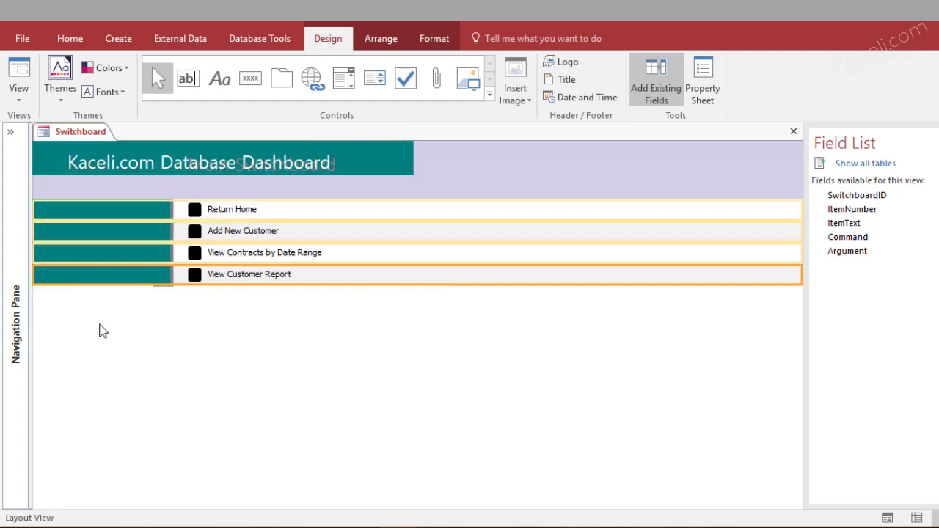
click(103, 331)
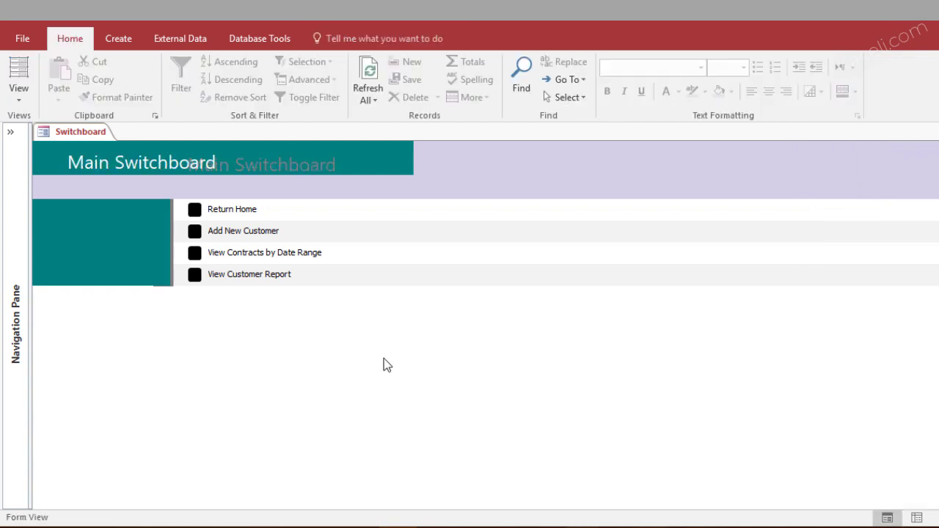
Step: Add the Switchboard Manager command from All Commands to the Quick Access Toolbar for all documents
click(358, 37)
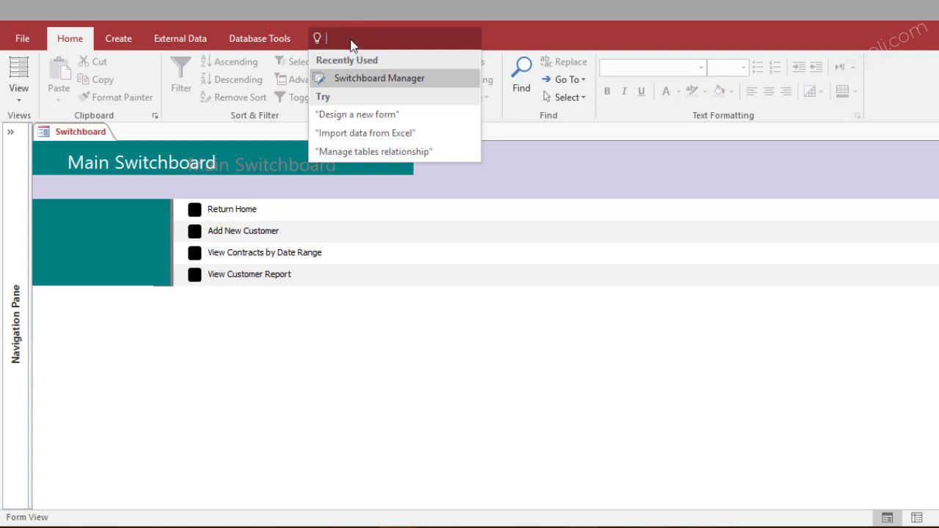
click(112, 20)
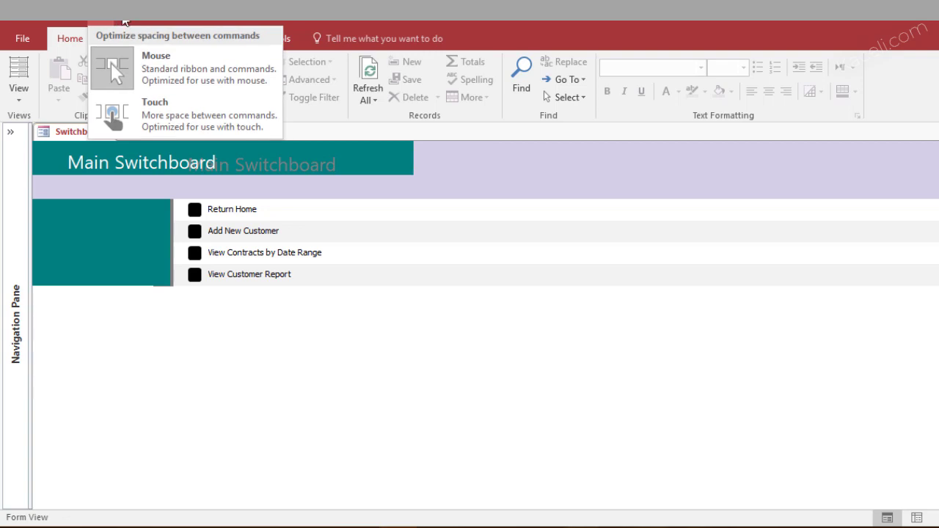
click(125, 22)
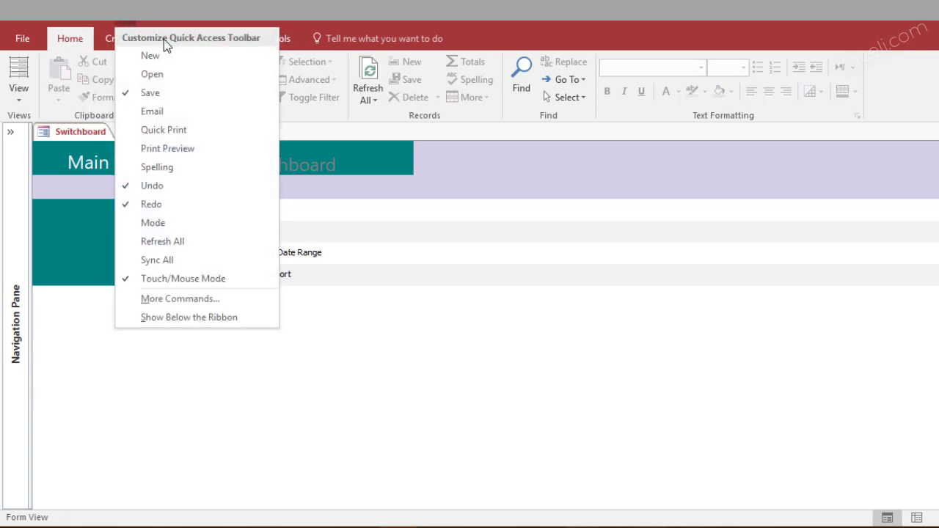
click(191, 300)
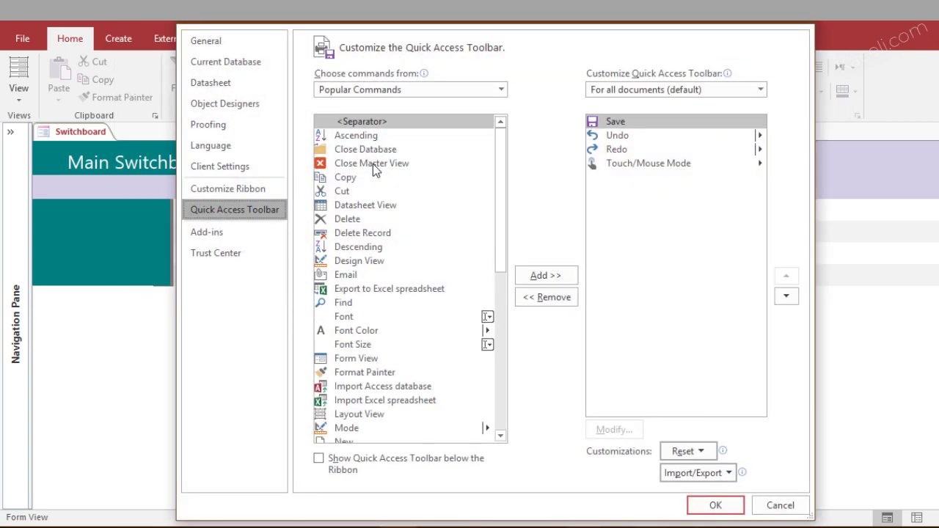
click(502, 91)
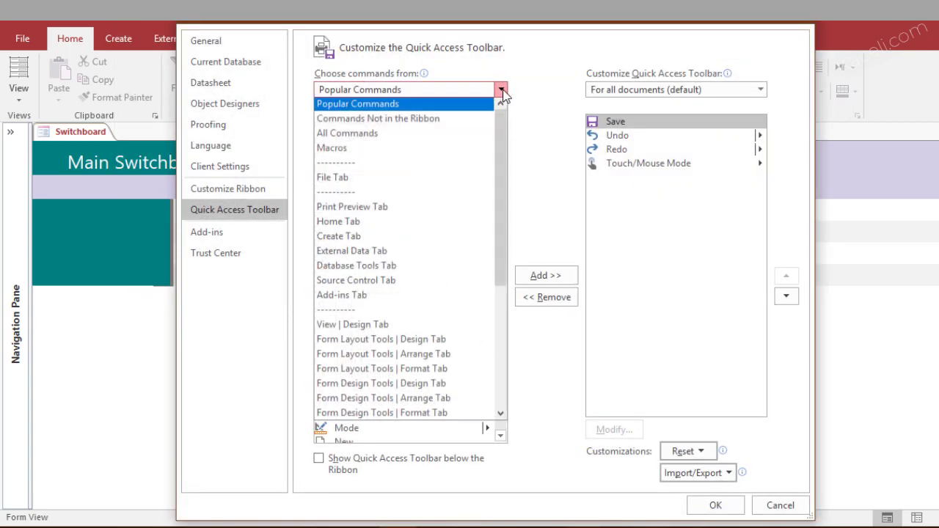
click(361, 134)
drag(504, 142, 521, 404)
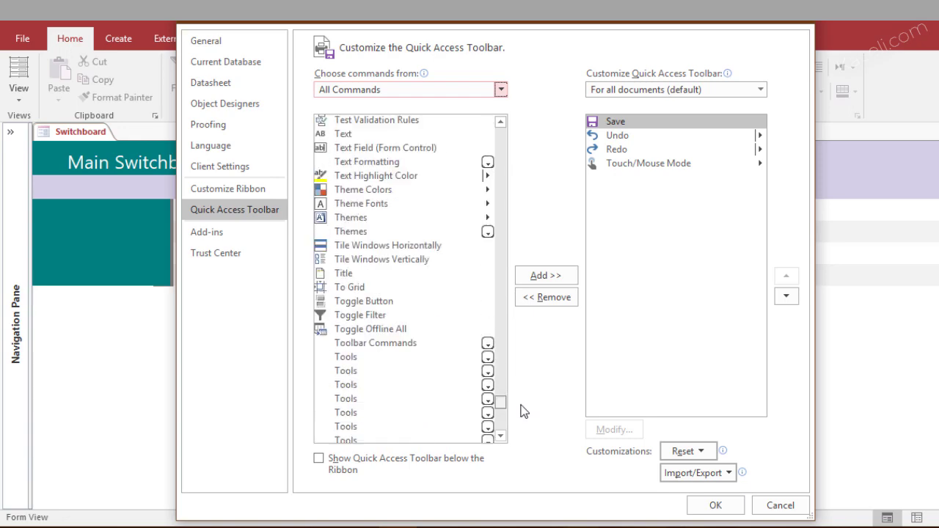
click(397, 257)
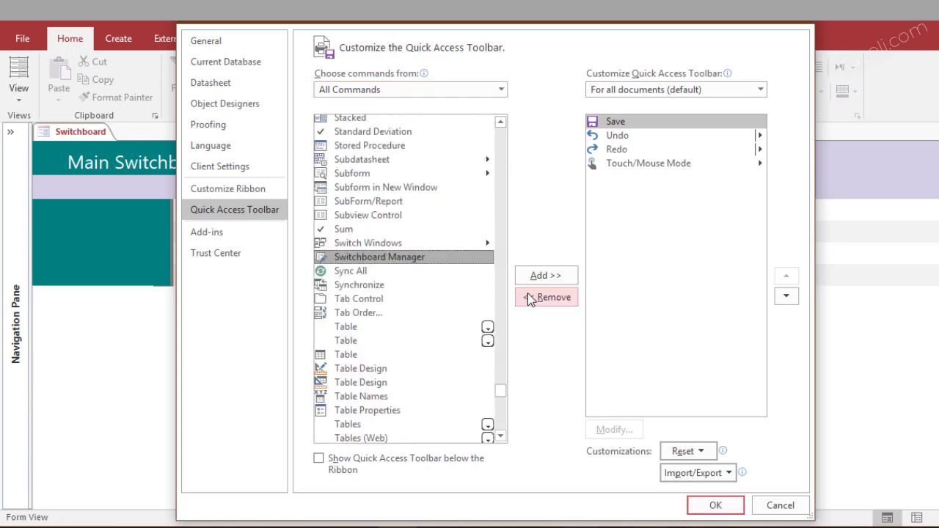
click(543, 277)
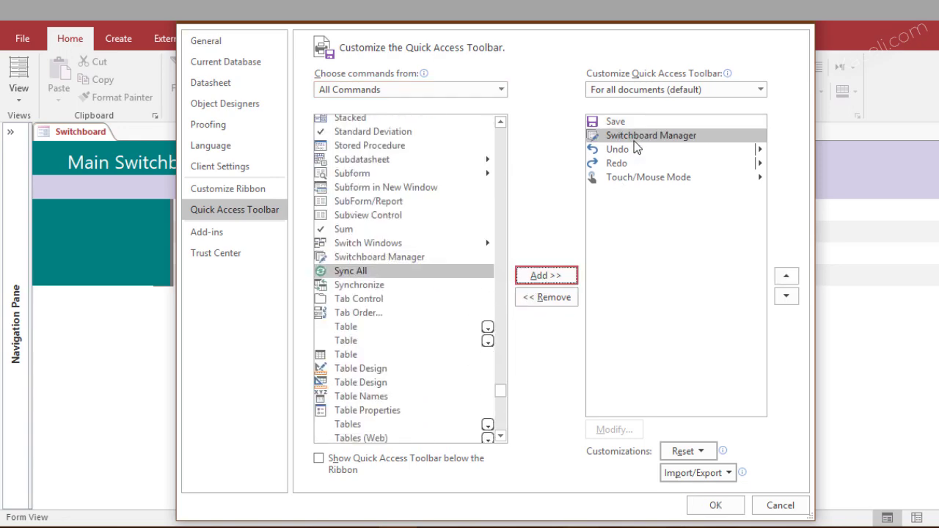
click(715, 505)
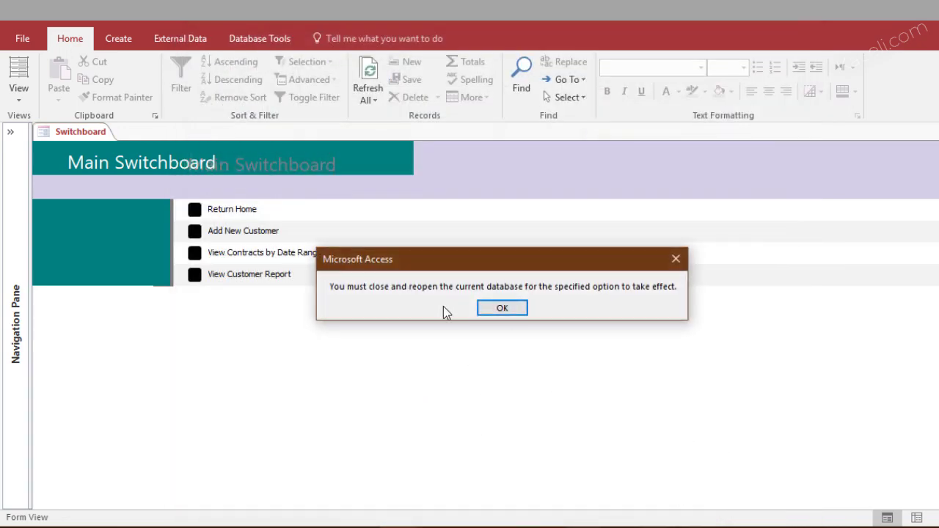
click(503, 310)
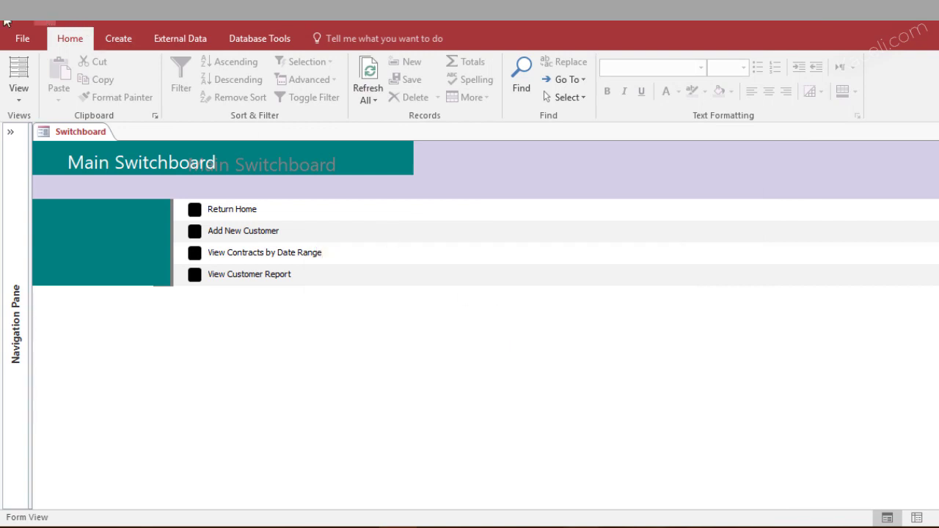
Step: Launch the Switchboard Manager from the Quick Access Toolbar and select the Reports page
click(50, 23)
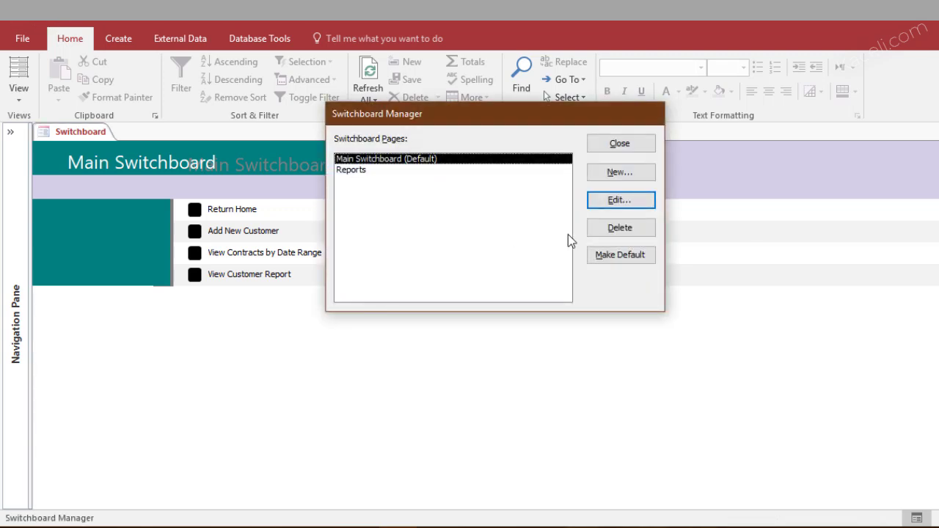
click(363, 169)
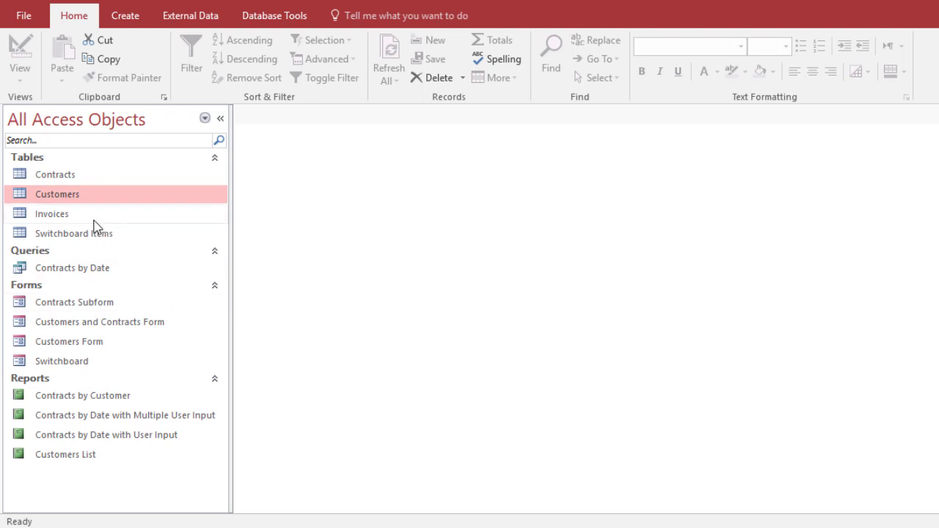
Step: Open the Customers table in Design View and add a Picture field after Email with the Attachment data type
right_click(65, 196)
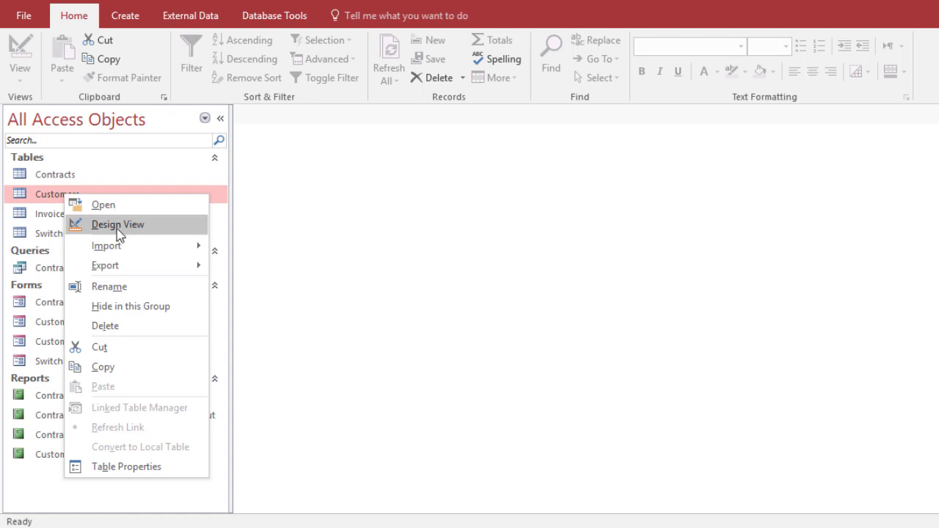
click(116, 229)
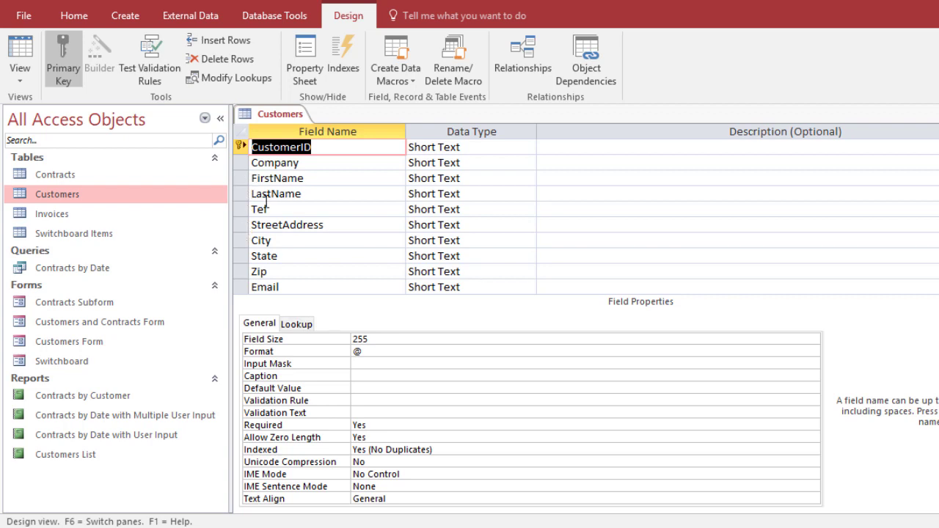
scroll(277, 256, down, 2)
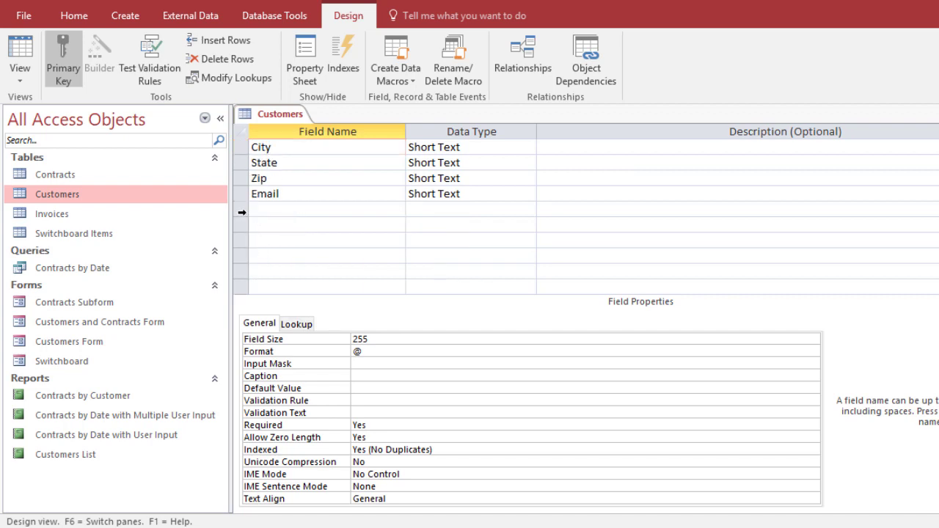
click(242, 212)
click(271, 211)
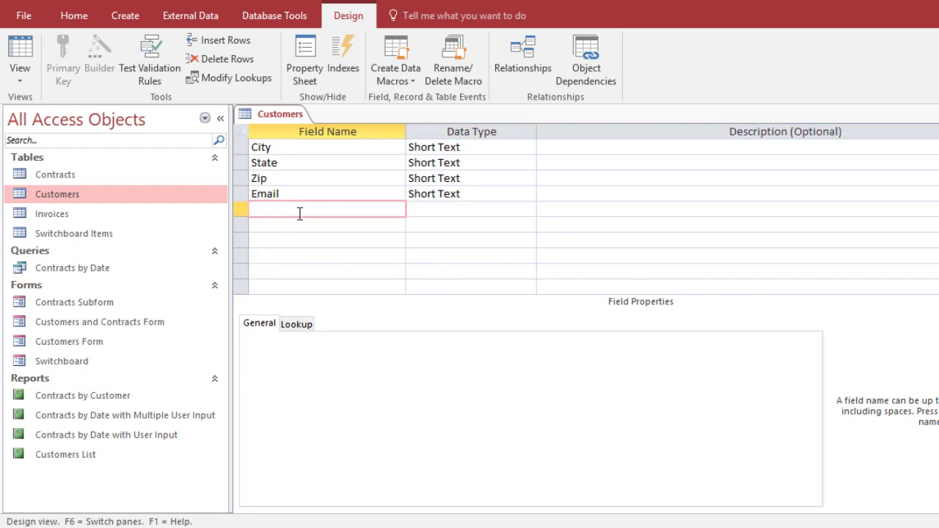
text(Picture)
click(443, 209)
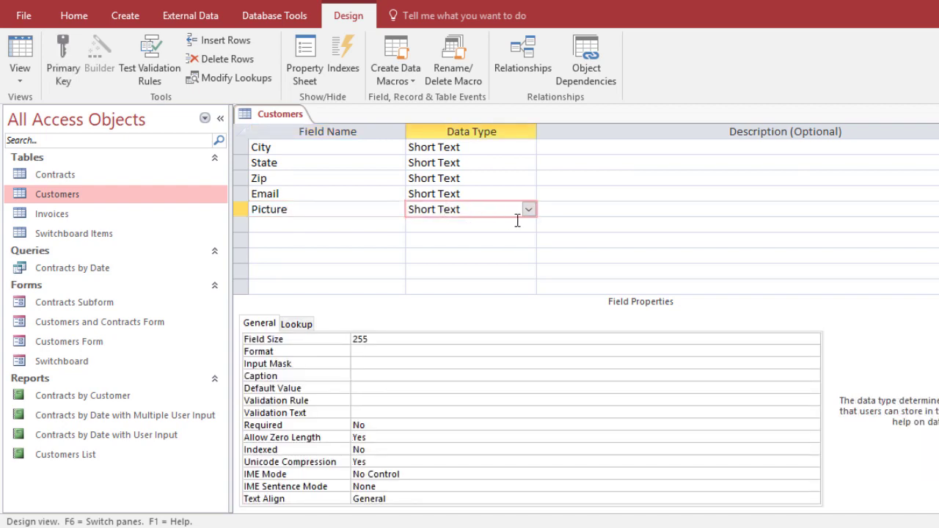
click(528, 210)
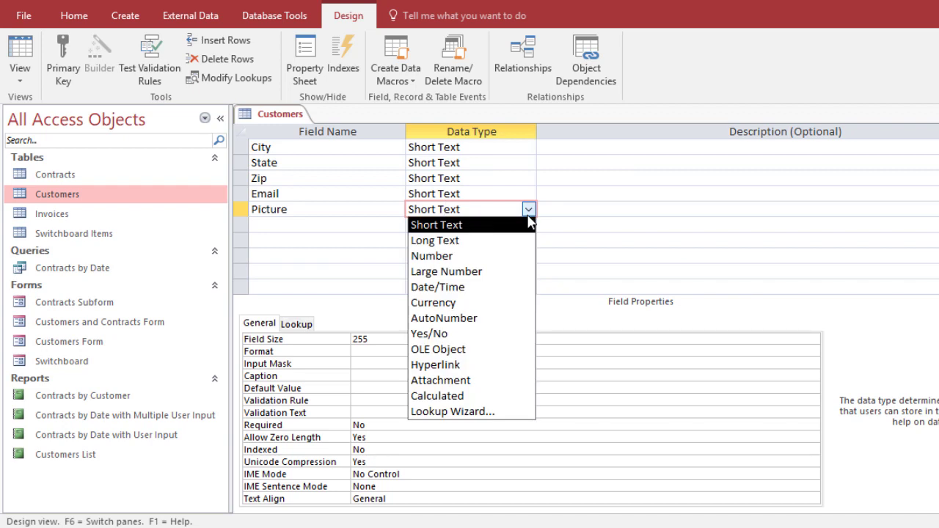
click(459, 380)
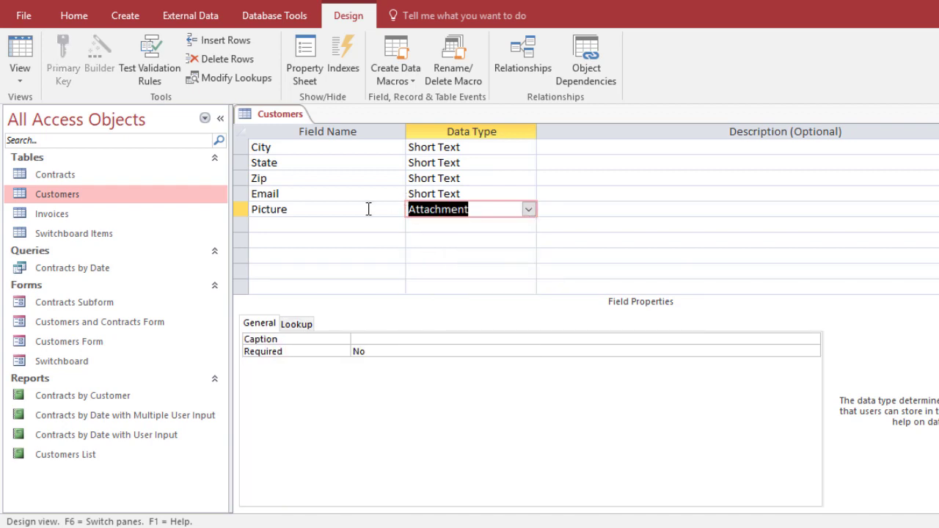
Step: Close the Customers table and save its design changes
click(331, 214)
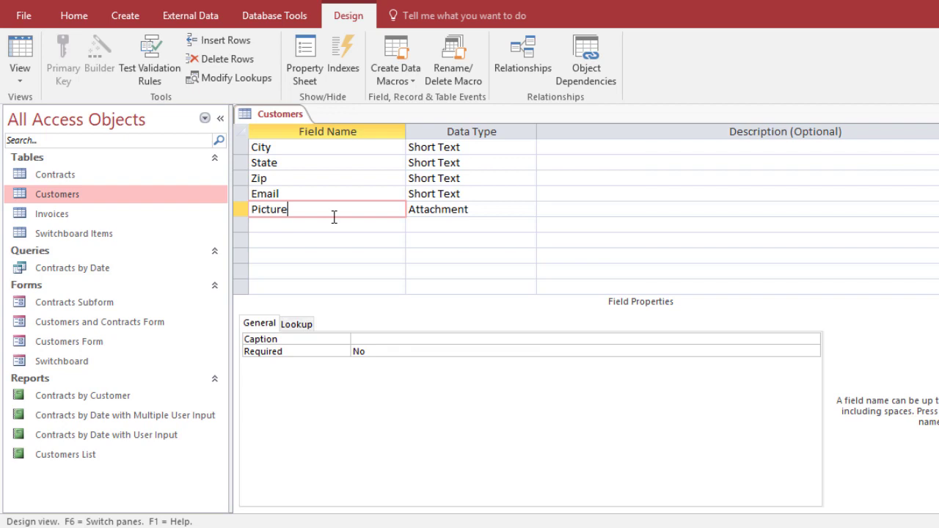
click(346, 239)
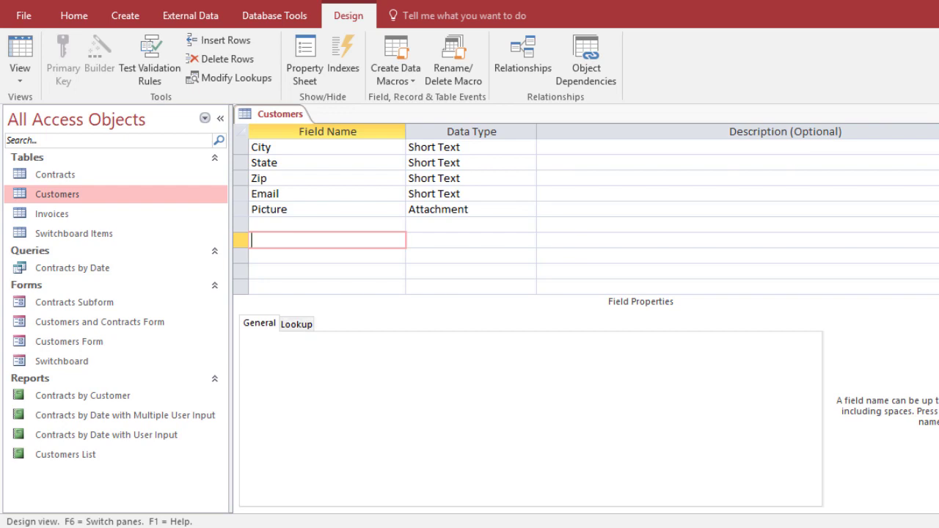
key(ctrl+w)
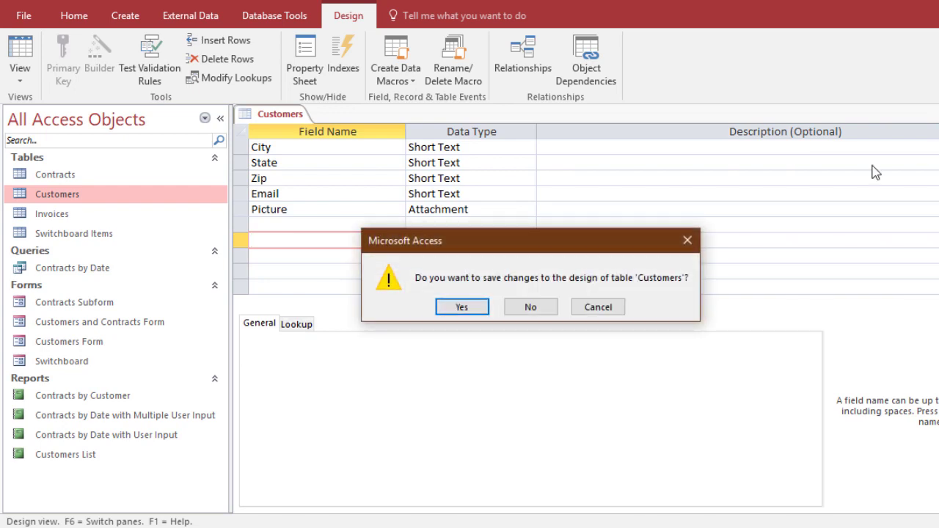
click(457, 312)
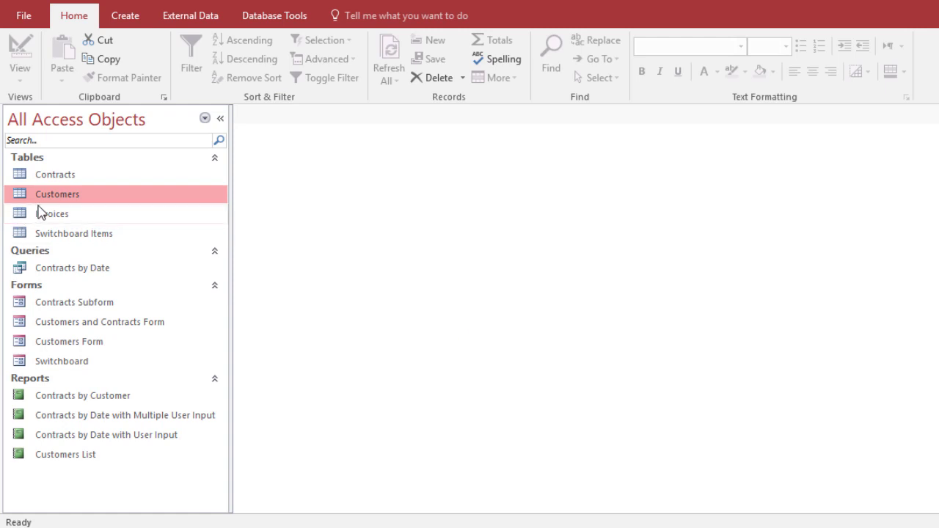
Step: Try adding hubert.jpg to the first customer's attachment field in the Customers datasheet, discard it and close the table
double_click(62, 195)
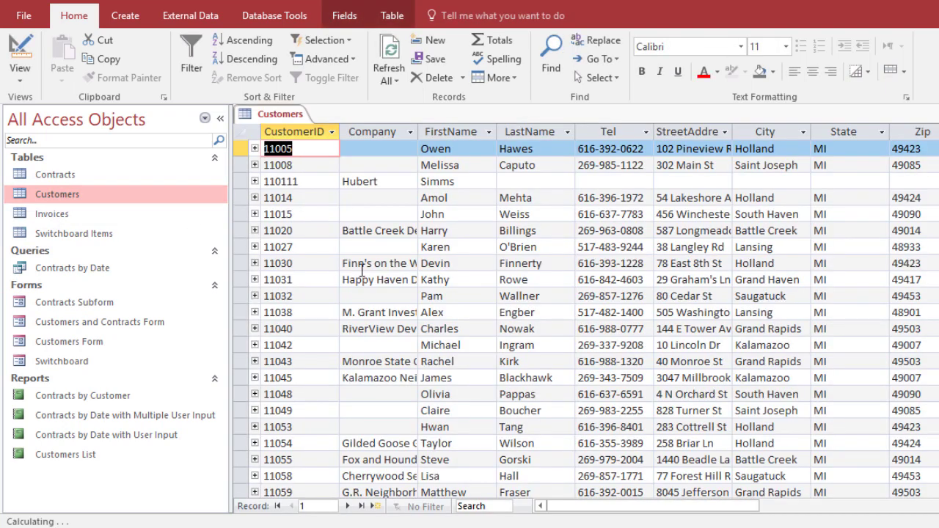
drag(733, 507, 938, 507)
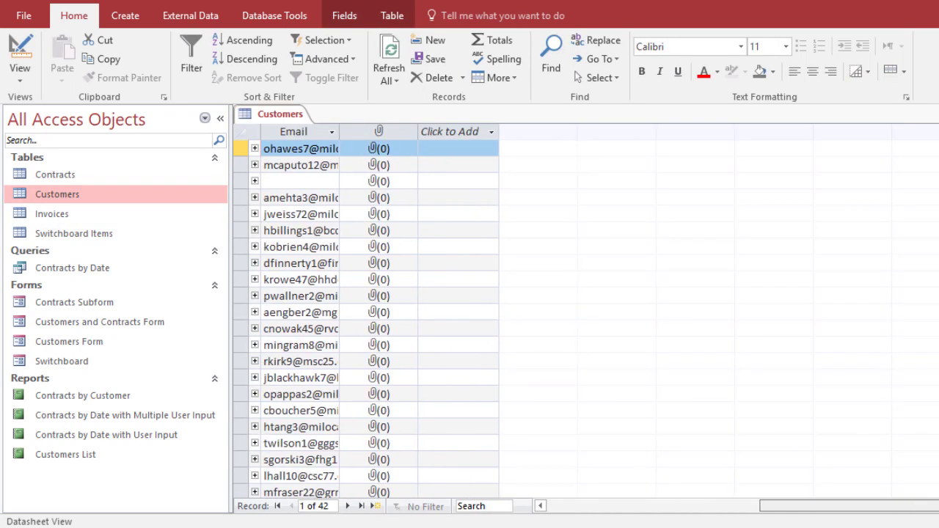
click(373, 152)
double_click(373, 153)
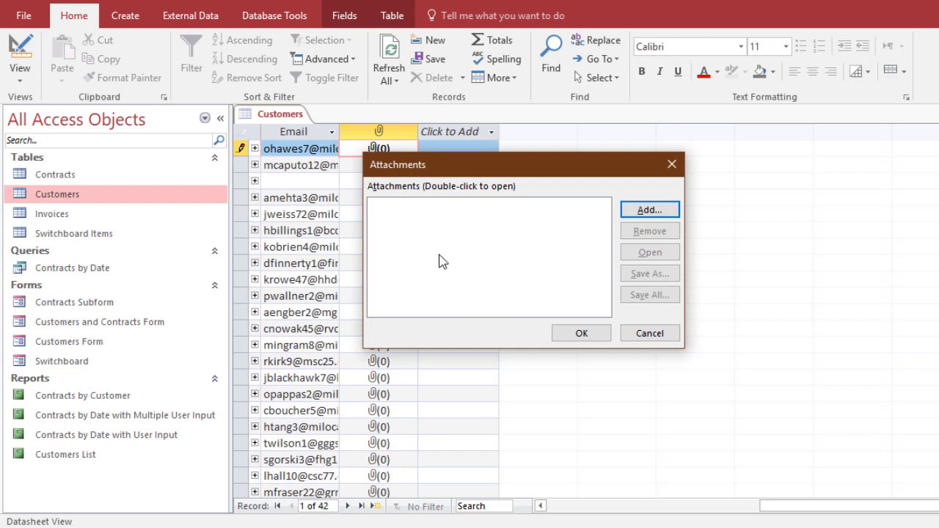
click(649, 211)
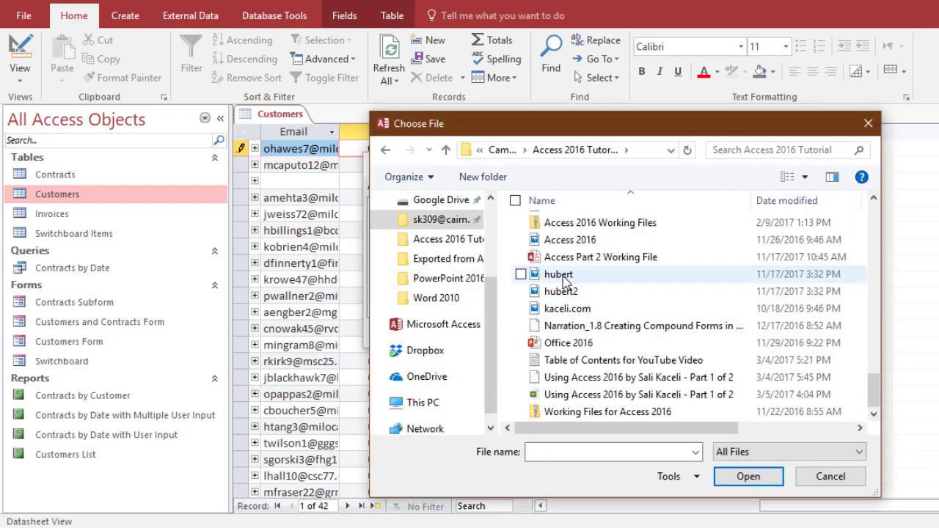
double_click(563, 277)
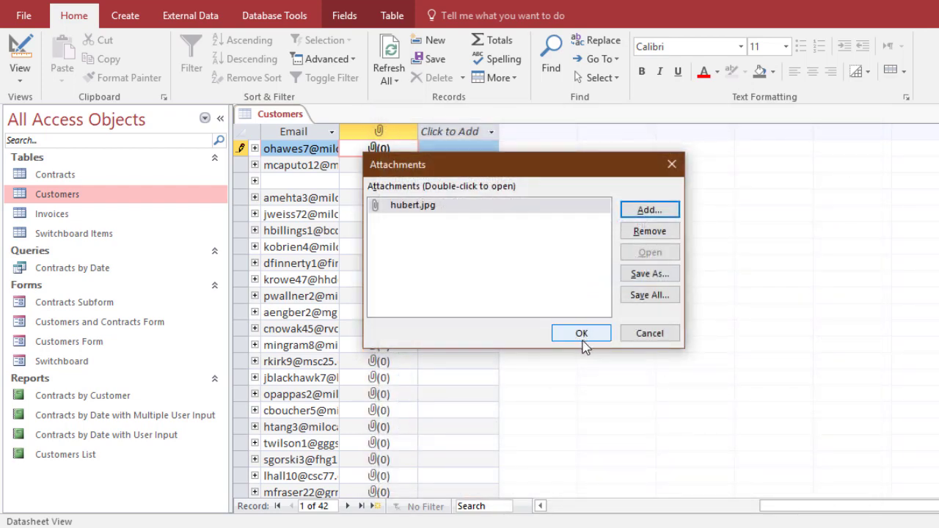
click(653, 337)
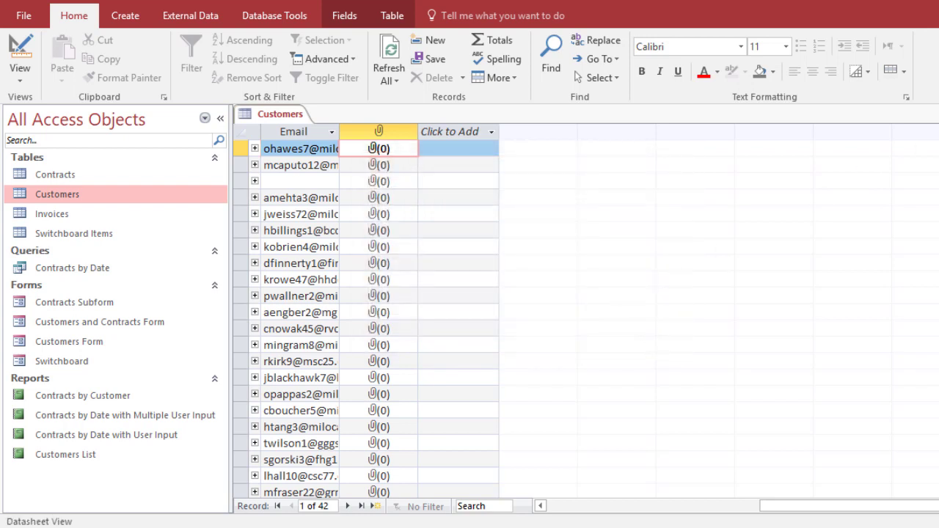
key(ctrl+w)
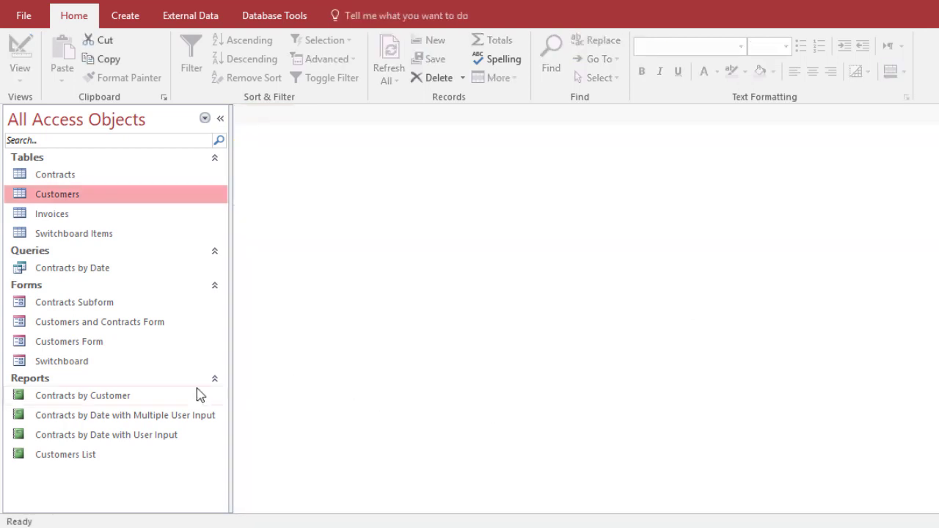
Step: Start a Form Wizard form based on the Customers table, include all its fields and accept the default layout
right_click(68, 197)
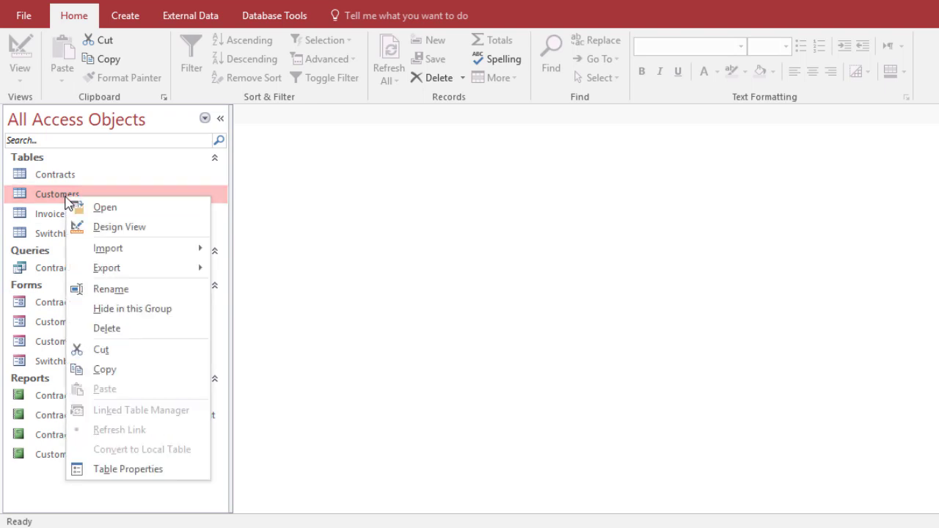
click(68, 196)
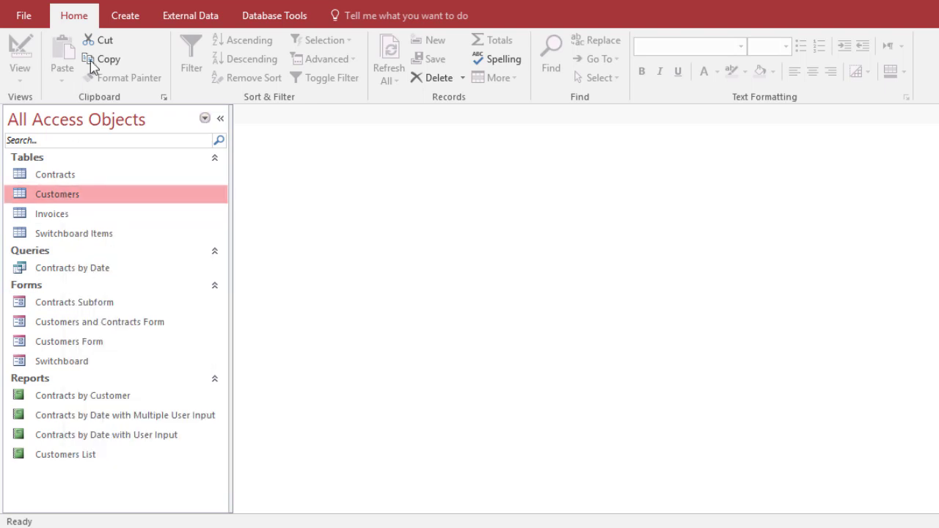
click(123, 18)
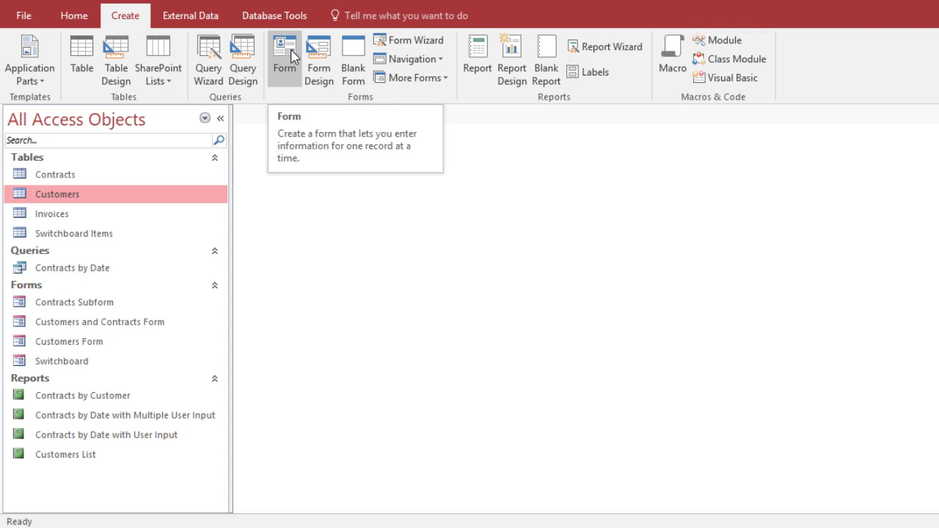
click(440, 40)
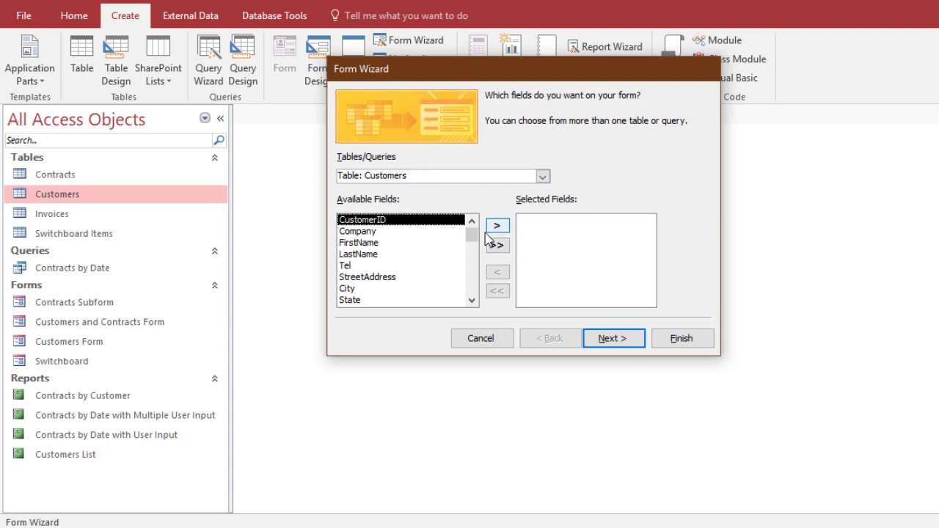
click(497, 245)
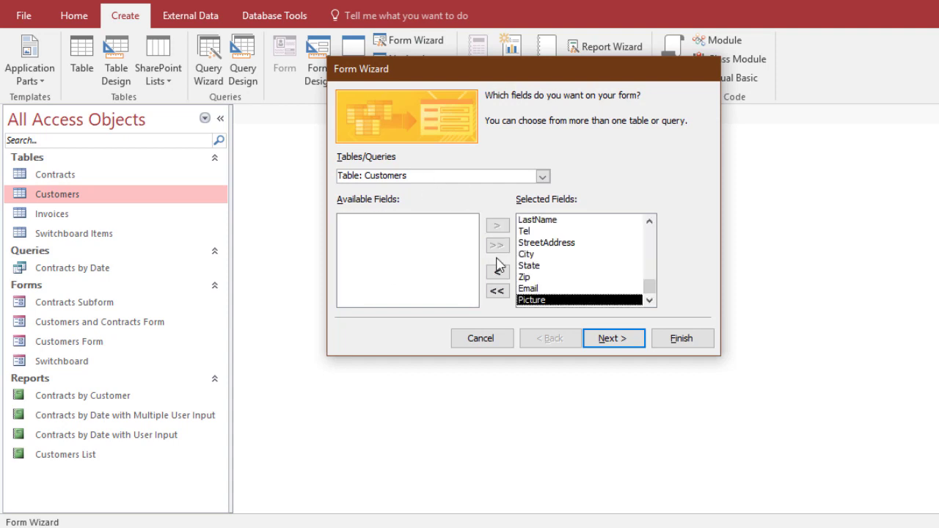
click(606, 339)
click(629, 343)
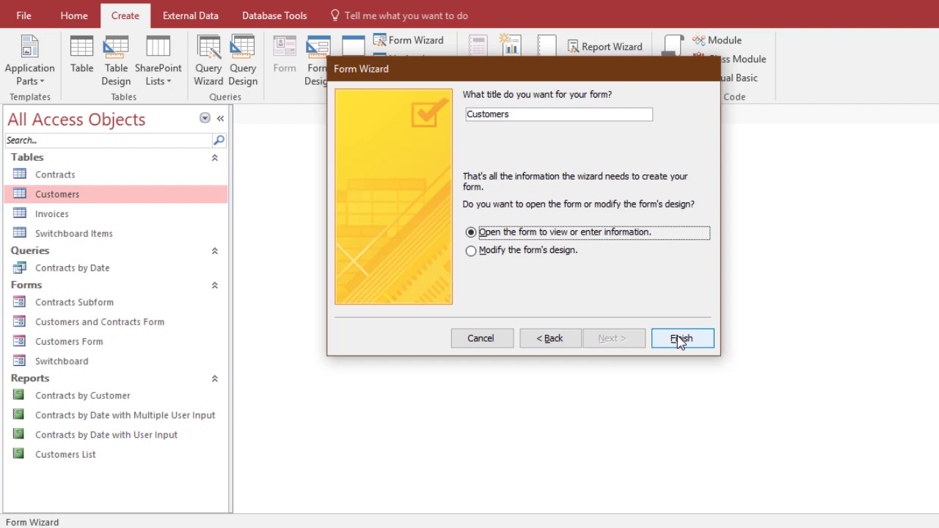
Step: Title the form "Customers with Attachment" and finish the wizard, opening the form to view or enter information
click(521, 116)
text(with)
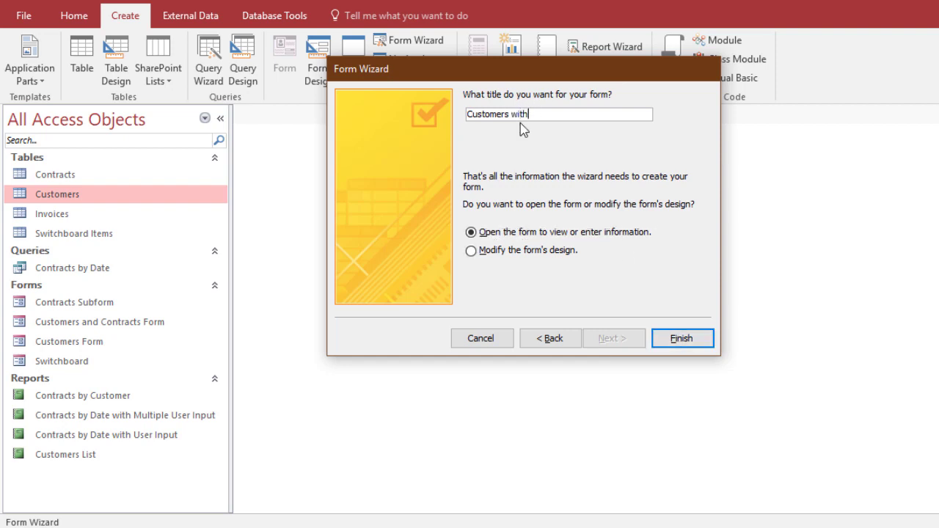
text( Attachment)
click(690, 337)
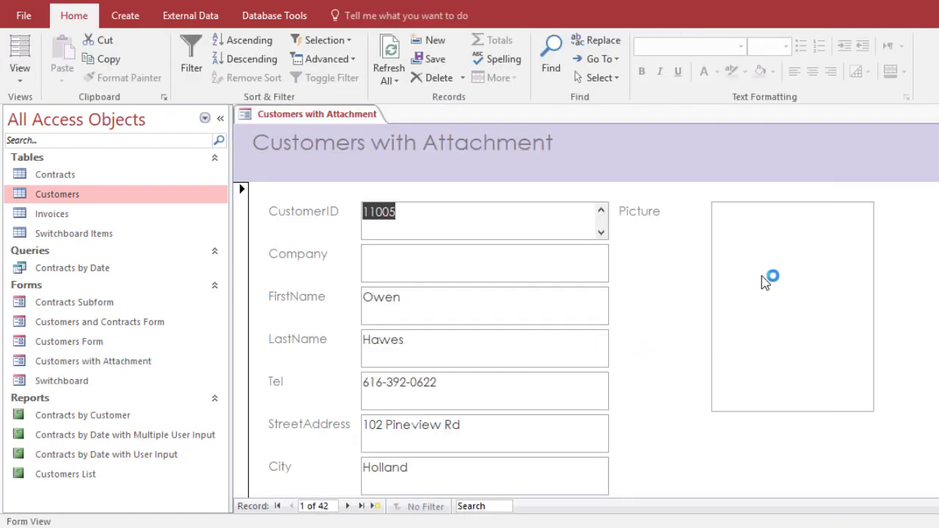
Step: Attach the hubert image from the Access 2016 Tutorial folder to the first customer record's Picture field in the form
scroll(761, 283, down, 3)
scroll(751, 291, up, 3)
click(490, 311)
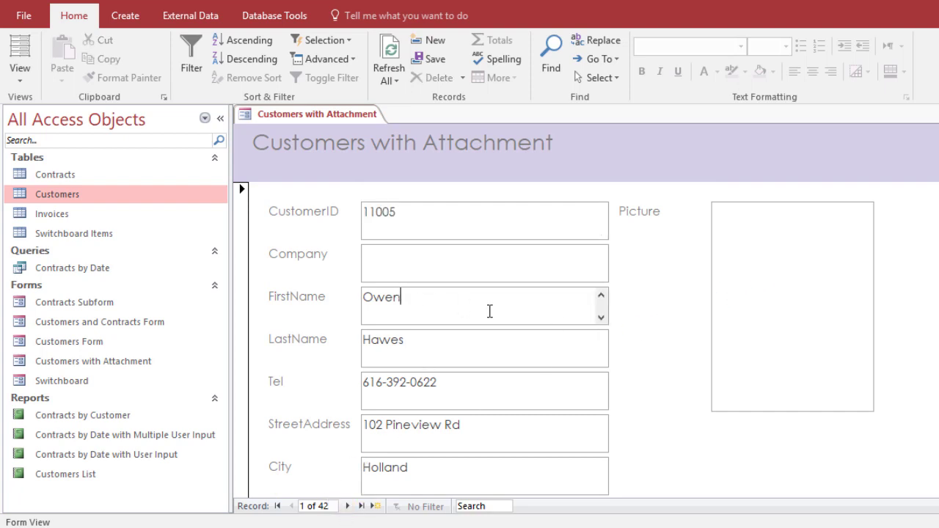
click(775, 290)
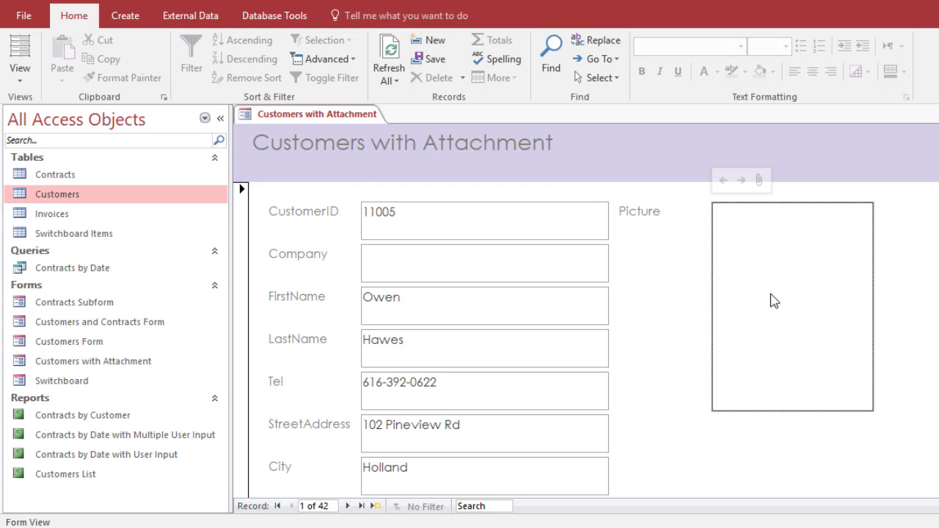
click(759, 182)
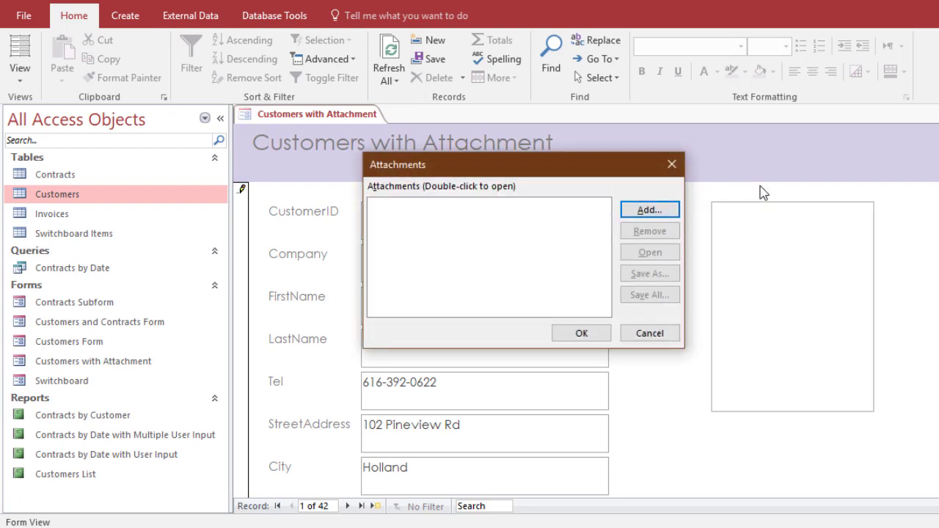
click(644, 214)
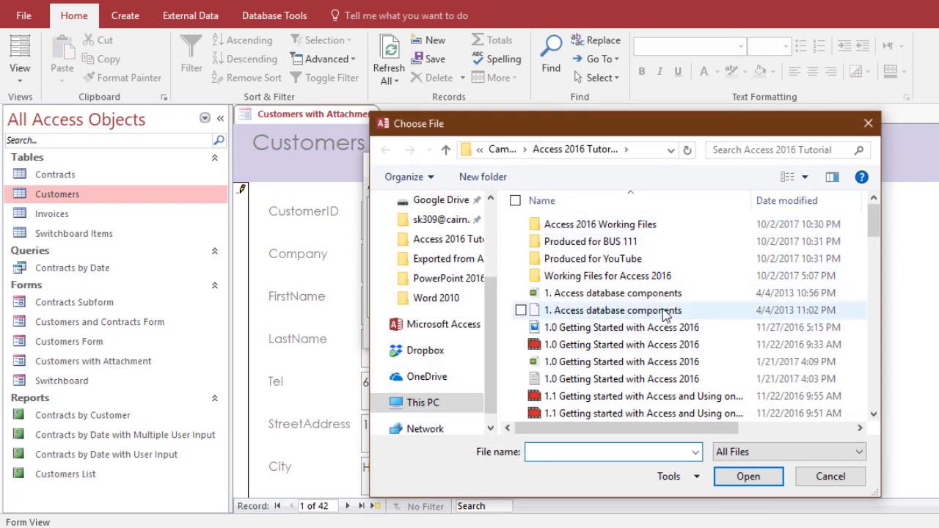
scroll(669, 316, down, 6)
scroll(669, 316, down, 10)
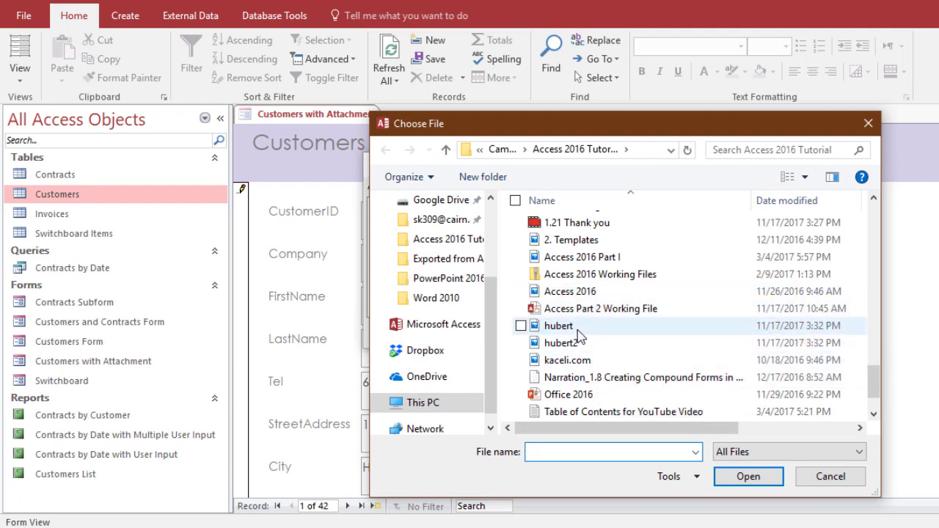
double_click(558, 326)
click(593, 340)
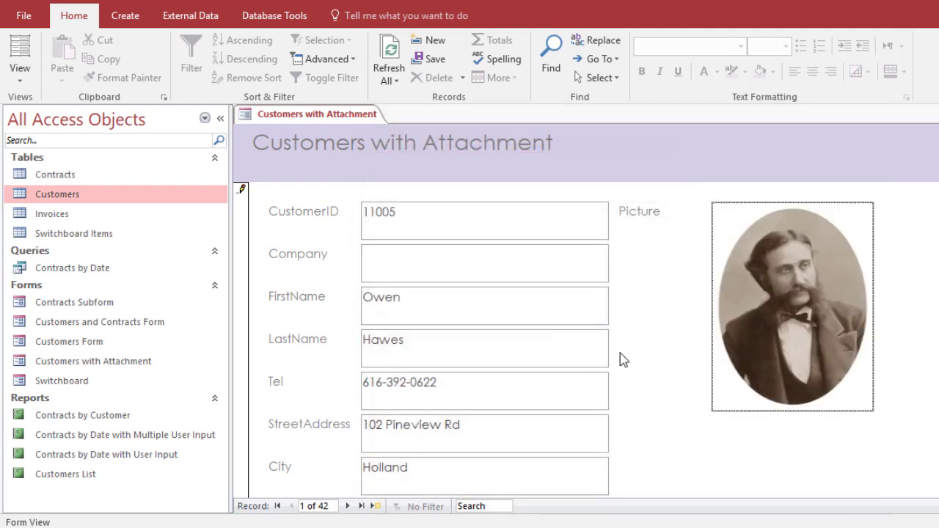
scroll(660, 393, down, 3)
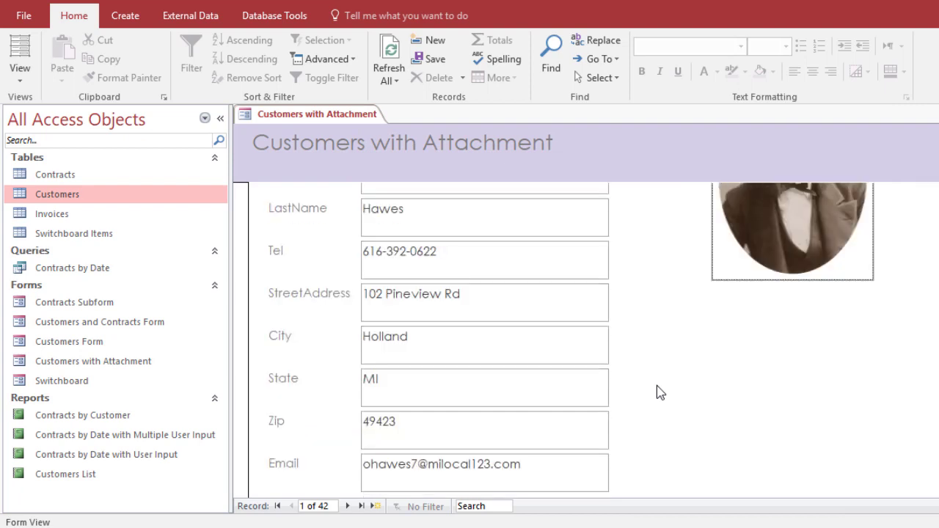
scroll(643, 395, up, 3)
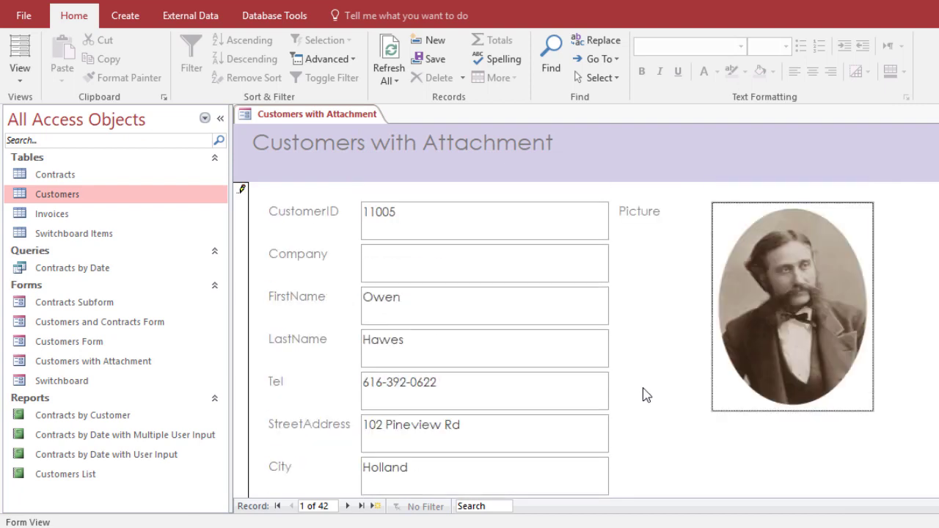